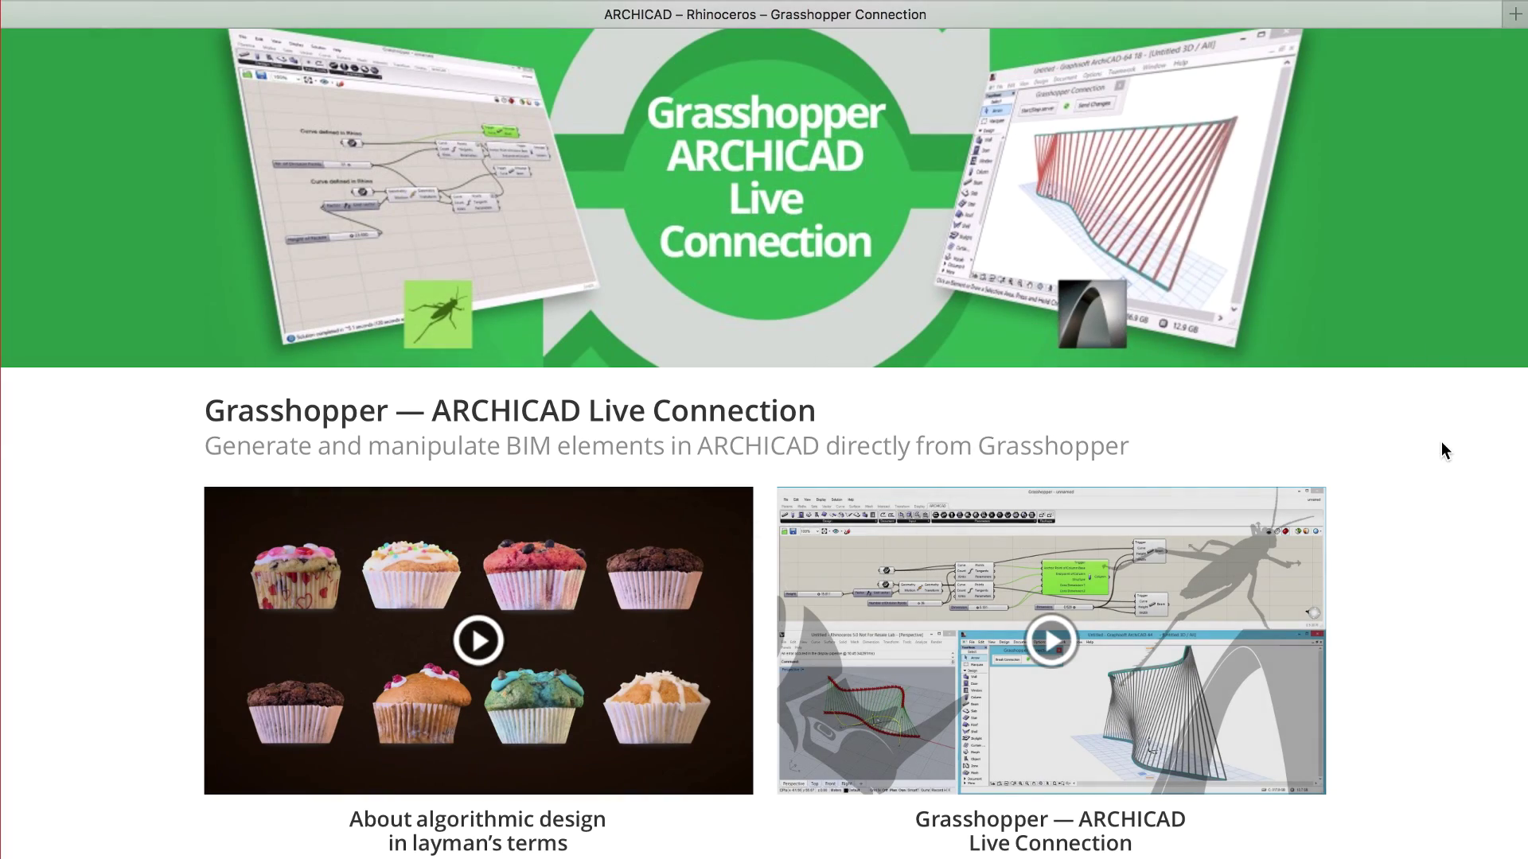
pyautogui.scroll(-5, 1441, 441)
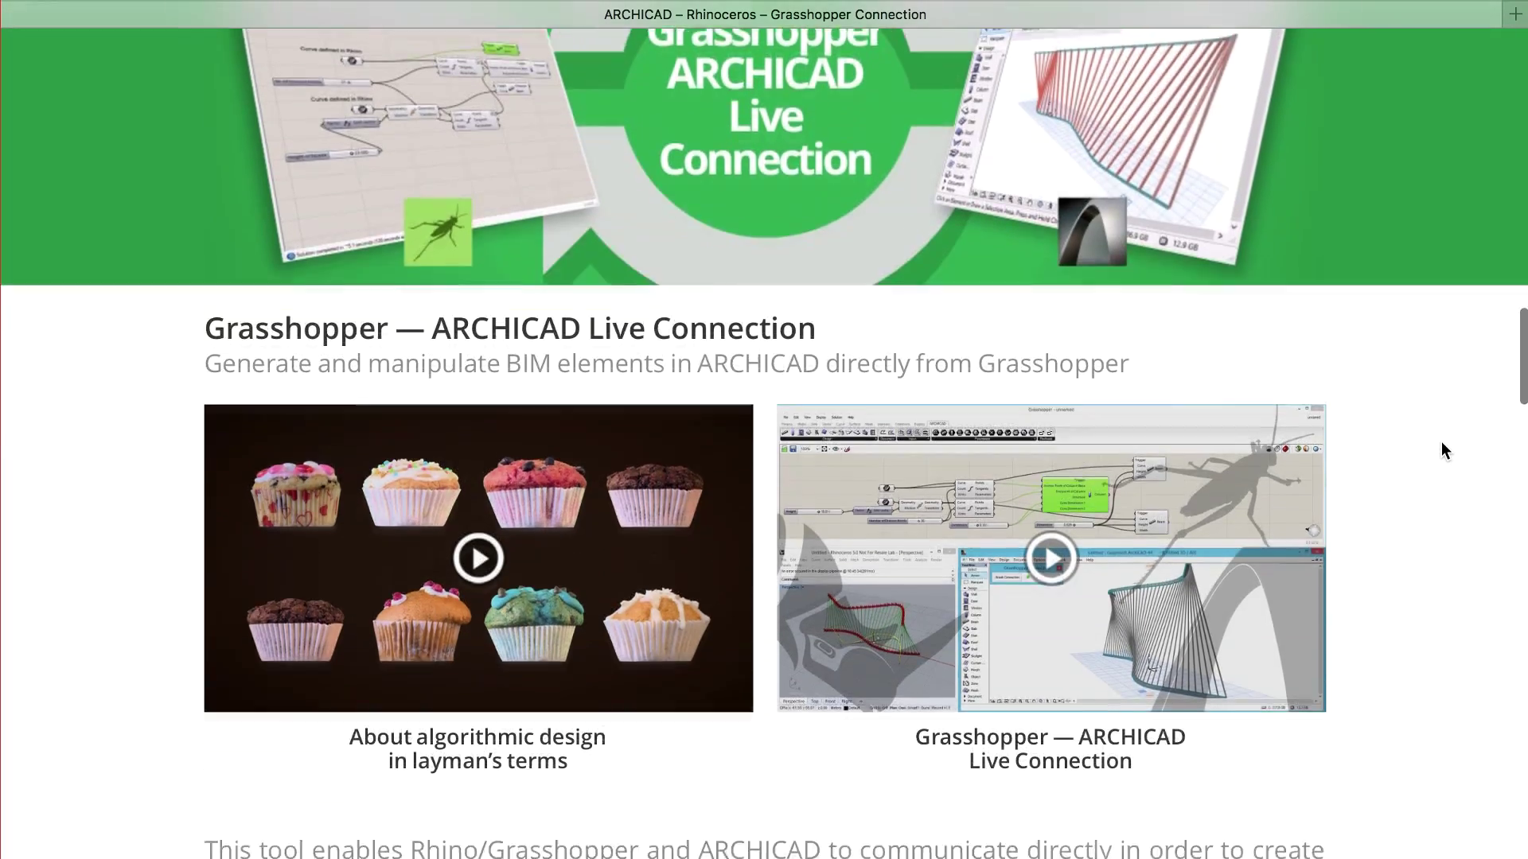
pyautogui.scroll(-5, 1441, 442)
pyautogui.scroll(-4, 1441, 441)
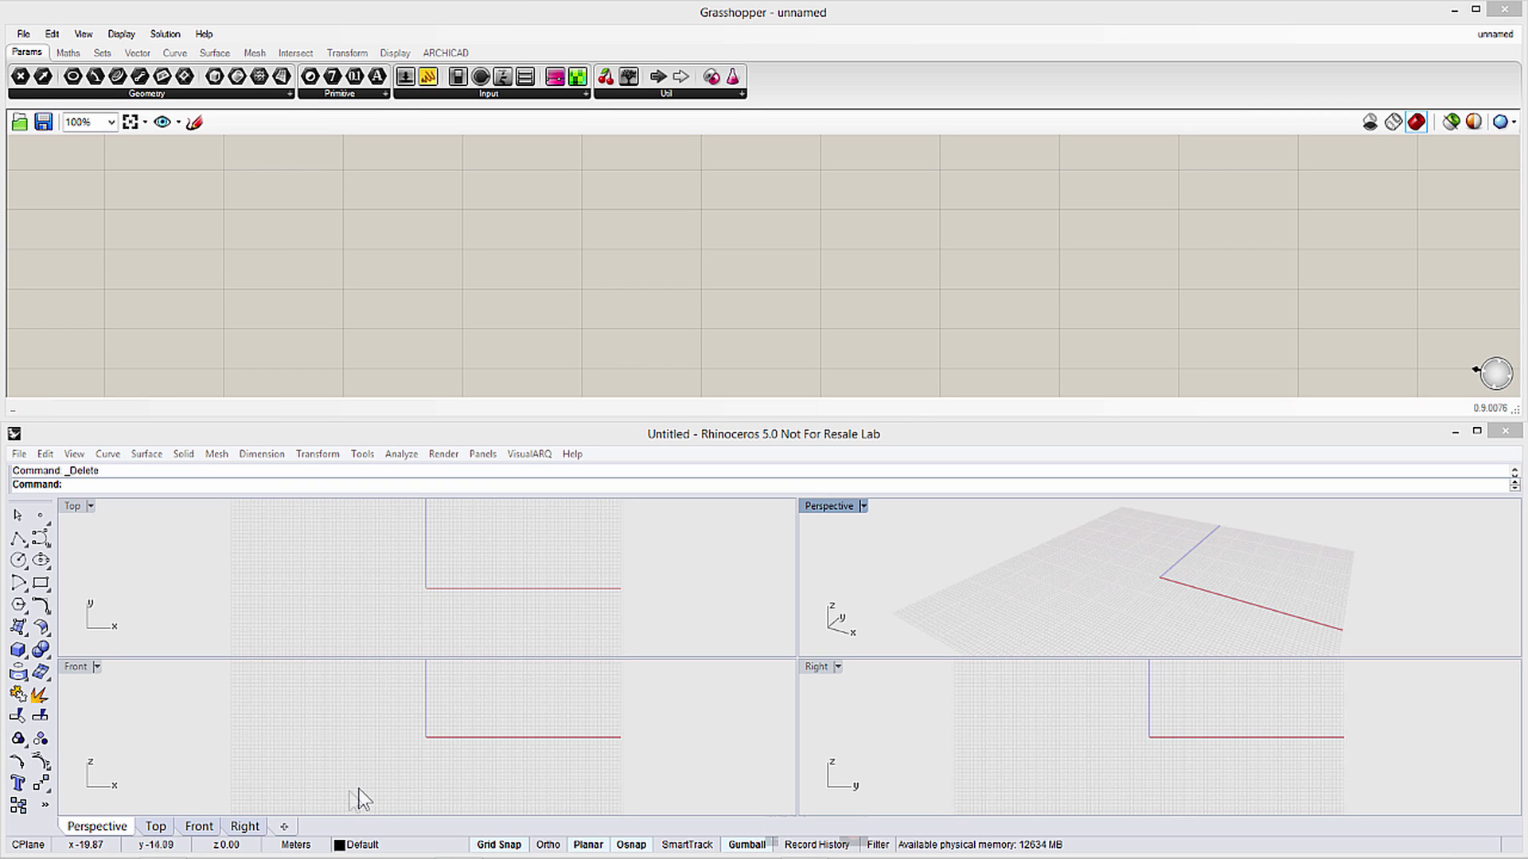
# Maximize the Top view and draw the first wavy six-point control-point curve
pyautogui.doubleClick(75, 506)
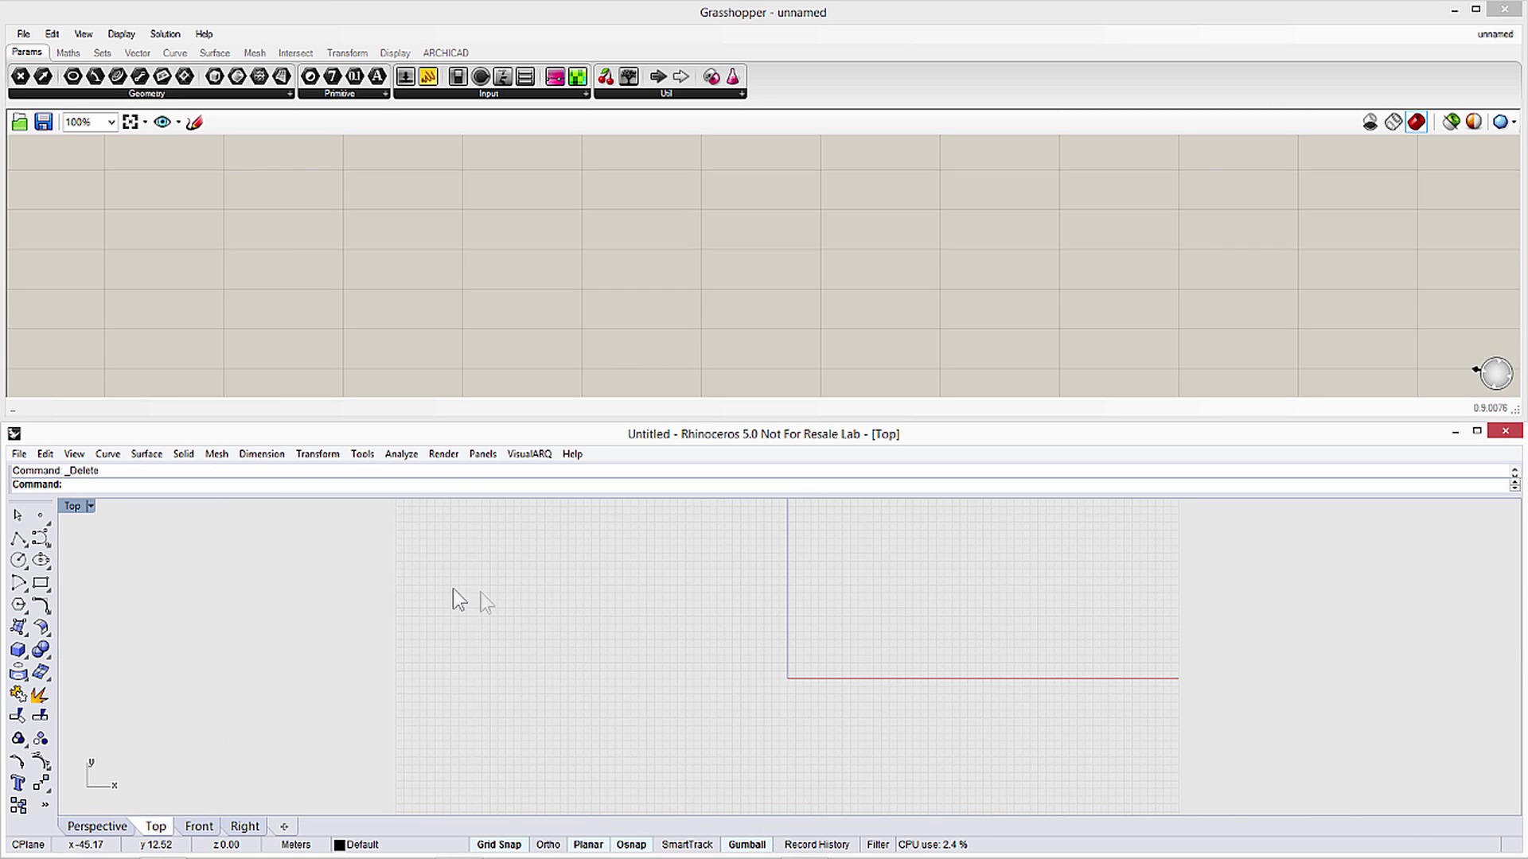
pyautogui.click(41, 540)
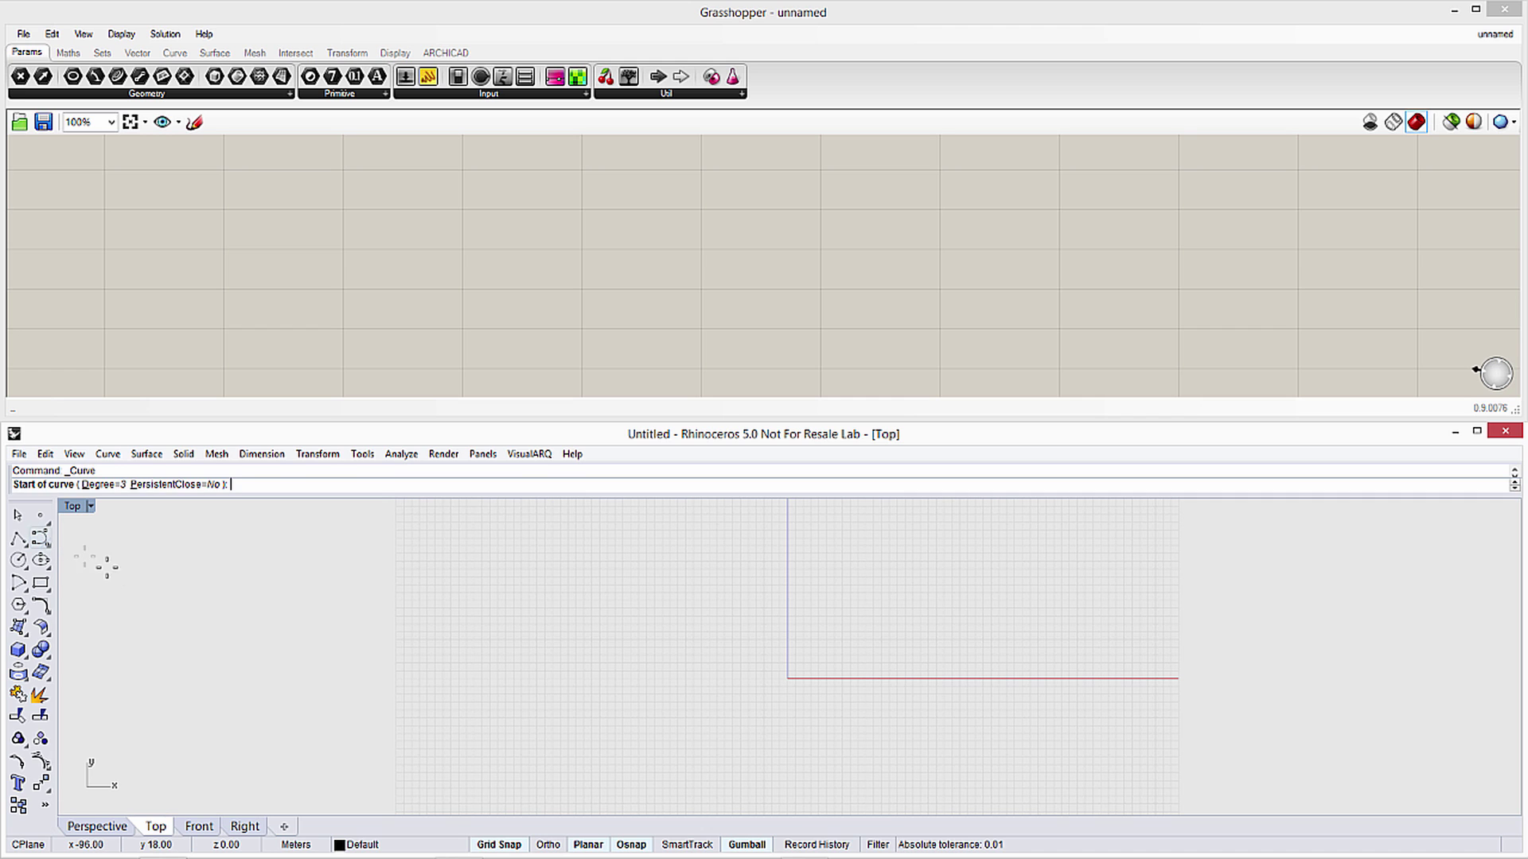
pyautogui.click(403, 711)
pyautogui.click(561, 631)
pyautogui.click(670, 632)
pyautogui.click(962, 717)
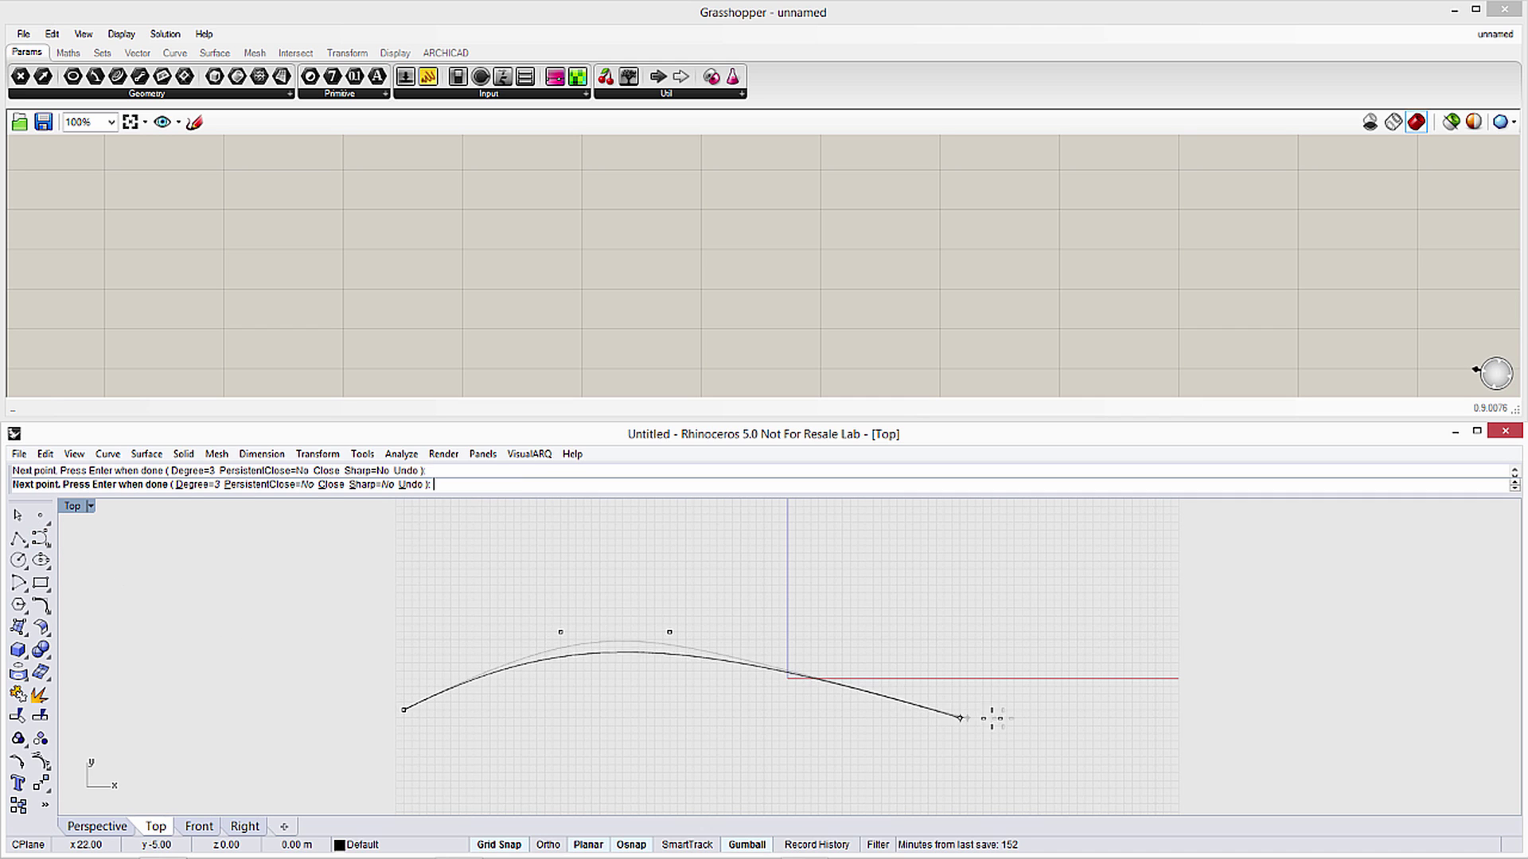
pyautogui.click(1031, 711)
pyautogui.click(1176, 644)
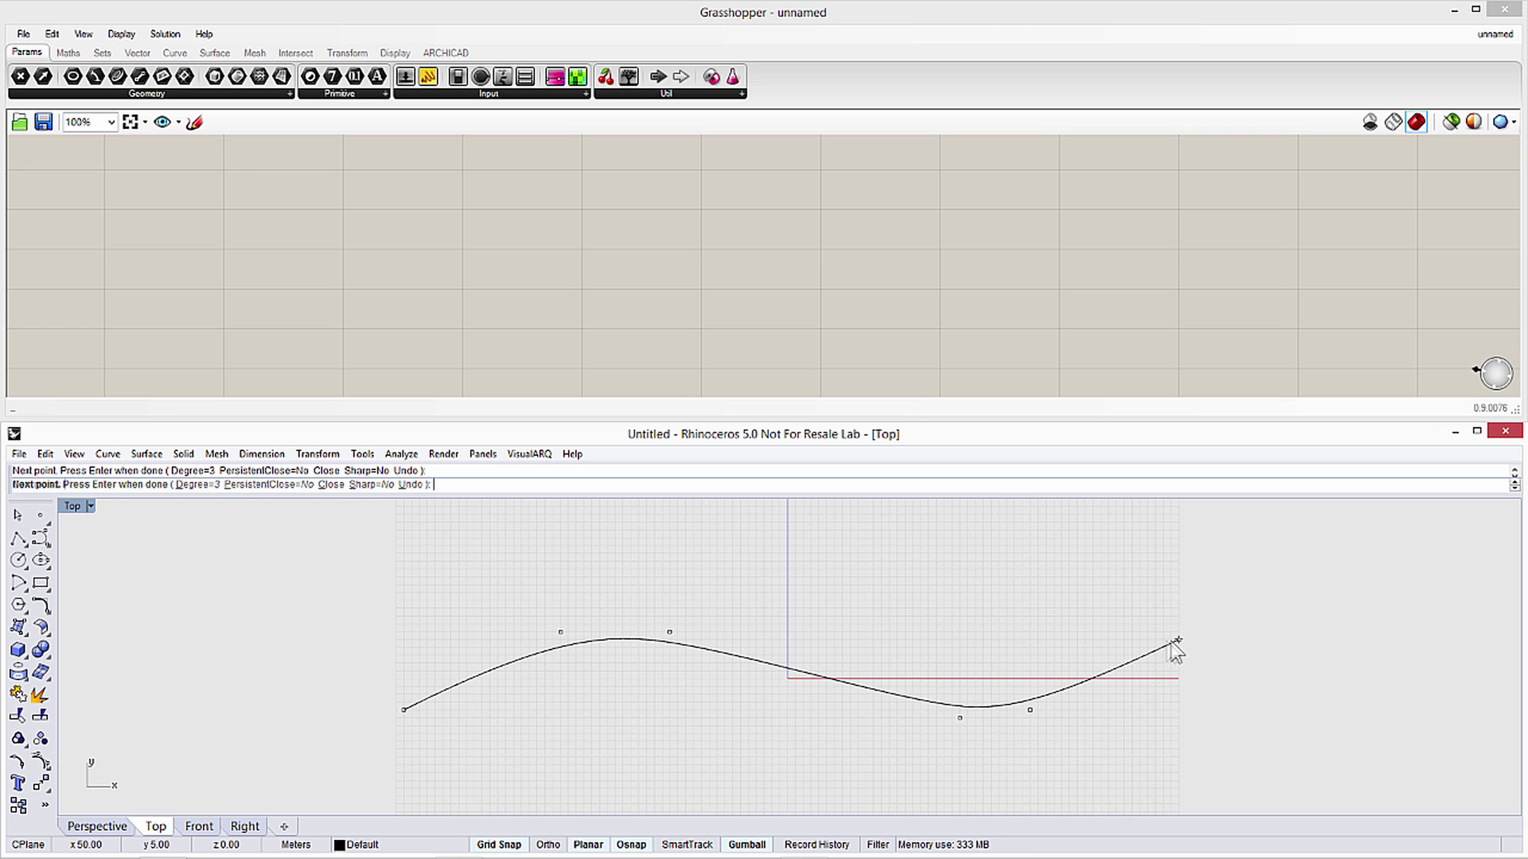
pyautogui.press('Return')
# Draw a second wavy six-point curve crossing the first one
pyautogui.click(41, 543)
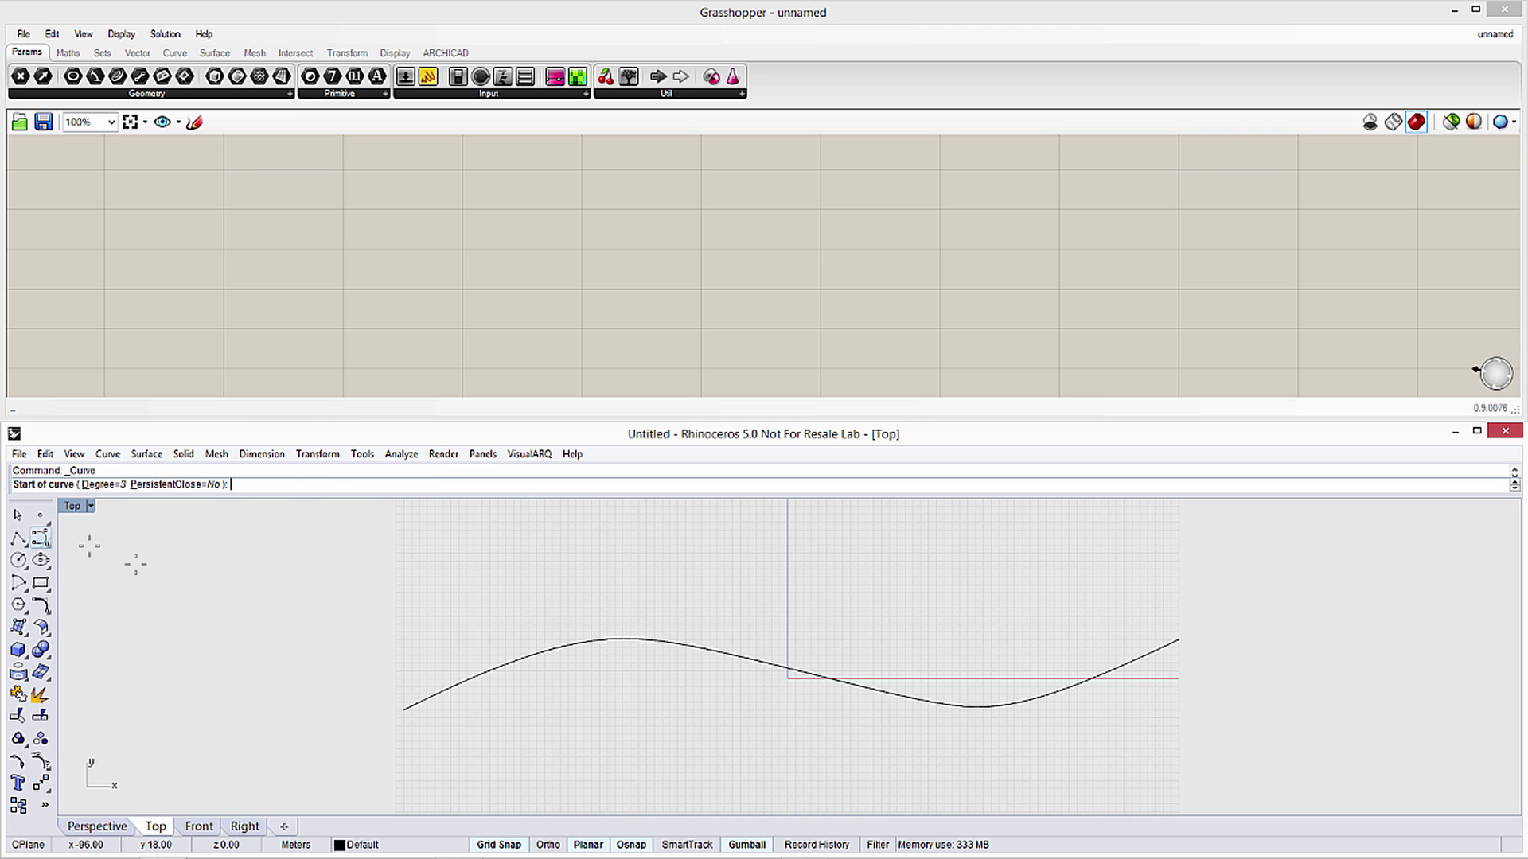
pyautogui.click(397, 640)
pyautogui.click(568, 717)
pyautogui.click(646, 710)
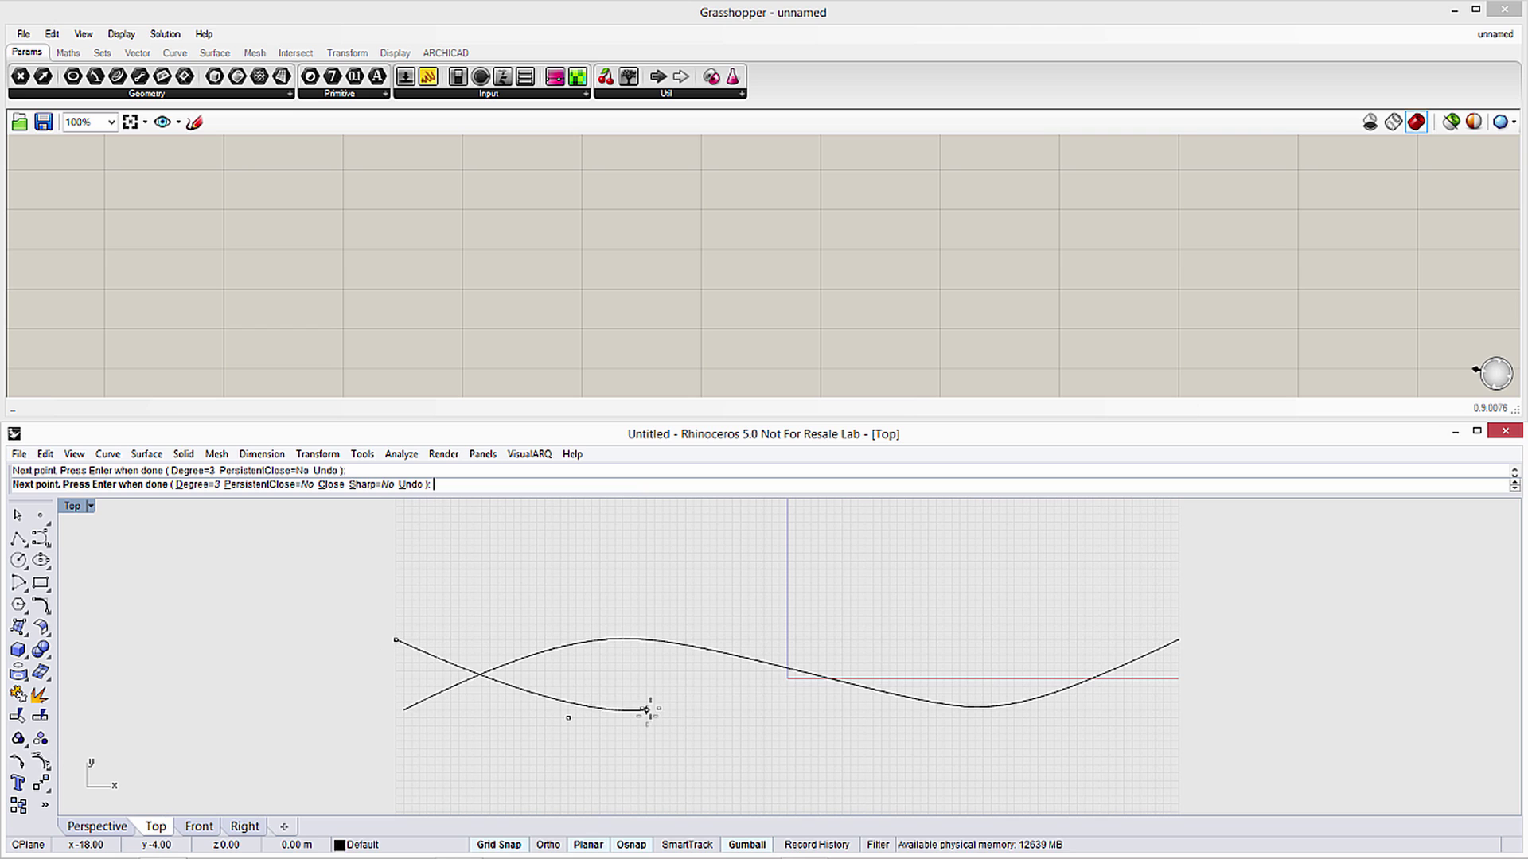
pyautogui.click(945, 633)
pyautogui.click(999, 623)
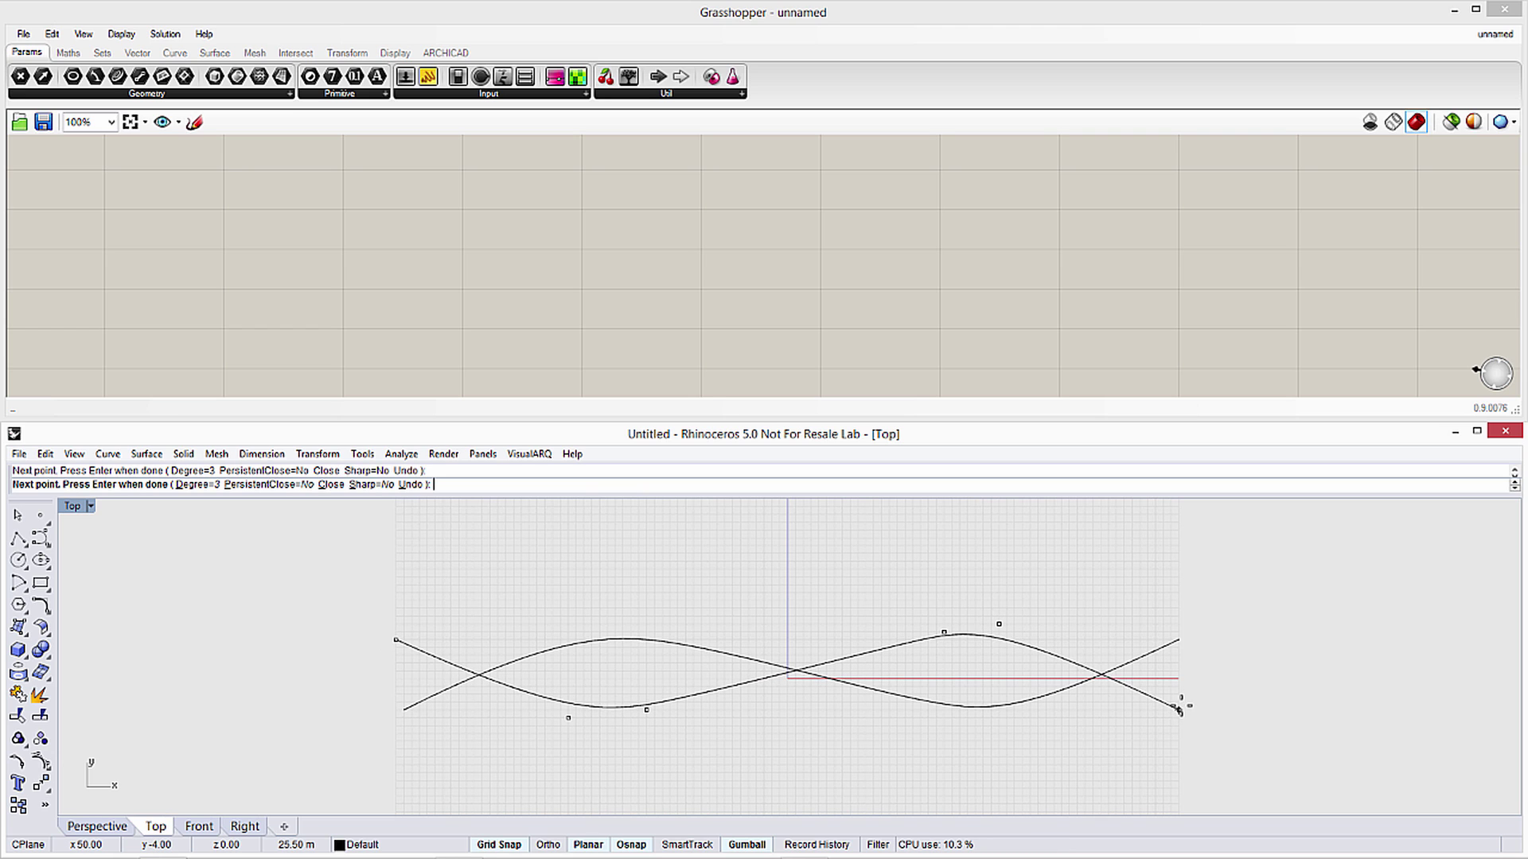
pyautogui.click(1180, 705)
pyautogui.press('Return')
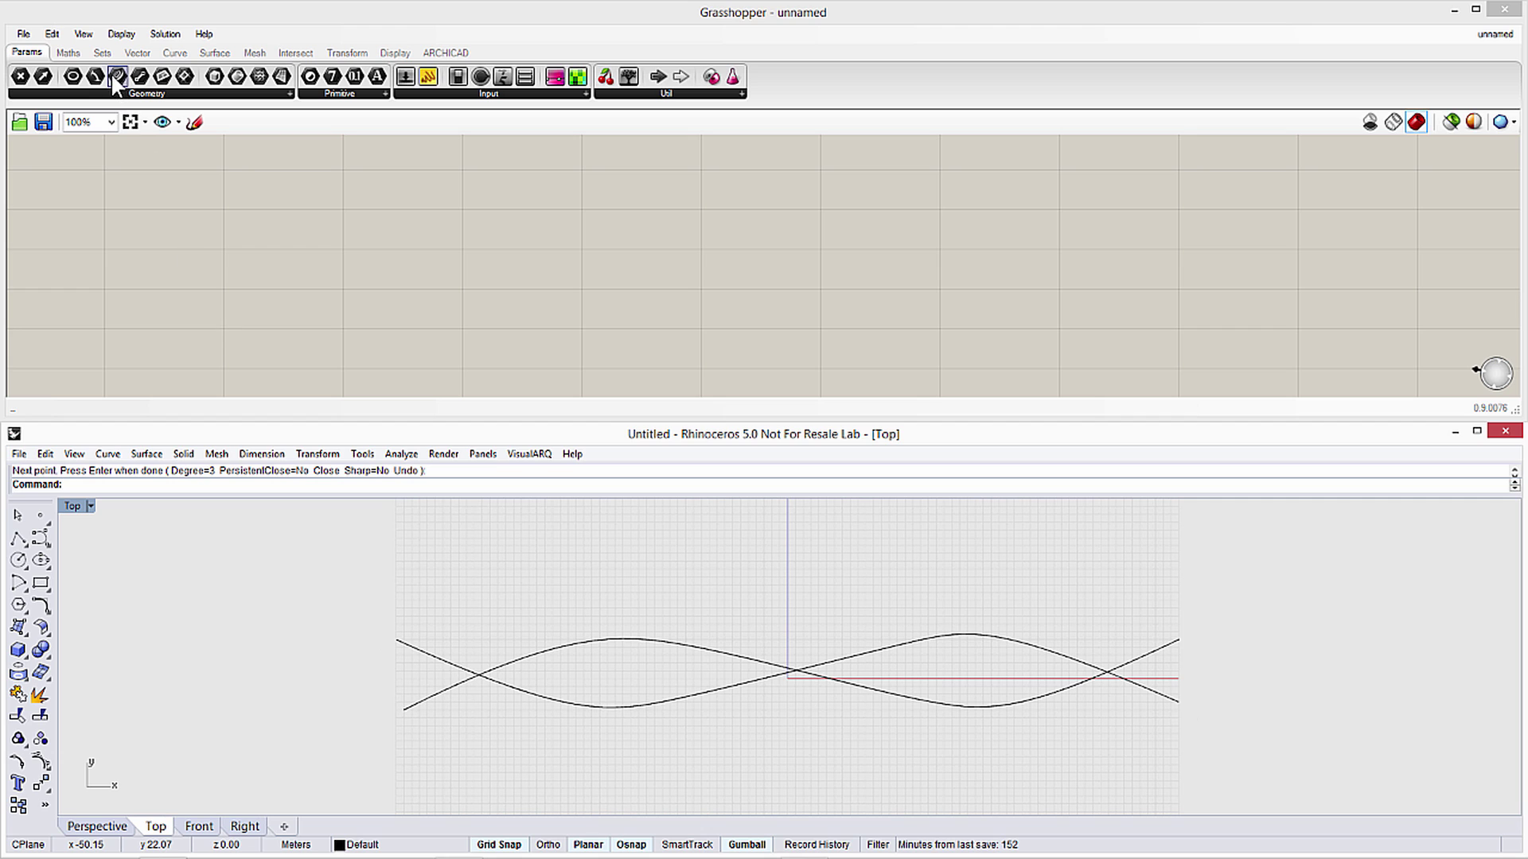
# Add a Curve parameter that references the first Rhino curve
pyautogui.moveTo(117, 79); pyautogui.dragTo(402, 252)
pyautogui.click(401, 254)
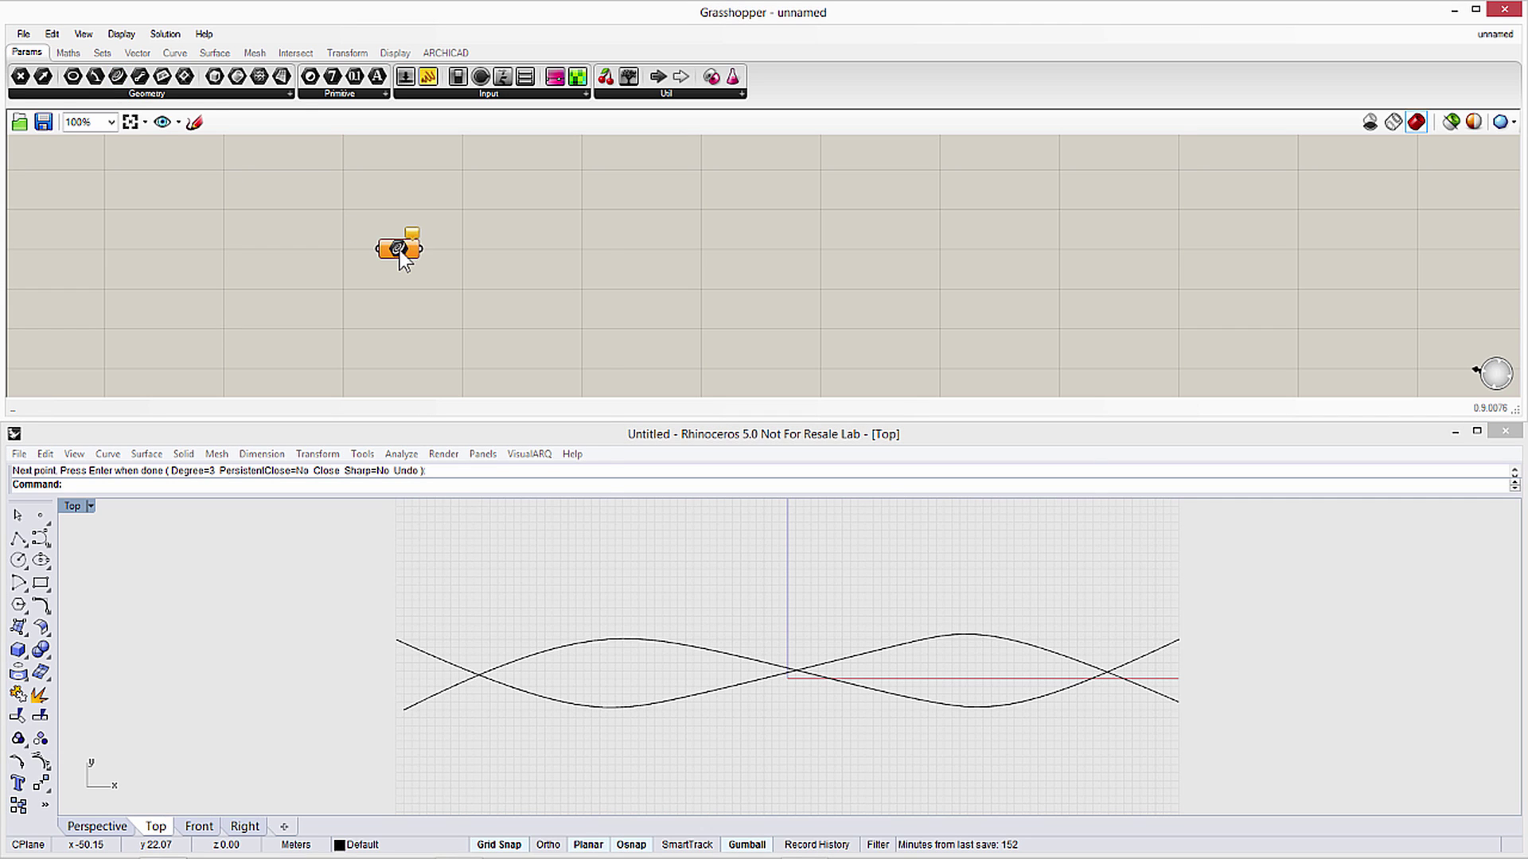
pyautogui.rightClick(401, 251)
pyautogui.click(469, 504)
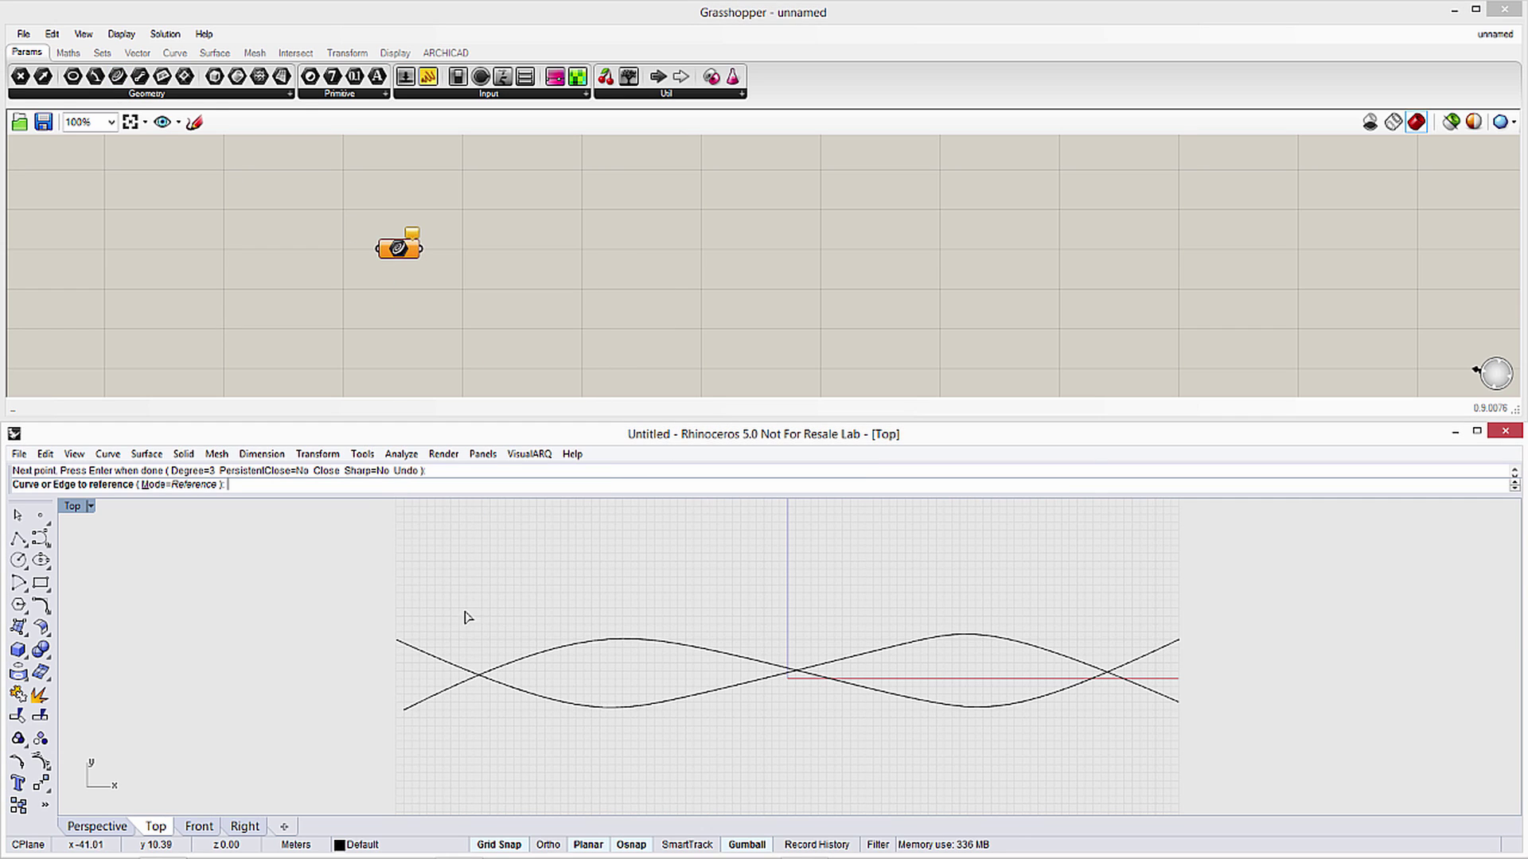
pyautogui.click(454, 664)
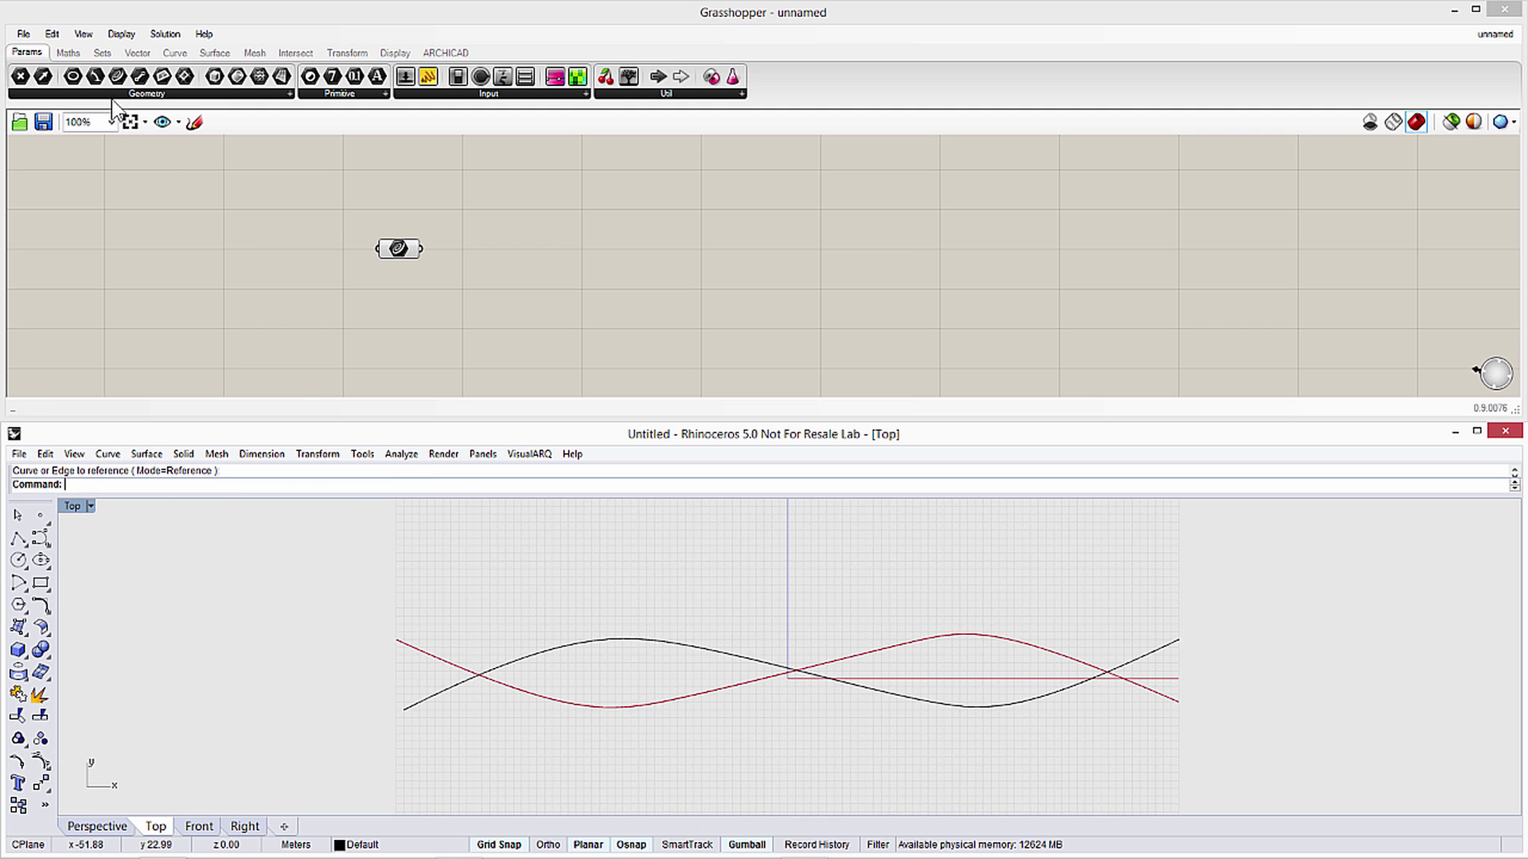
# Add a second Curve parameter referencing the other curve, then restore Rhino's four-view layout
pyautogui.moveTo(117, 80); pyautogui.dragTo(400, 313)
pyautogui.click(402, 313)
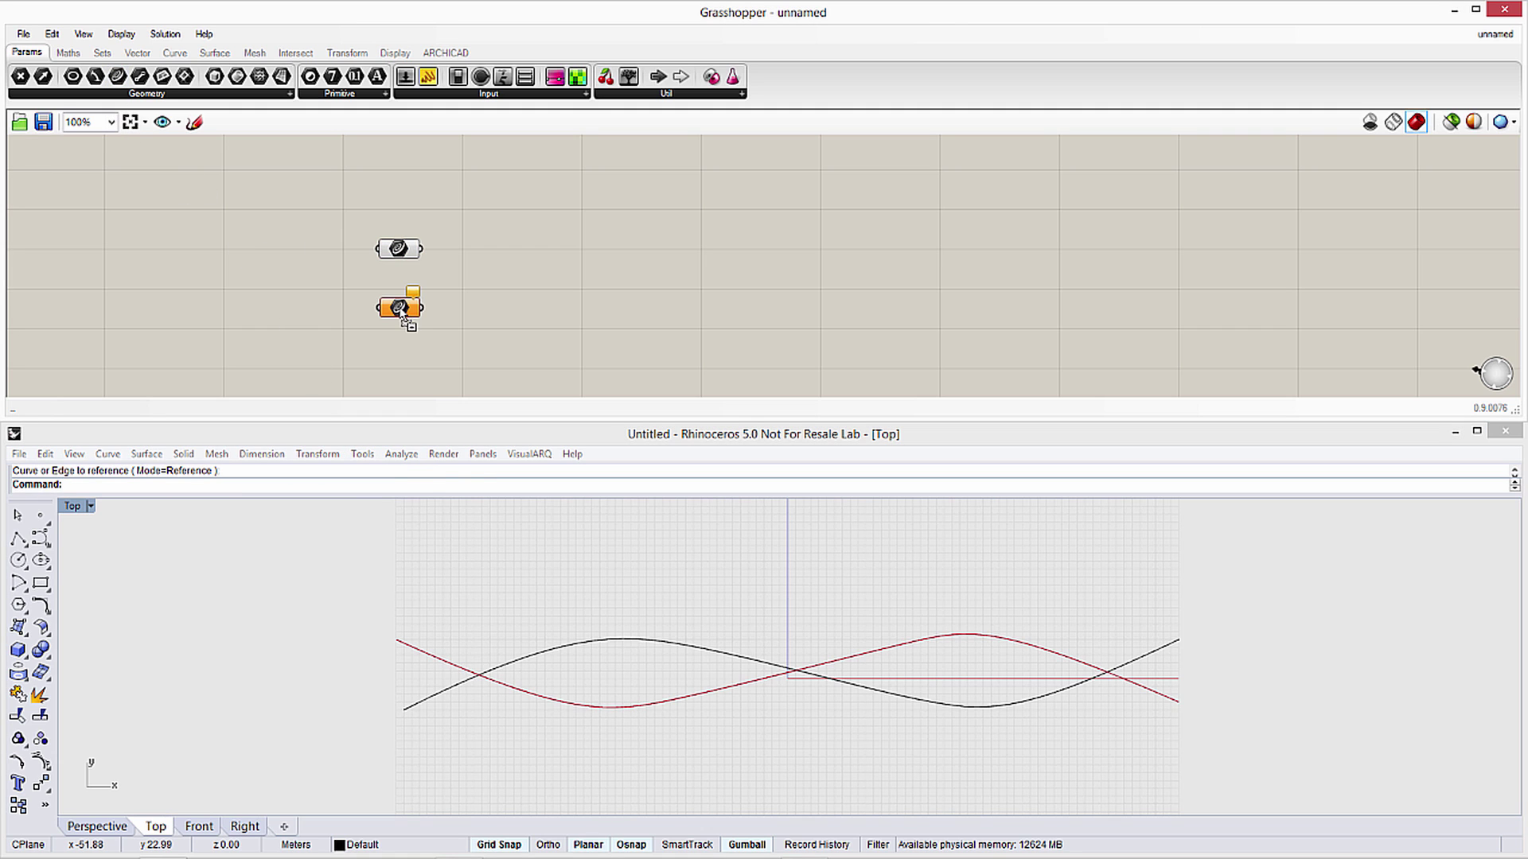
pyautogui.rightClick(407, 314)
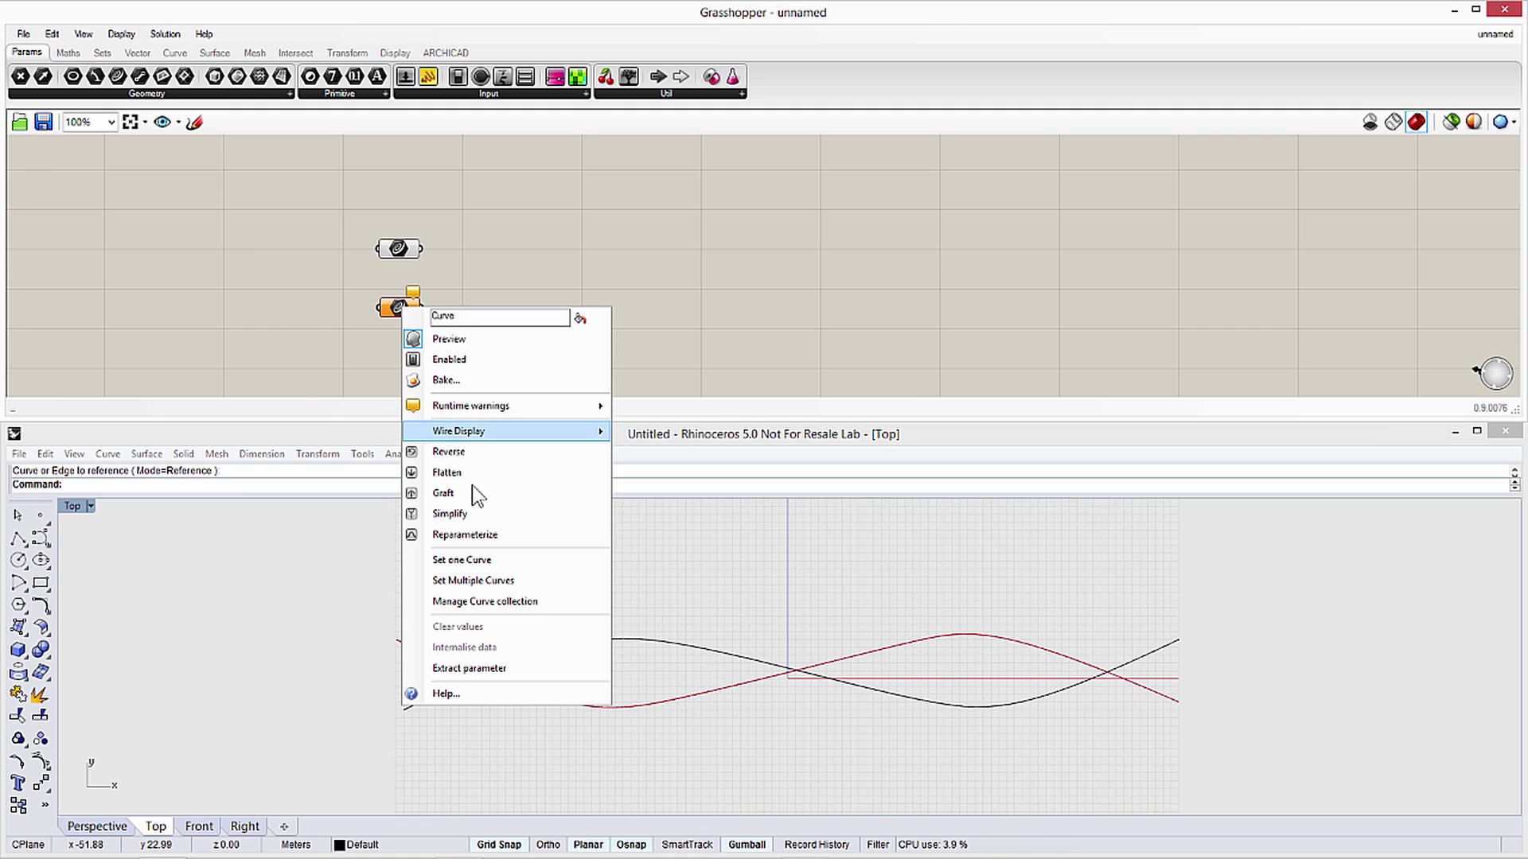
pyautogui.click(460, 556)
pyautogui.click(462, 689)
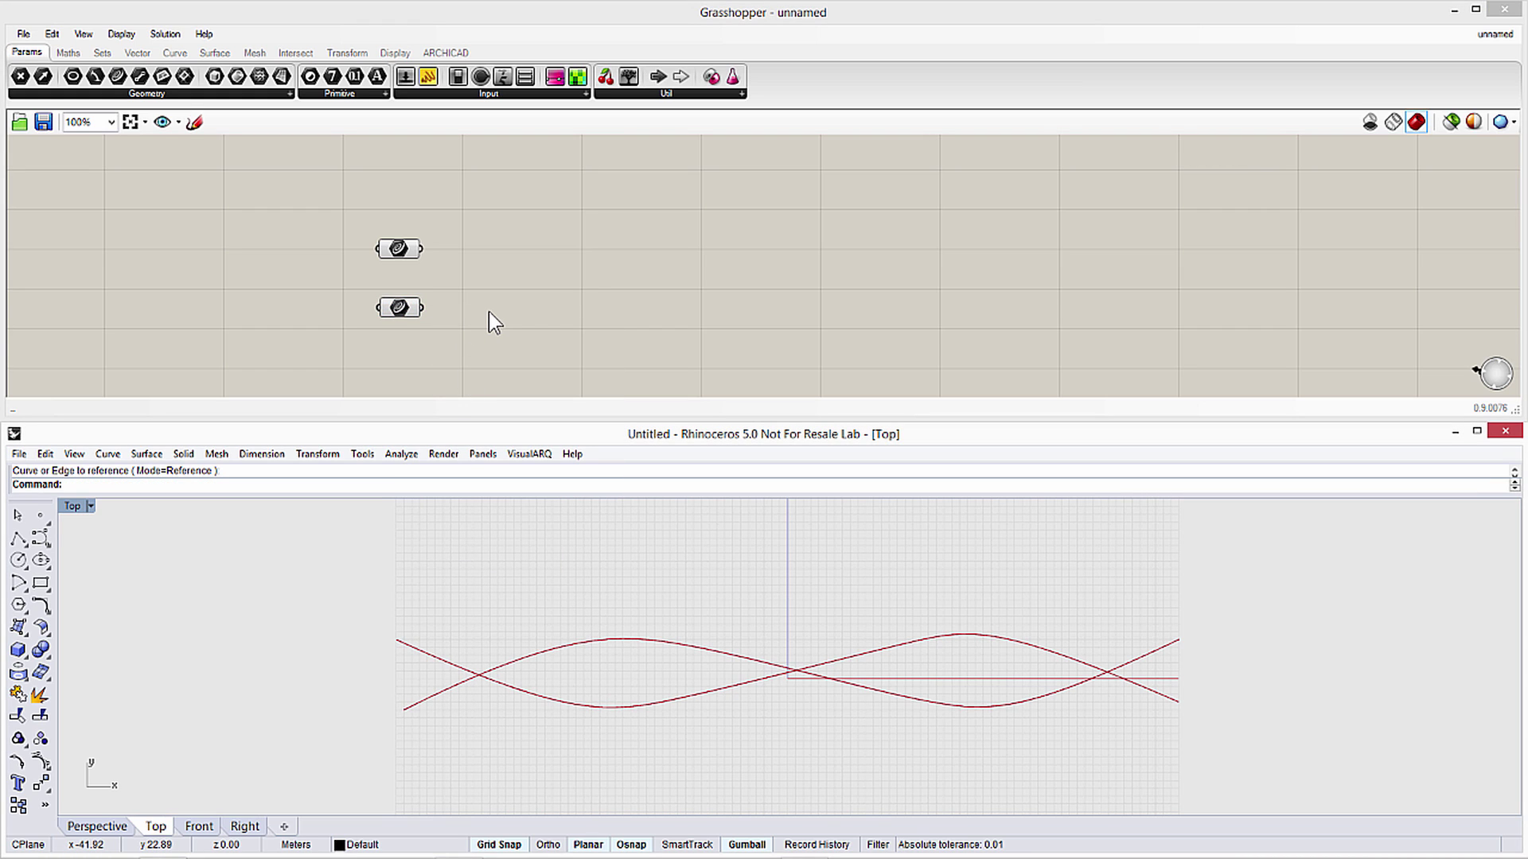
pyautogui.doubleClick(74, 506)
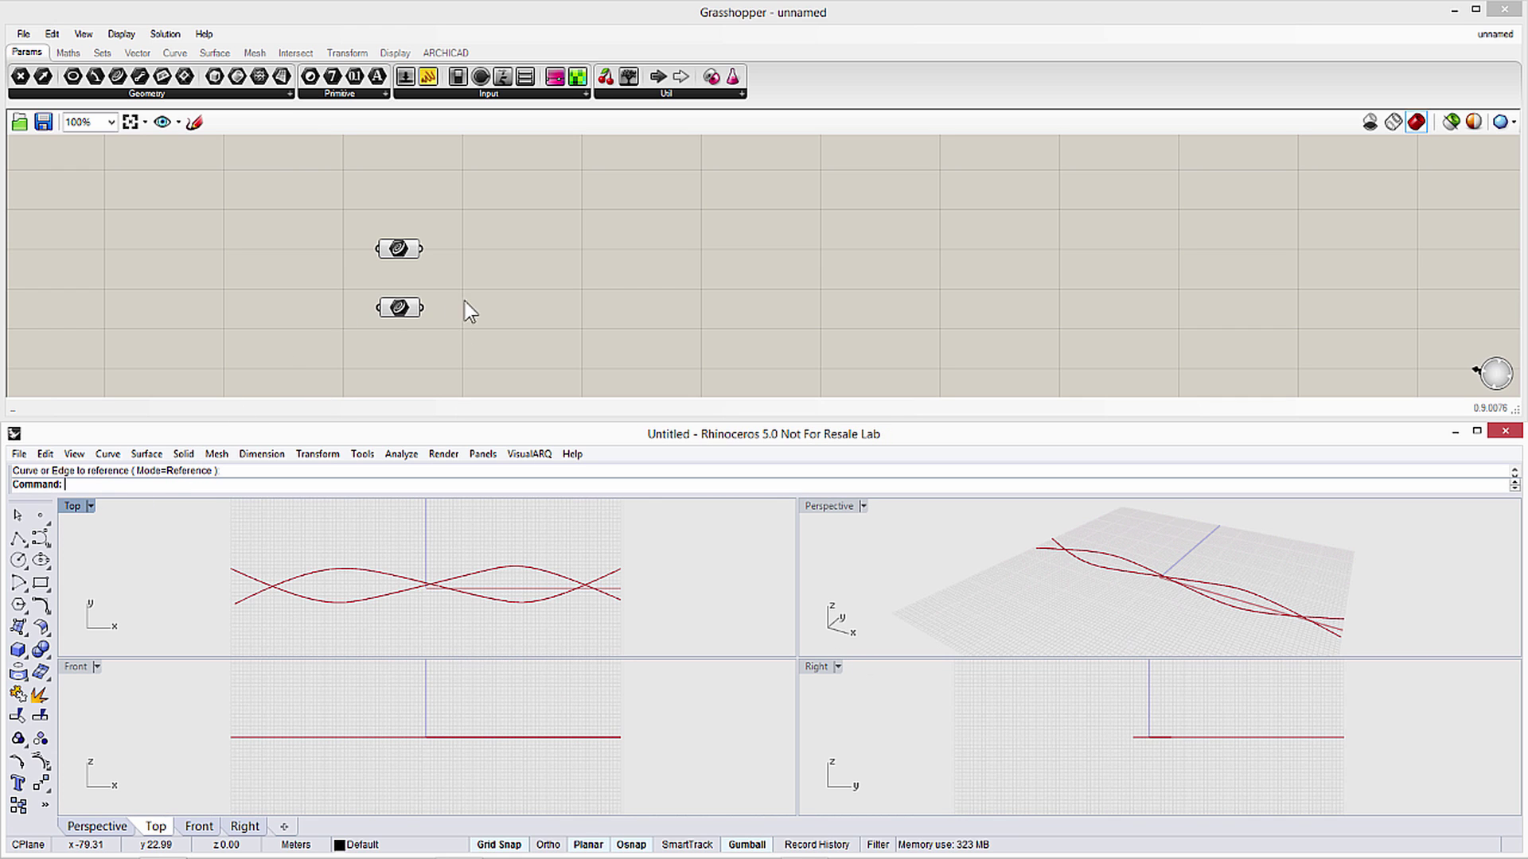
# Add a Move component with the lower Curve parameter wired into its Geometry input
pyautogui.doubleClick(500, 309)
pyautogui.write('move')
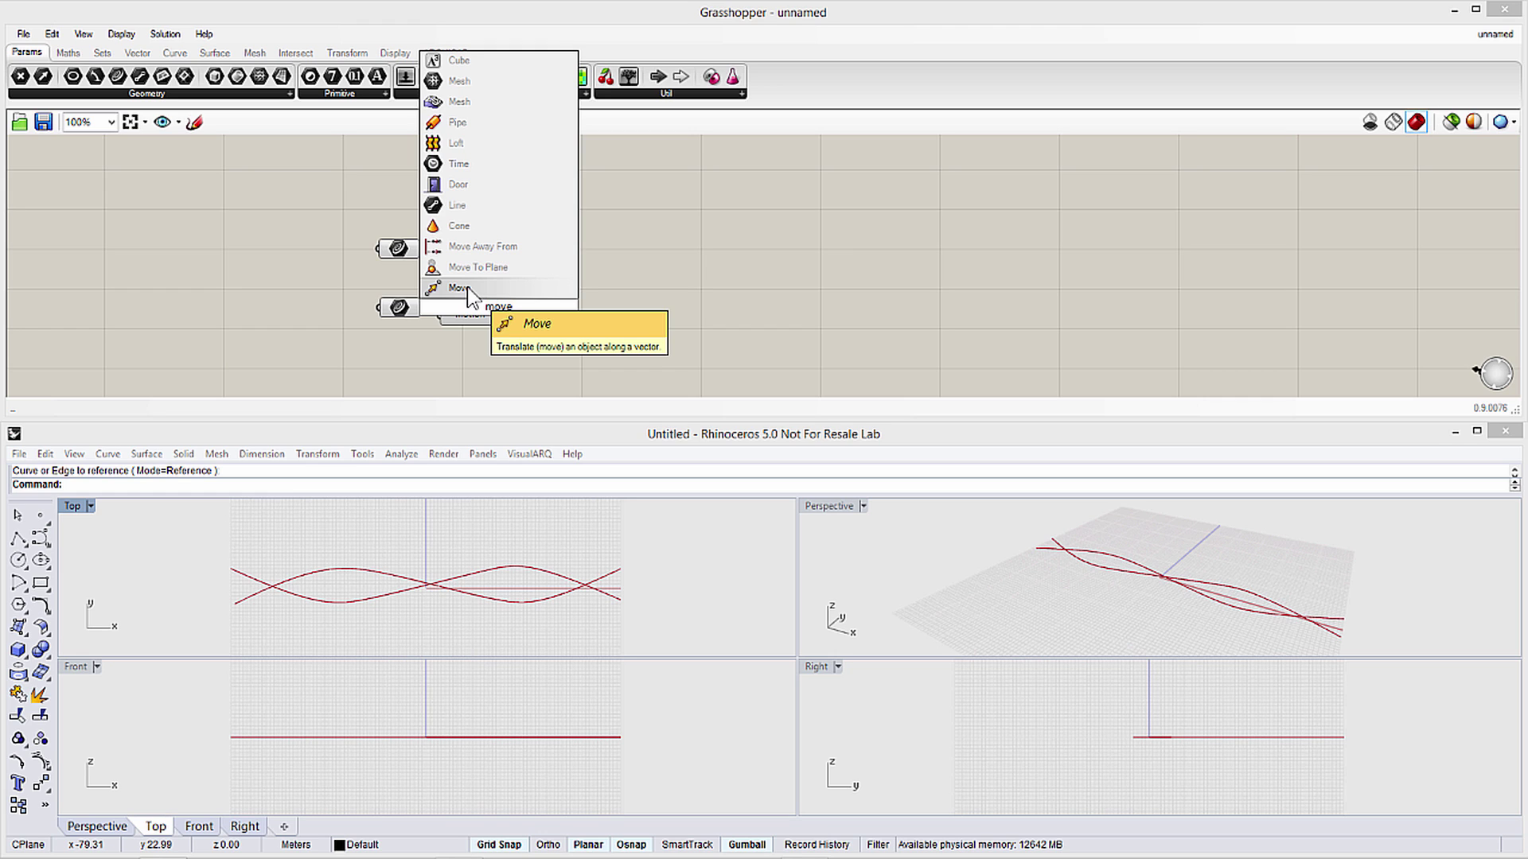
pyautogui.click(467, 286)
pyautogui.click(500, 316)
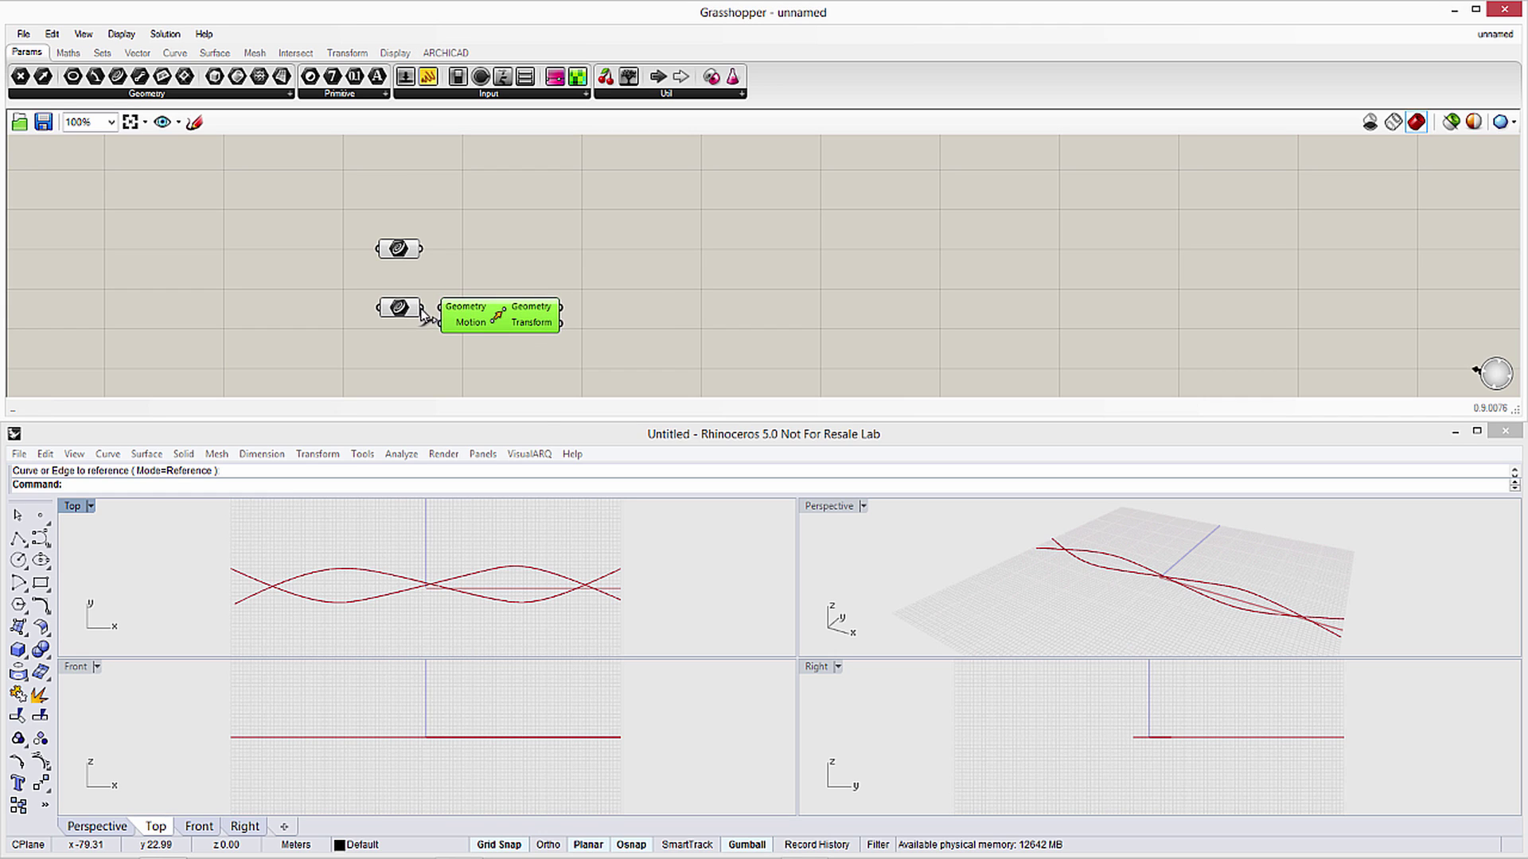
pyautogui.moveTo(421, 309); pyautogui.dragTo(444, 308)
# Add a Unit Vector component and wire it into Move's Motion input
pyautogui.click(366, 344)
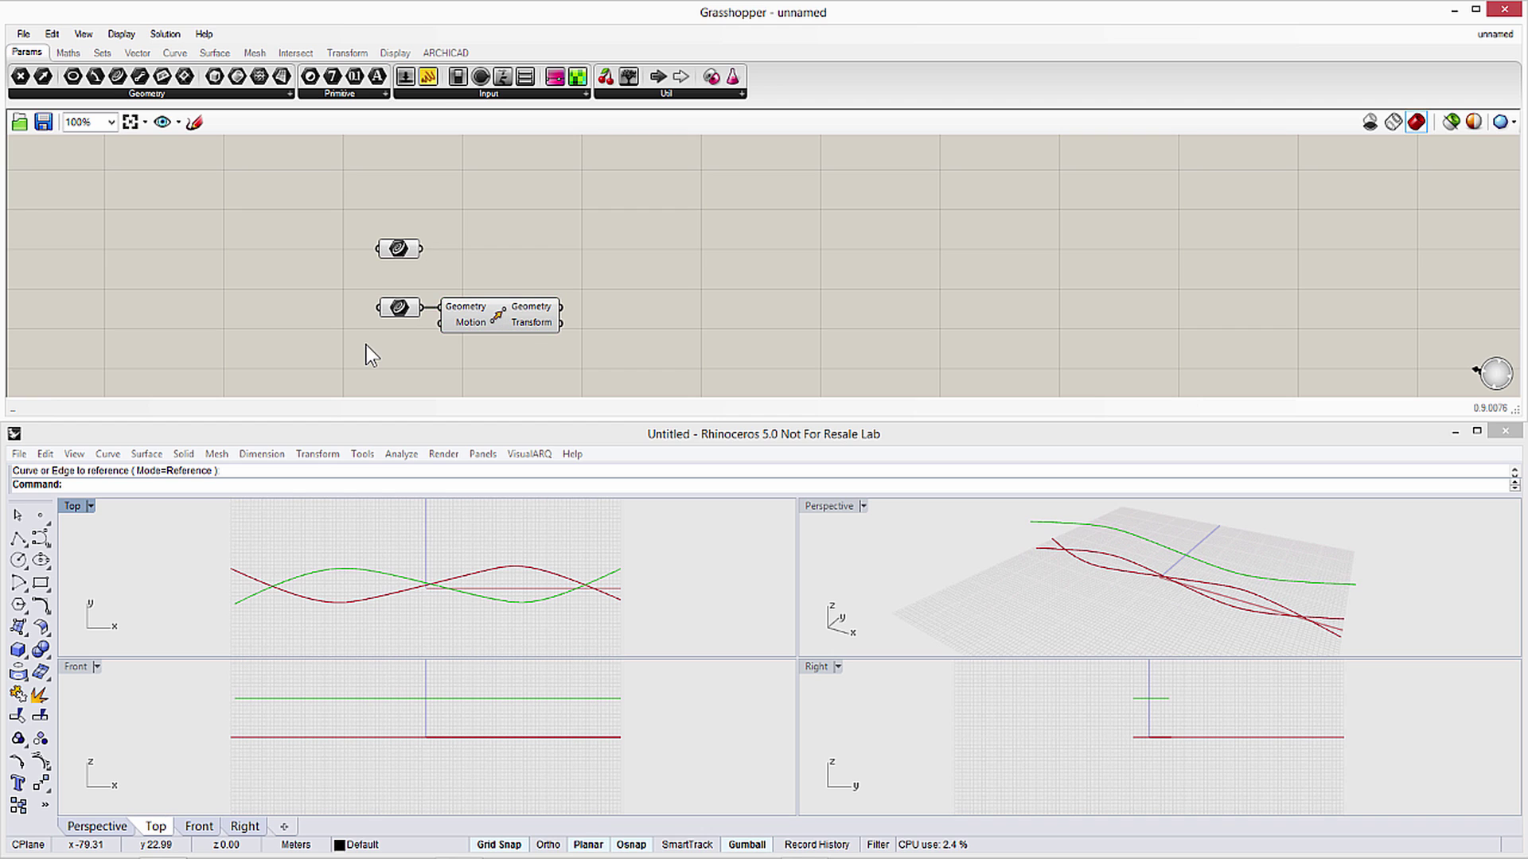
pyautogui.doubleClick(367, 346)
pyautogui.write('unit')
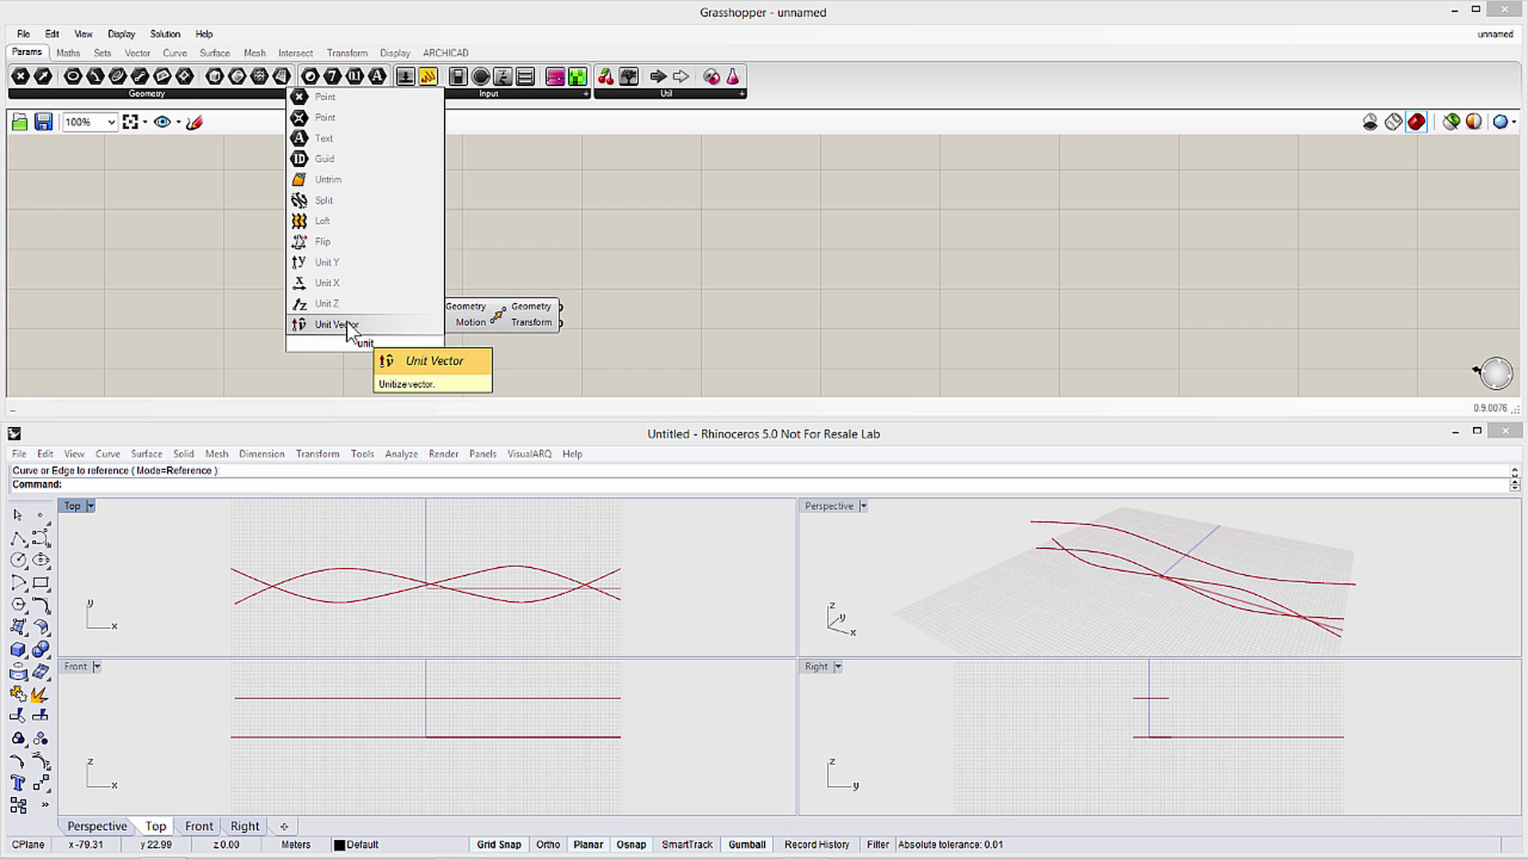
pyautogui.click(337, 325)
pyautogui.click(382, 341)
pyautogui.moveTo(406, 349); pyautogui.dragTo(445, 324)
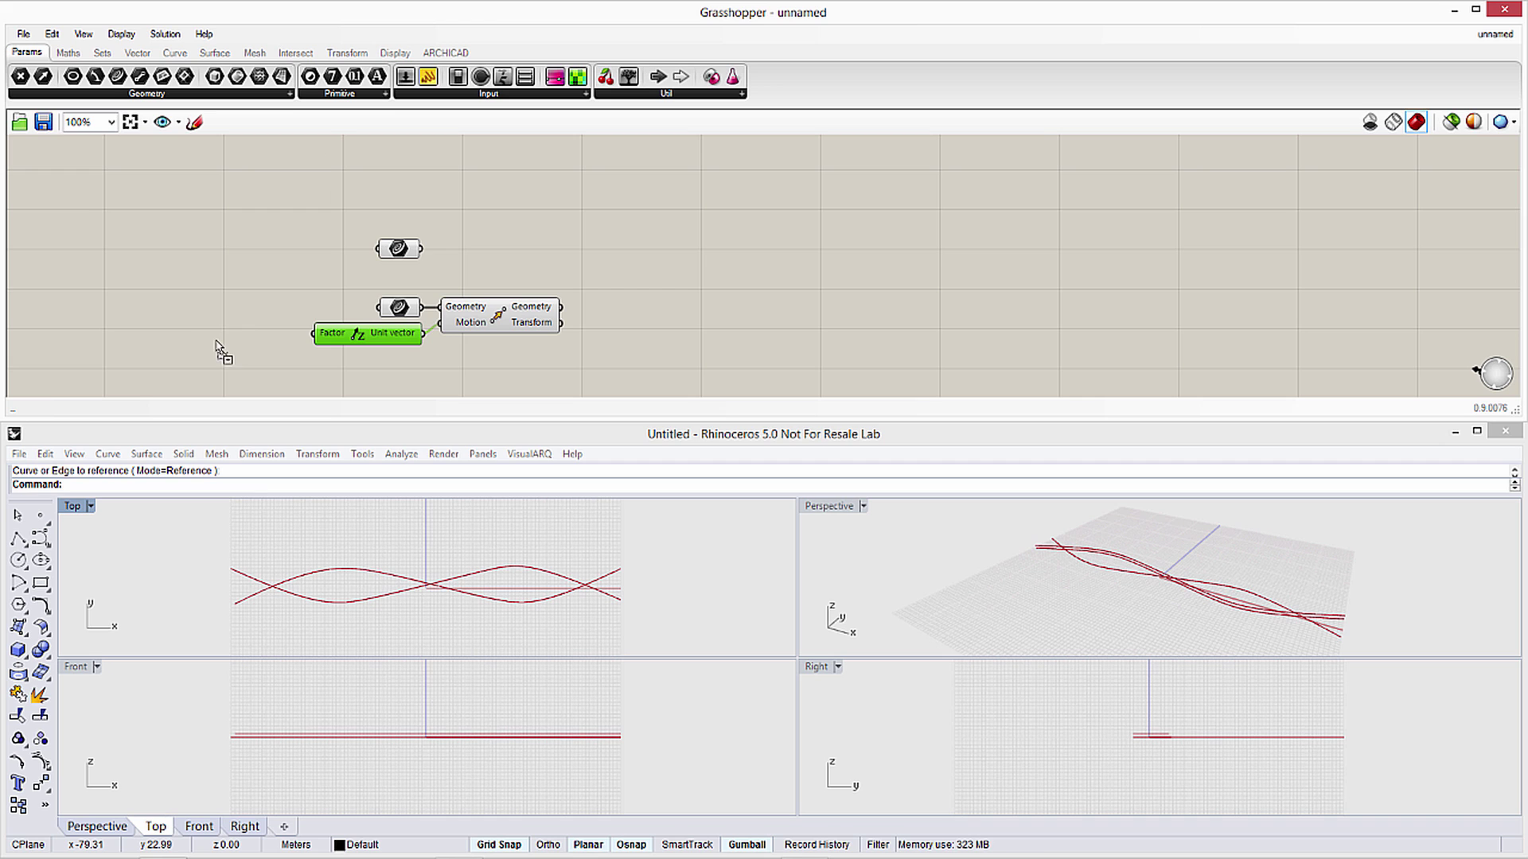
# Place a number slider left of Unit Vector, named Height, with range 3 to 30
pyautogui.moveTo(218, 347); pyautogui.dragTo(219, 348)
pyautogui.click(168, 335)
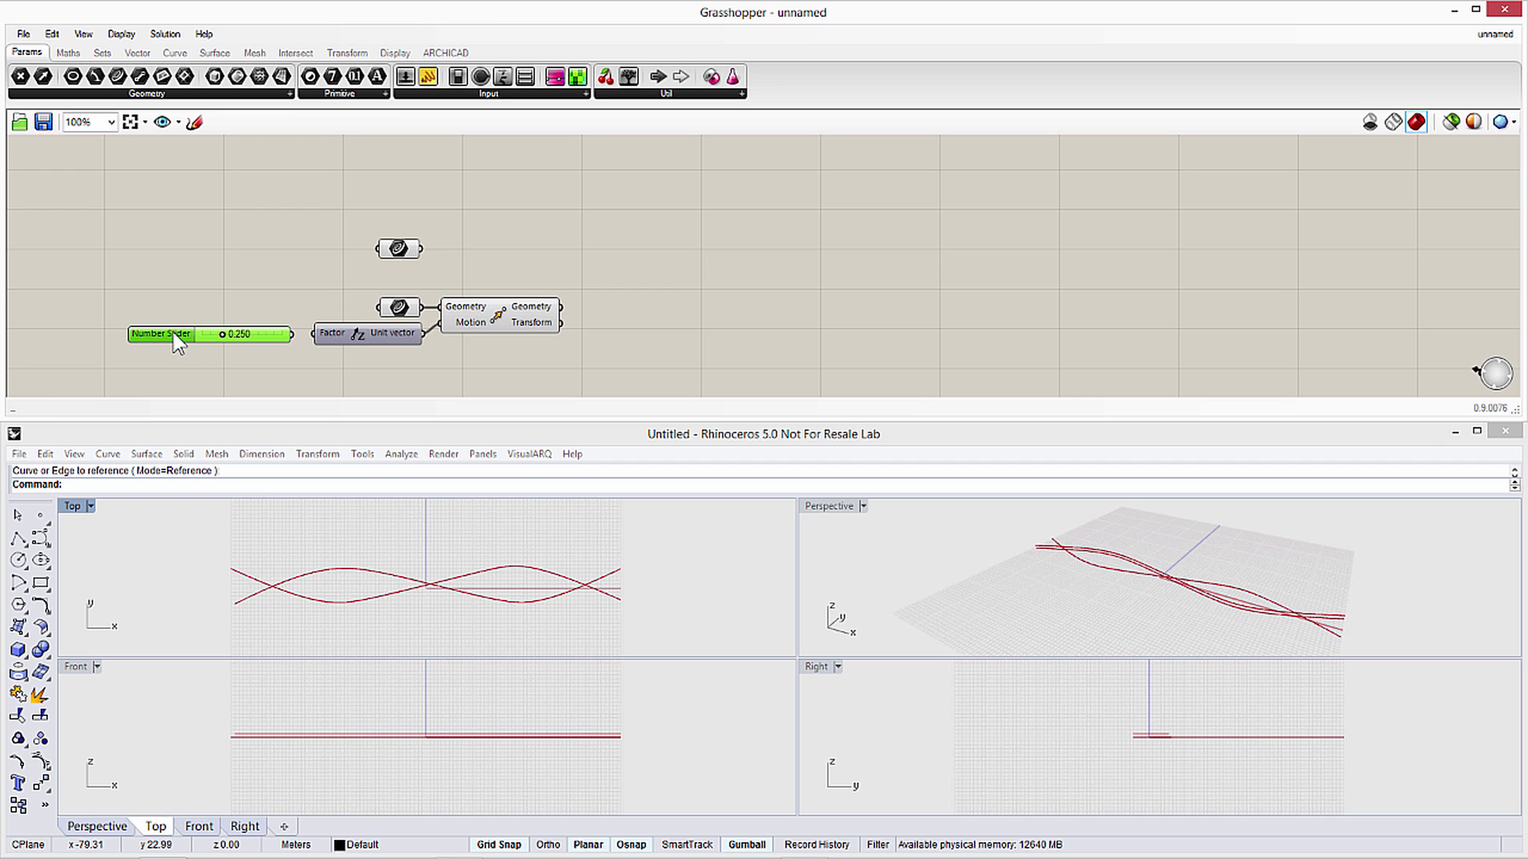
pyautogui.doubleClick(177, 340)
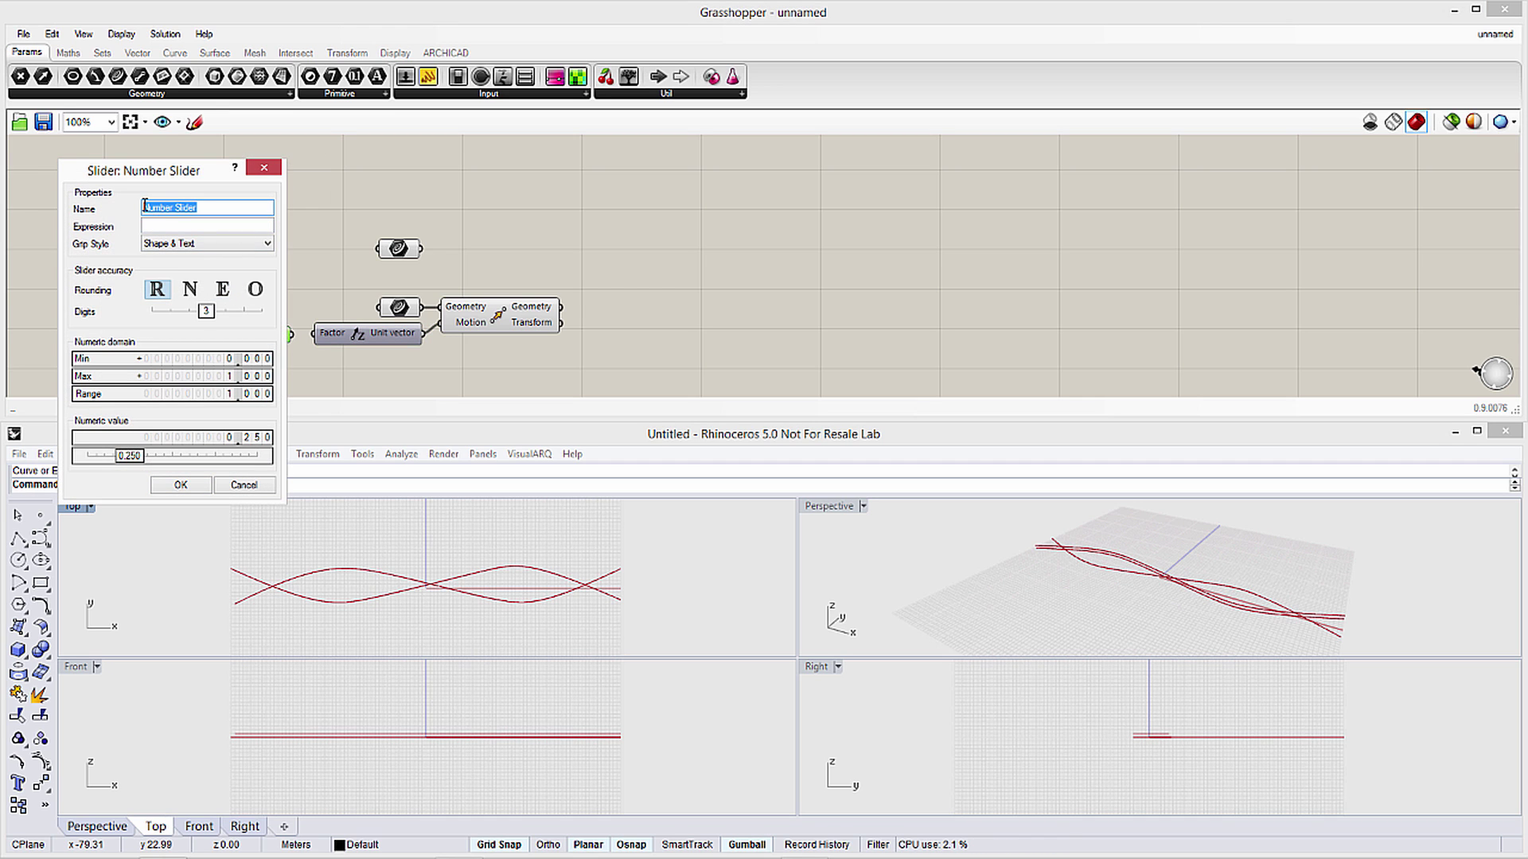
pyautogui.write('Height')
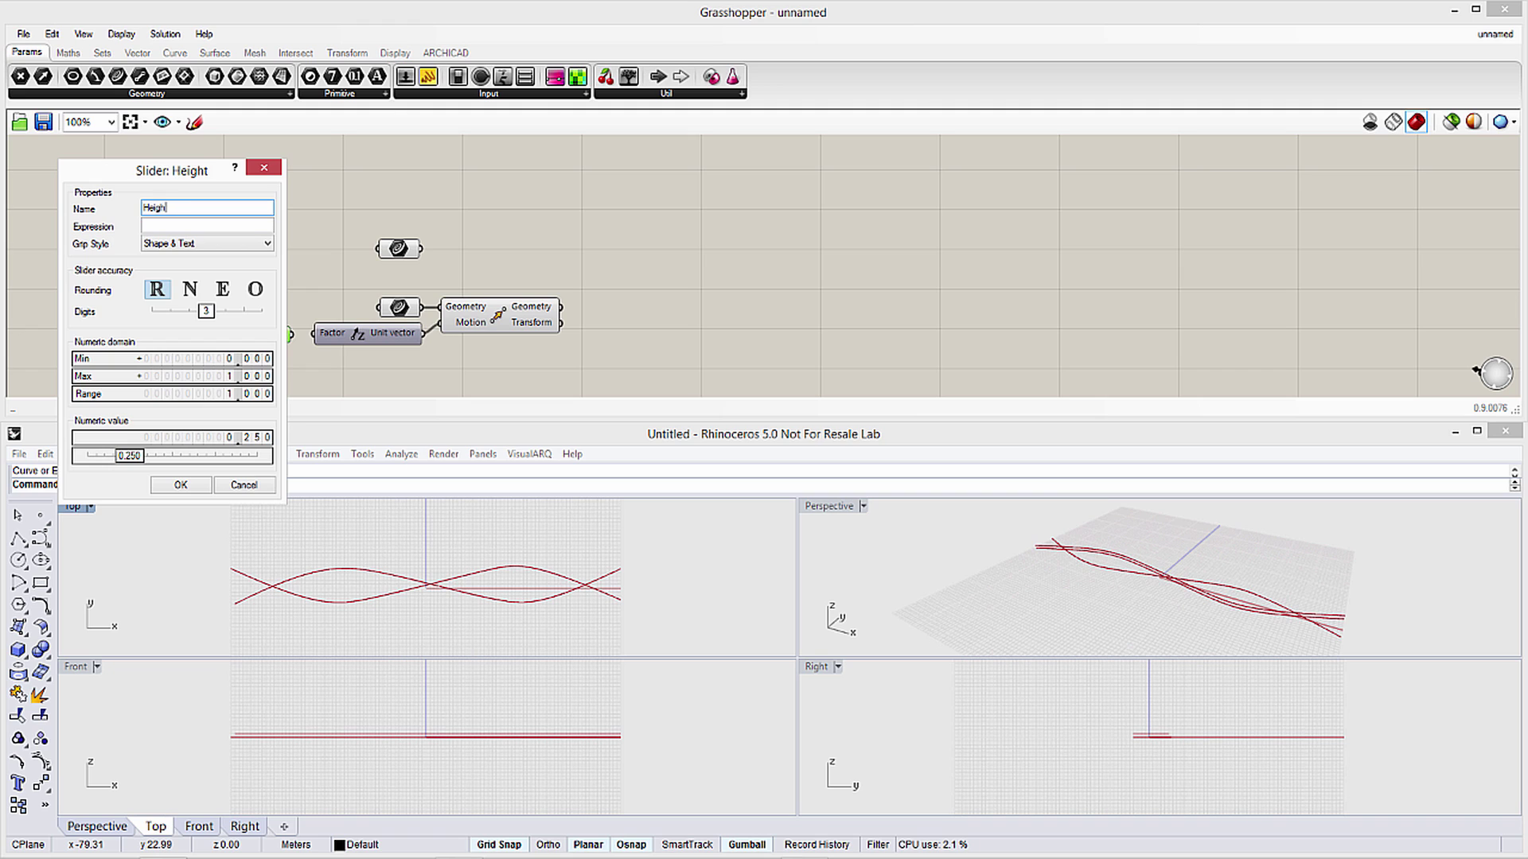
pyautogui.doubleClick(164, 361)
pyautogui.write('3')
pyautogui.click(247, 359)
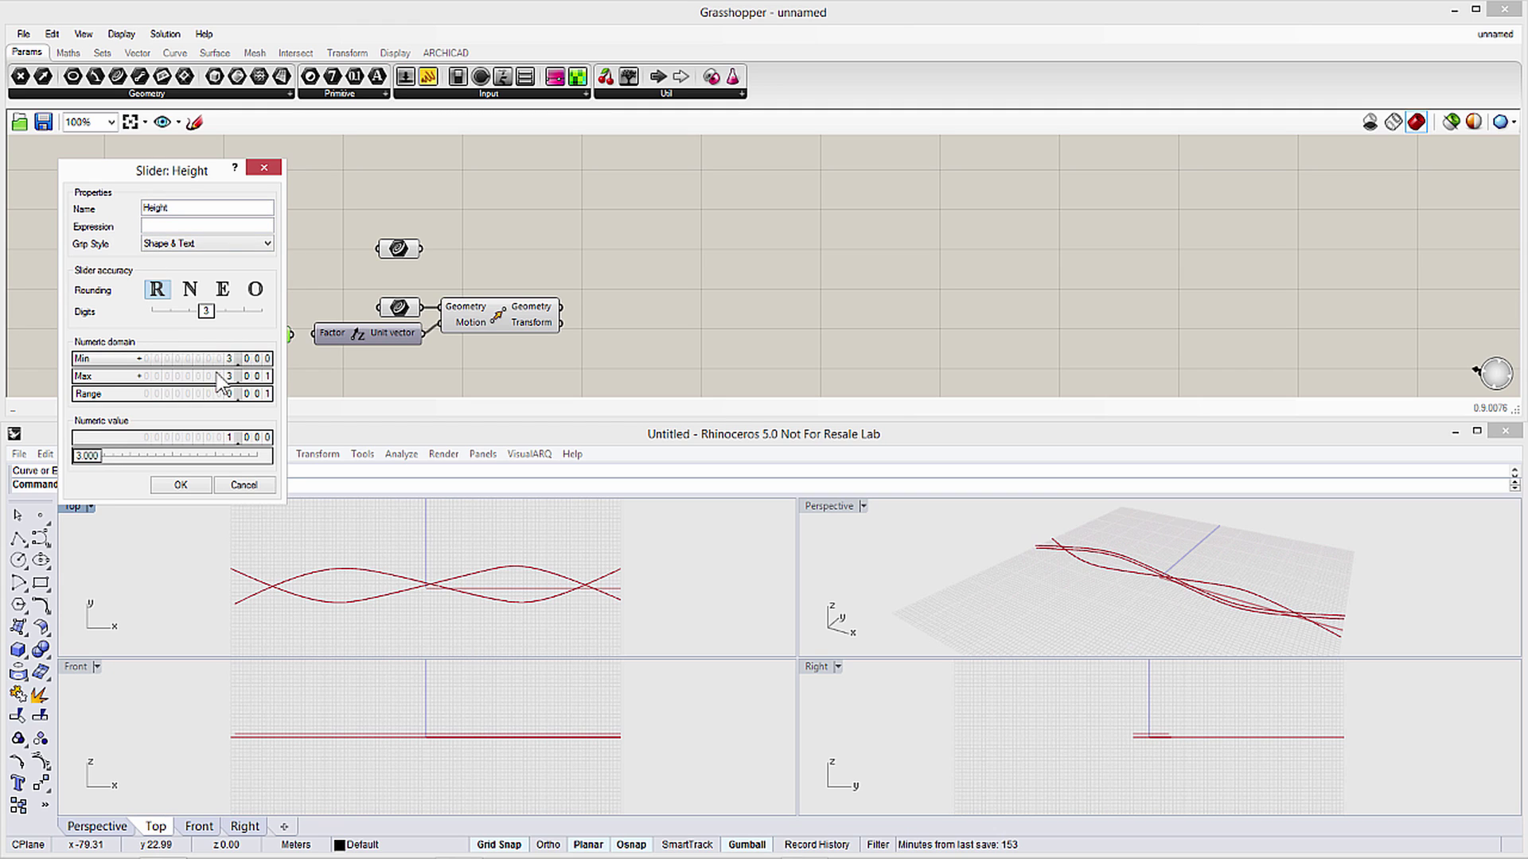
pyautogui.doubleClick(194, 377)
pyautogui.write('30')
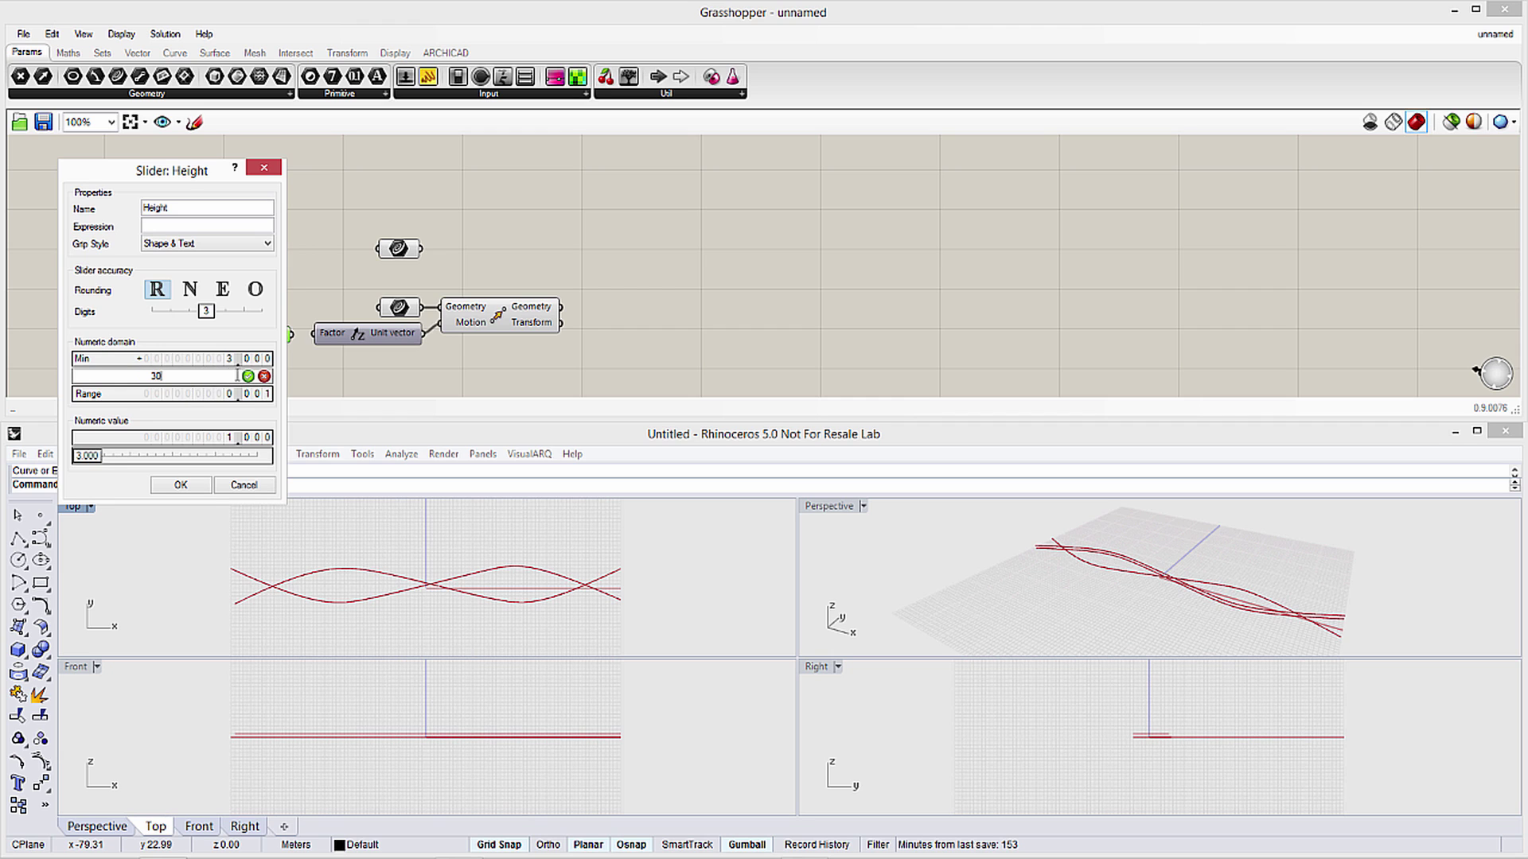
pyautogui.click(246, 376)
pyautogui.click(180, 485)
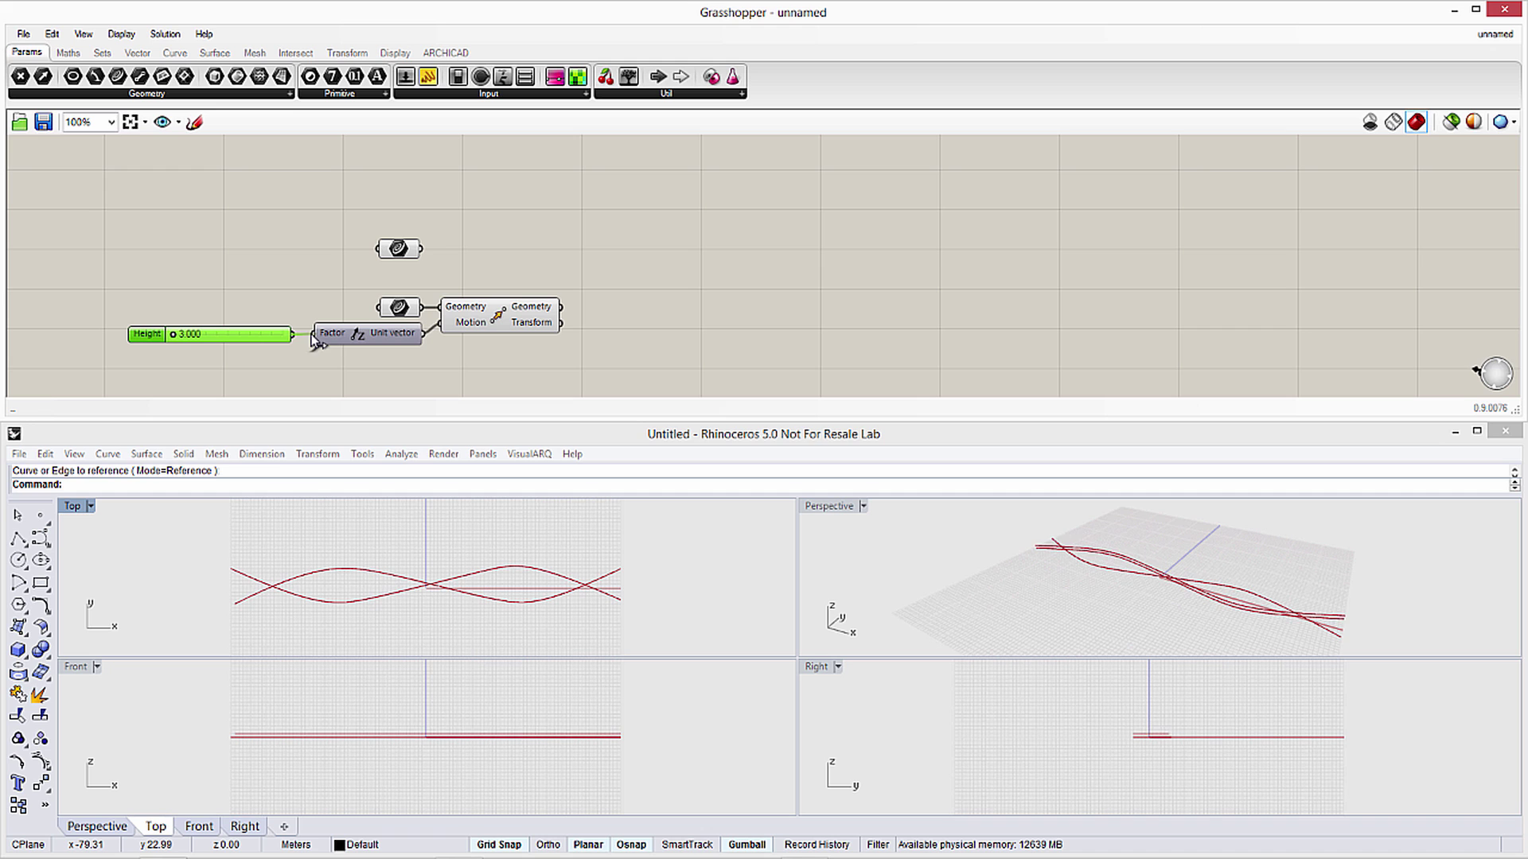
# Wire Height into the Unit Vector Factor and raise it to about 25.891 in a maximized Perspective view
pyautogui.moveTo(319, 341); pyautogui.dragTo(315, 335)
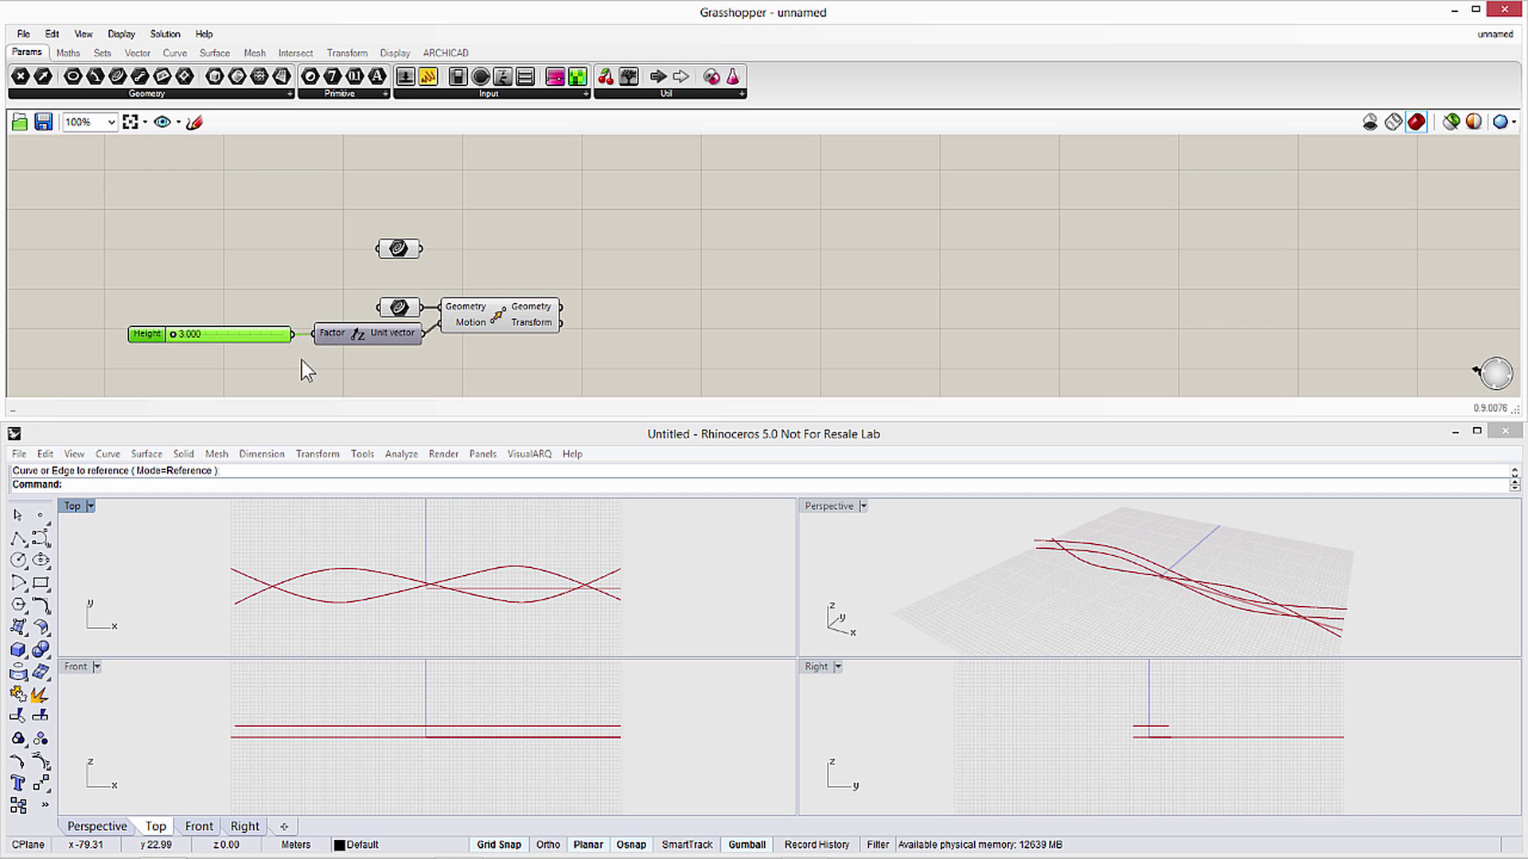
pyautogui.doubleClick(821, 507)
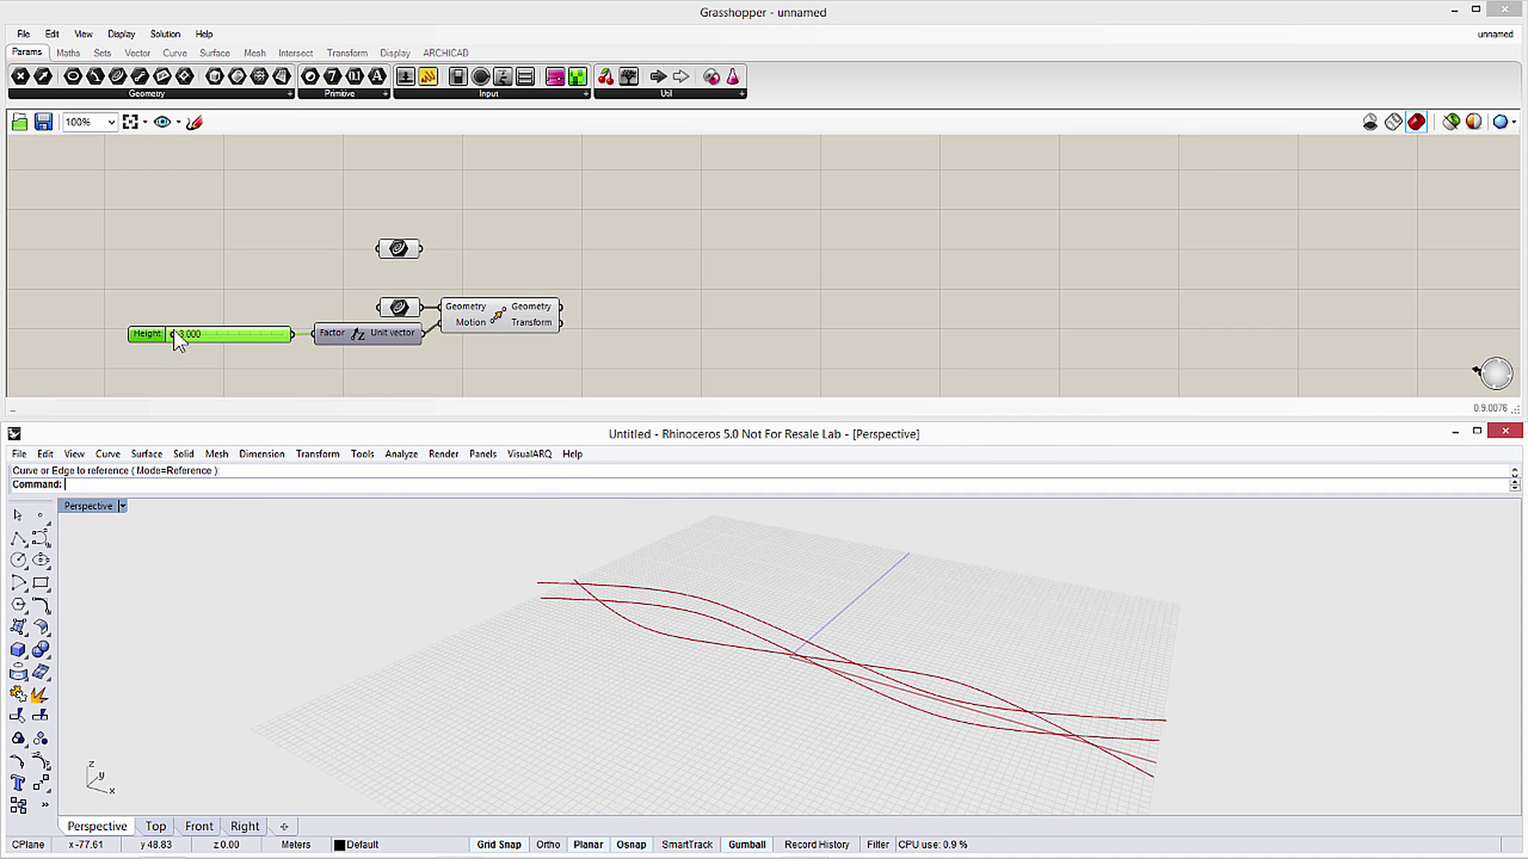
pyautogui.moveTo(177, 334); pyautogui.dragTo(222, 334)
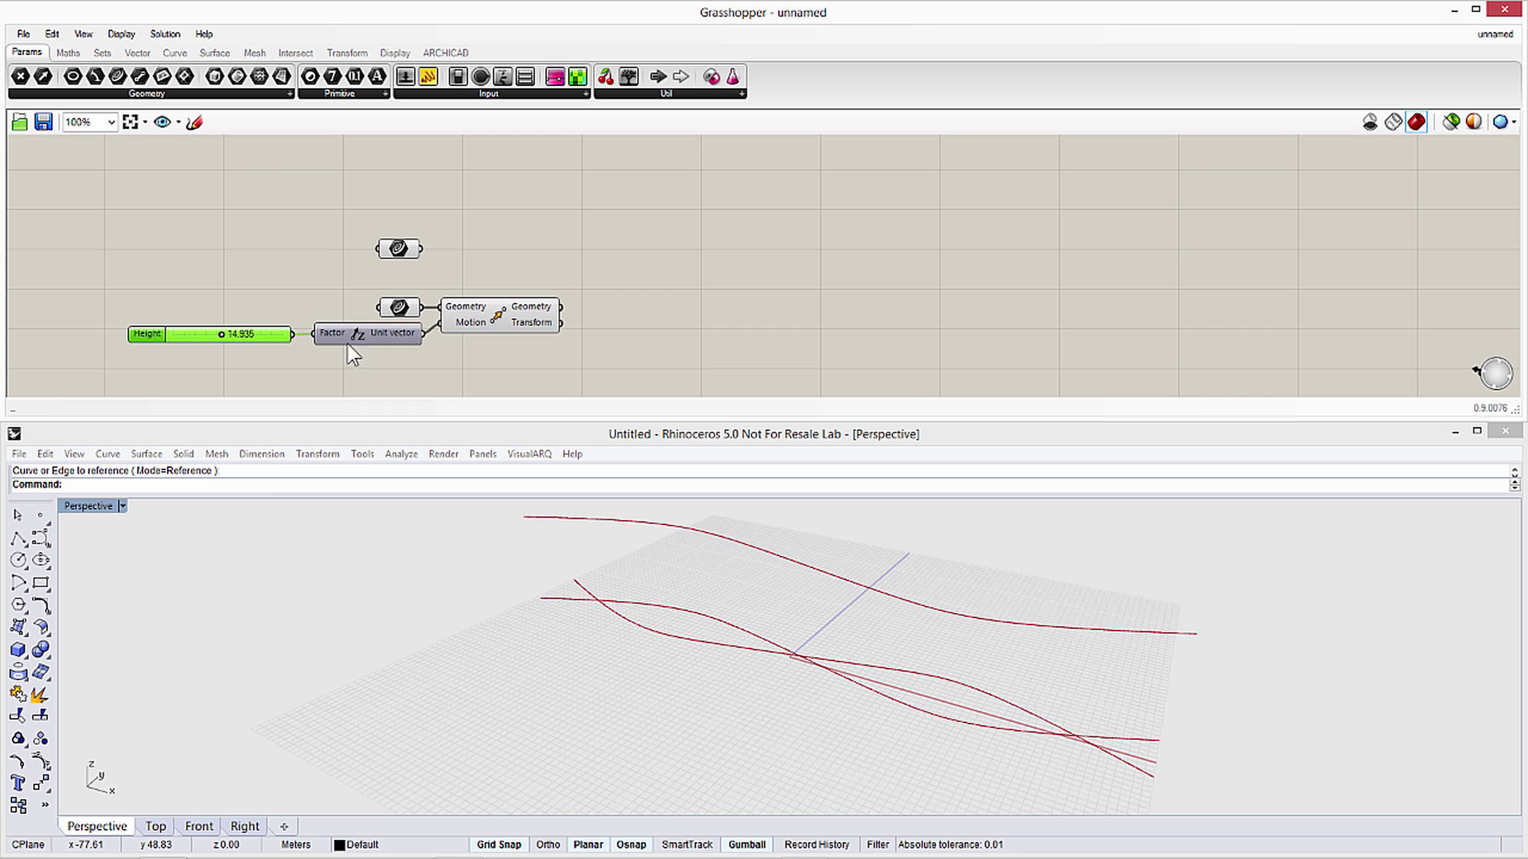
pyautogui.click(500, 321)
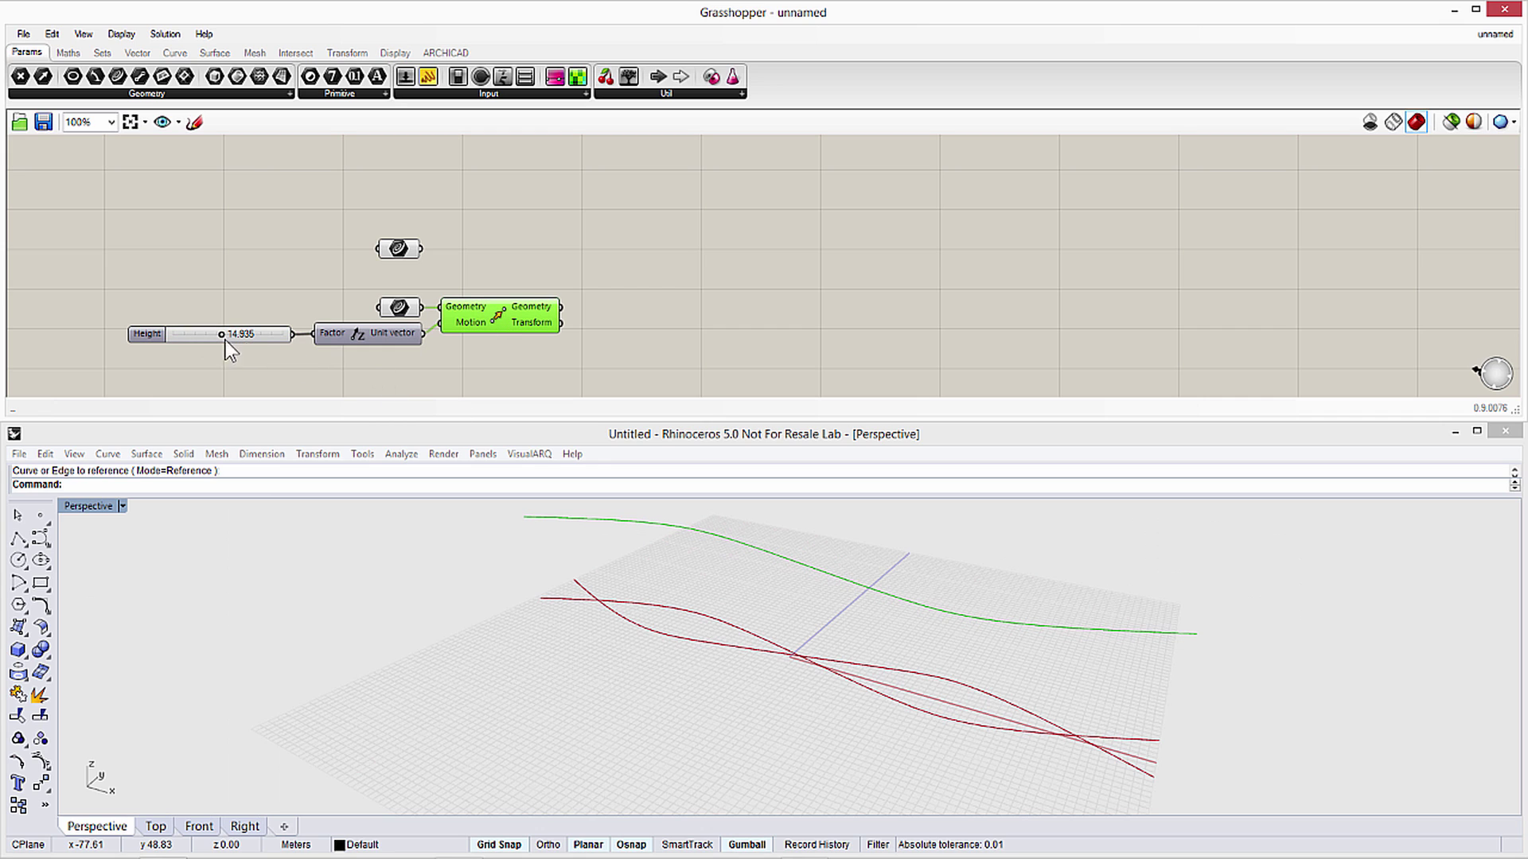
pyautogui.moveTo(223, 335); pyautogui.dragTo(234, 335)
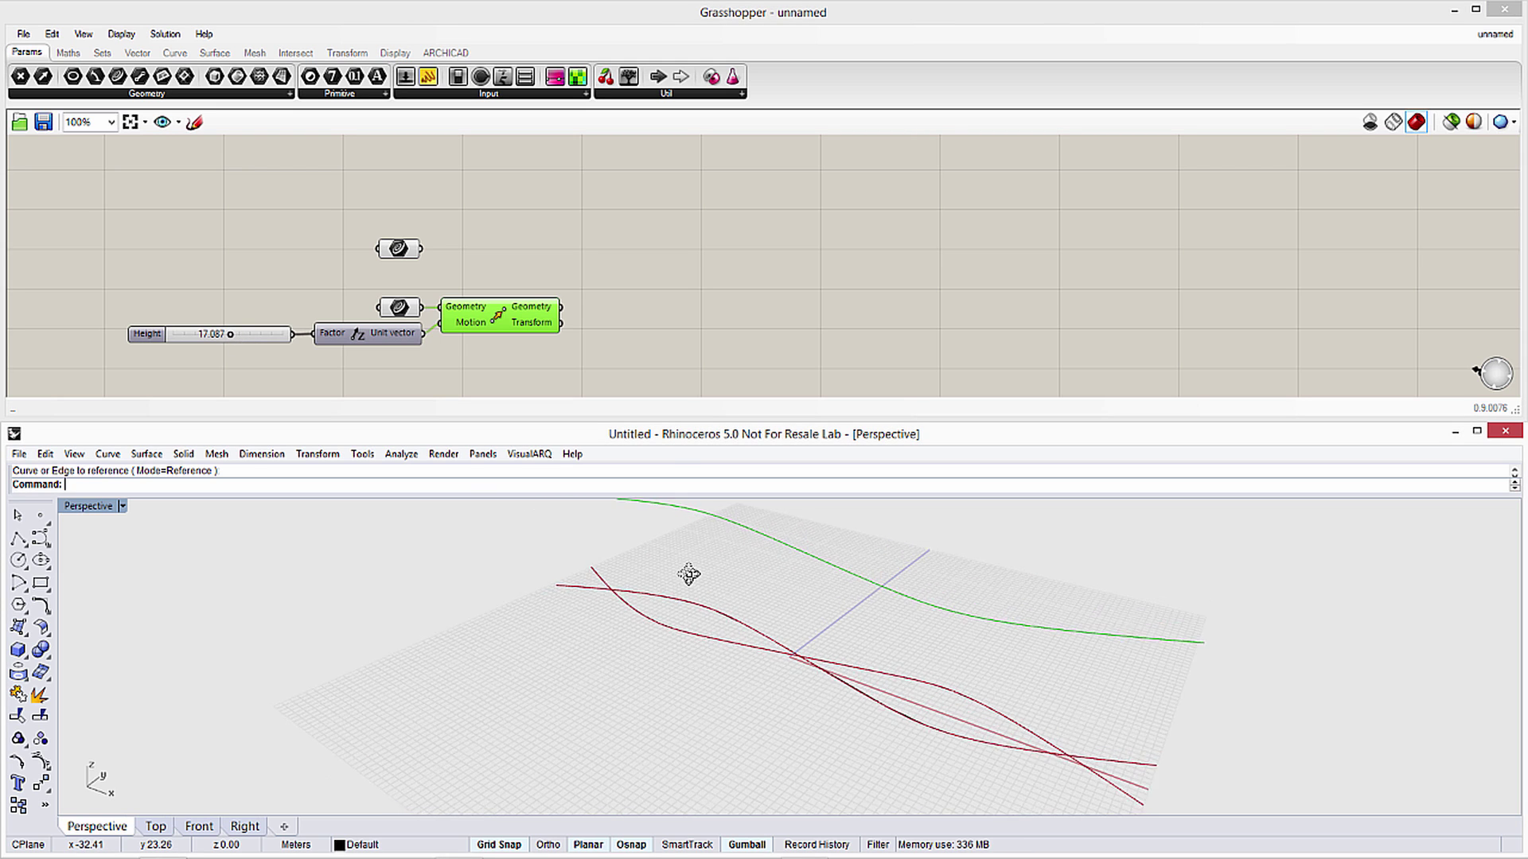
pyautogui.moveTo(696, 566); pyautogui.dragTo(702, 560, button='right')
pyautogui.scroll(-1, 702, 560)
pyautogui.moveTo(234, 334); pyautogui.dragTo(271, 335)
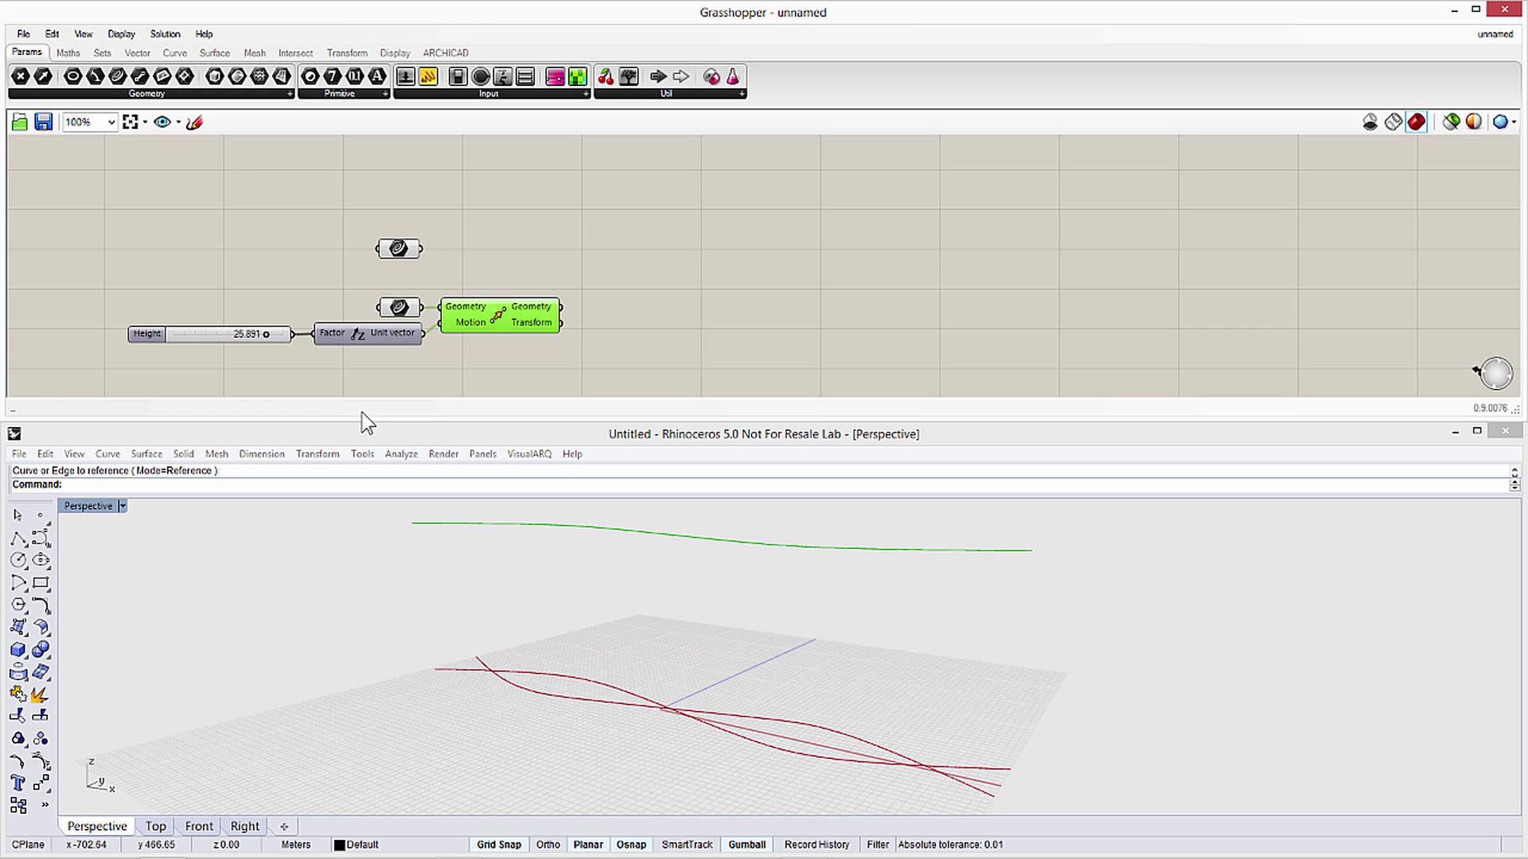
# Add two stacked Divide Curve components and feed the moved curve into the lower one
pyautogui.doubleClick(646, 305)
pyautogui.write('divi')
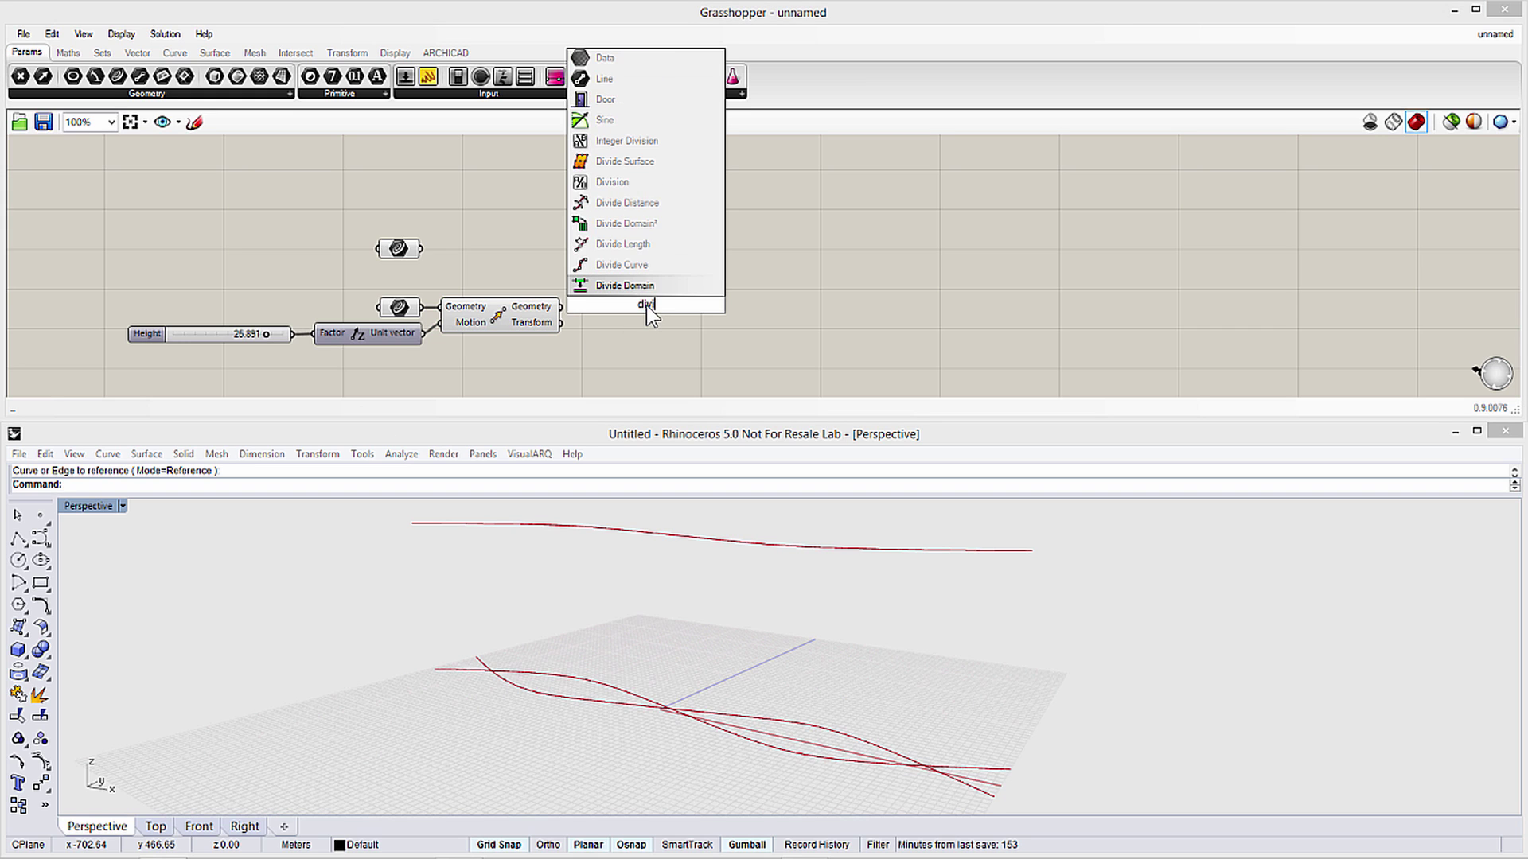
pyautogui.click(651, 320)
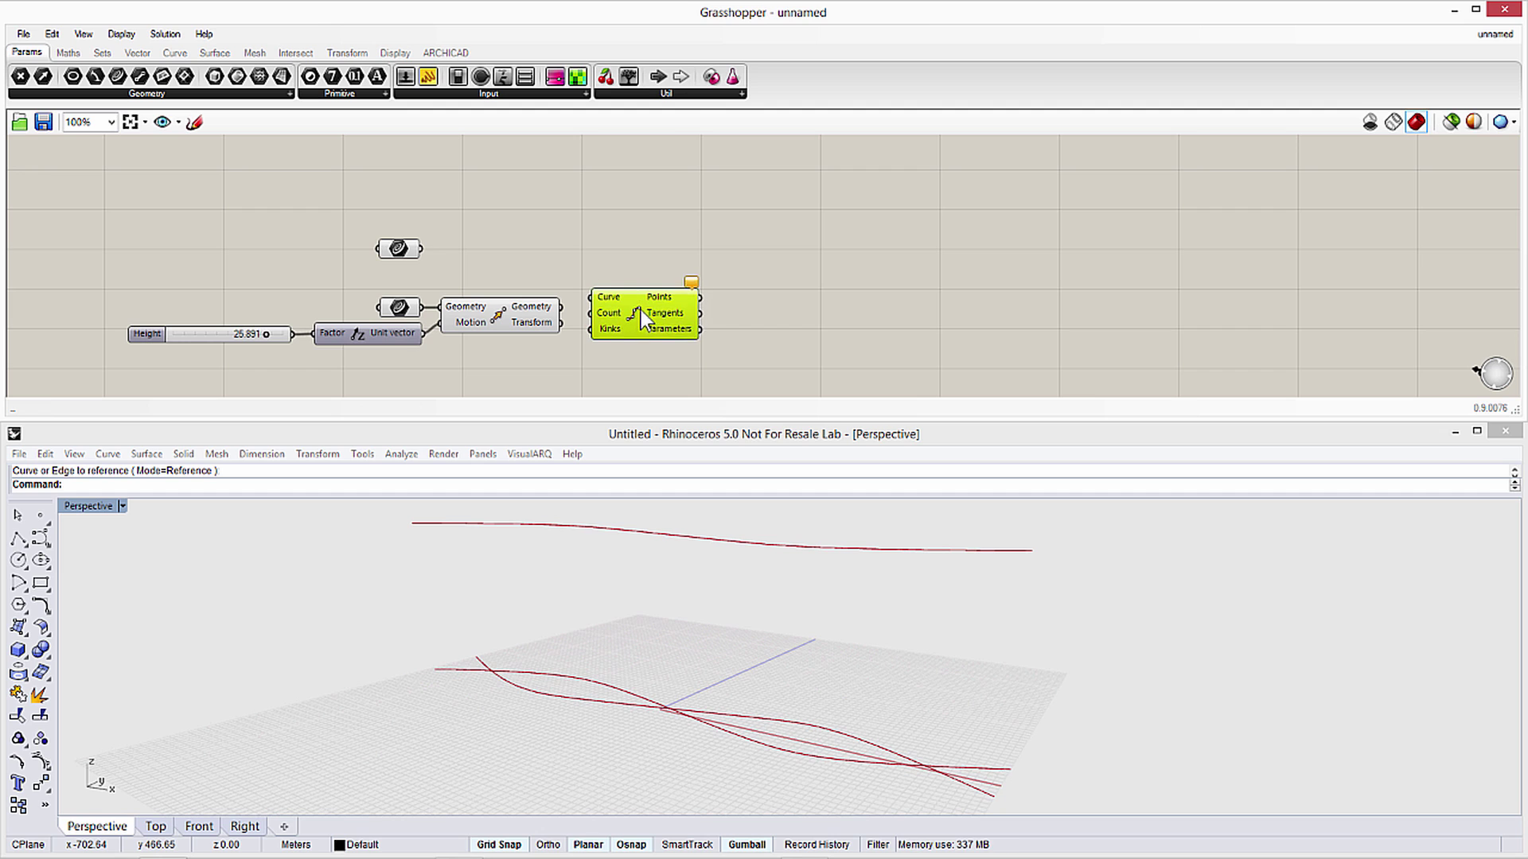
pyautogui.hotkey('ctrl', 'c')
pyautogui.hotkey('ctrl', 'v')
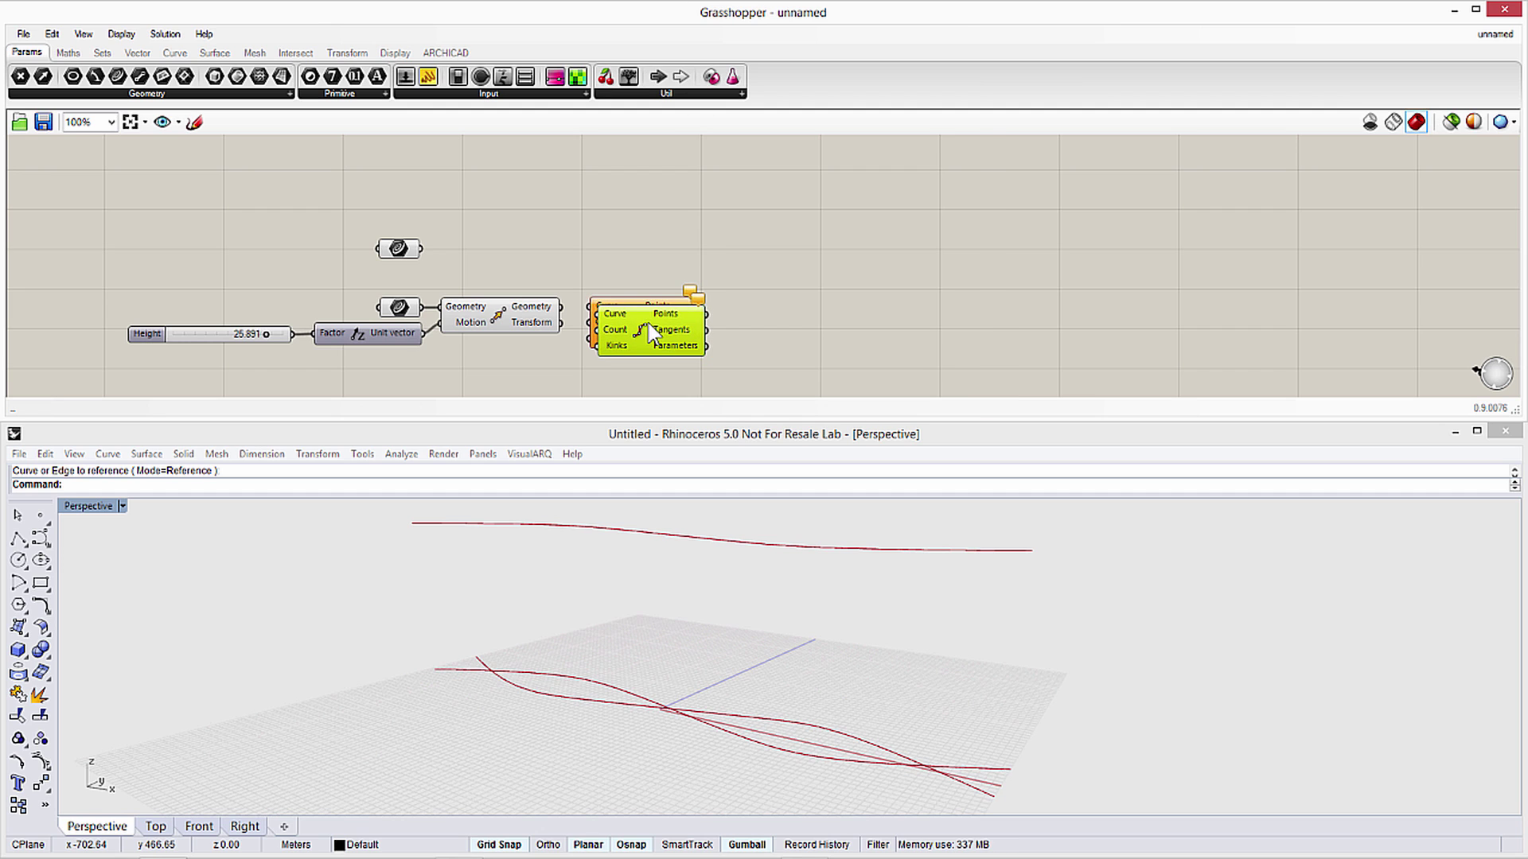
pyautogui.moveTo(651, 332); pyautogui.dragTo(645, 263)
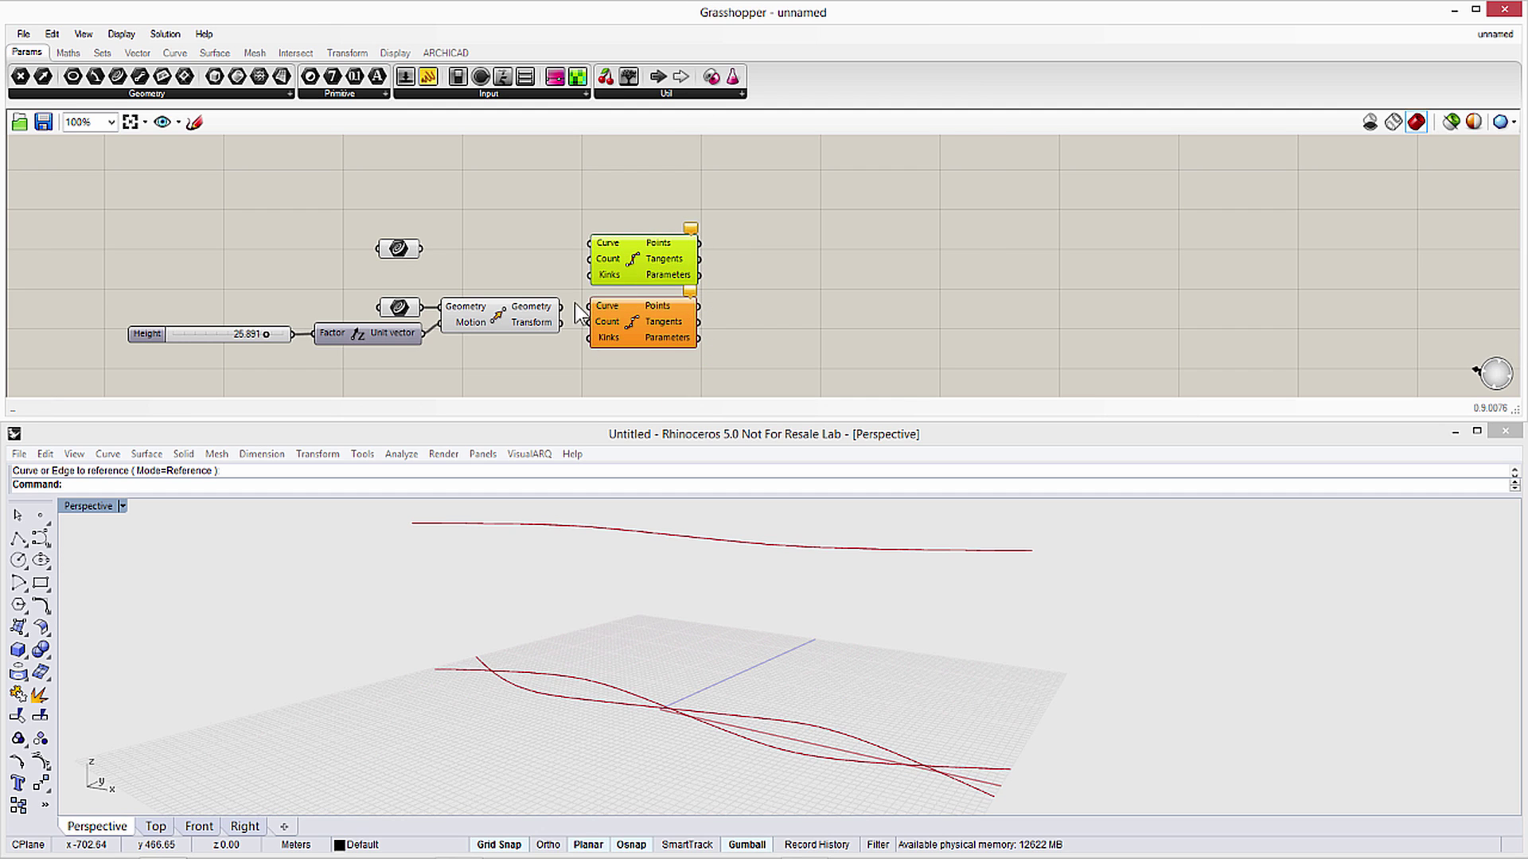
pyautogui.moveTo(564, 309); pyautogui.dragTo(589, 307)
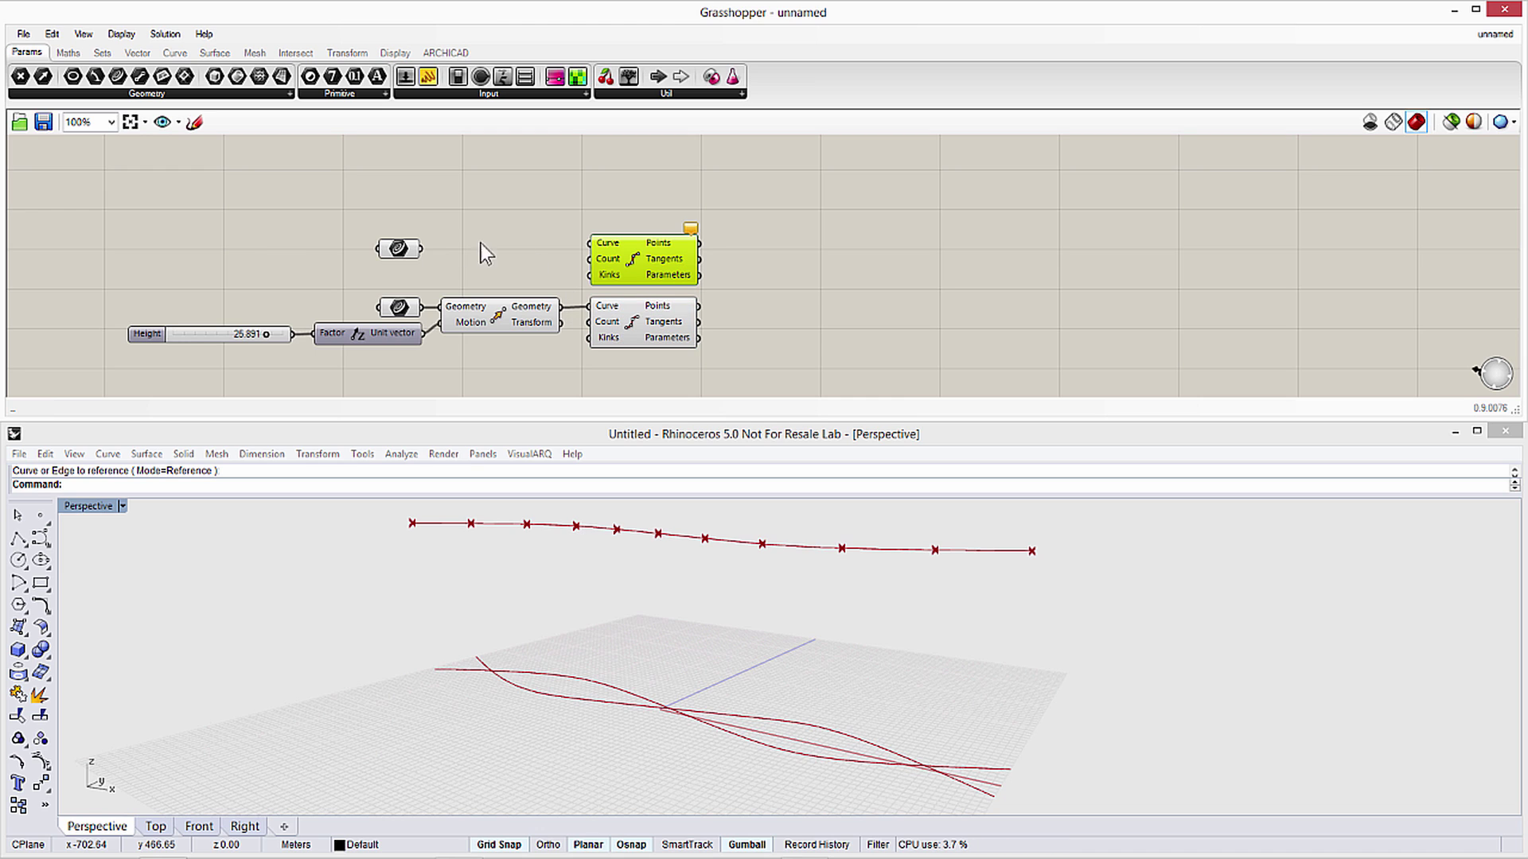
# Feed the original curve to the upper divider; add integer slider 'Number of Division Points', 10–100
pyautogui.moveTo(509, 248); pyautogui.dragTo(590, 243)
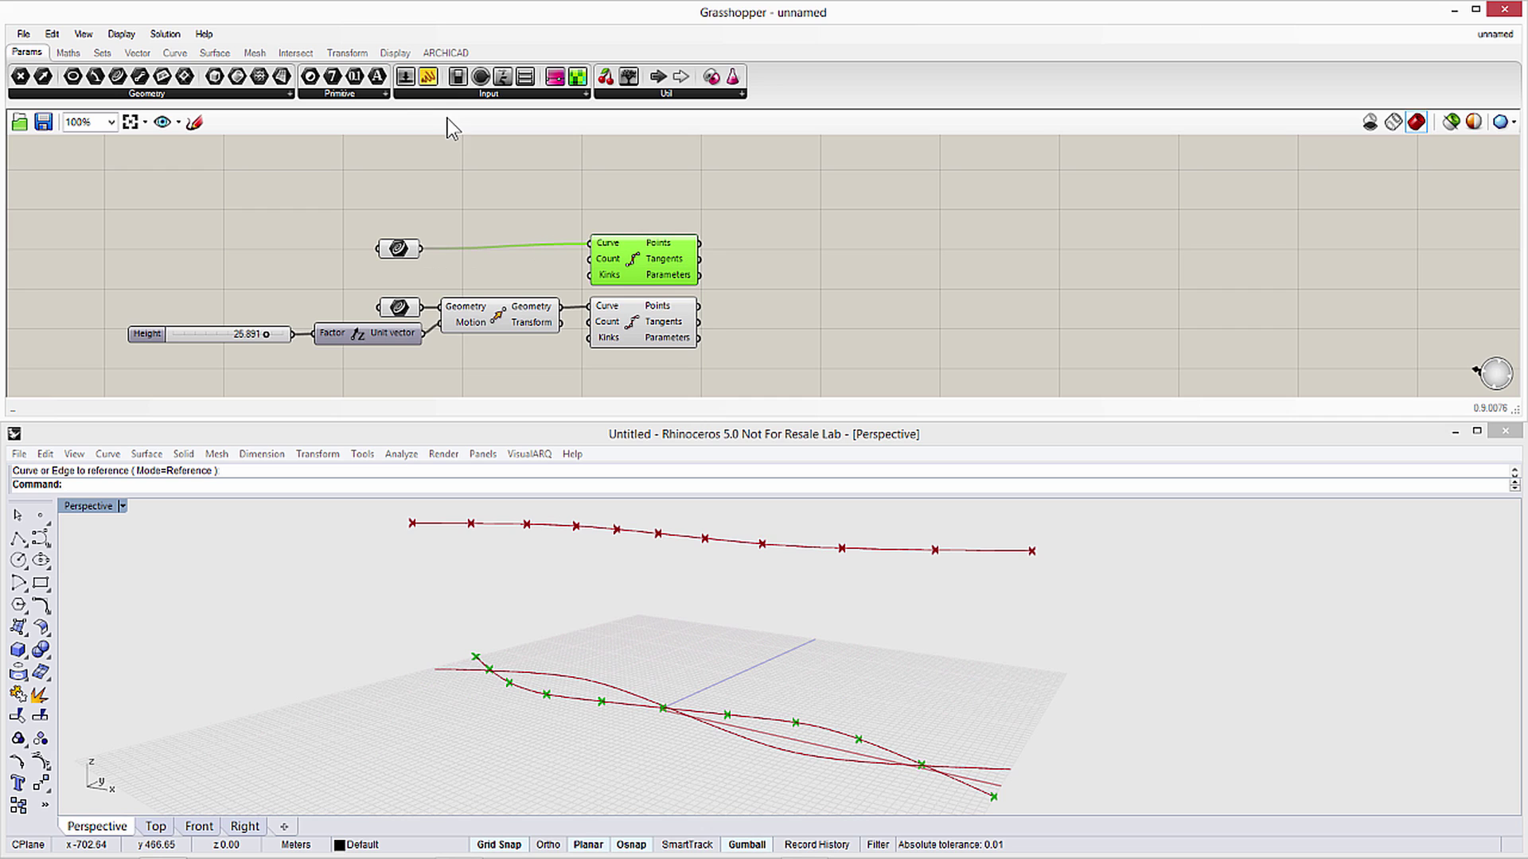
pyautogui.moveTo(408, 78); pyautogui.dragTo(425, 288)
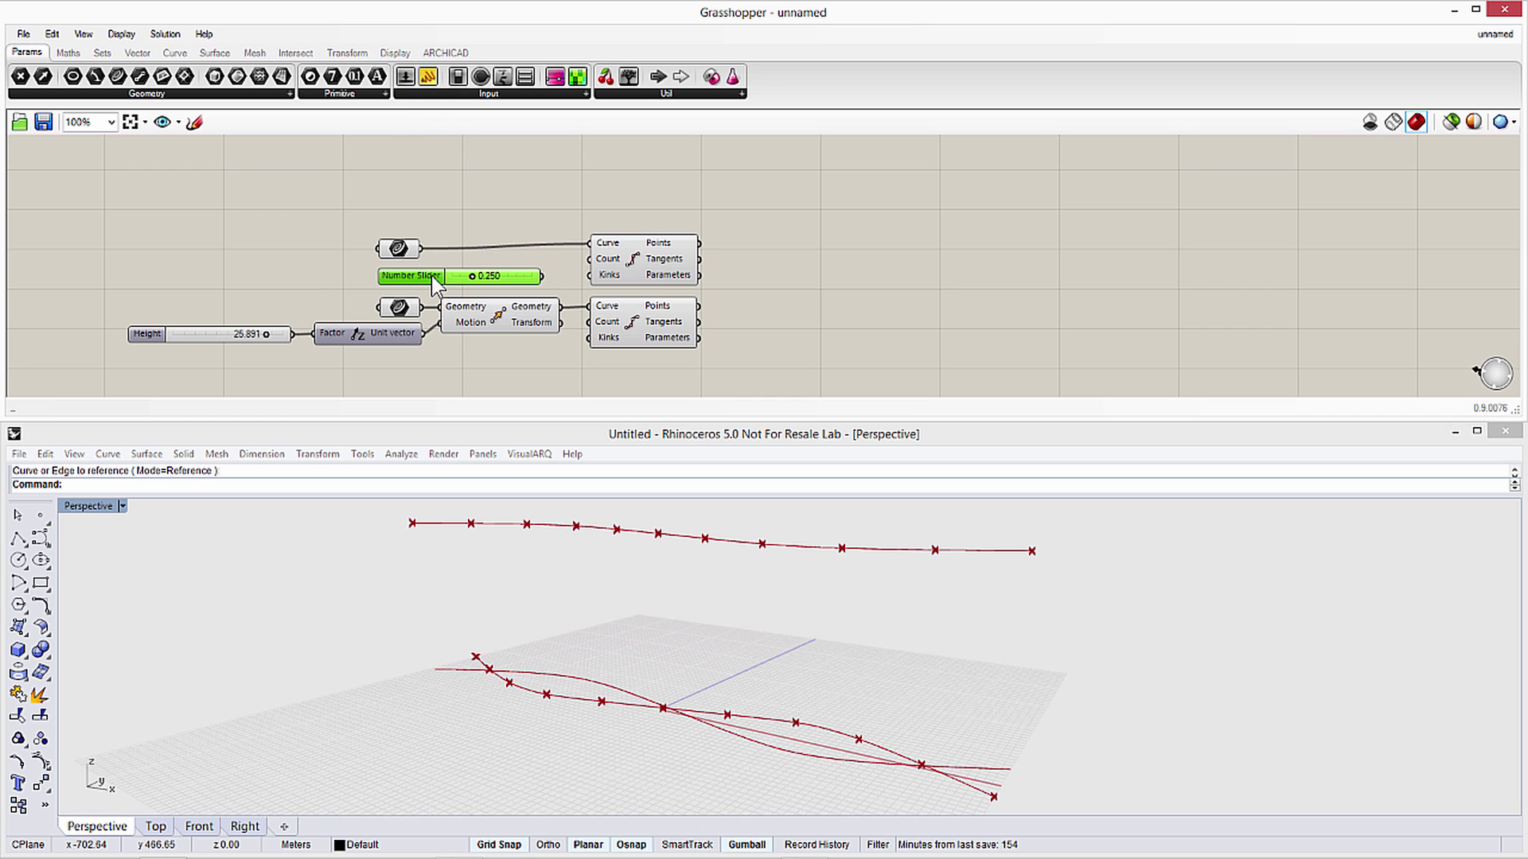
pyautogui.doubleClick(431, 275)
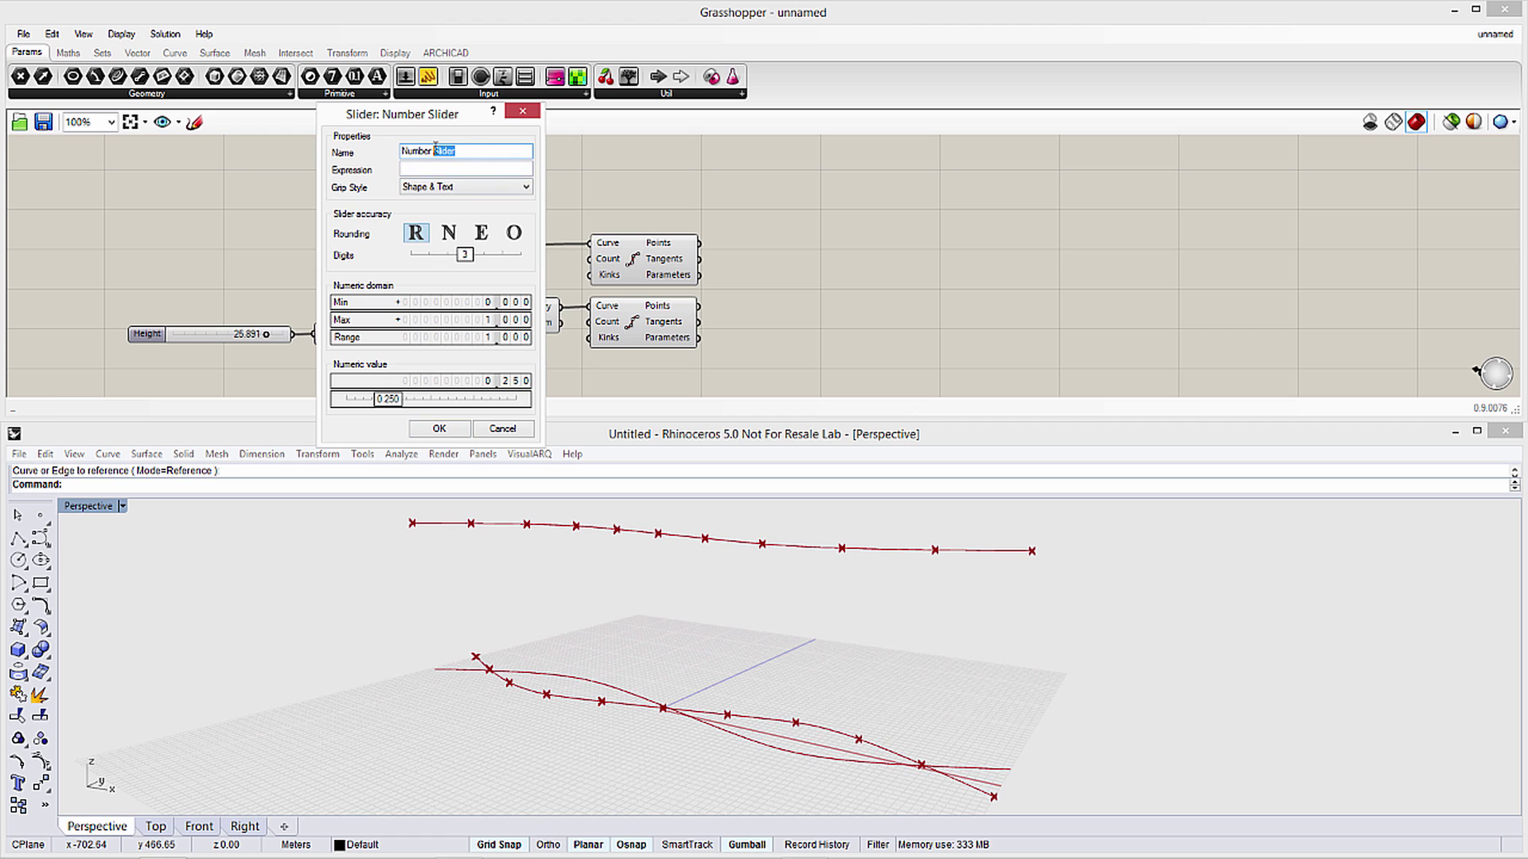
pyautogui.write('og')
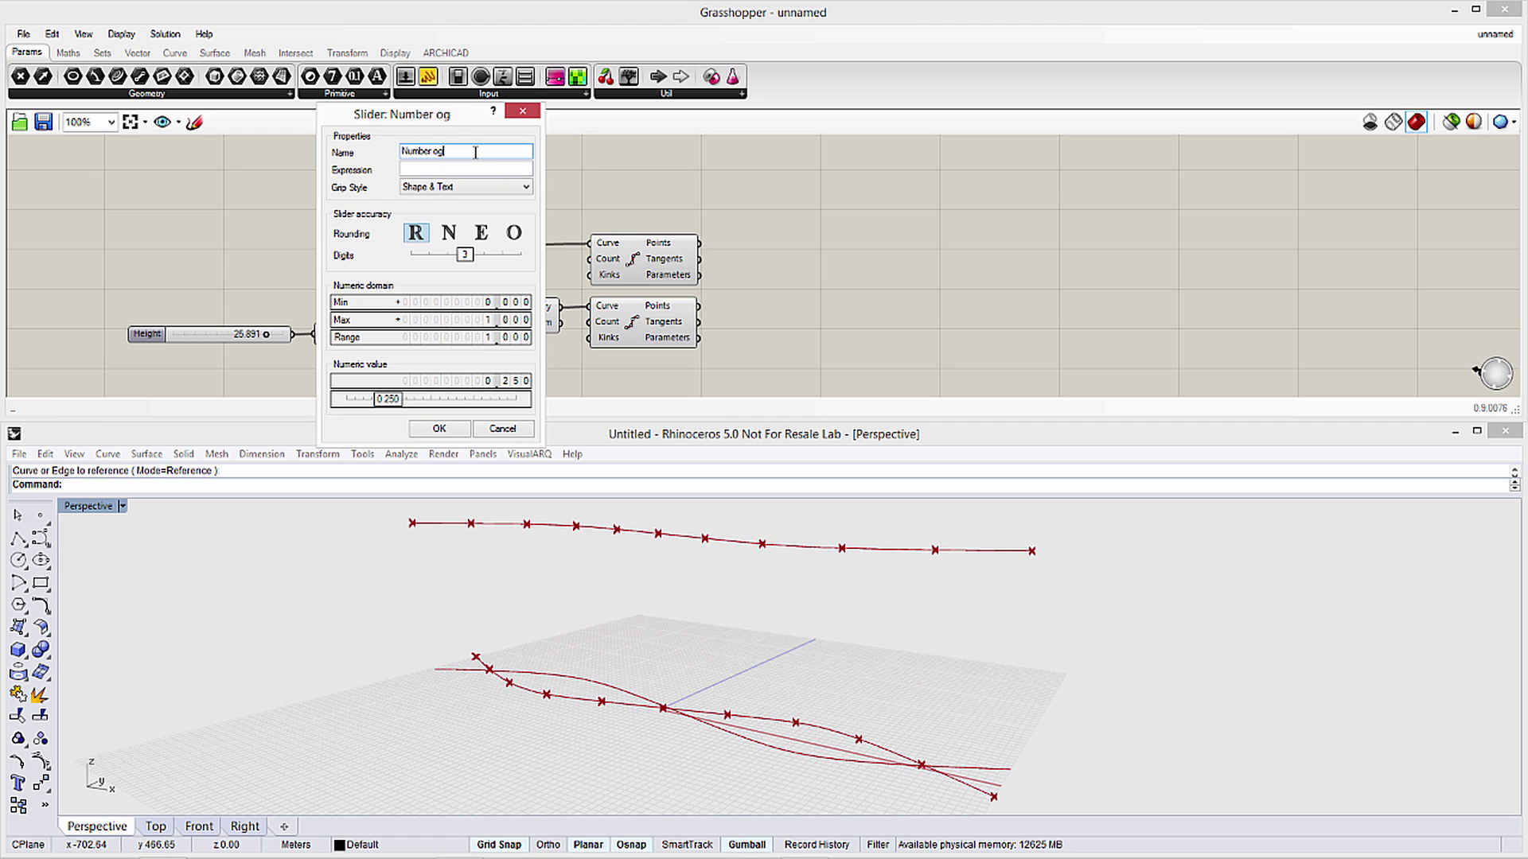
pyautogui.press('BackSpace')
pyautogui.write('fDivi')
pyautogui.write('sion Points')
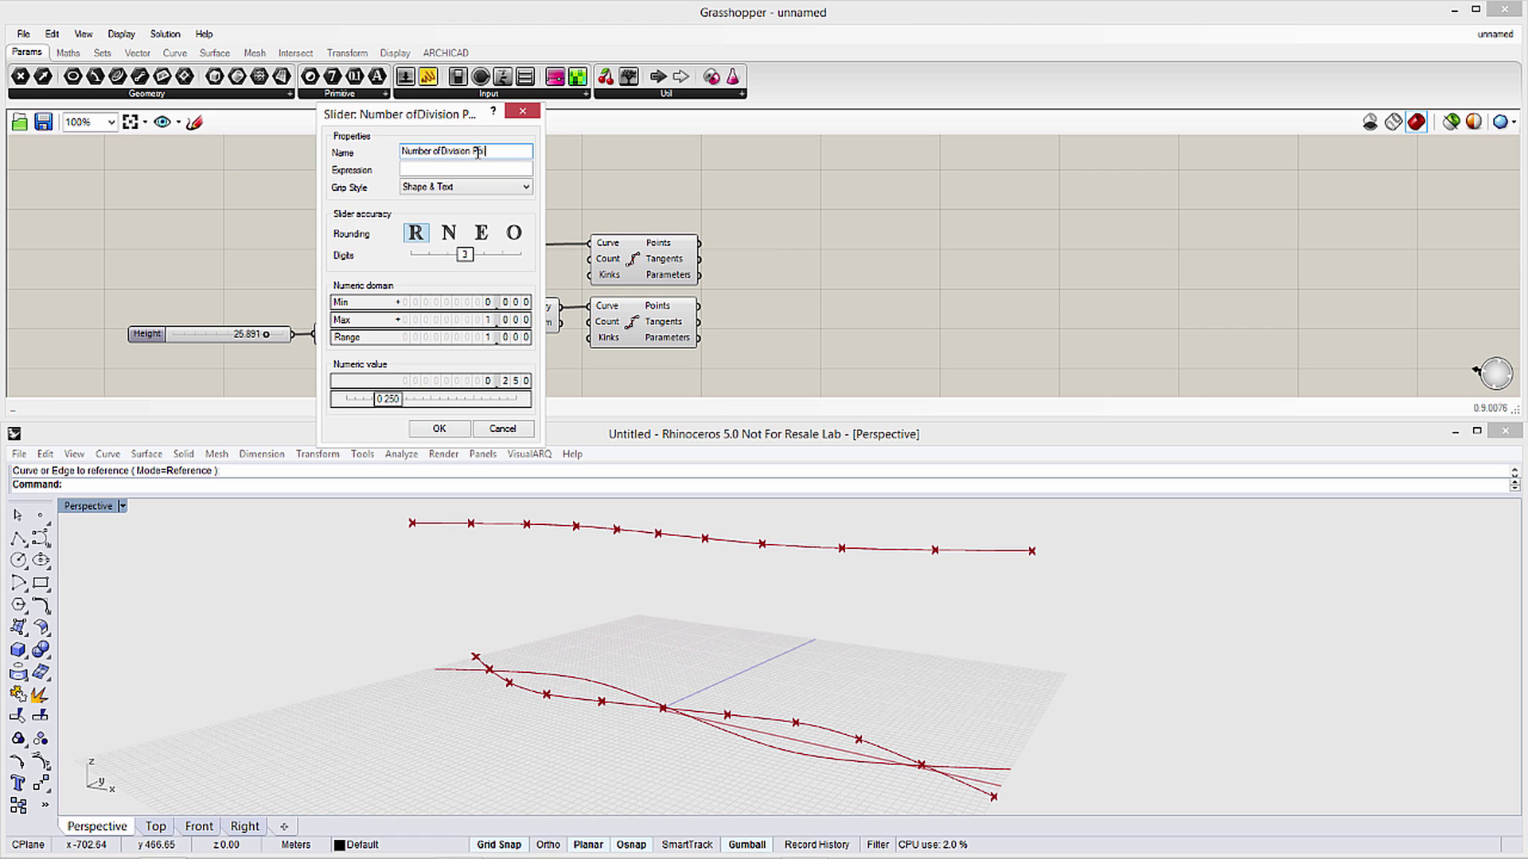
pyautogui.click(451, 234)
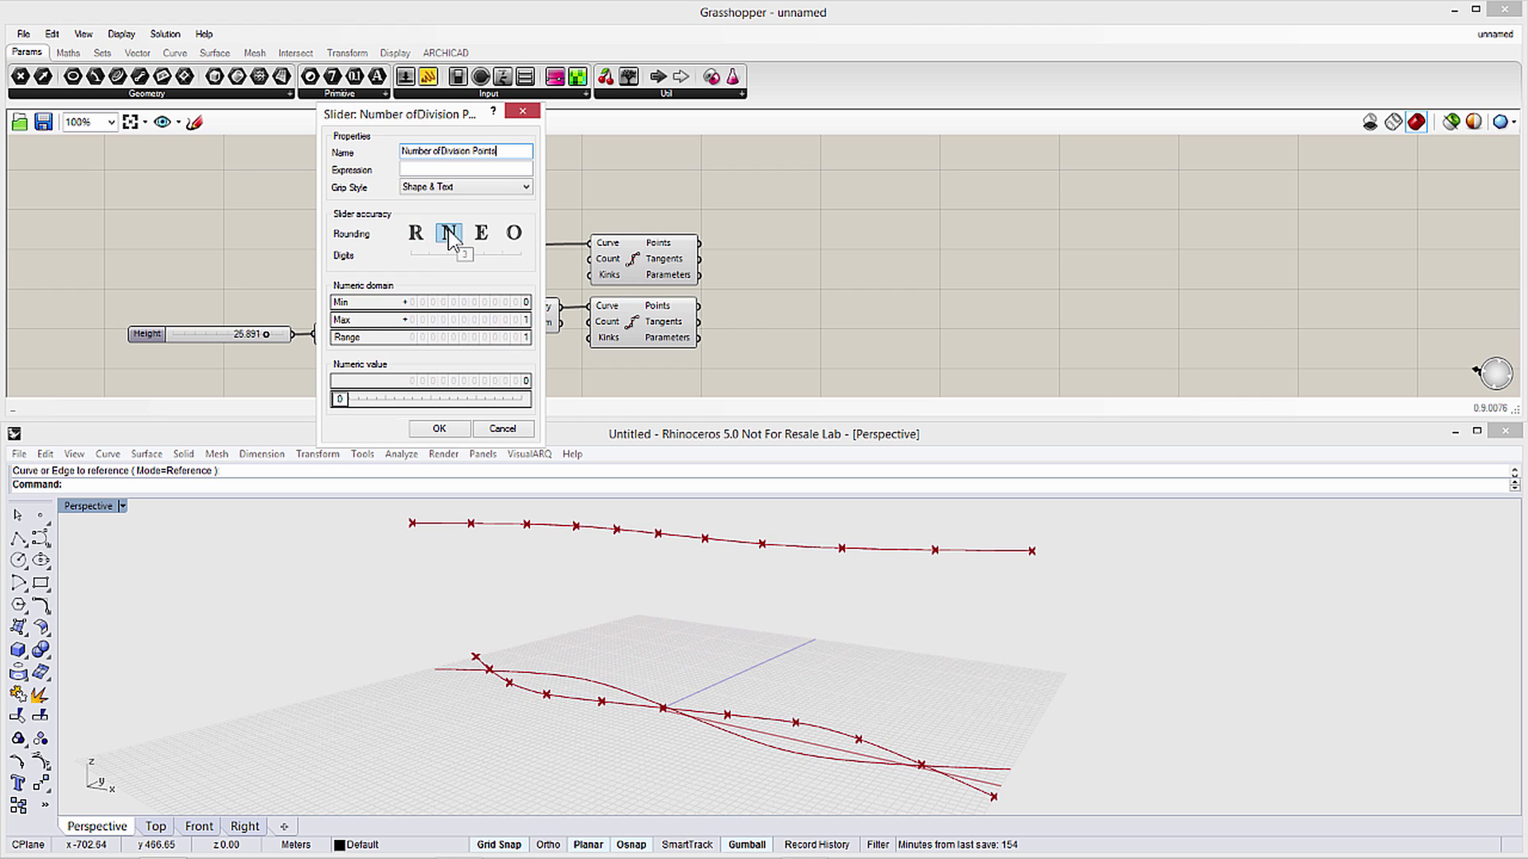
pyautogui.doubleClick(433, 303)
pyautogui.write('10')
pyautogui.click(506, 304)
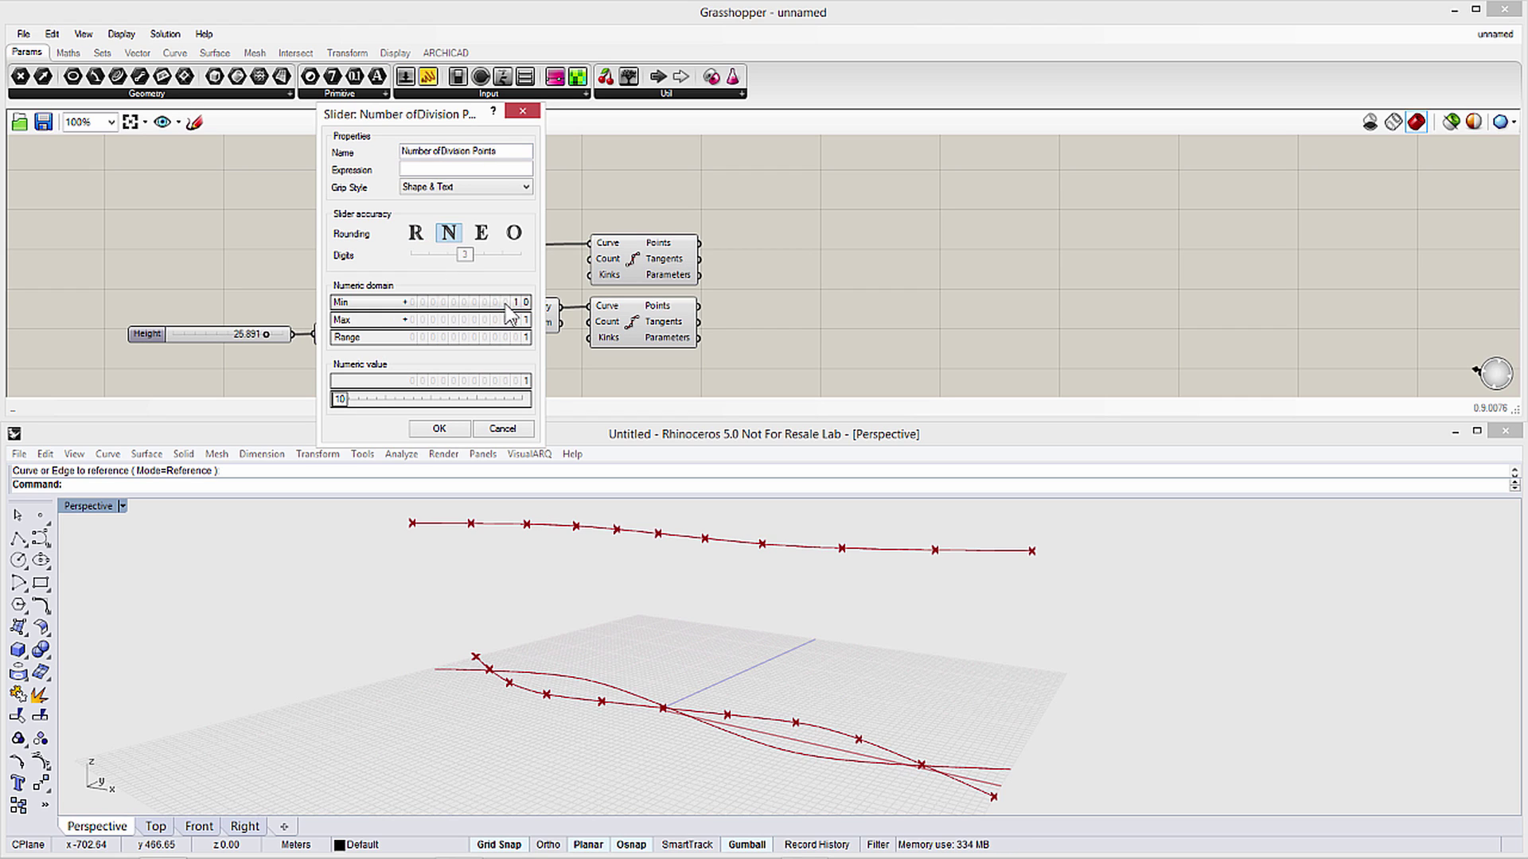
pyautogui.doubleClick(477, 323)
pyautogui.write('00')
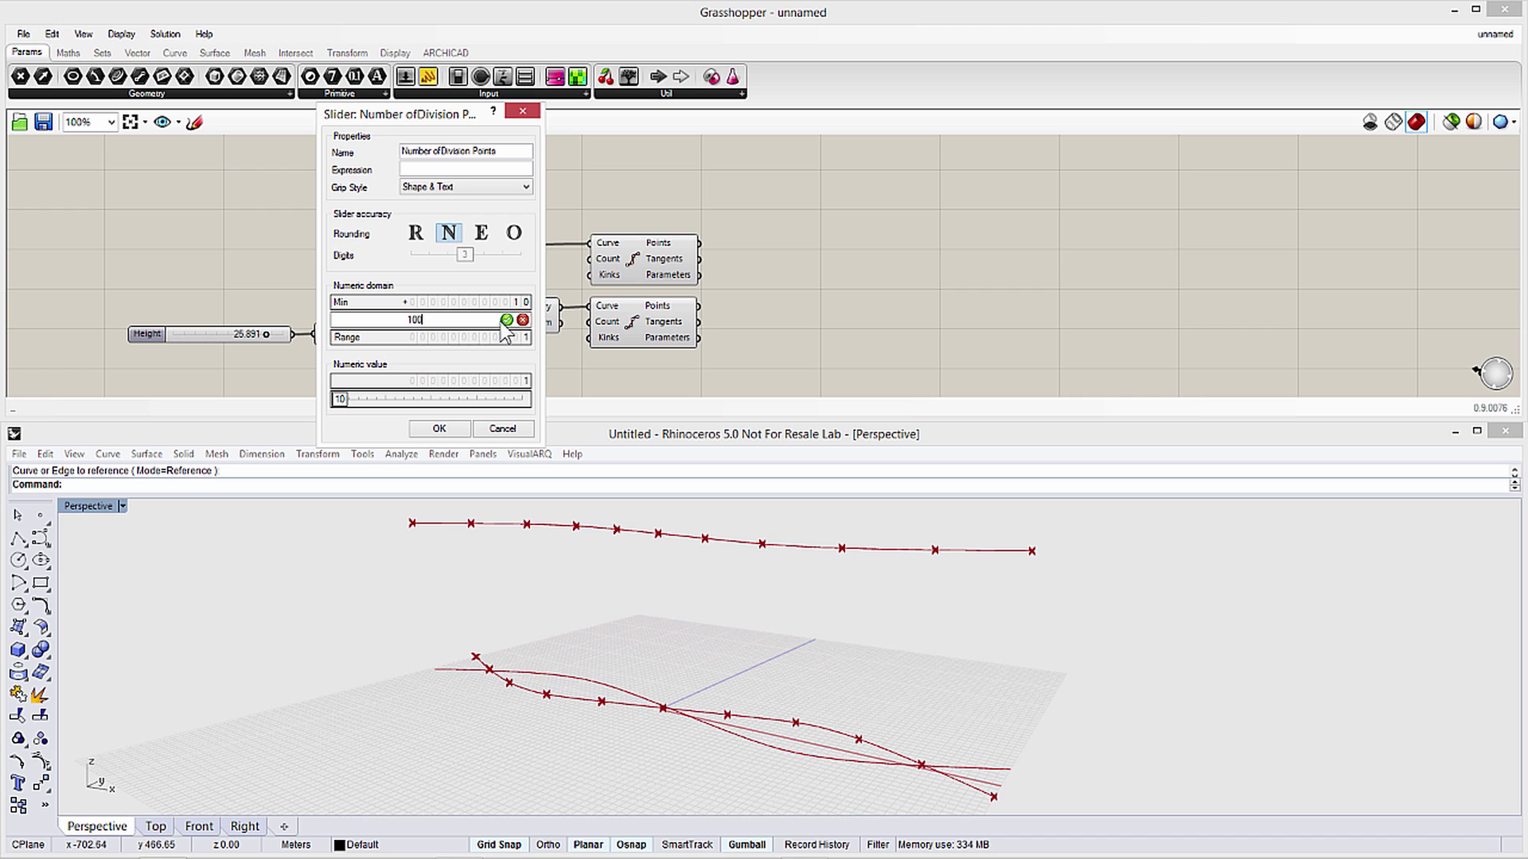
pyautogui.click(506, 321)
pyautogui.click(439, 429)
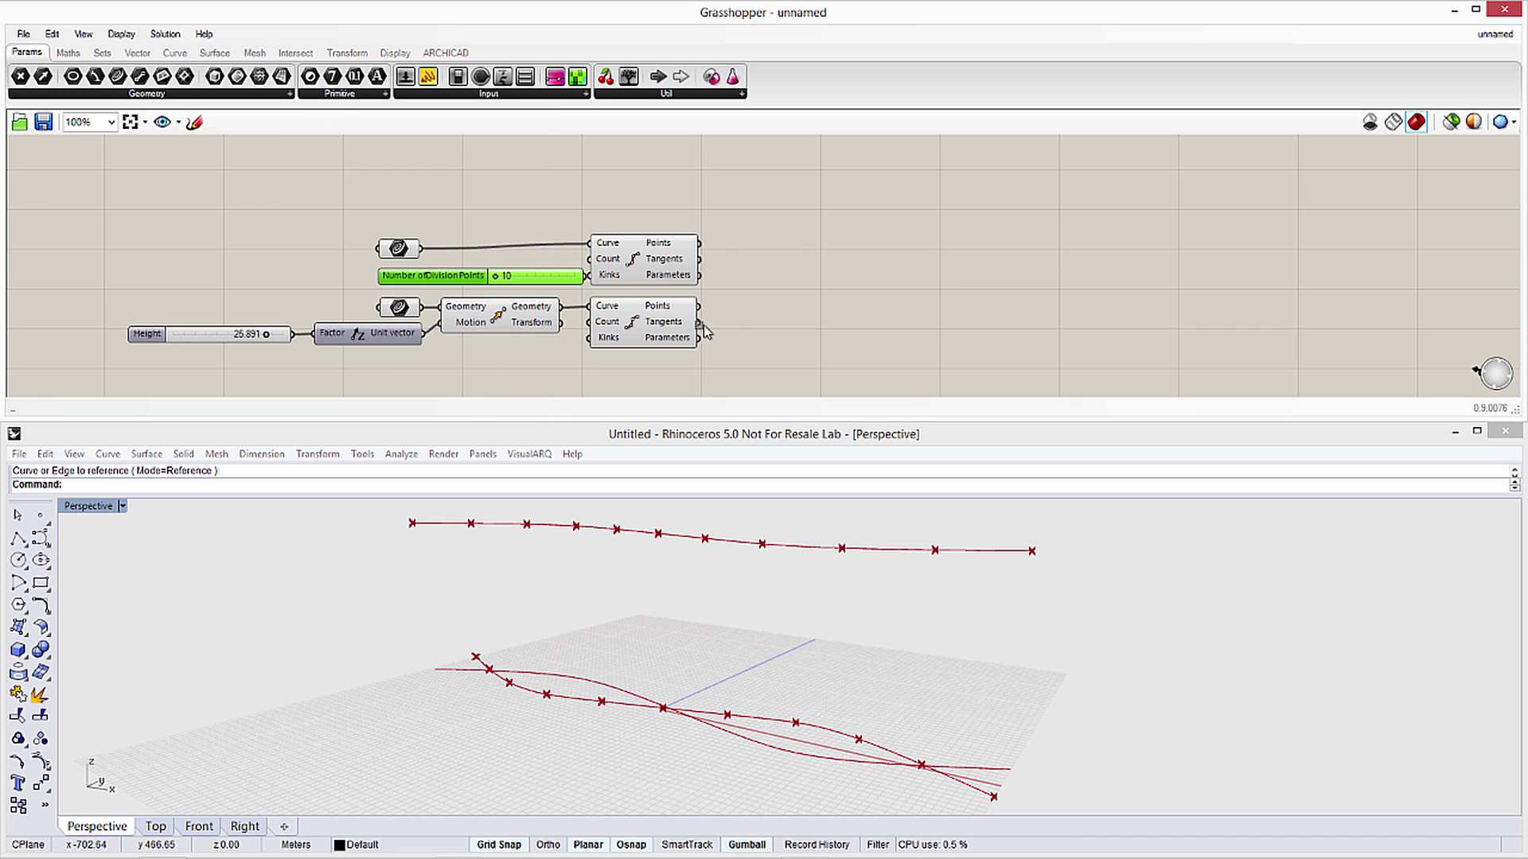
# Wire the division slider into both Divide Curve Counts, set it to 35, and narrow Rhino
pyautogui.moveTo(598, 244); pyautogui.dragTo(717, 358)
pyautogui.moveTo(656, 262); pyautogui.dragTo(680, 263)
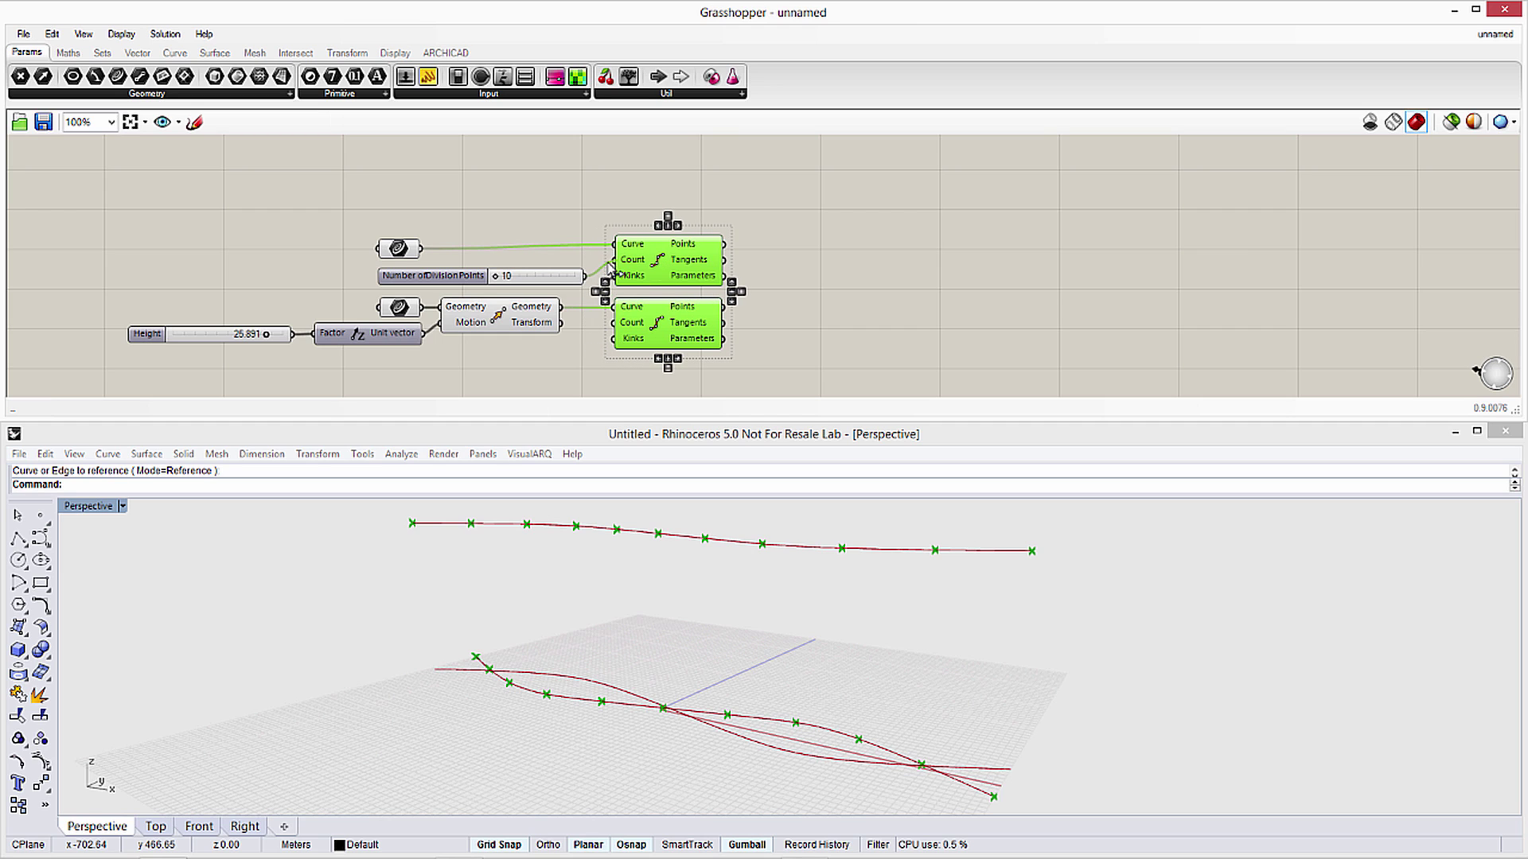
pyautogui.moveTo(587, 276); pyautogui.dragTo(617, 326)
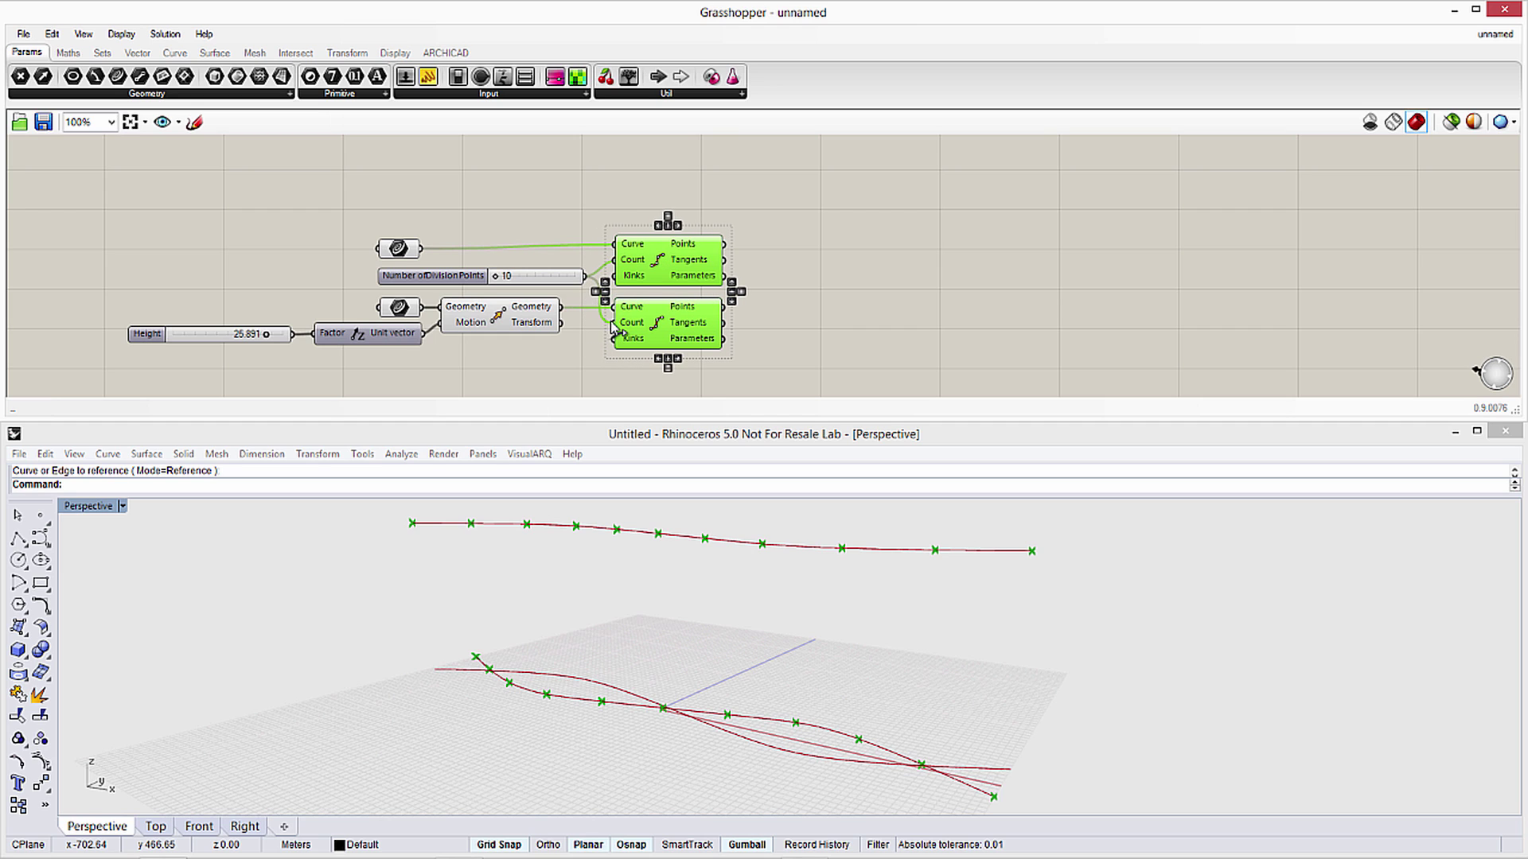
pyautogui.click(803, 321)
pyautogui.moveTo(499, 277)
pyautogui.mouseDown()
pyautogui.moveTo(530, 280)
pyautogui.moveTo(517, 277)
pyautogui.mouseUp()
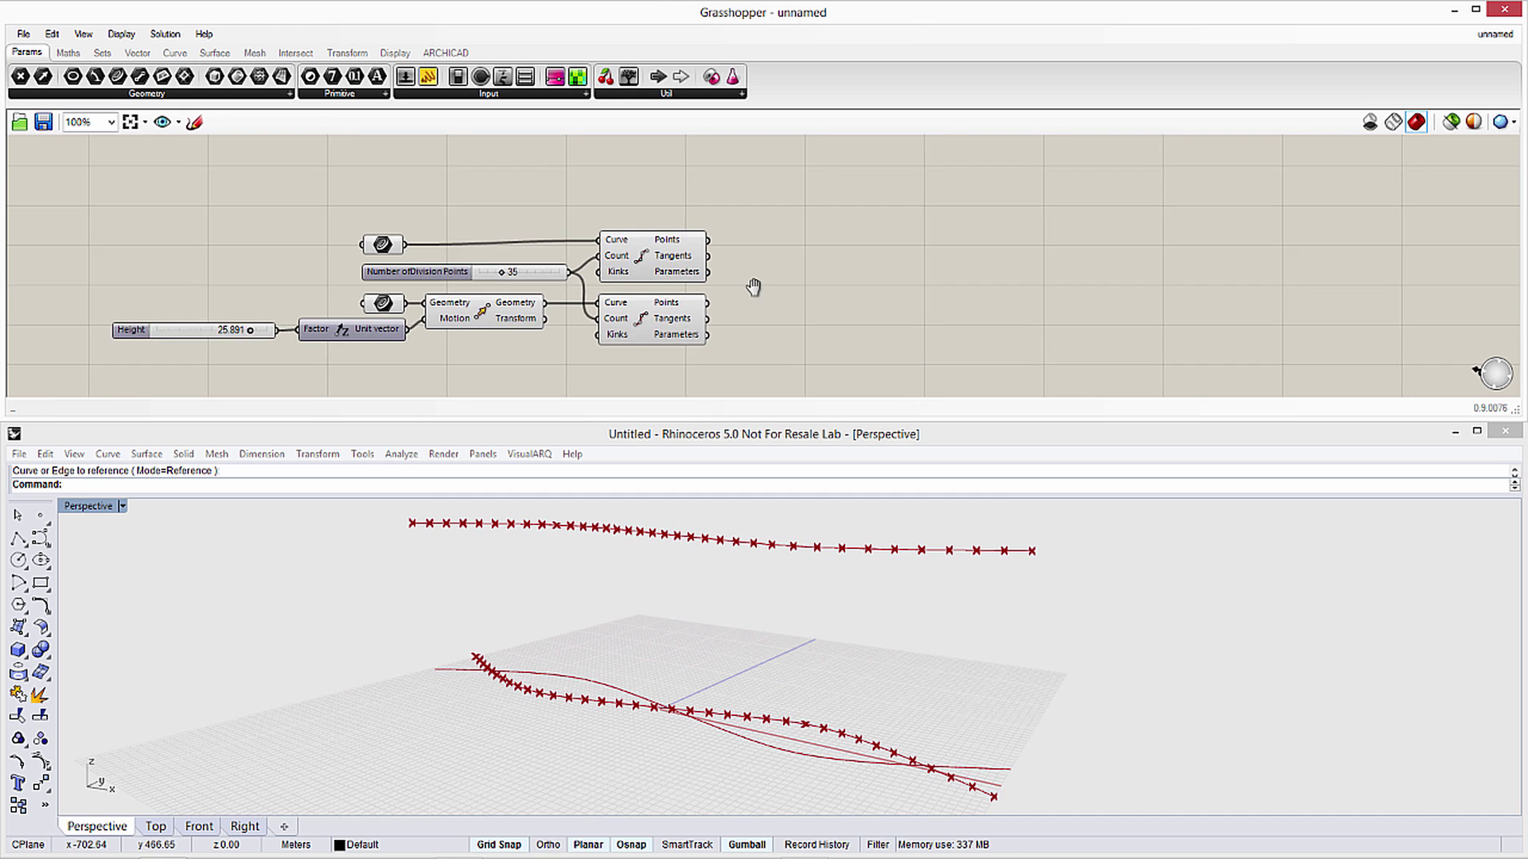
pyautogui.moveTo(782, 296); pyautogui.dragTo(668, 288, button='right')
pyautogui.moveTo(1519, 538); pyautogui.dragTo(996, 544)
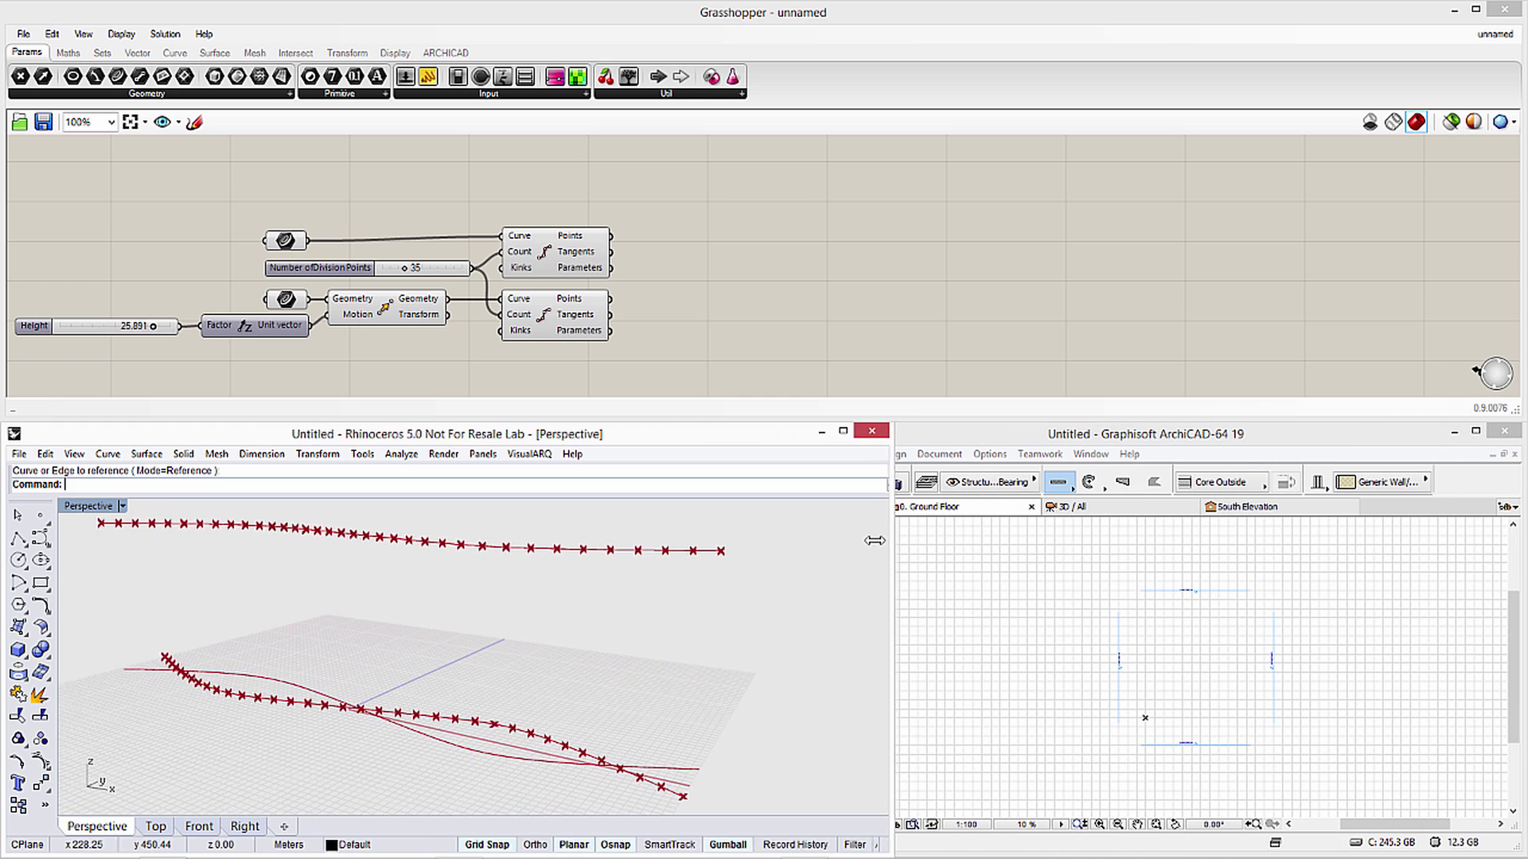
# Start ArchiCAD's Grasshopper Connection and display the ARCHICAD components in Grasshopper
pyautogui.moveTo(876, 541); pyautogui.dragTo(765, 541)
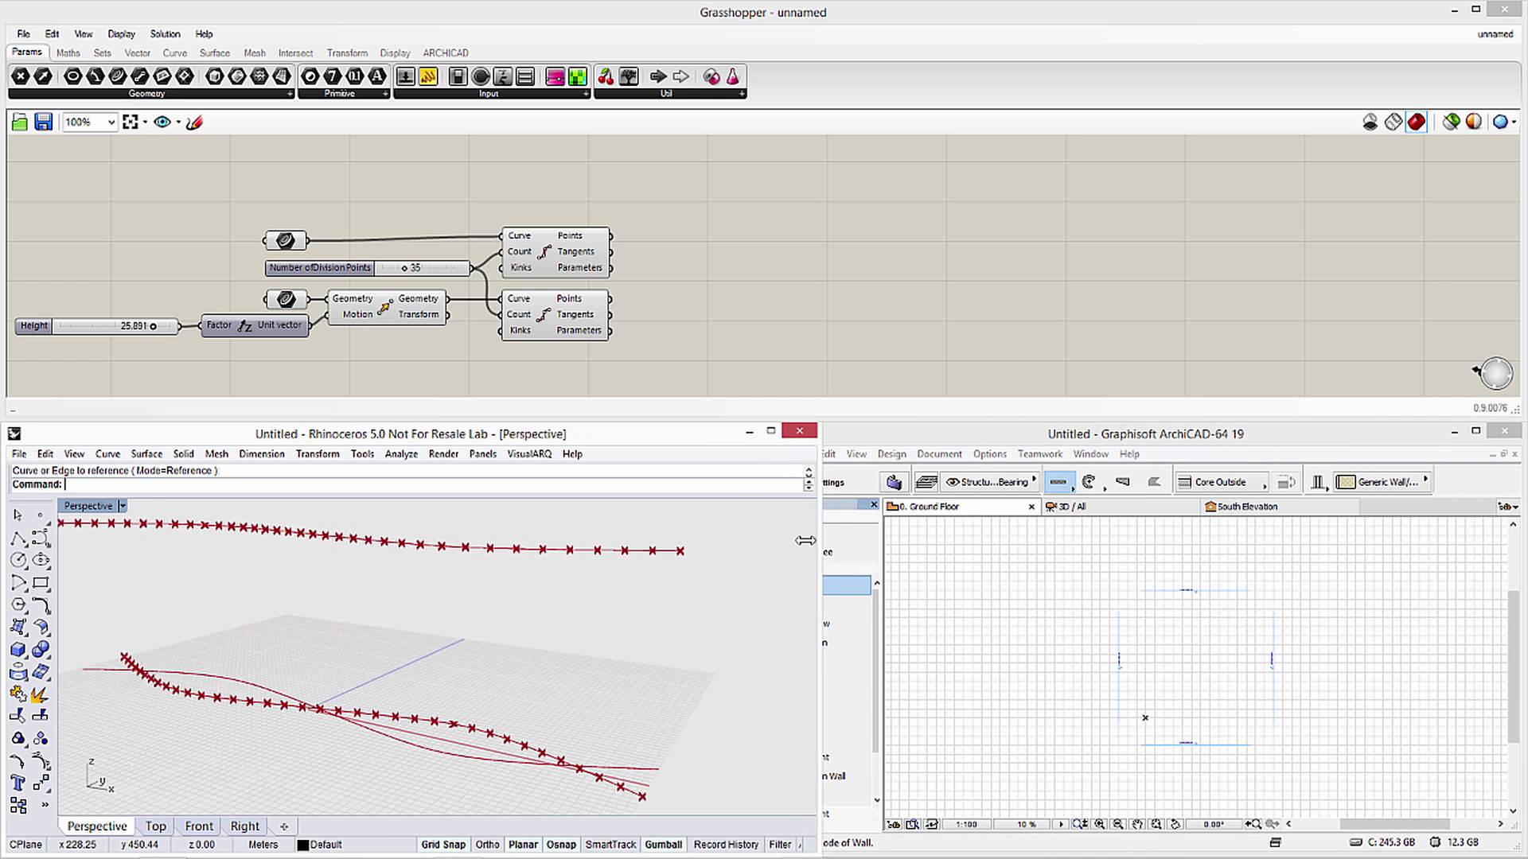
pyautogui.click(893, 455)
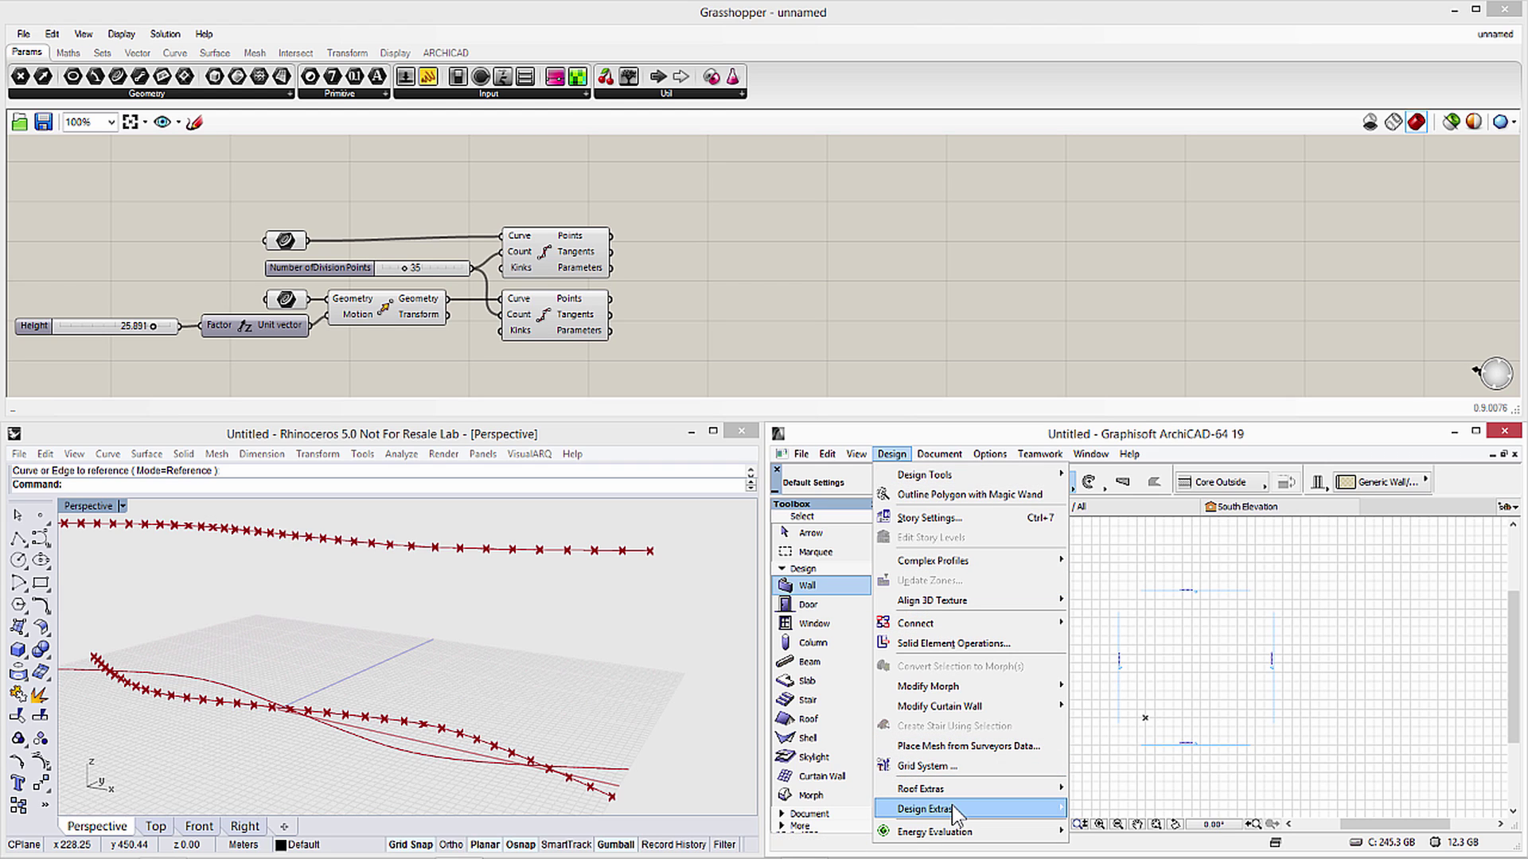
pyautogui.moveTo(925, 810)
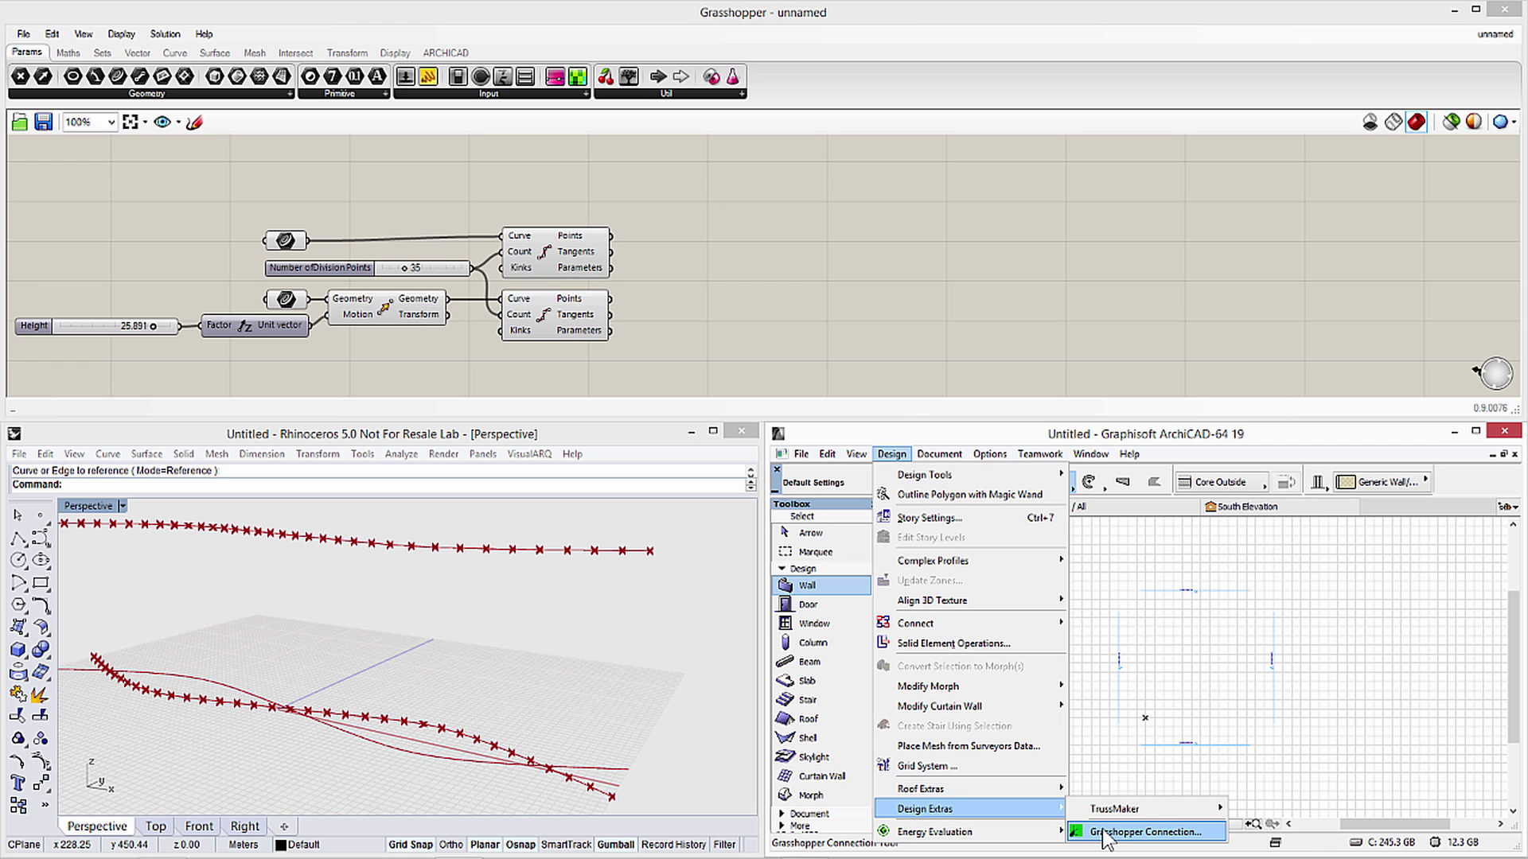
pyautogui.click(1107, 839)
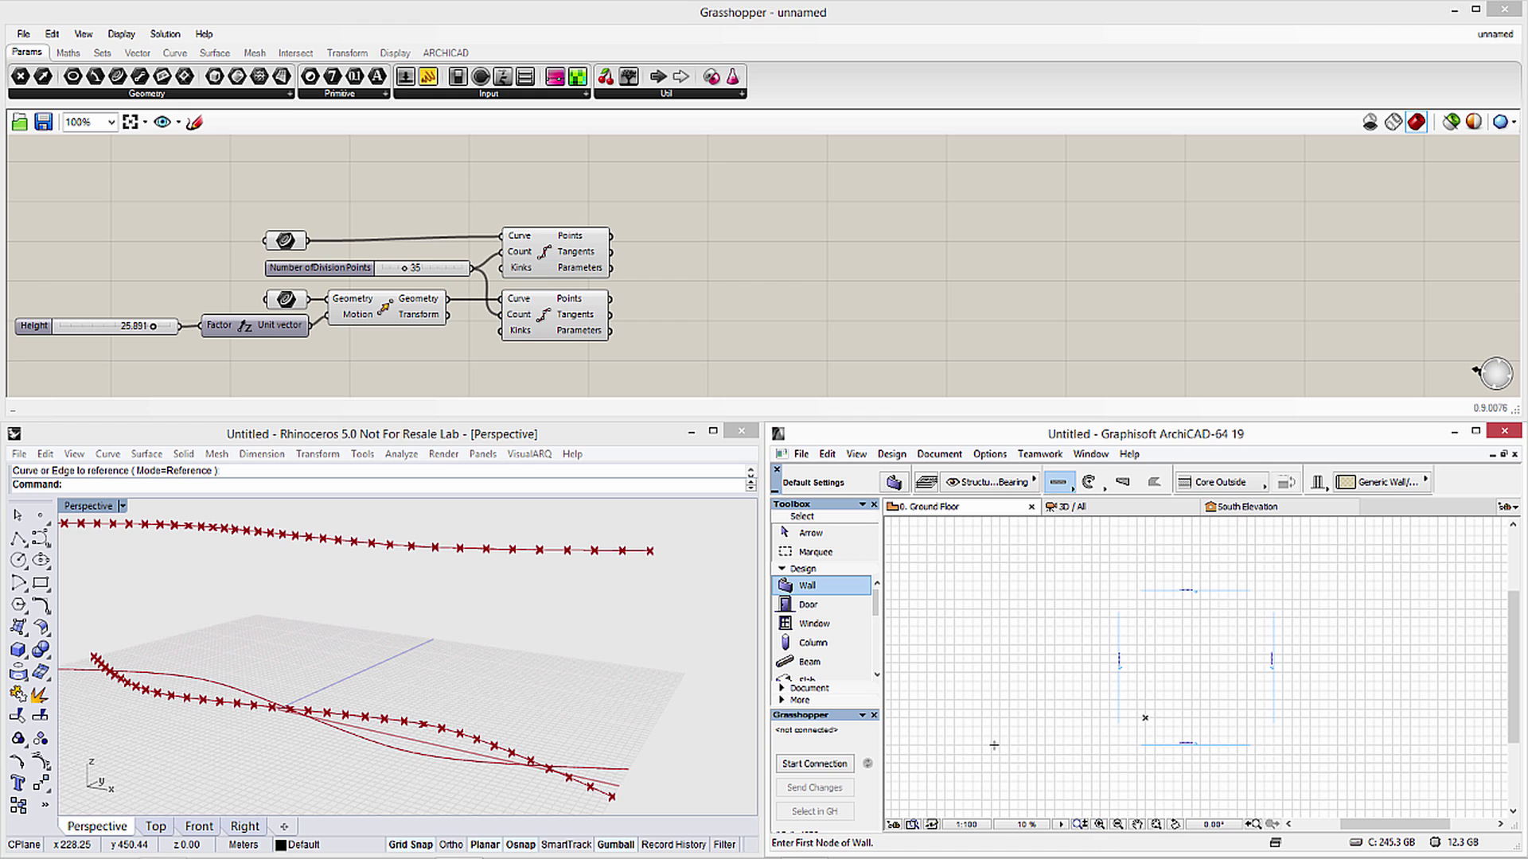
pyautogui.click(813, 765)
pyautogui.click(448, 53)
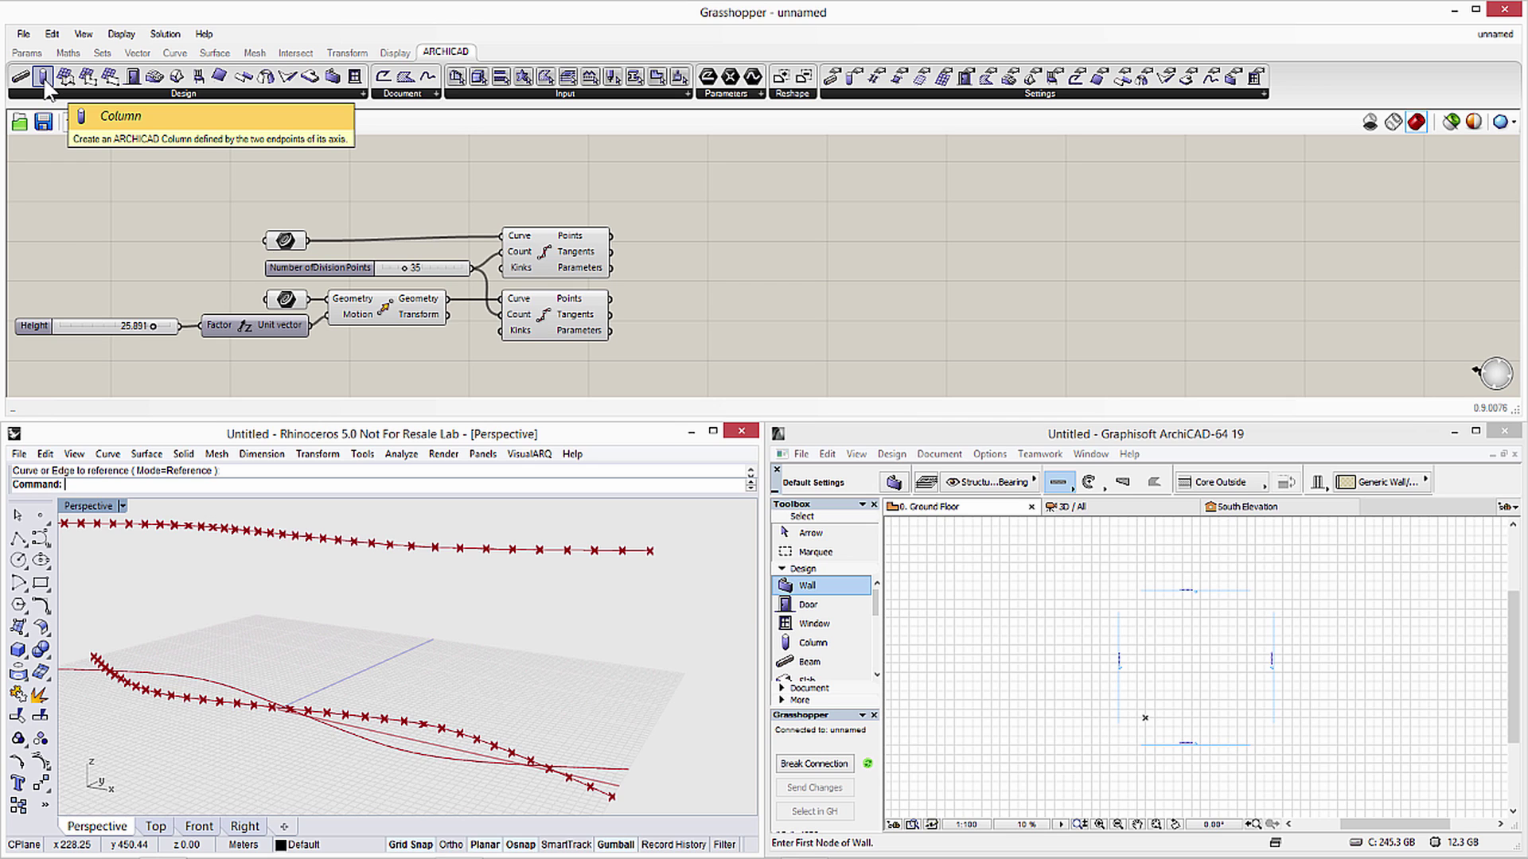
# Add an ArchiCAD Column component using ground-curve points as Anchor Points and raised-curve points as End Points
pyautogui.click(49, 86)
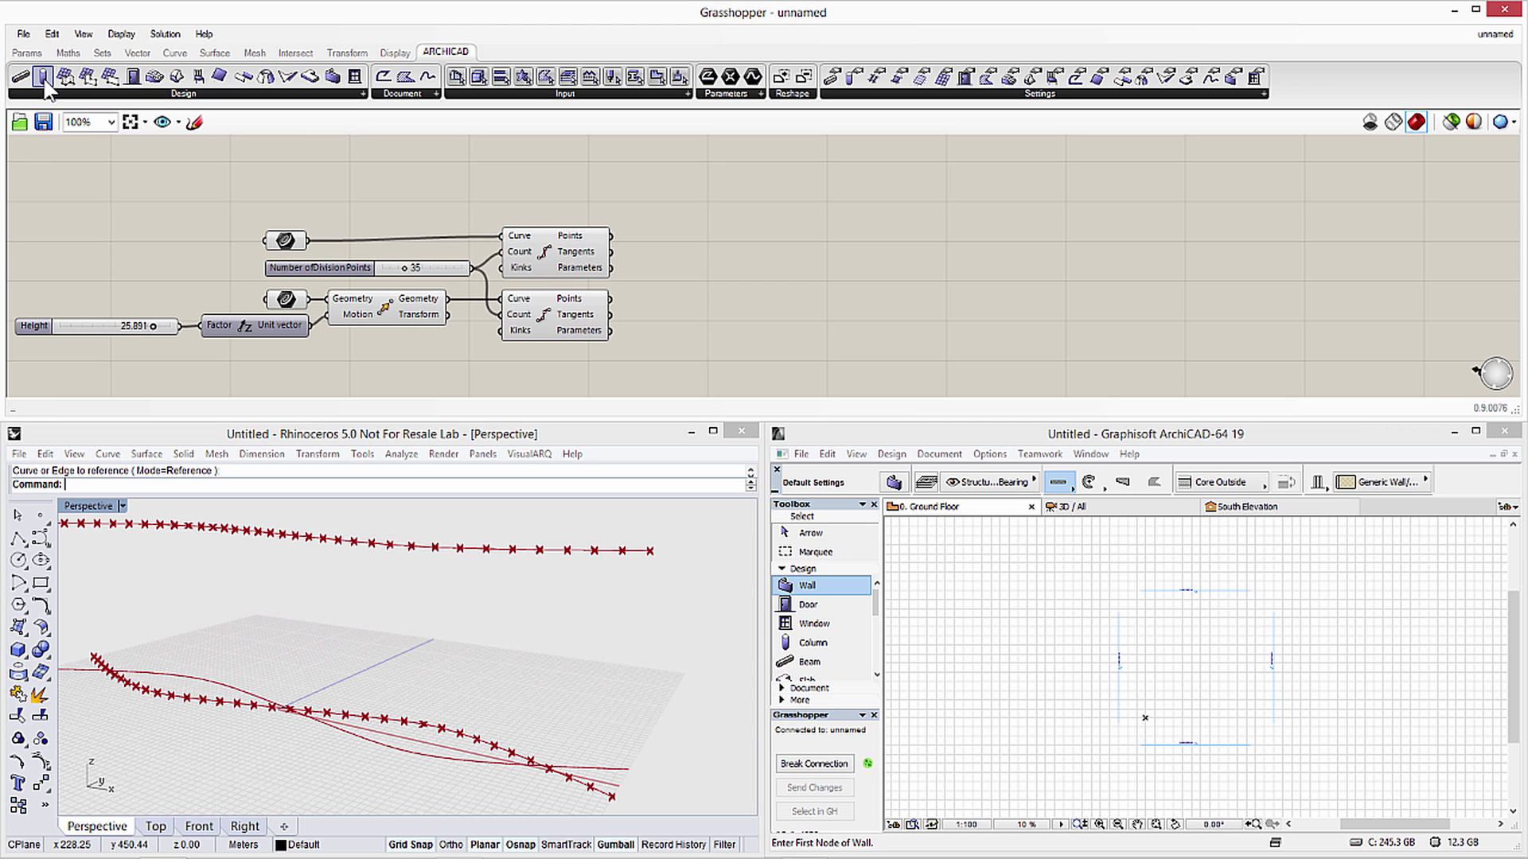
pyautogui.click(760, 277)
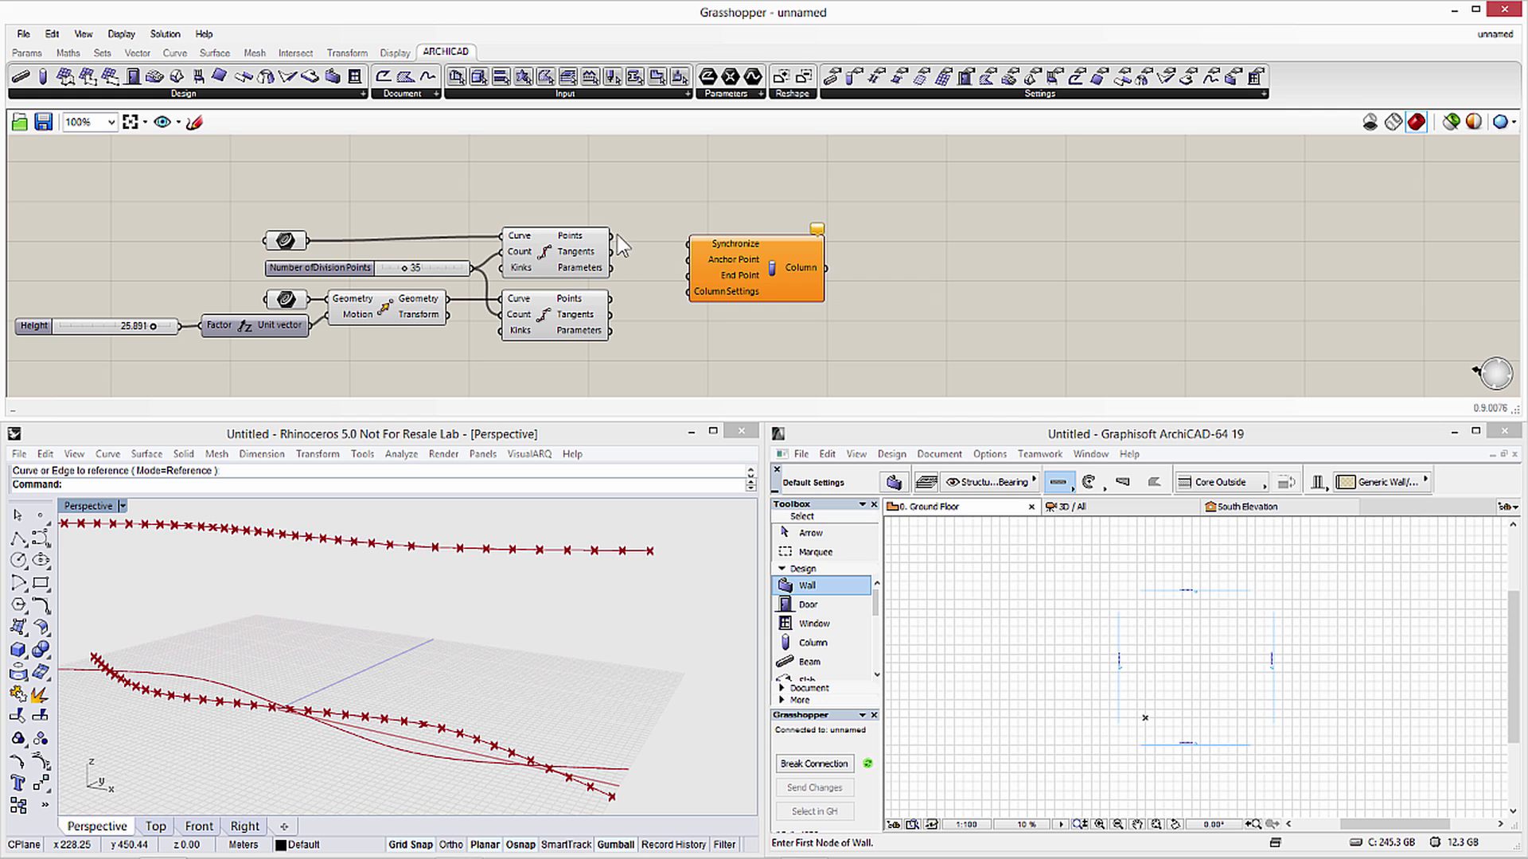
pyautogui.moveTo(612, 235); pyautogui.dragTo(690, 259)
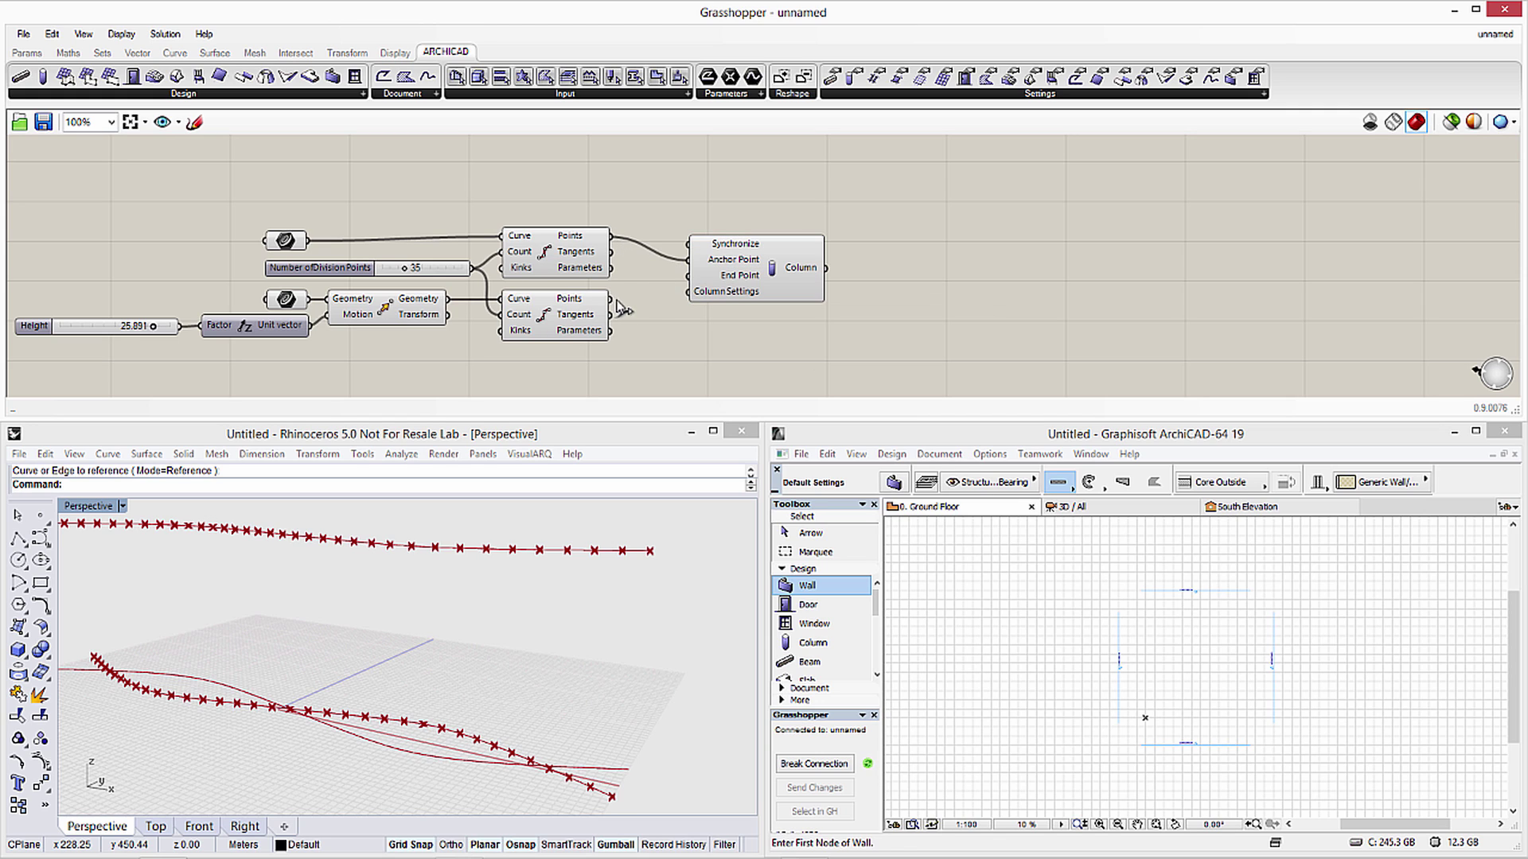
pyautogui.moveTo(612, 298); pyautogui.dragTo(692, 276)
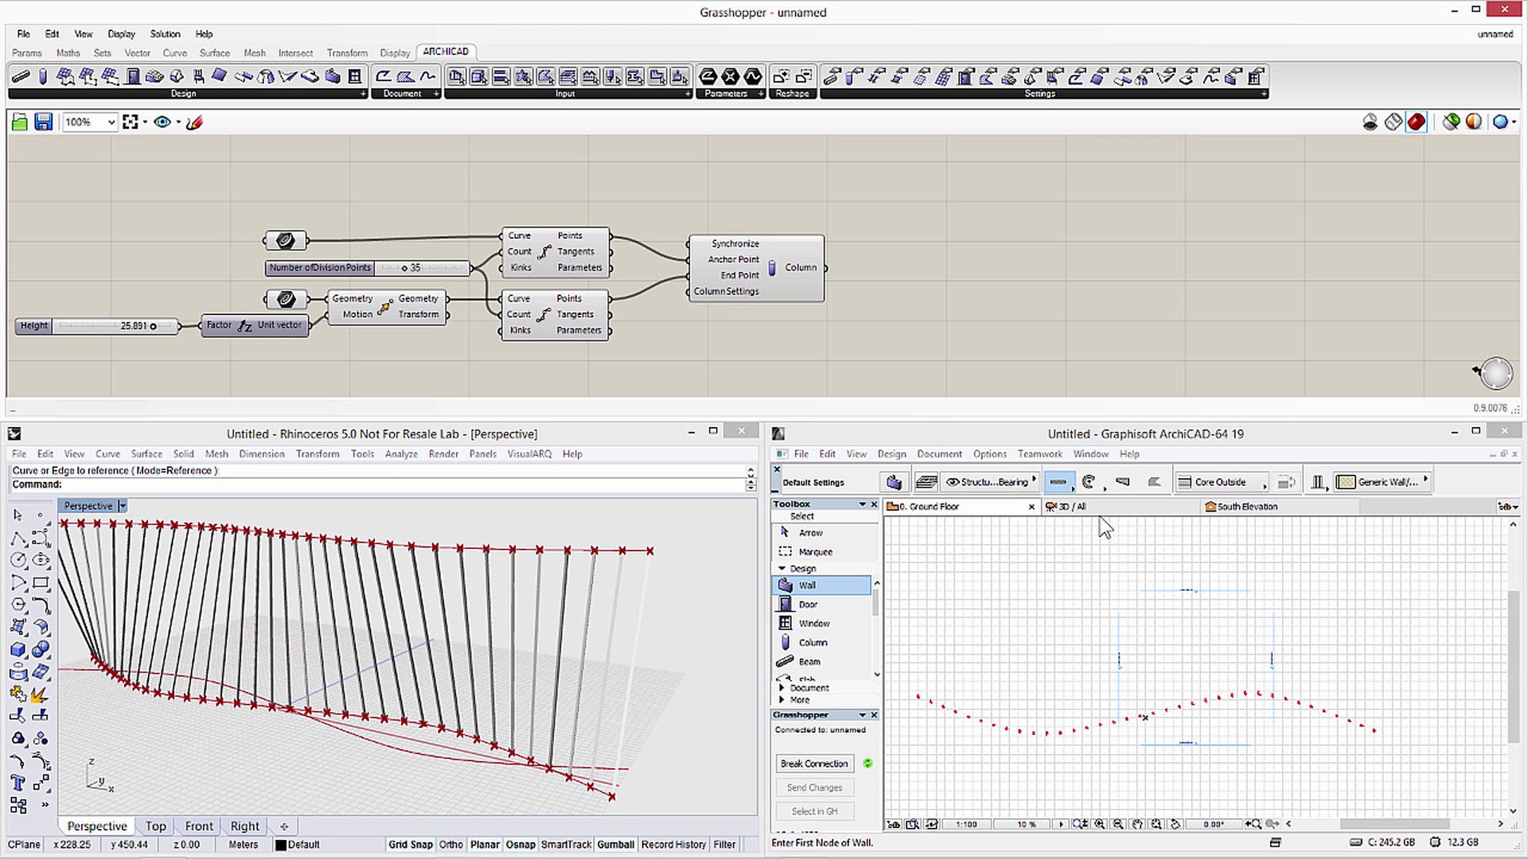
# Zoom out over the whole fan of slanted columns and select one with the Arrow tool
pyautogui.click(1081, 506)
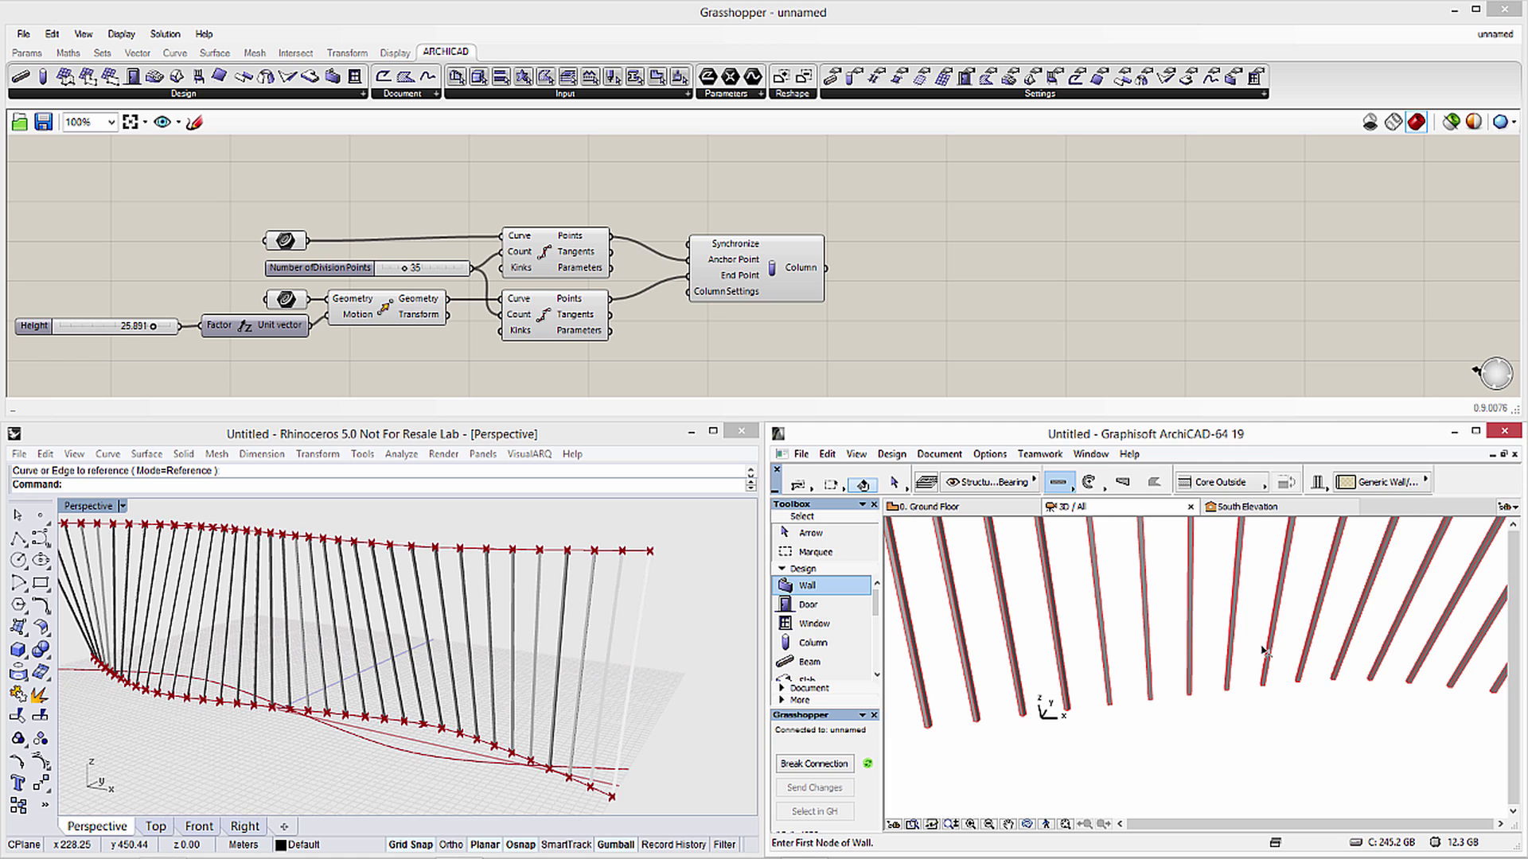
pyautogui.rightClick(1231, 634)
pyautogui.press('Escape')
pyautogui.press('Escape')
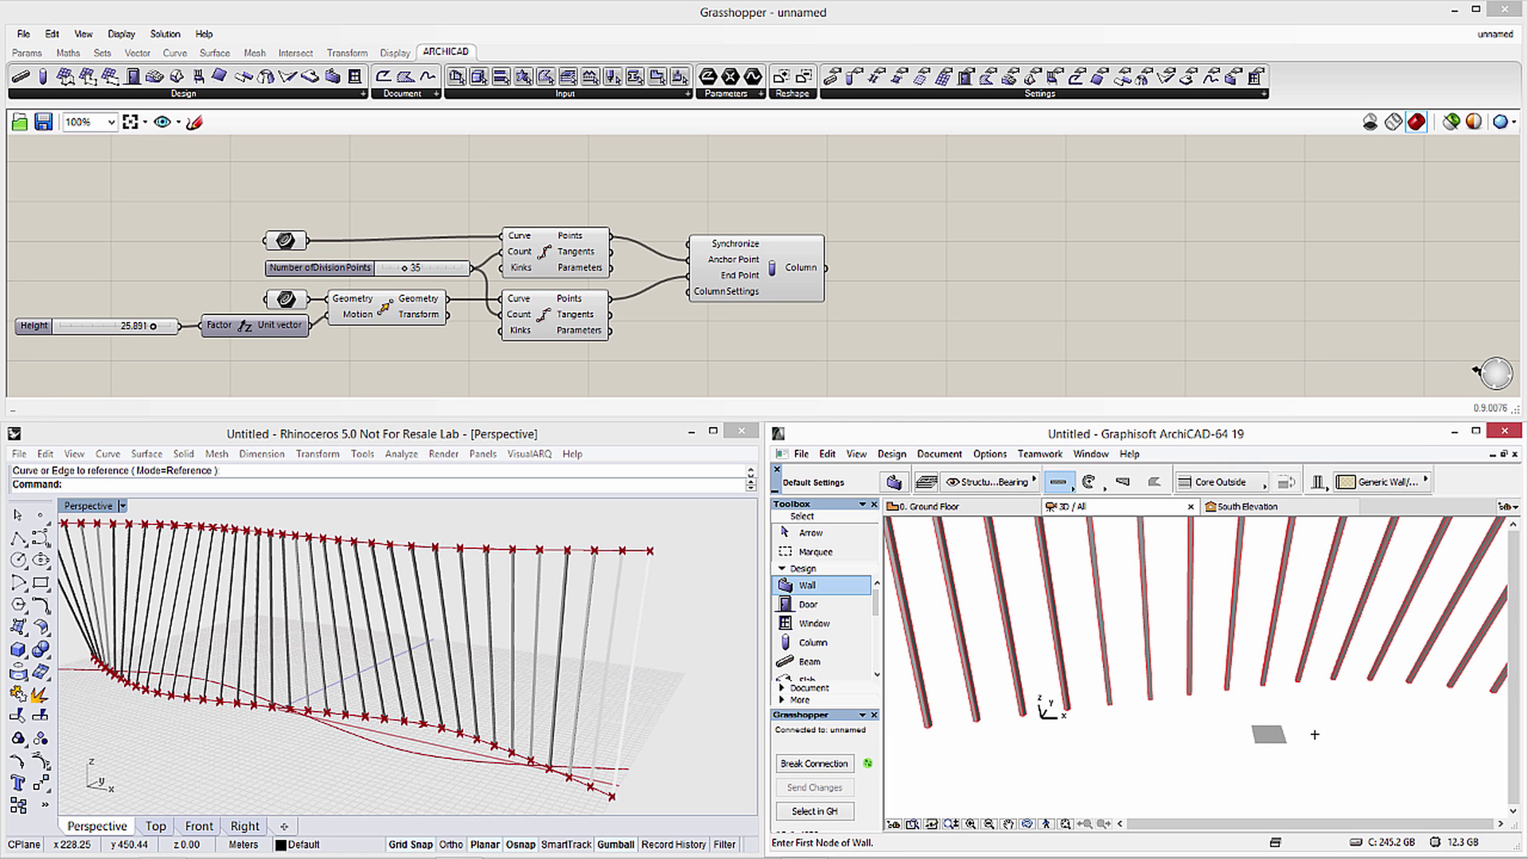
pyautogui.scroll(-5, 1282, 718)
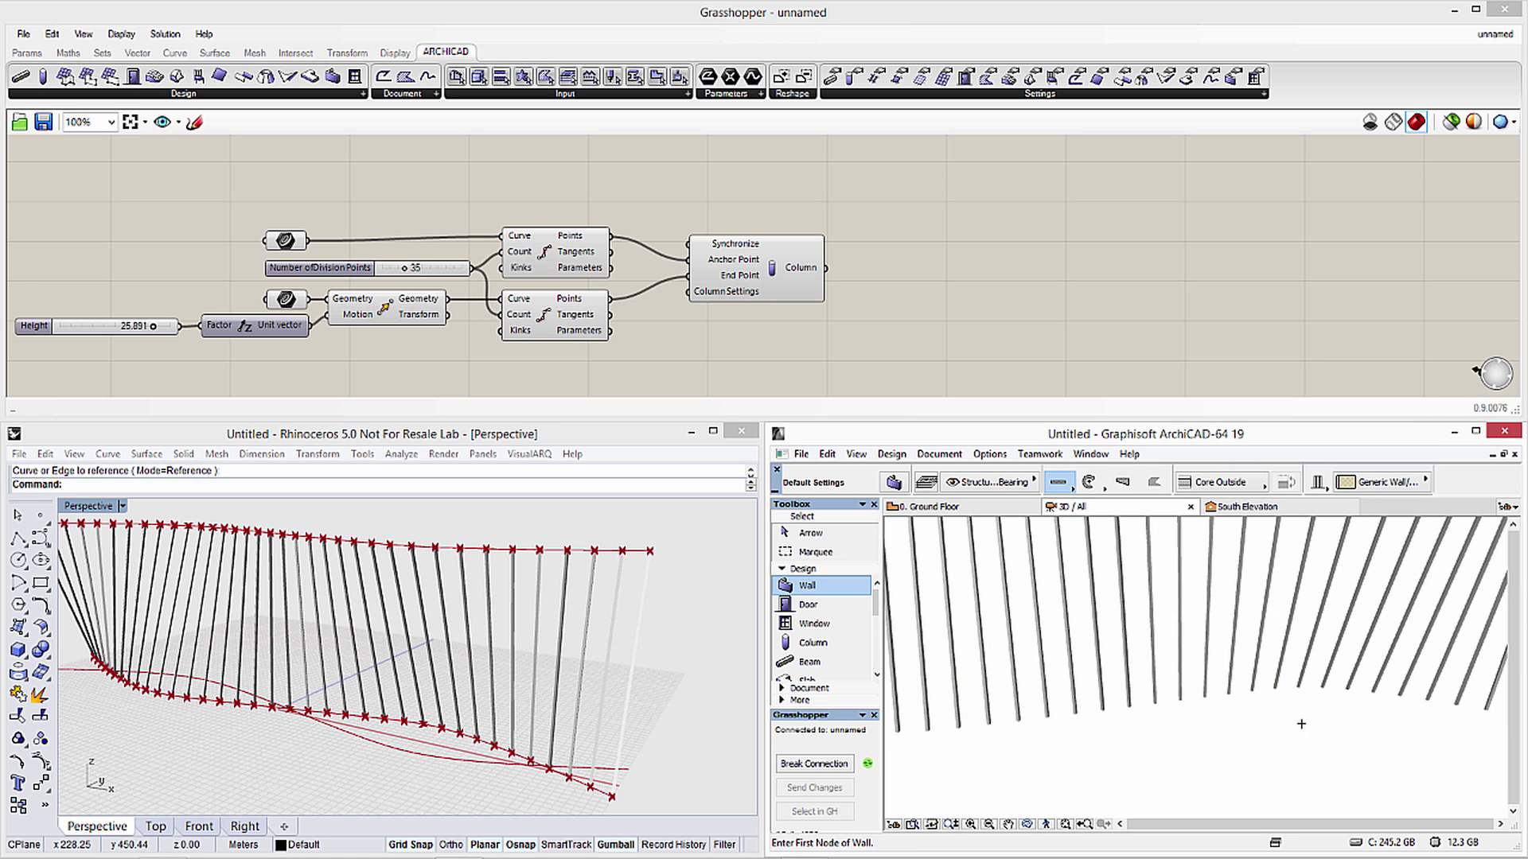
pyautogui.moveTo(1281, 718)
pyautogui.keyDown('shift'); pyautogui.mouseDown(button='middle')
pyautogui.moveTo(1296, 722)
pyautogui.moveTo(1242, 740)
pyautogui.mouseUp(button='middle'); pyautogui.keyUp('shift')
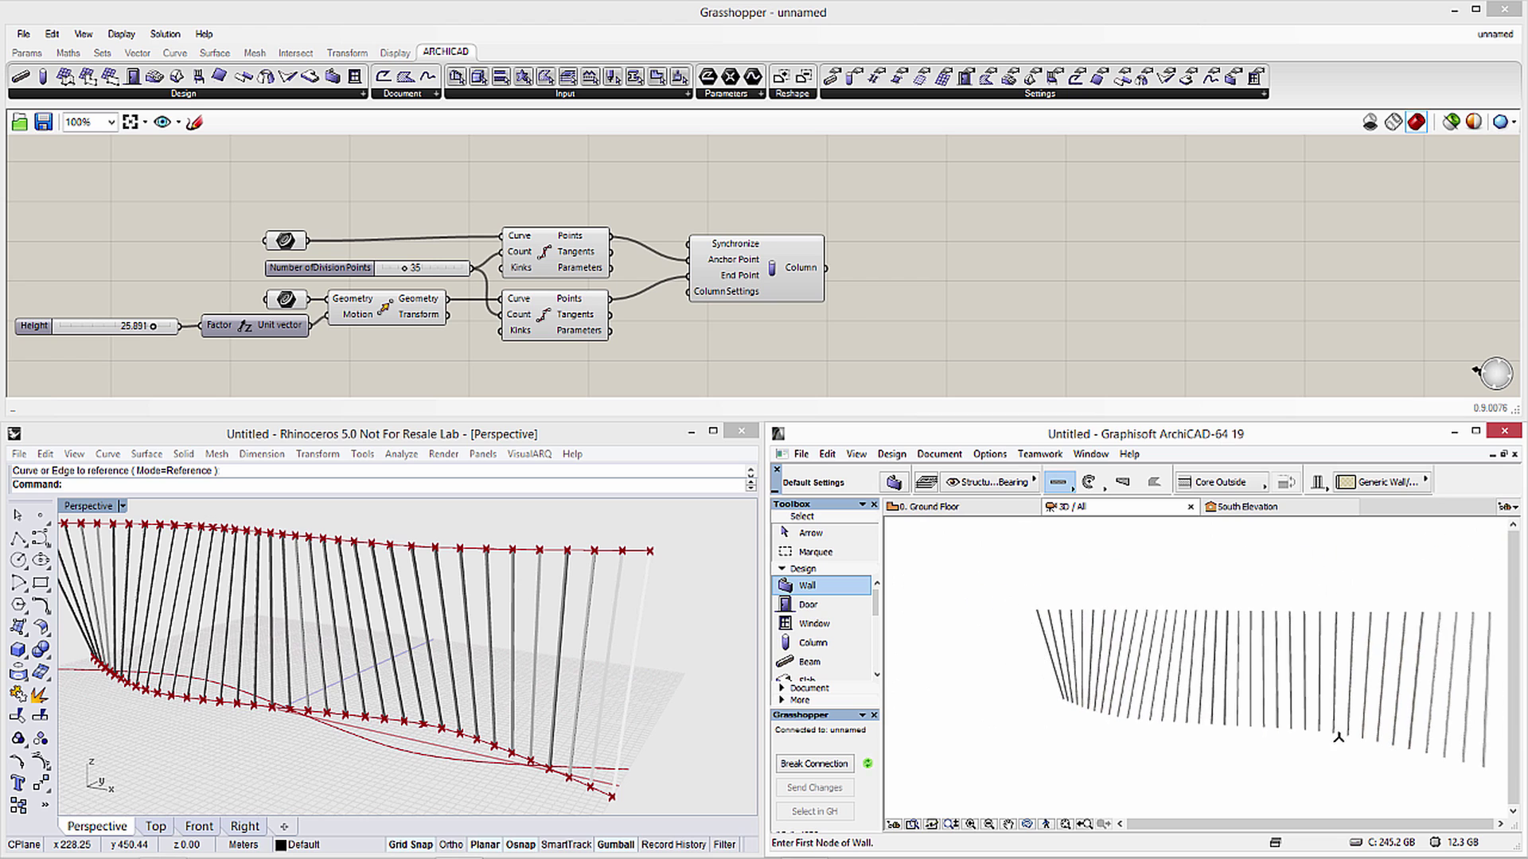
pyautogui.click(835, 534)
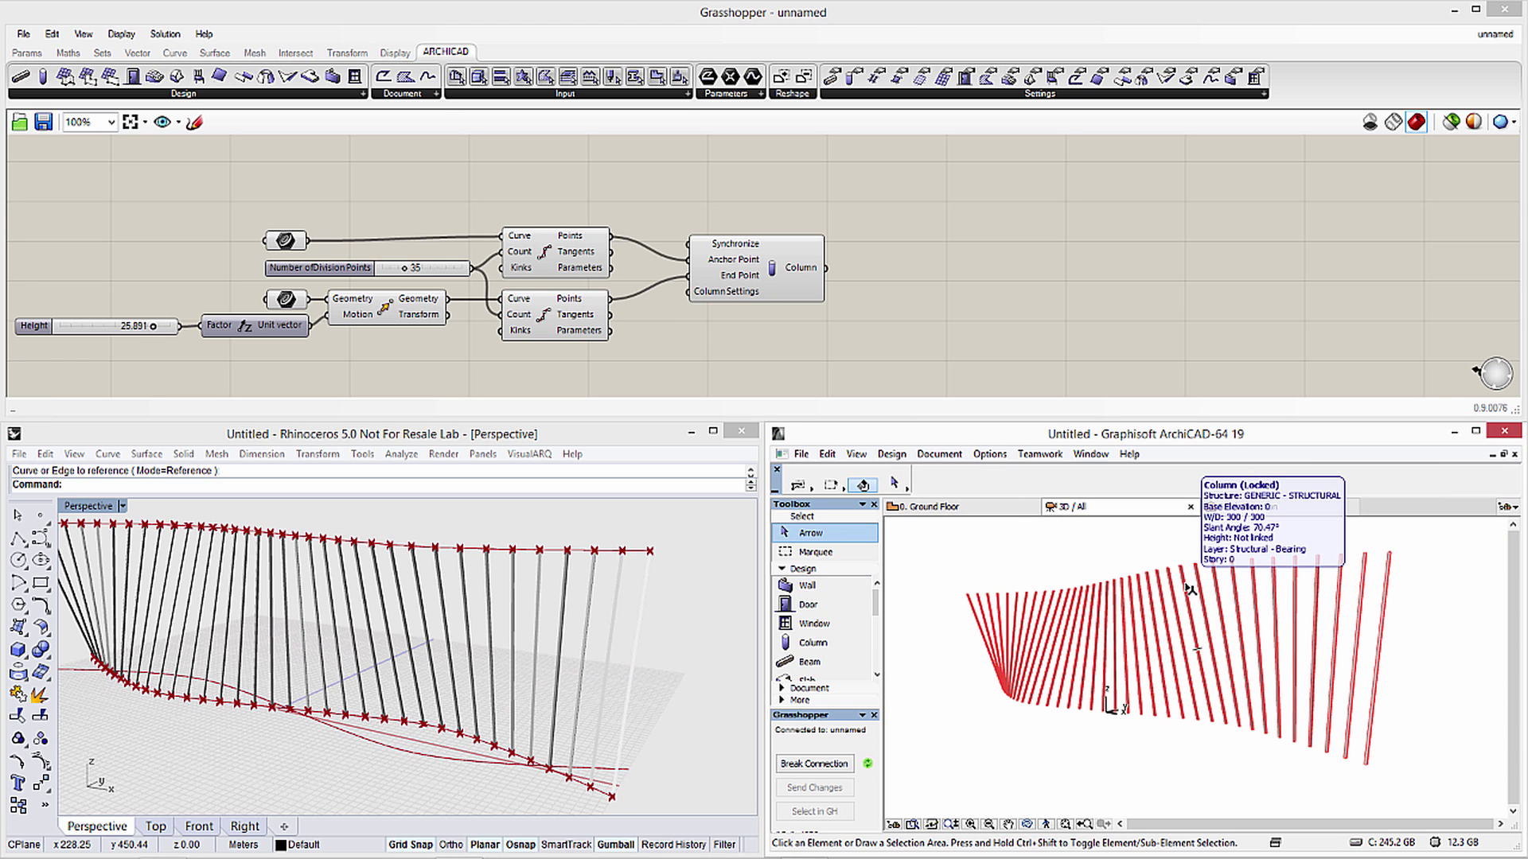
pyautogui.click(1202, 668)
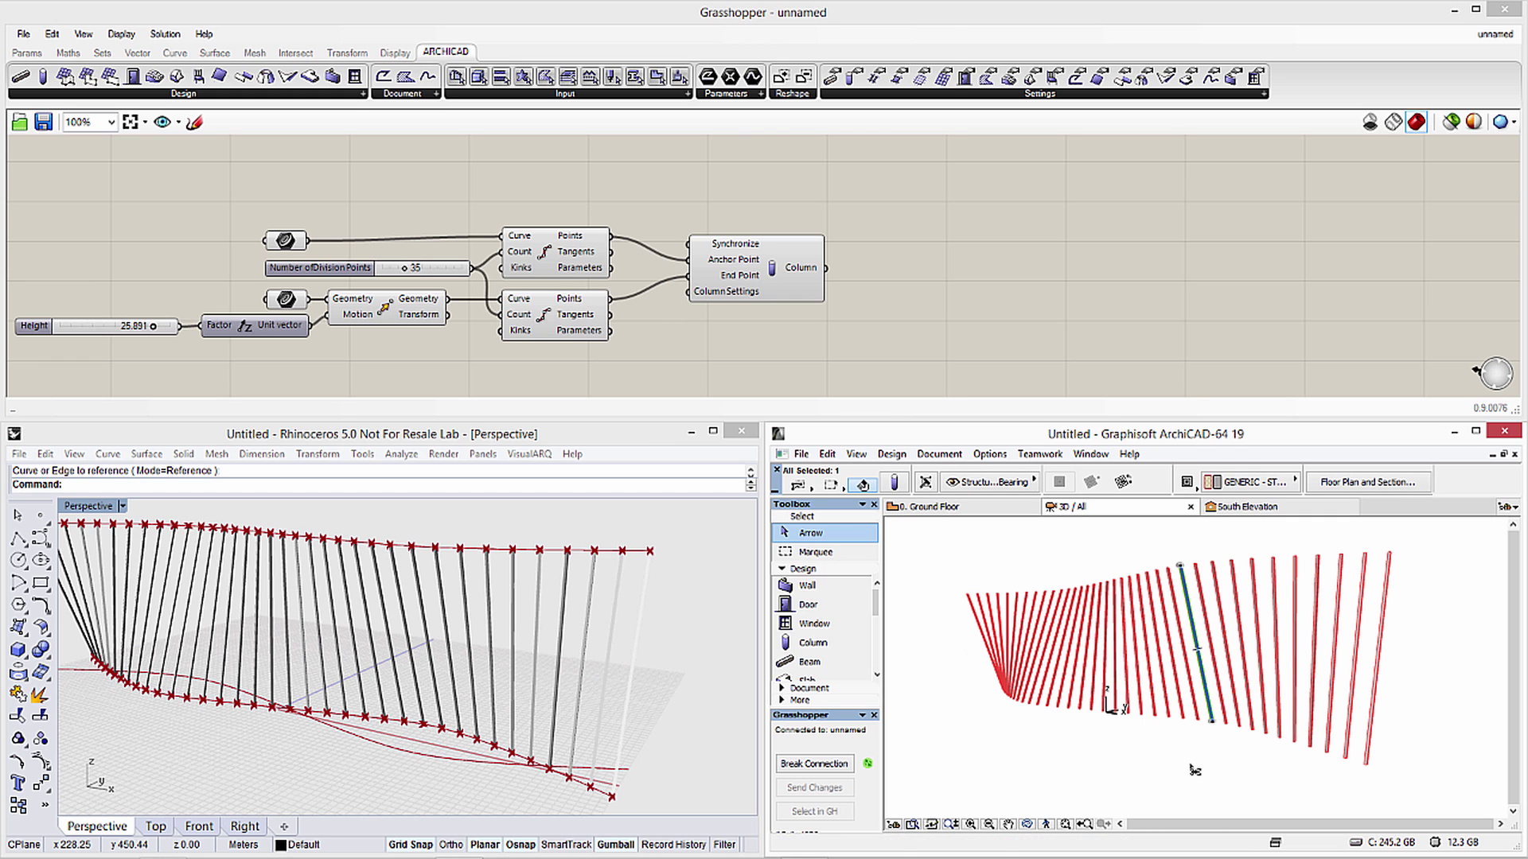
pyautogui.hotkey('ctrl', 't')
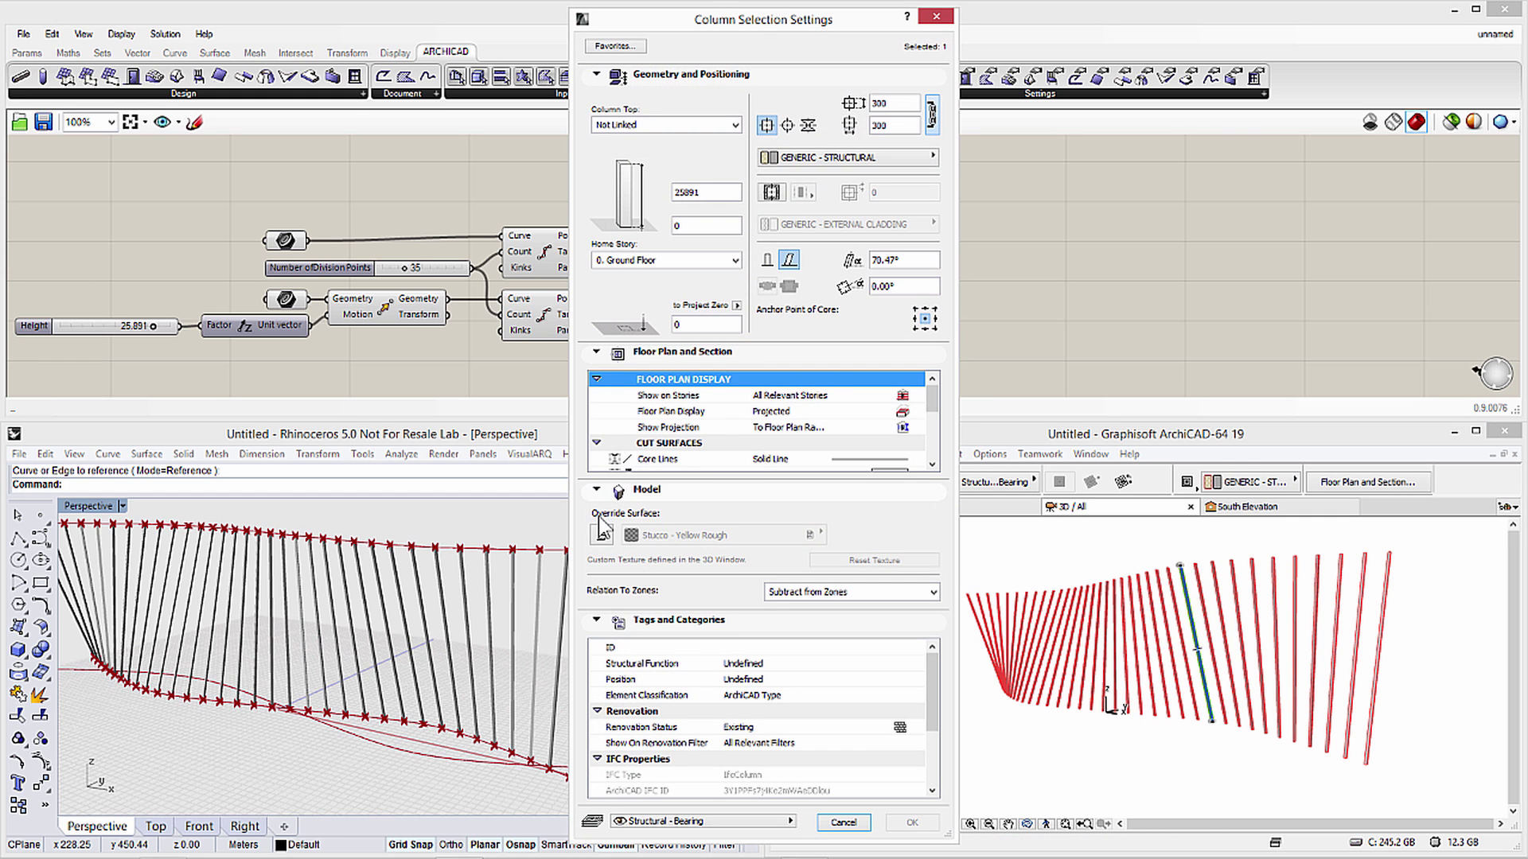
pyautogui.click(596, 619)
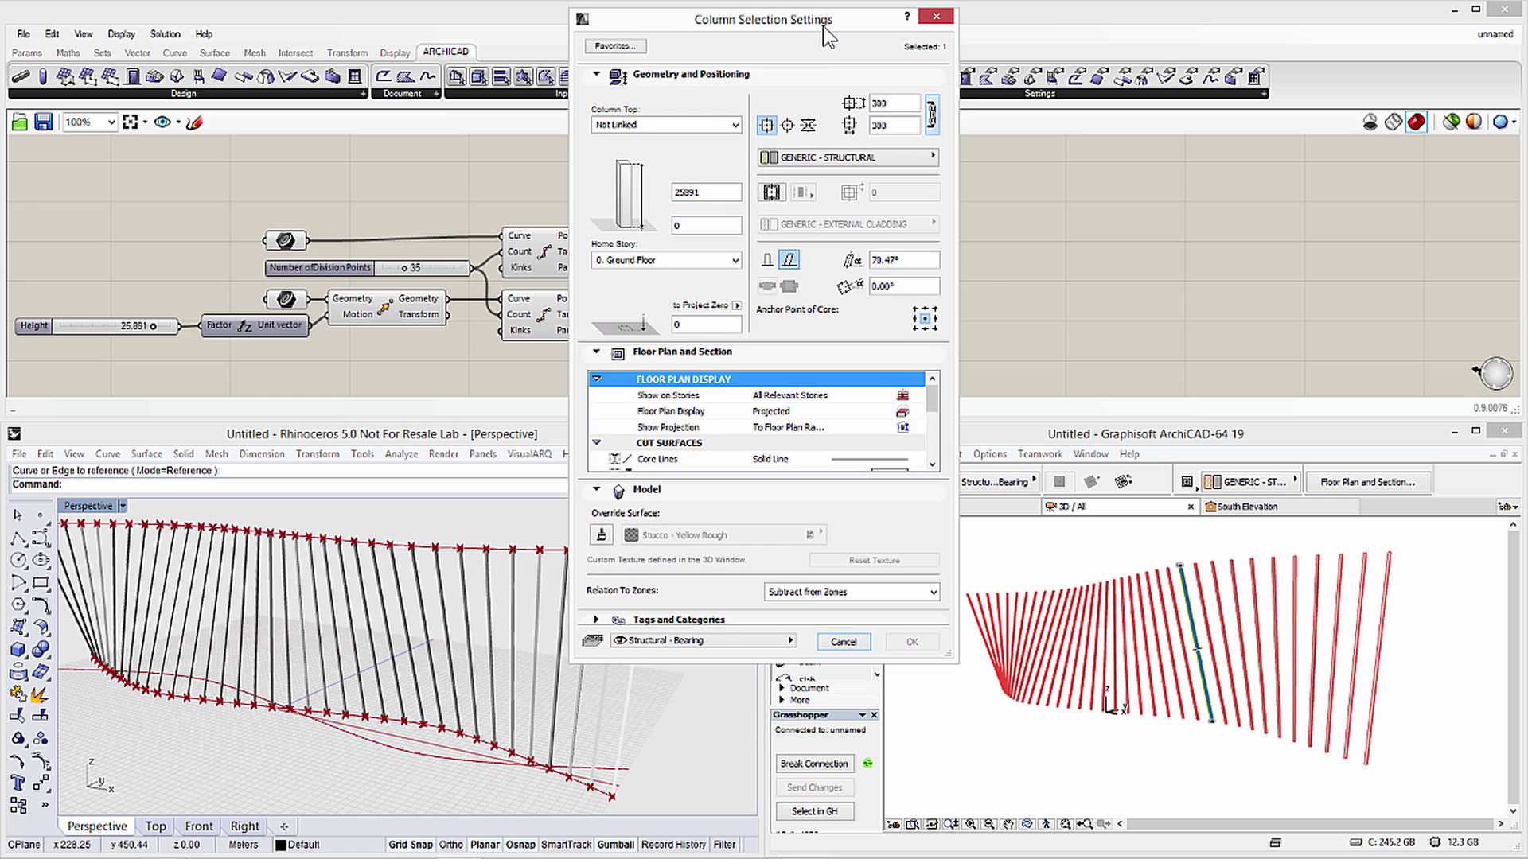
pyautogui.moveTo(830, 21); pyautogui.dragTo(835, 172)
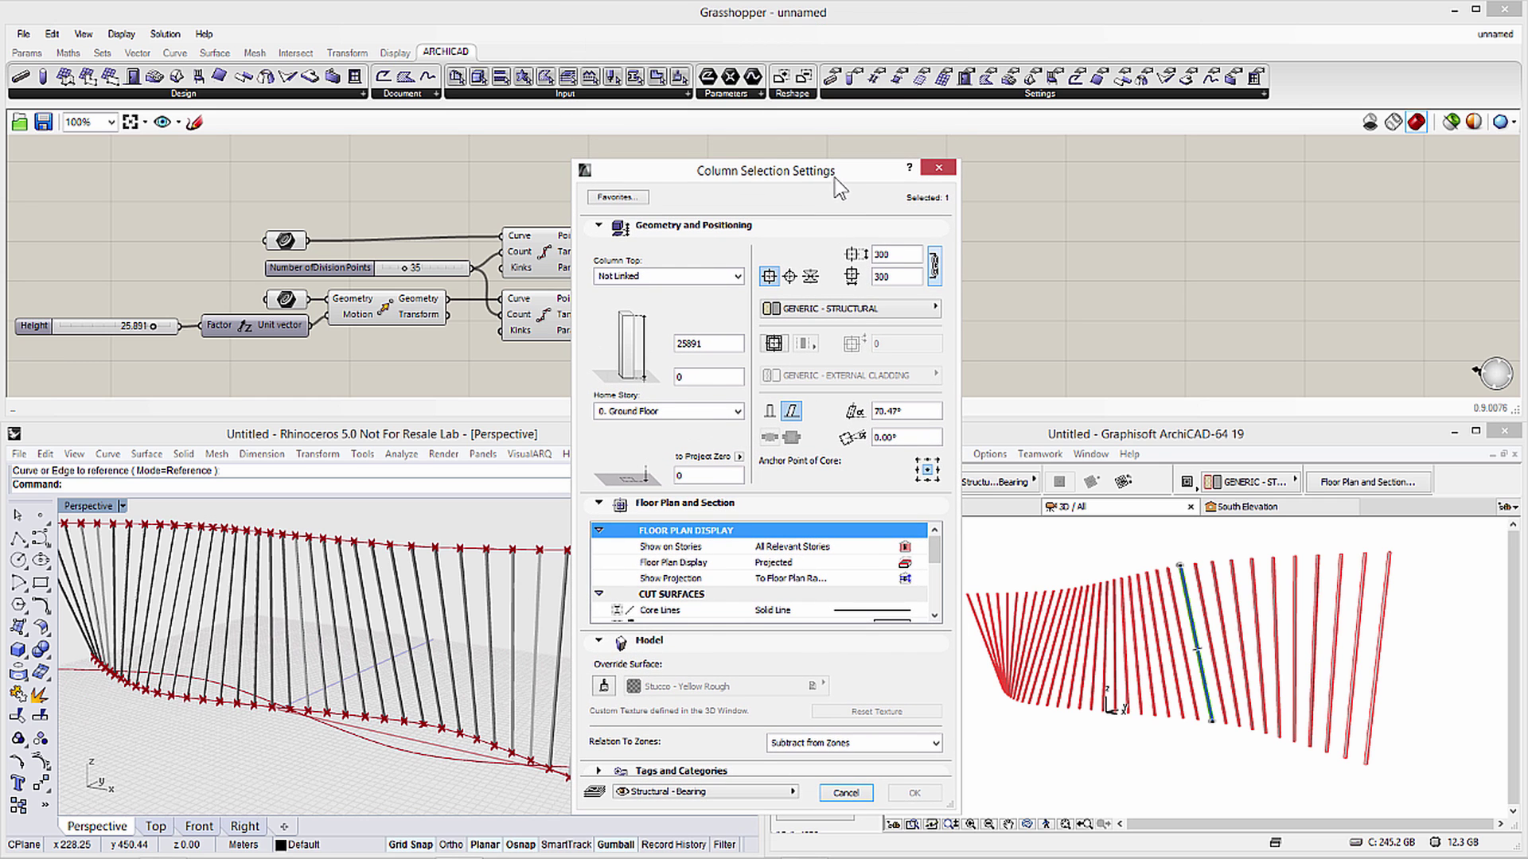
pyautogui.click(845, 793)
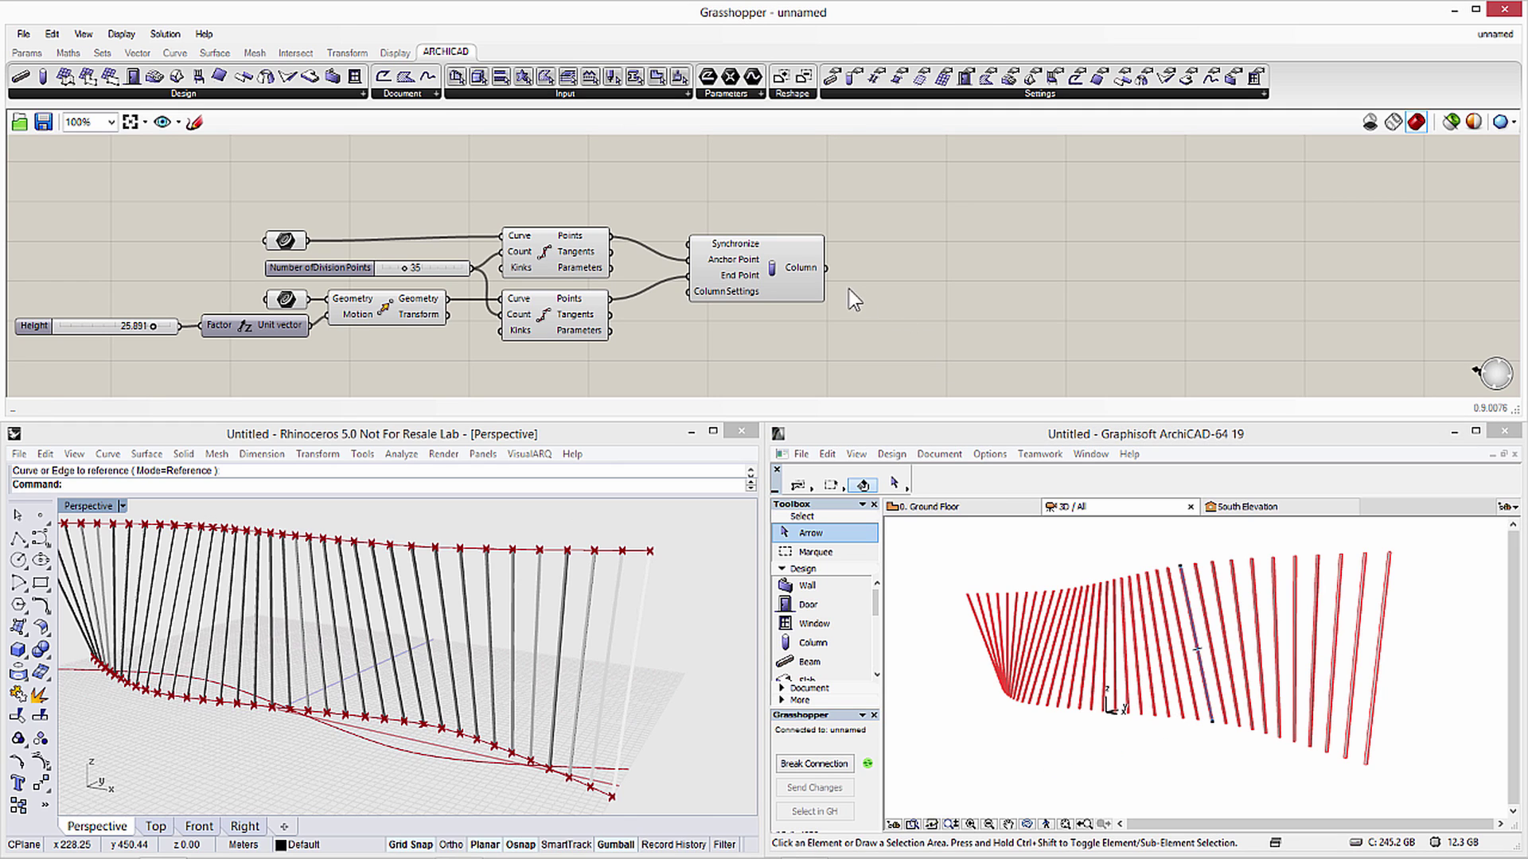
pyautogui.click(856, 77)
# Place Column Settings between the points and the Column component, shifting Column to the right
pyautogui.click(712, 356)
pyautogui.moveTo(803, 265); pyautogui.dragTo(978, 265)
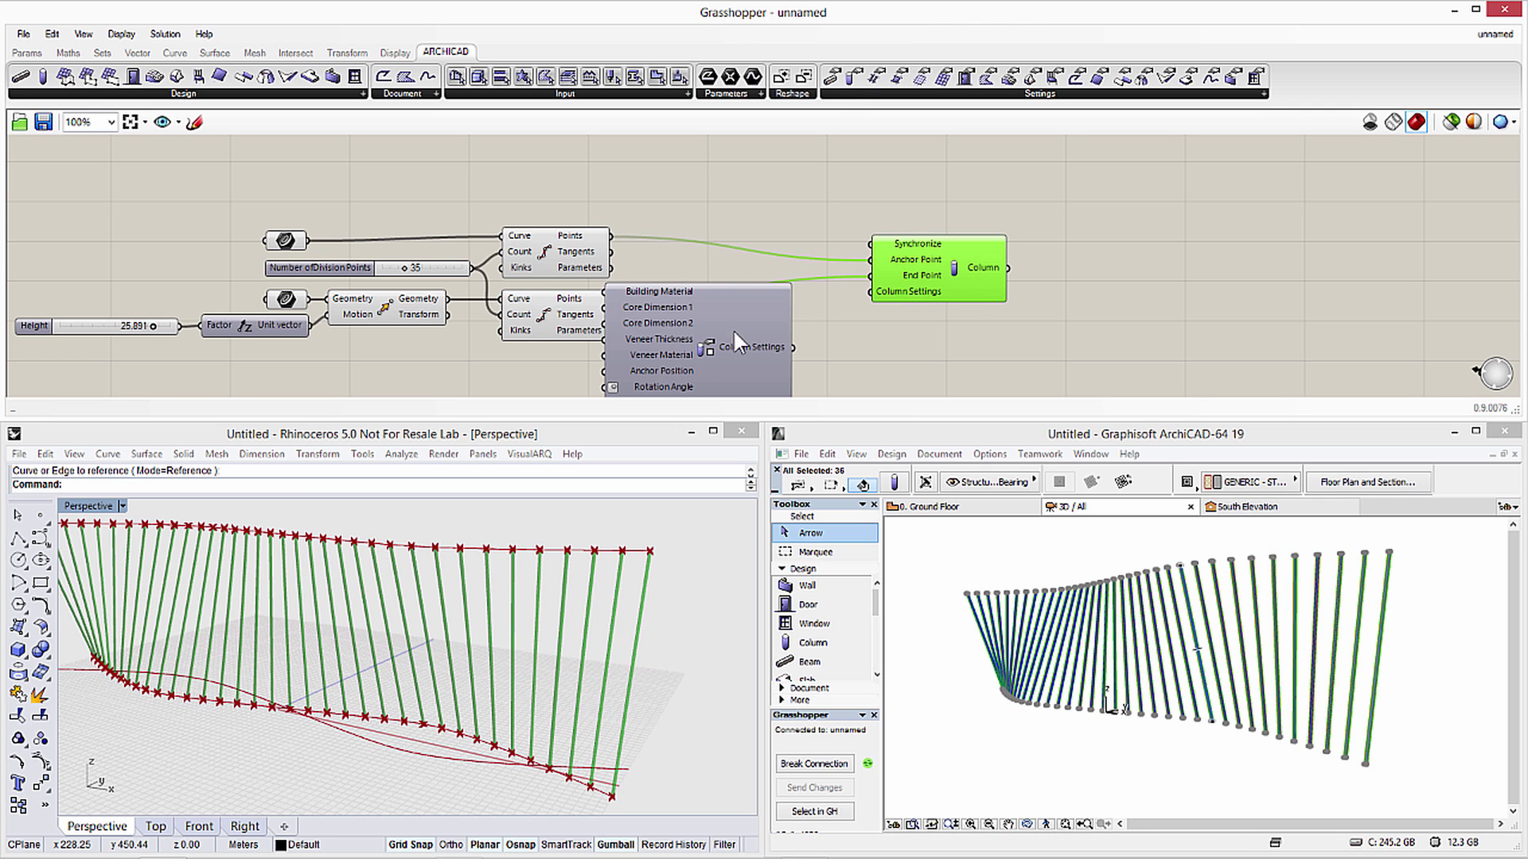
pyautogui.moveTo(716, 335); pyautogui.dragTo(780, 304)
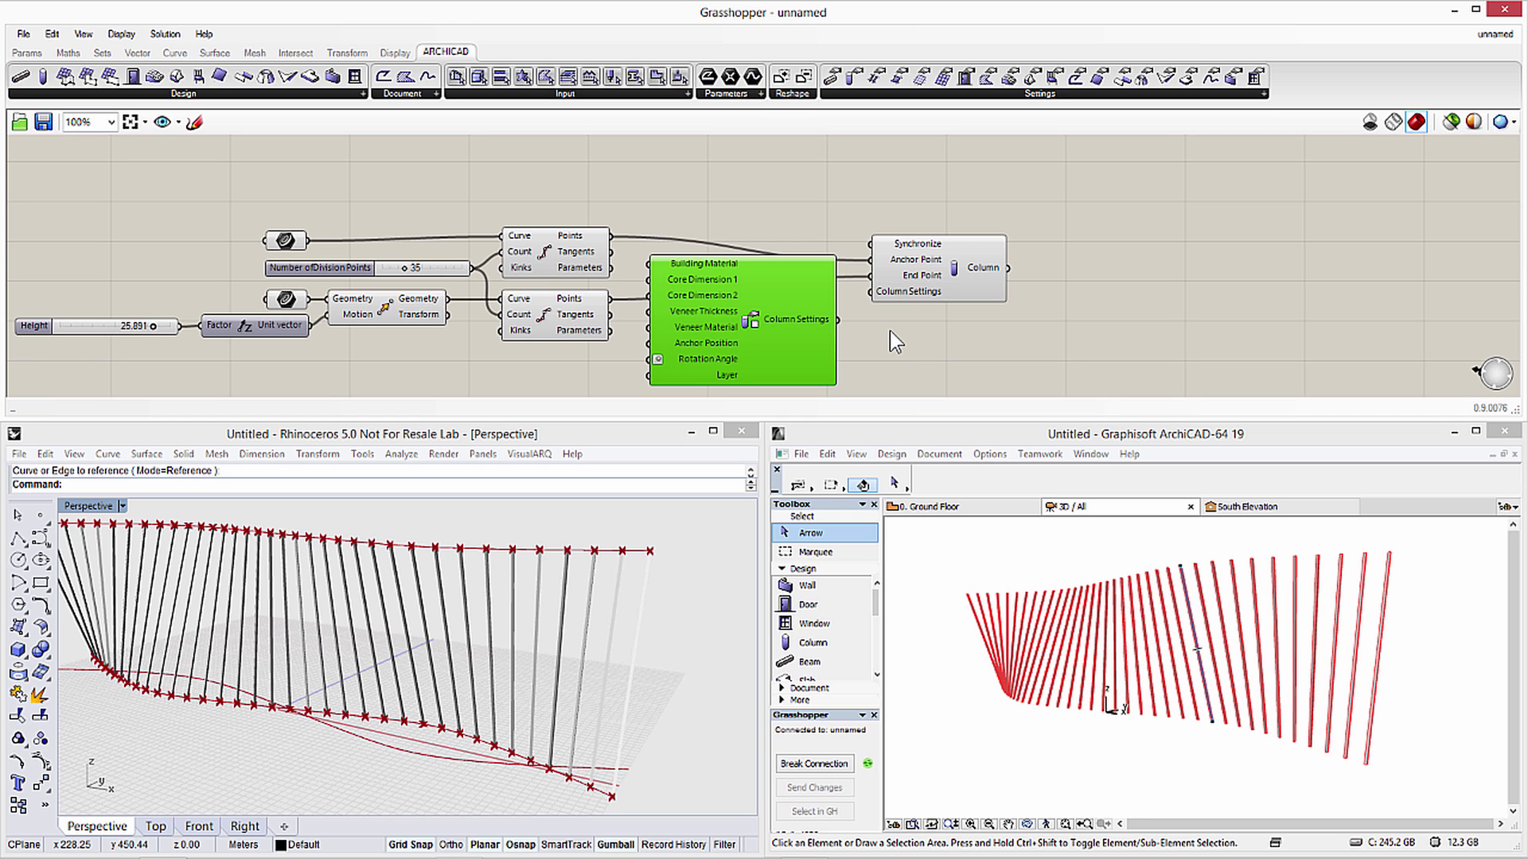
# Set Column Settings to a circular structure and connect it to the Column component
pyautogui.rightClick(752, 318)
pyautogui.moveTo(852, 397)
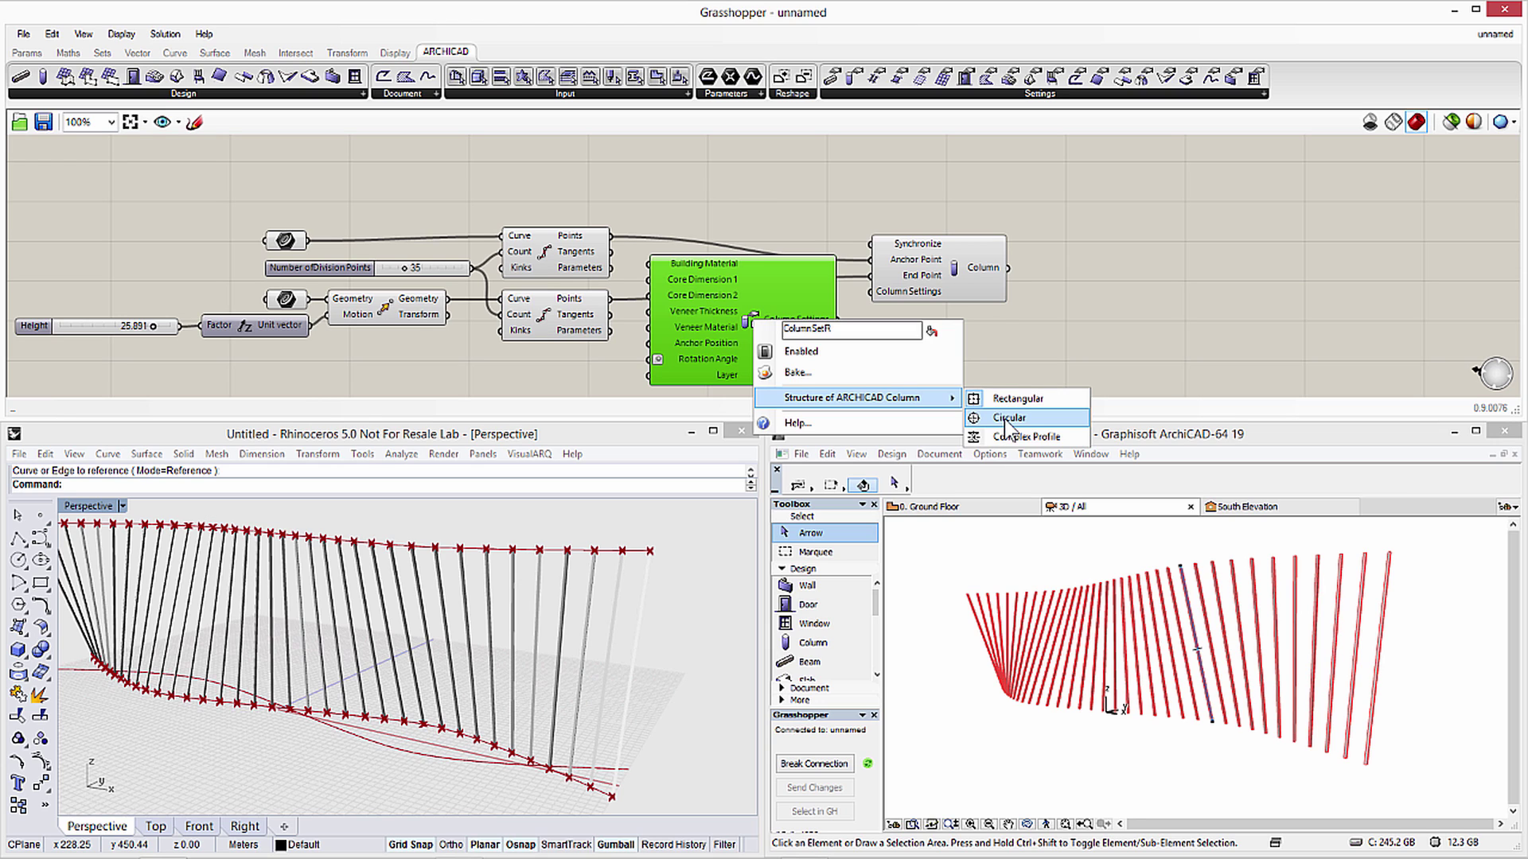
pyautogui.click(1010, 419)
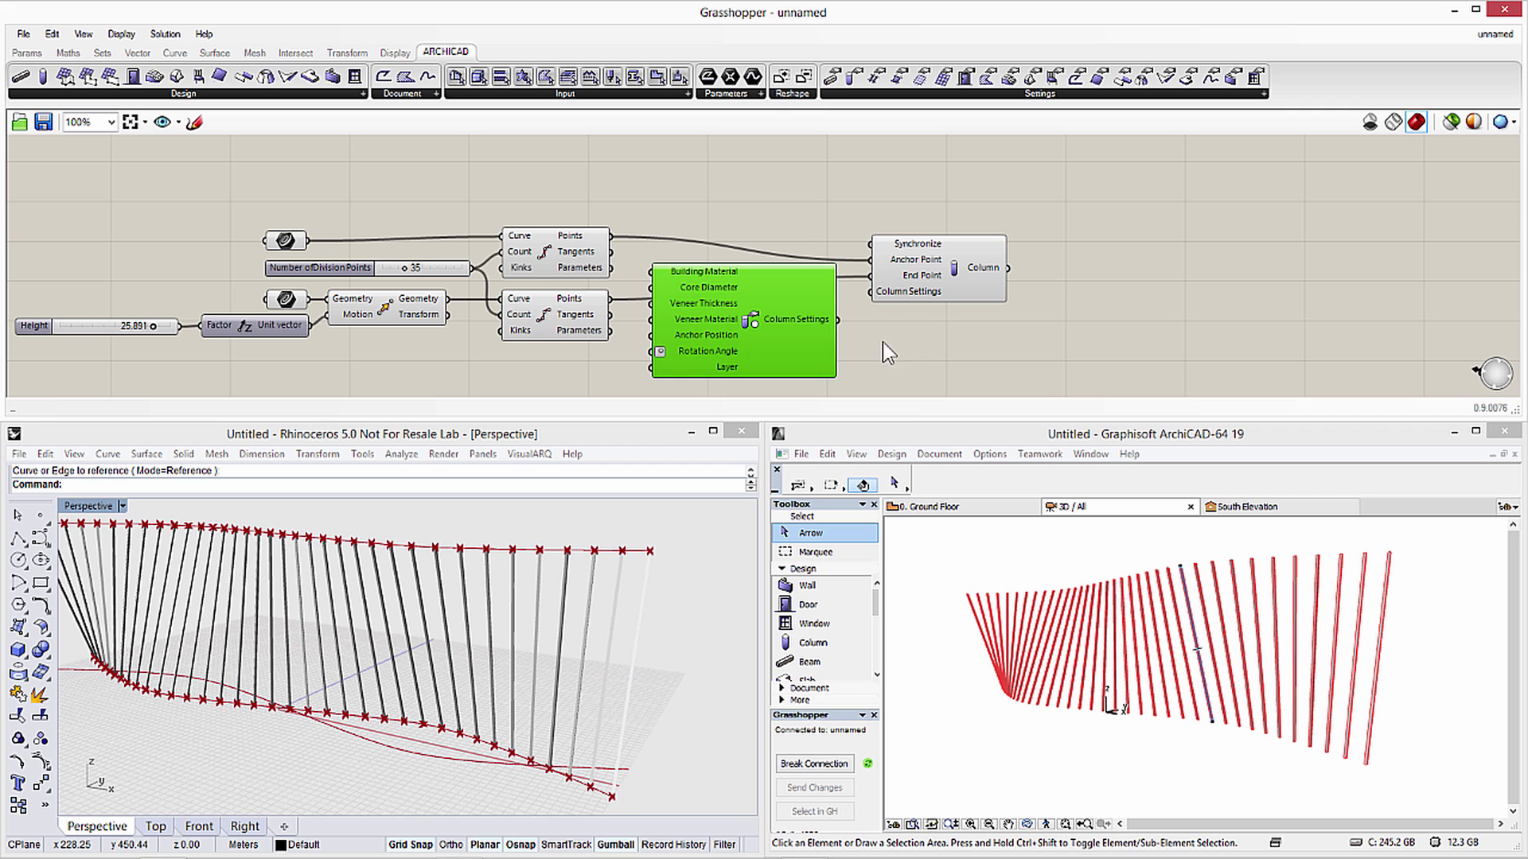
pyautogui.moveTo(838, 321); pyautogui.dragTo(872, 292)
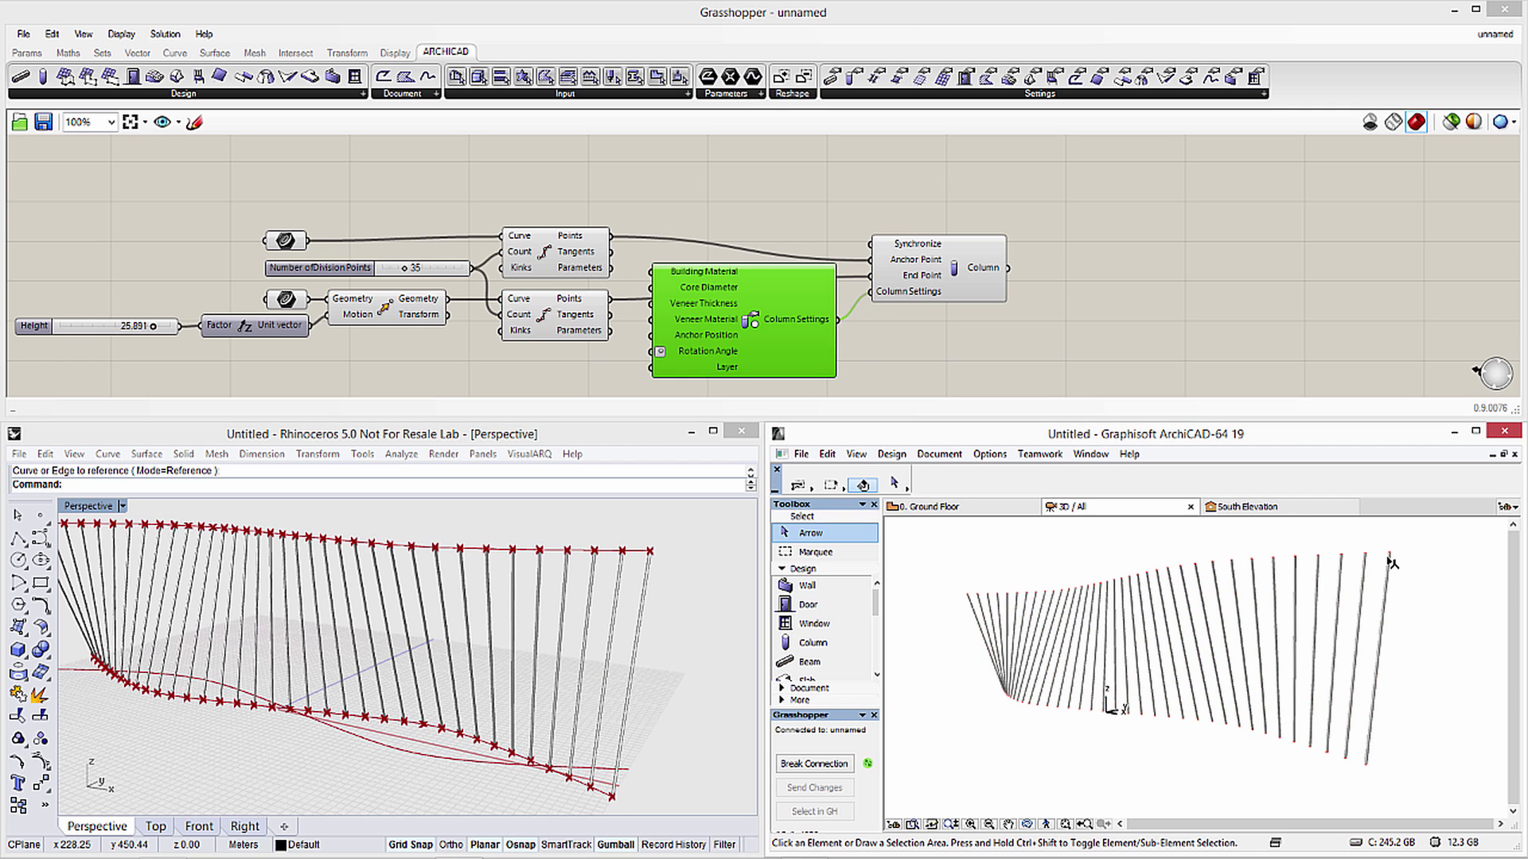
pyautogui.scroll(4, 1391, 563)
pyautogui.scroll(4, 1385, 580)
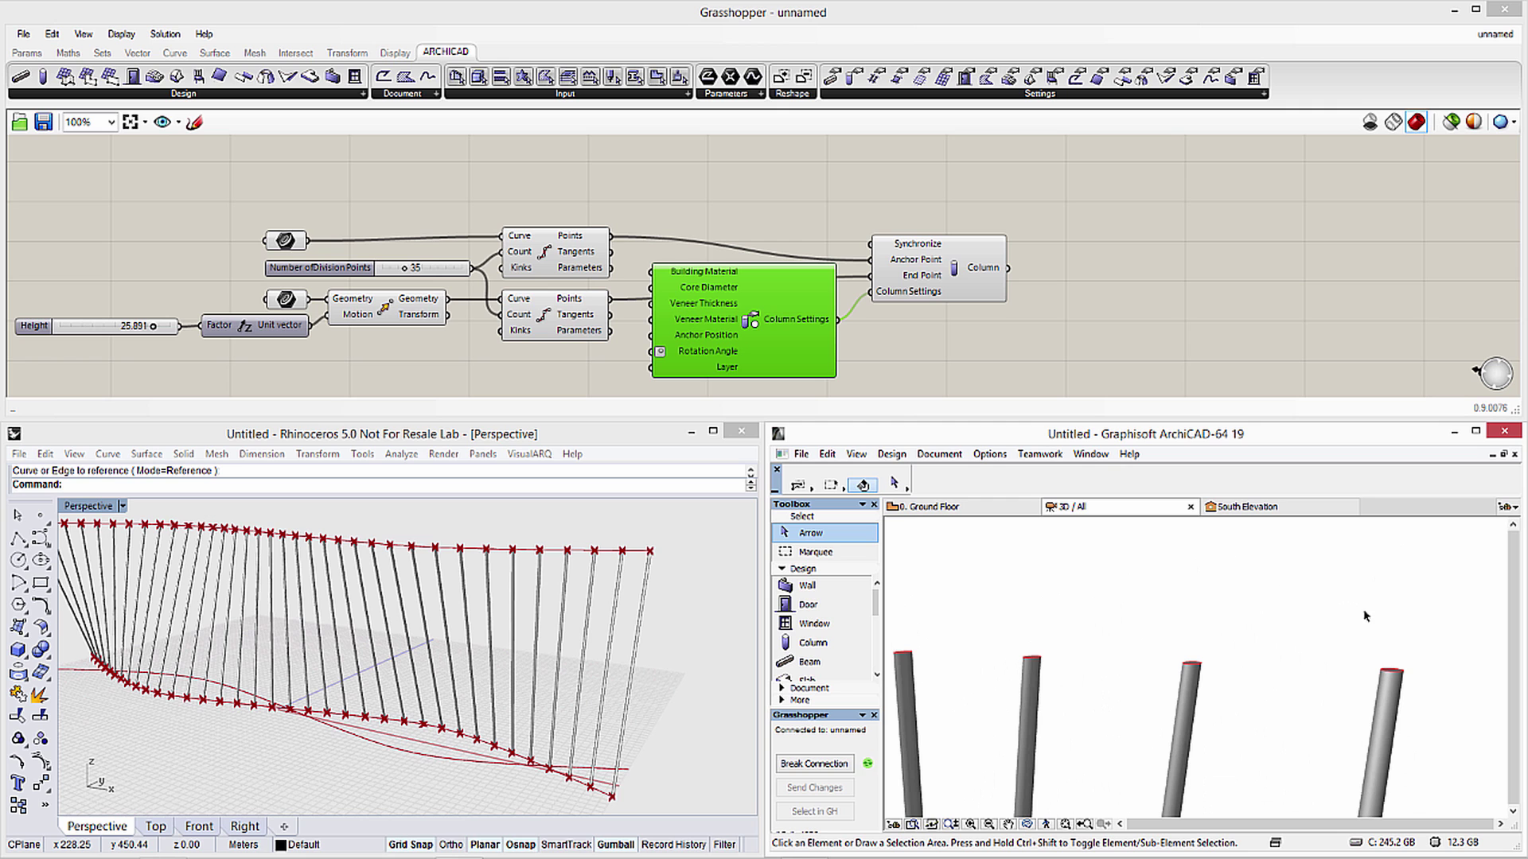
# Inspect the round columns in ArchiCAD and raise the division points to 48
pyautogui.moveTo(1294, 662)
pyautogui.keyDown('shift'); pyautogui.mouseDown(button='middle')
pyautogui.moveTo(1237, 730)
pyautogui.moveTo(1123, 736)
pyautogui.moveTo(1074, 717)
pyautogui.mouseUp(button='middle'); pyautogui.keyUp('shift')
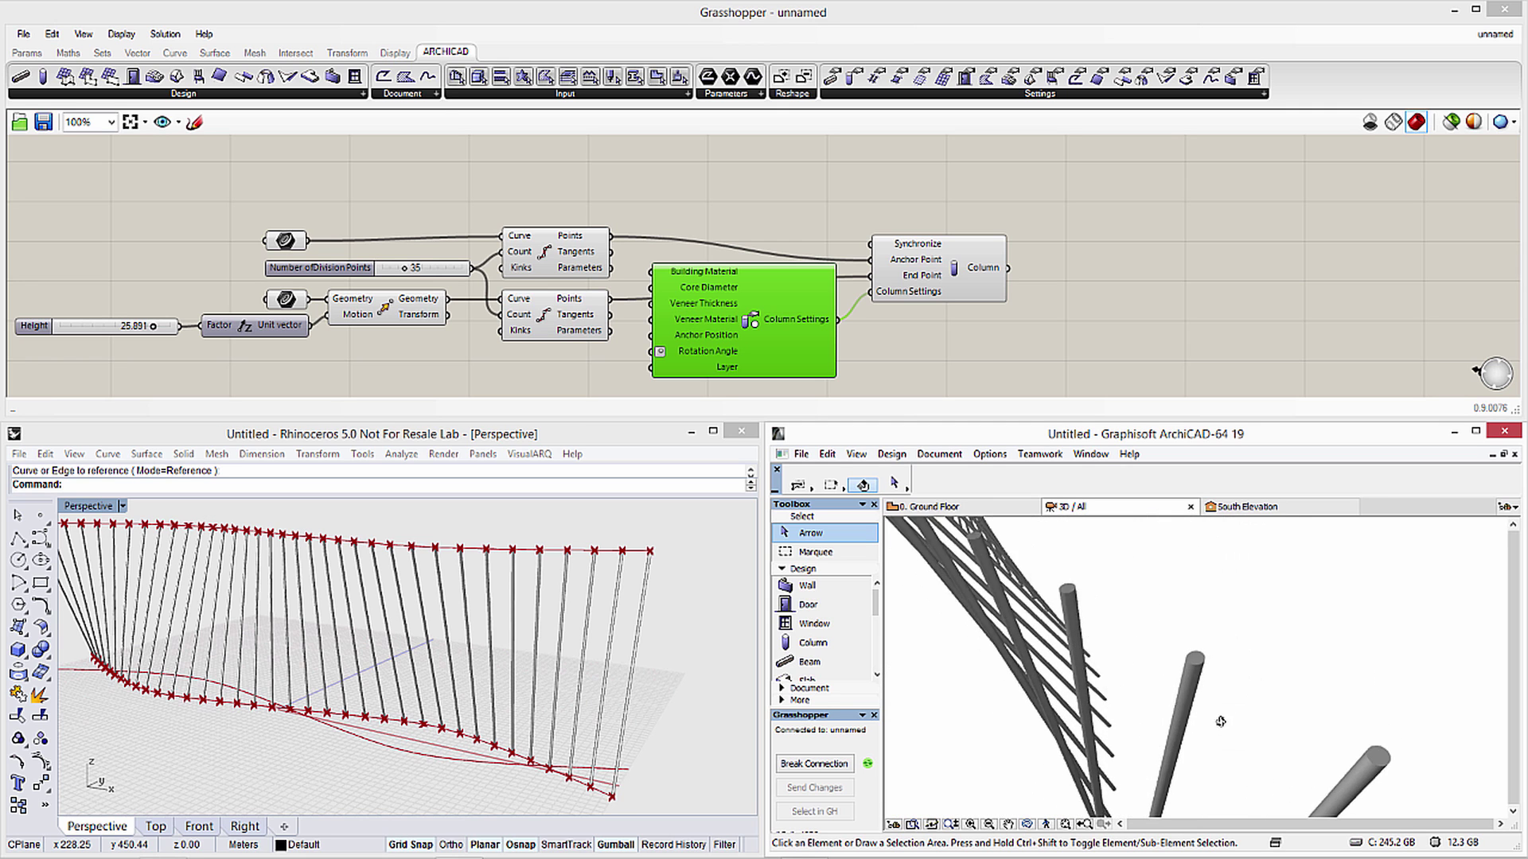
pyautogui.hotkey('ctrl', 'shift', "'")
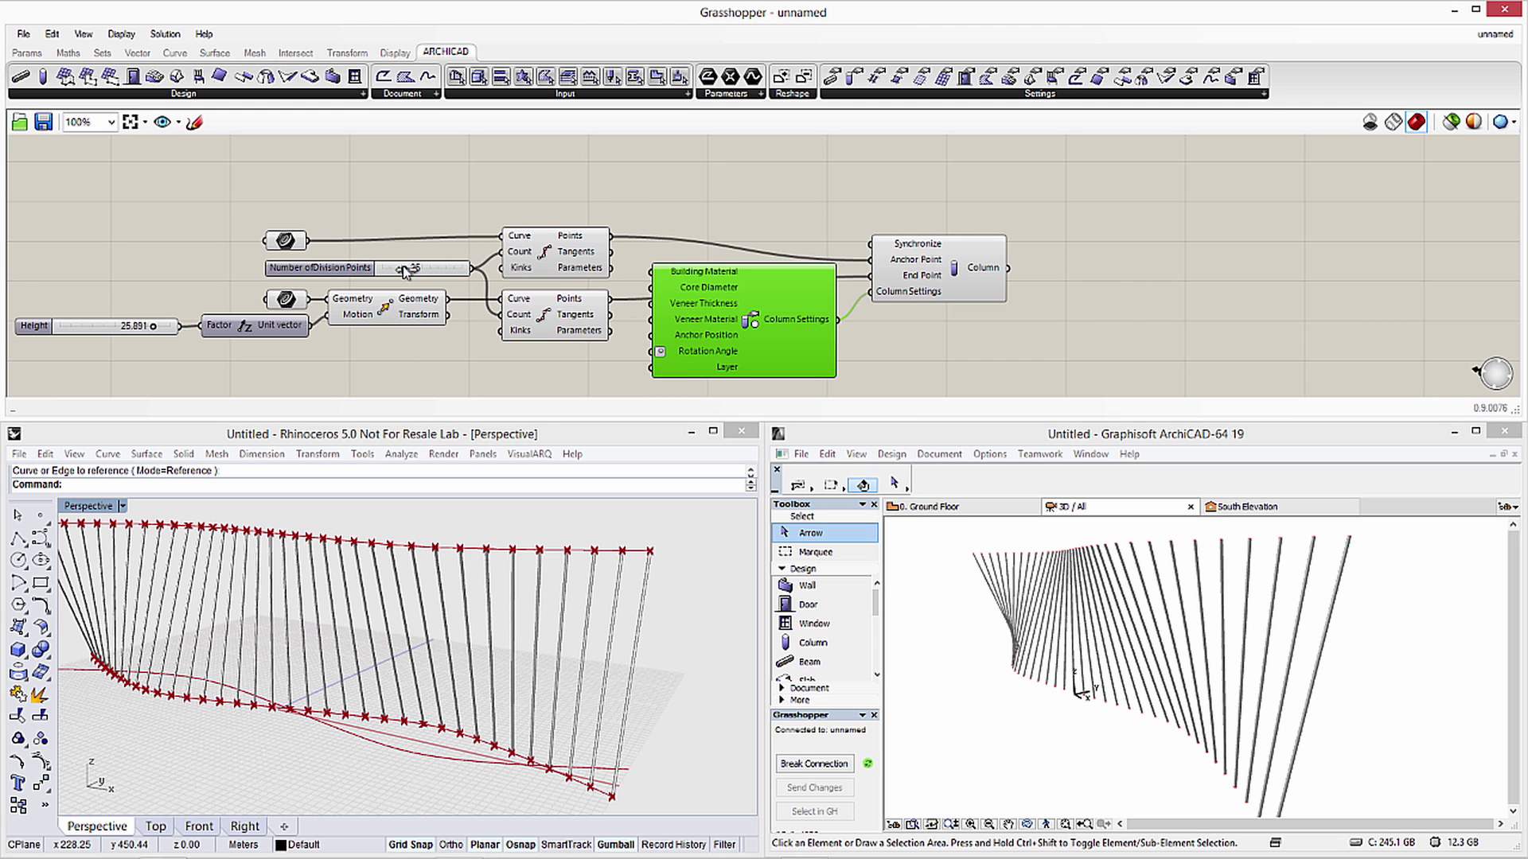
pyautogui.moveTo(407, 267); pyautogui.dragTo(421, 269)
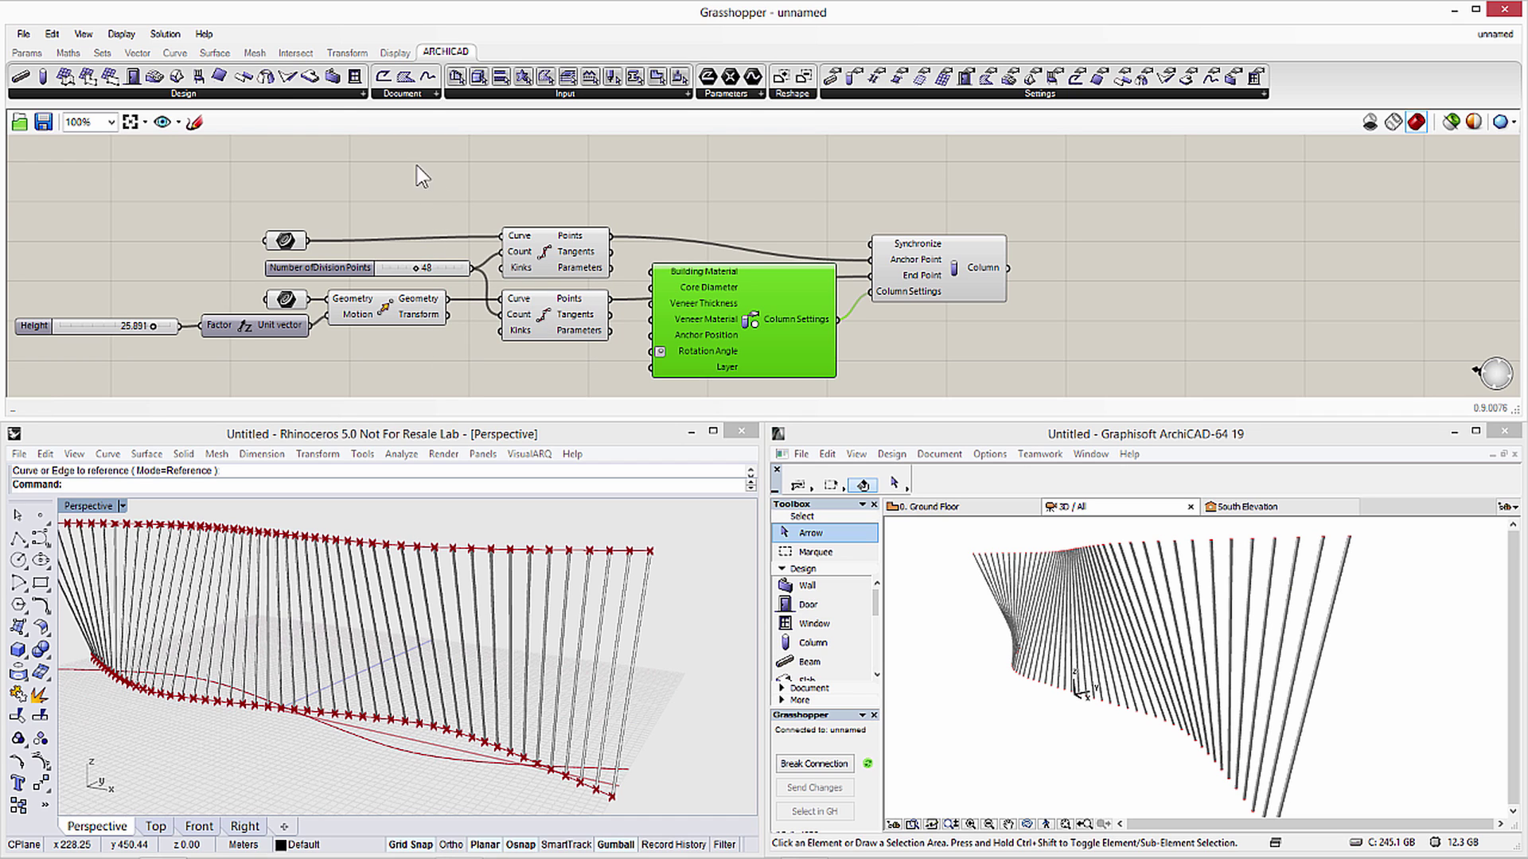
# Place a Number Slider below Column Settings, rename it Diameter, and set its minimum to 0.1
pyautogui.click(35, 51)
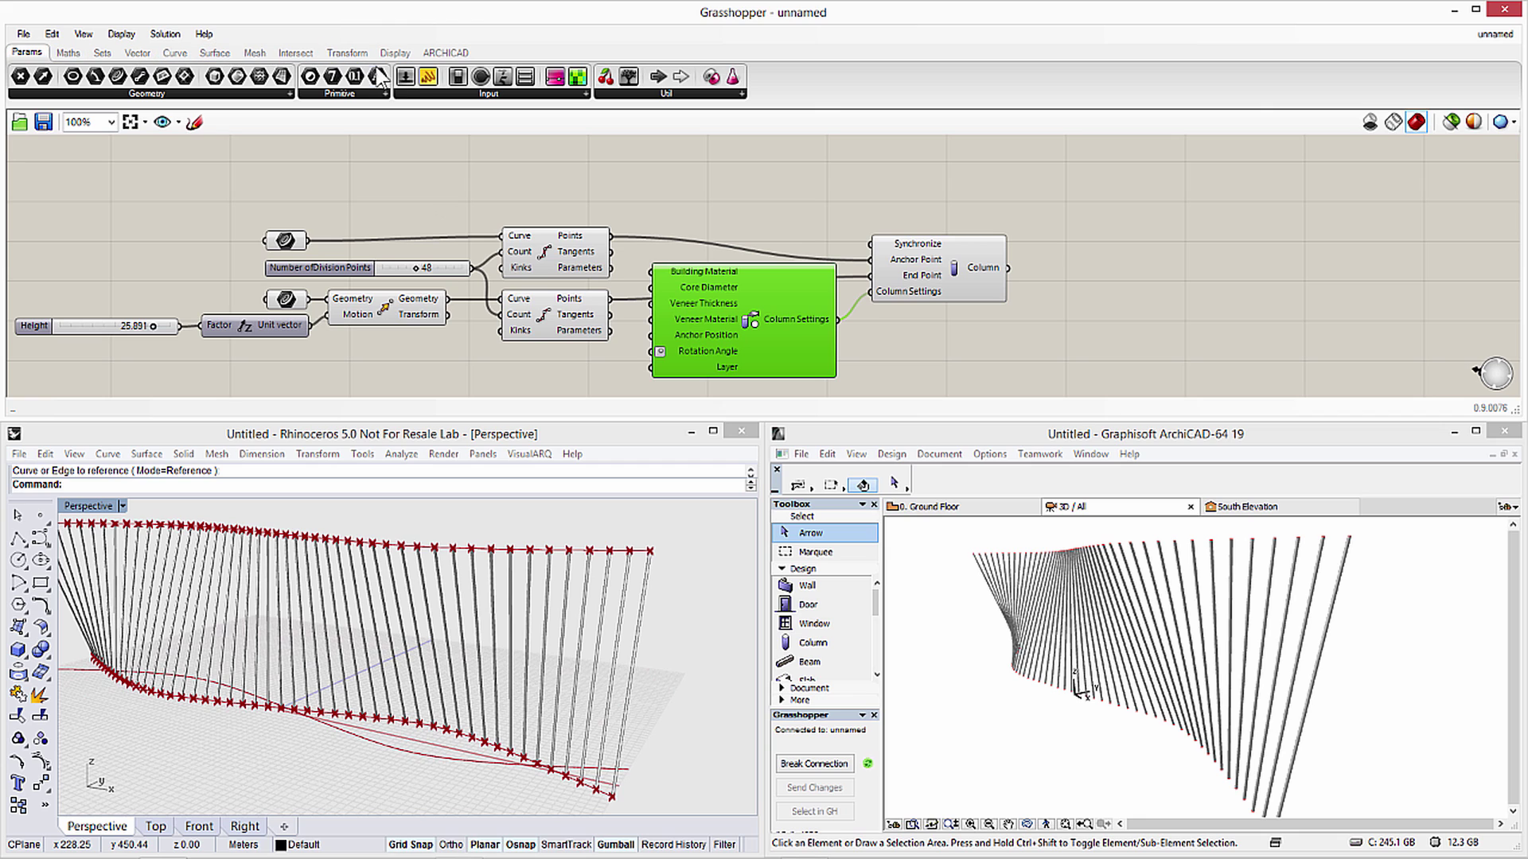
pyautogui.moveTo(406, 80)
pyautogui.mouseDown()
pyautogui.moveTo(555, 376)
pyautogui.moveTo(501, 368)
pyautogui.mouseUp()
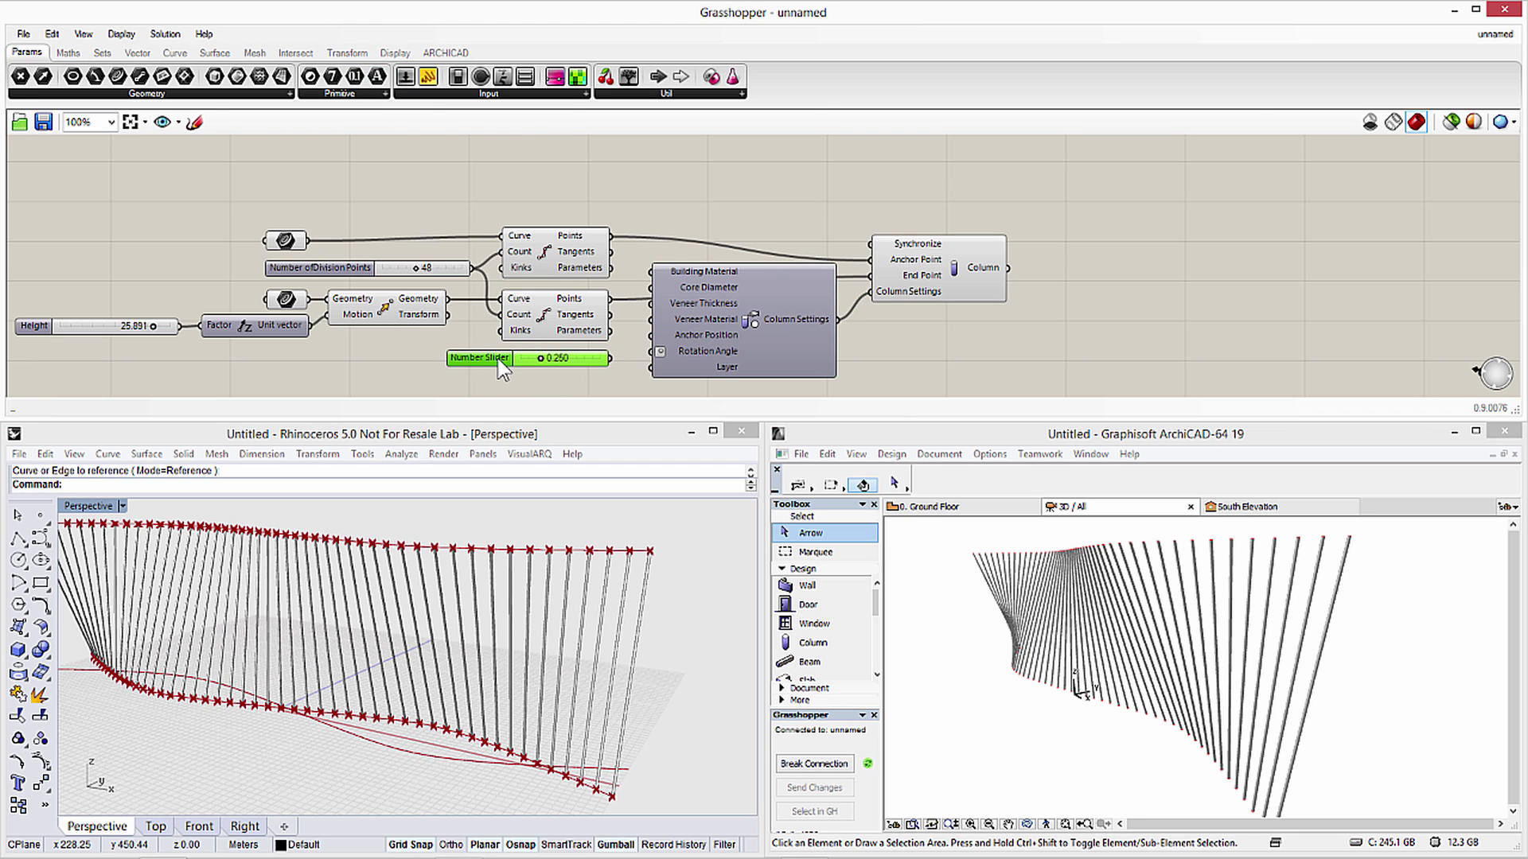
pyautogui.doubleClick(479, 359)
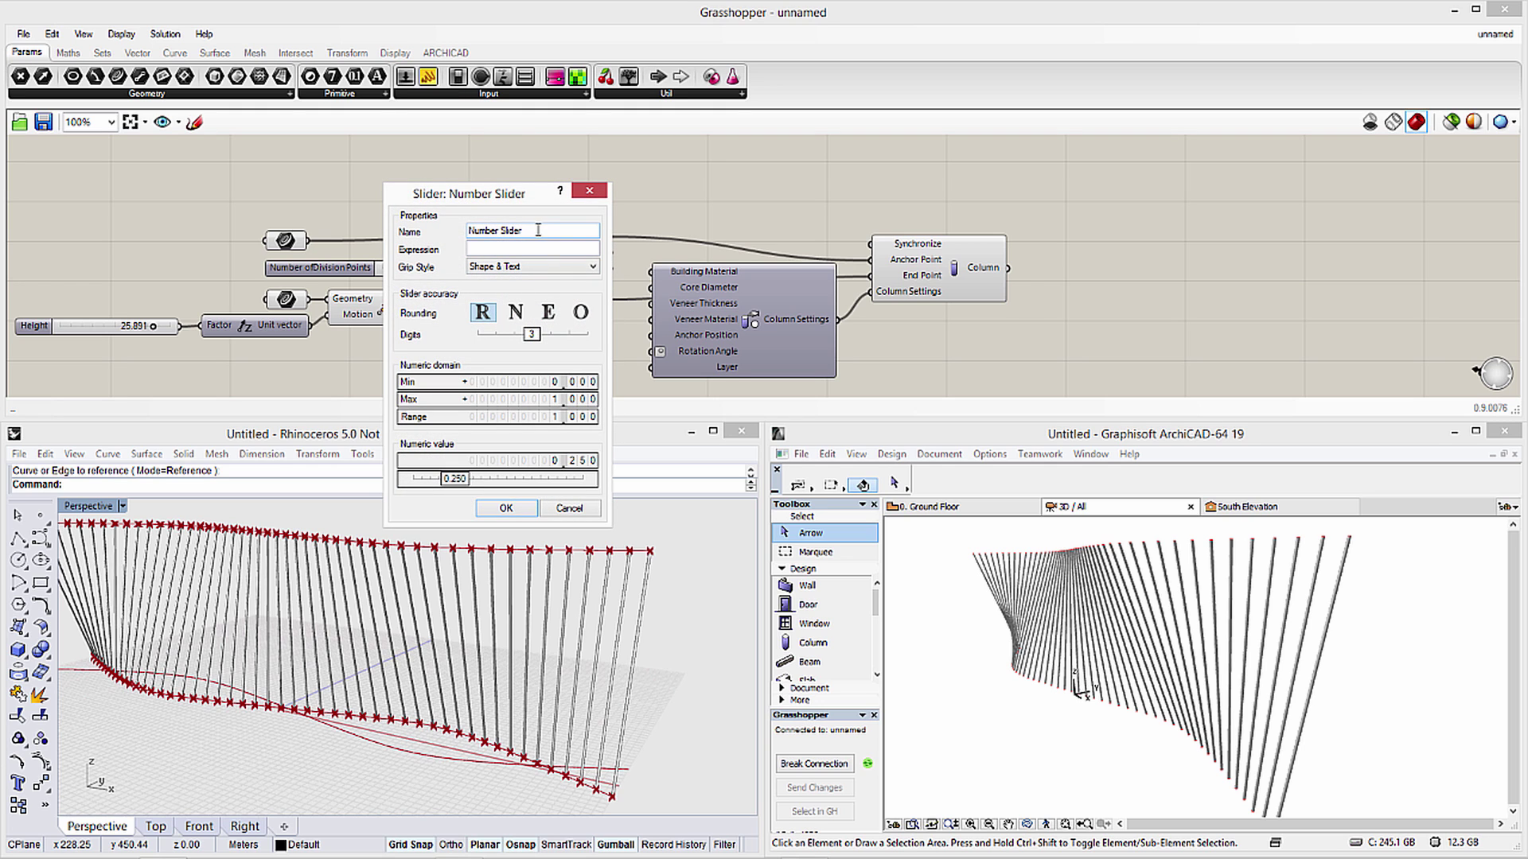
pyautogui.write('Diameter')
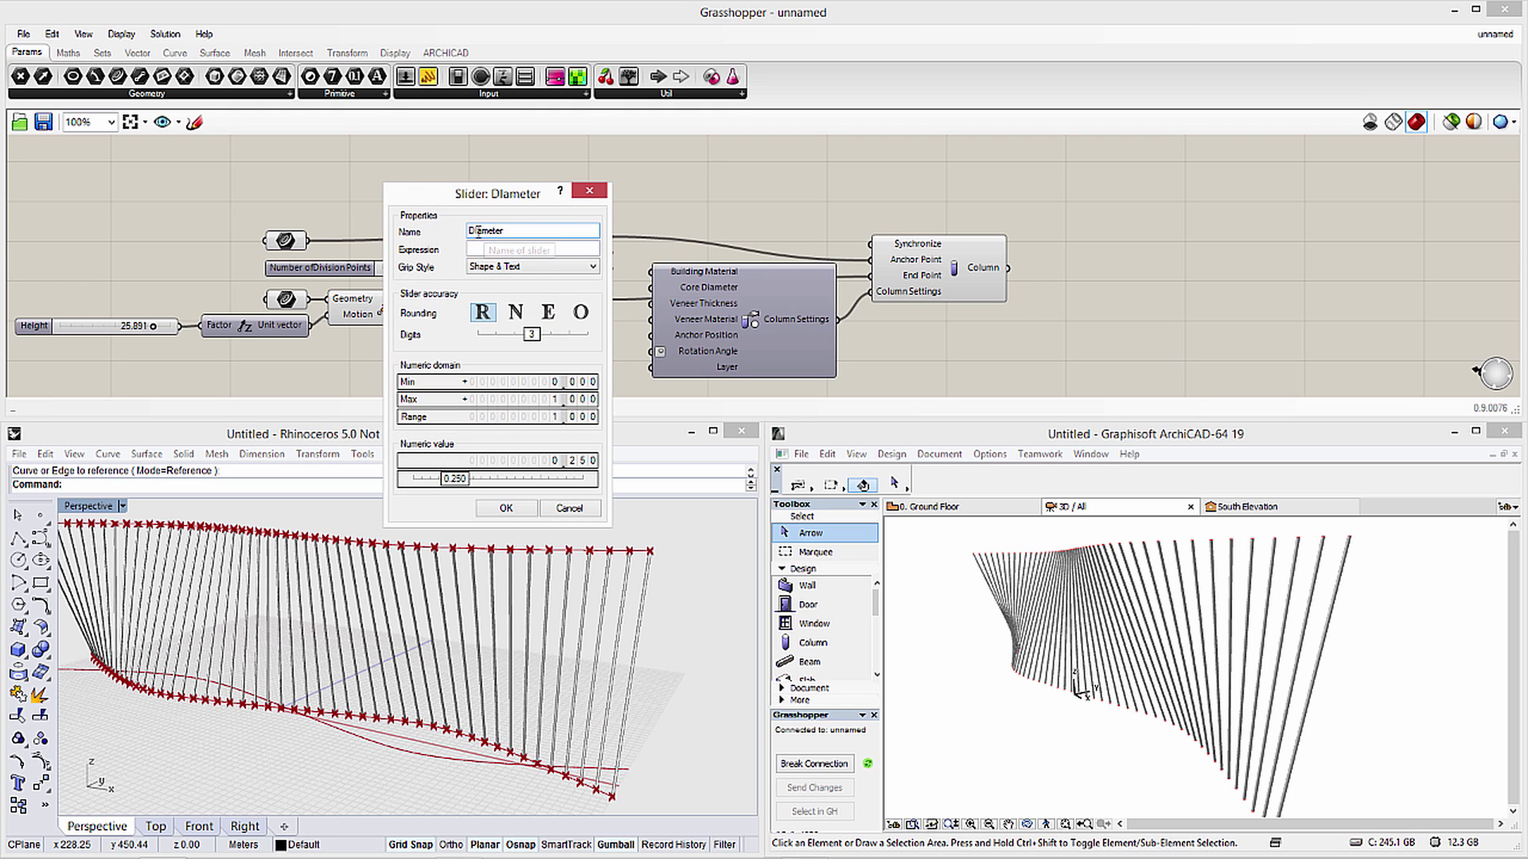
pyautogui.press('Delete')
pyautogui.write('i')
pyautogui.doubleClick(540, 385)
pyautogui.write('0.1')
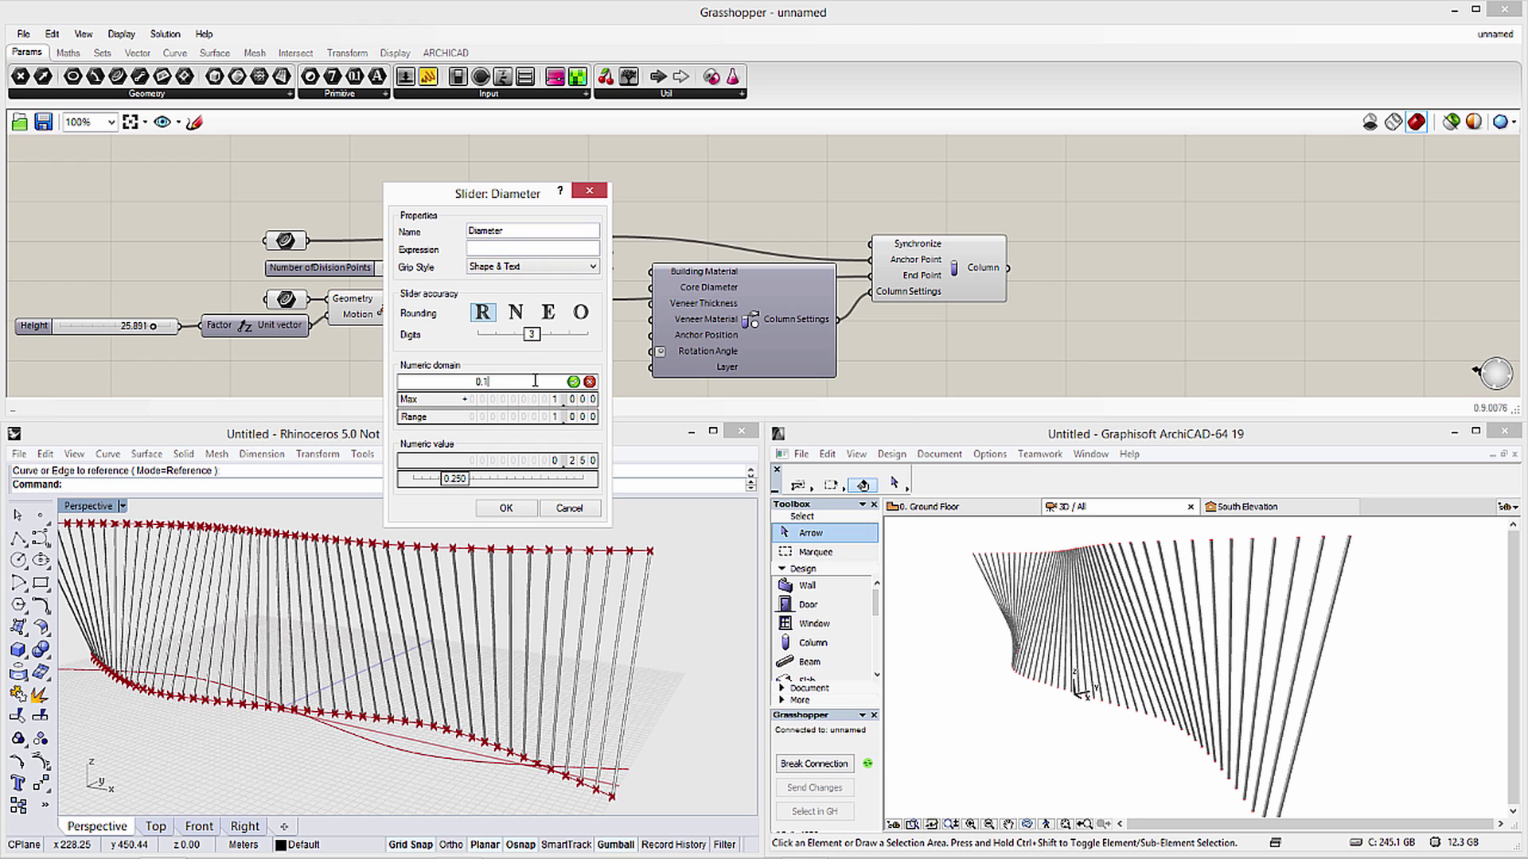
pyautogui.click(573, 383)
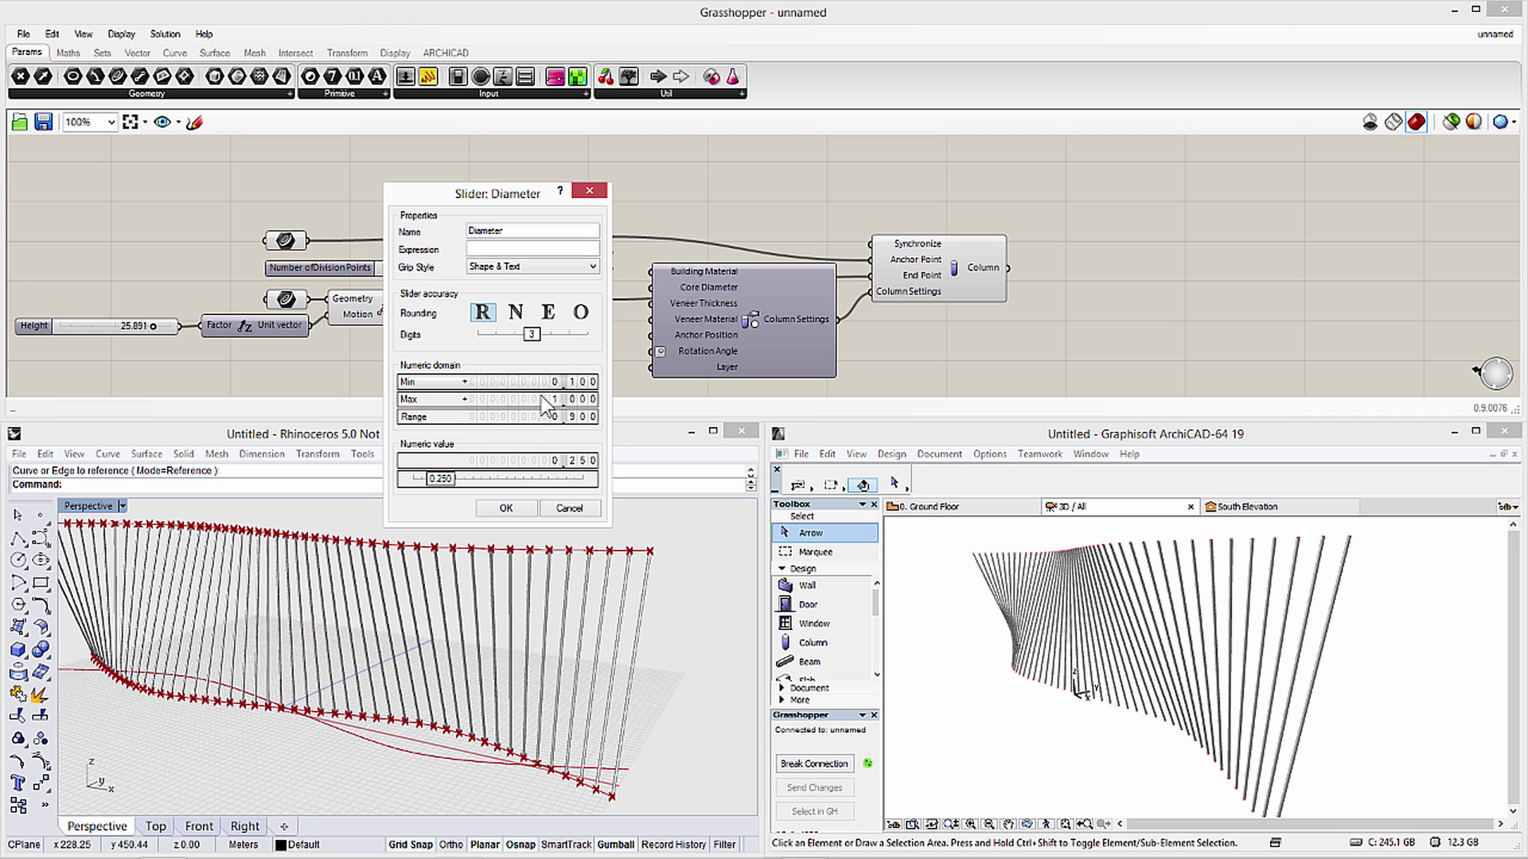
pyautogui.click(506, 510)
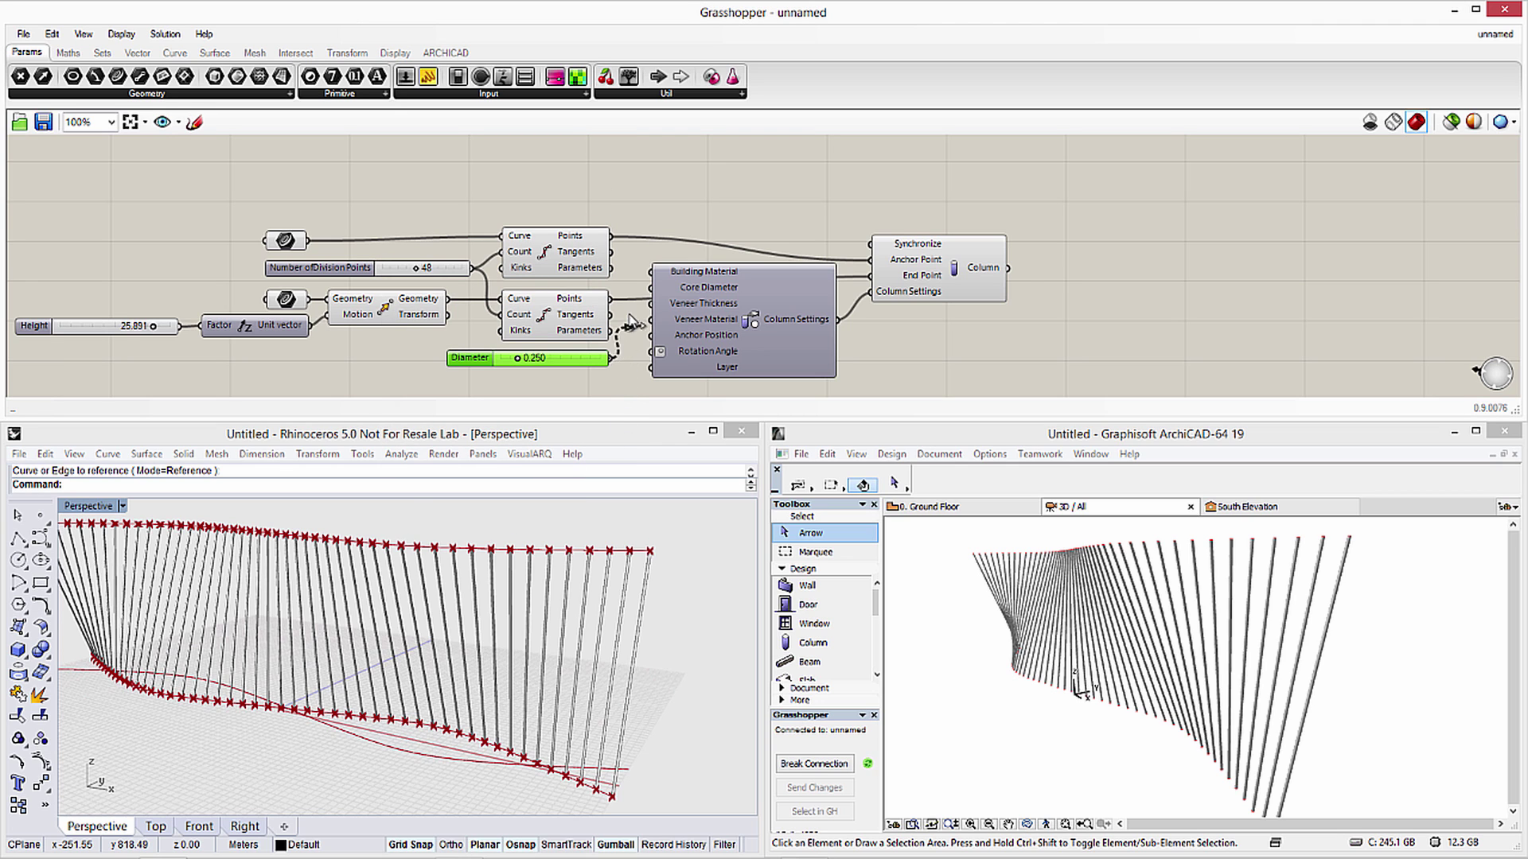
# Connect the Diameter slider to Core Diameter, then bring it from thicker values down to 0.300
pyautogui.moveTo(612, 358); pyautogui.dragTo(654, 287)
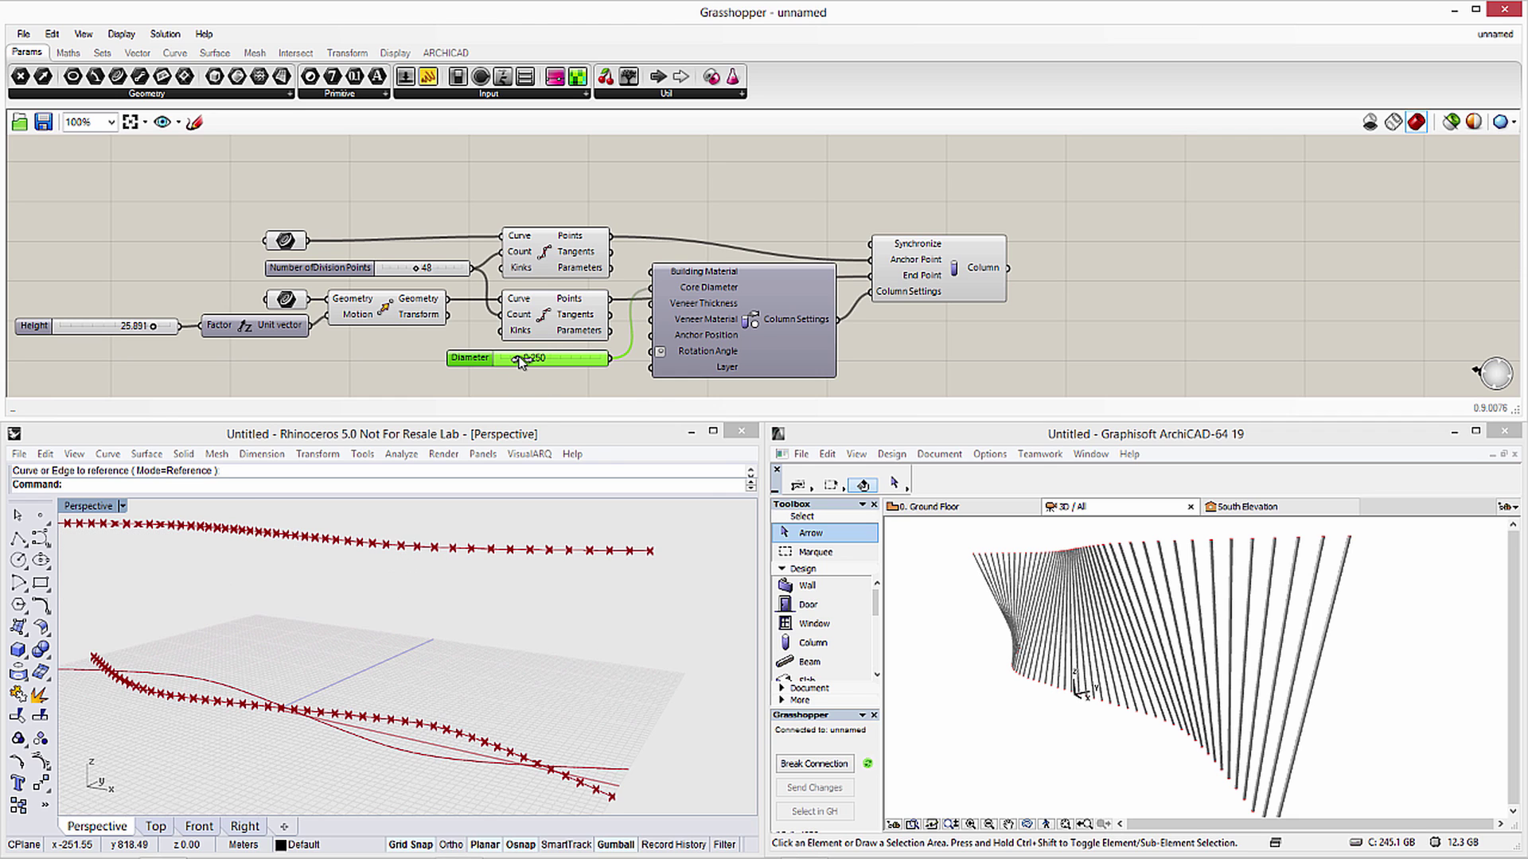
pyautogui.moveTo(521, 359); pyautogui.dragTo(571, 359)
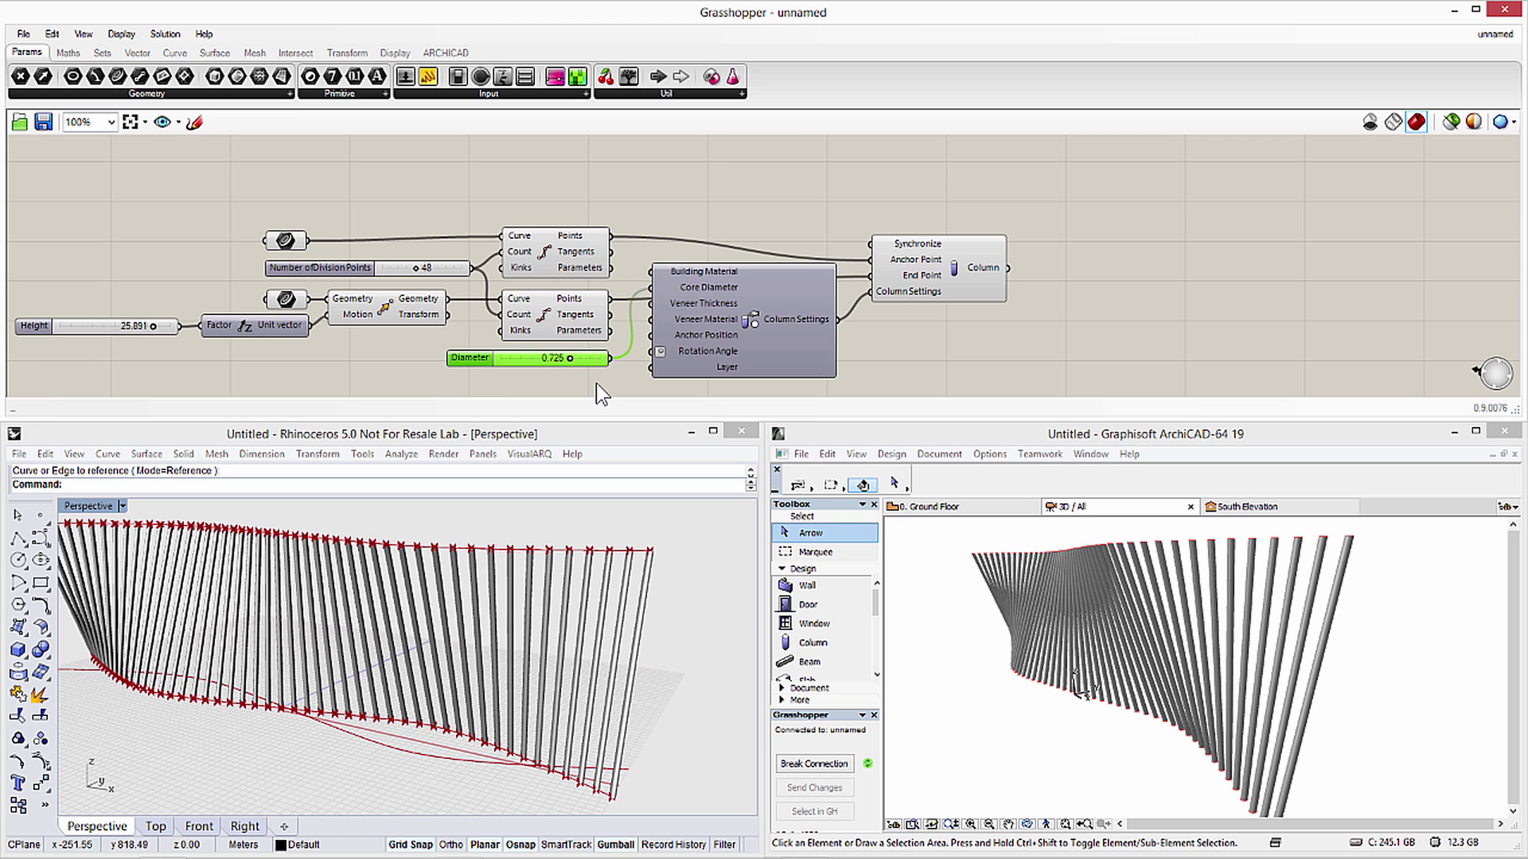
pyautogui.moveTo(570, 359); pyautogui.dragTo(525, 360)
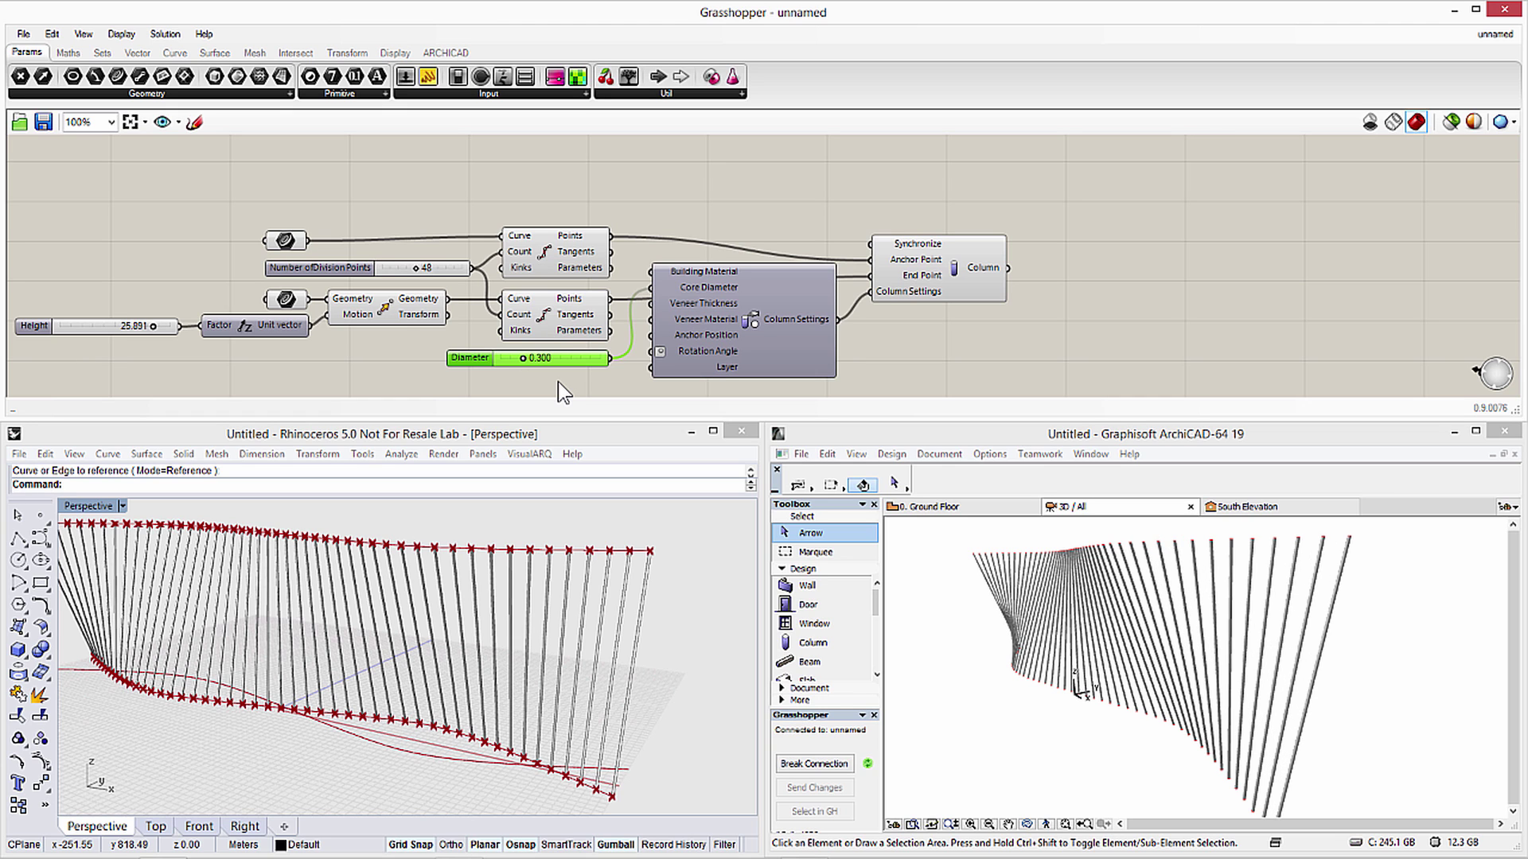
pyautogui.click(446, 53)
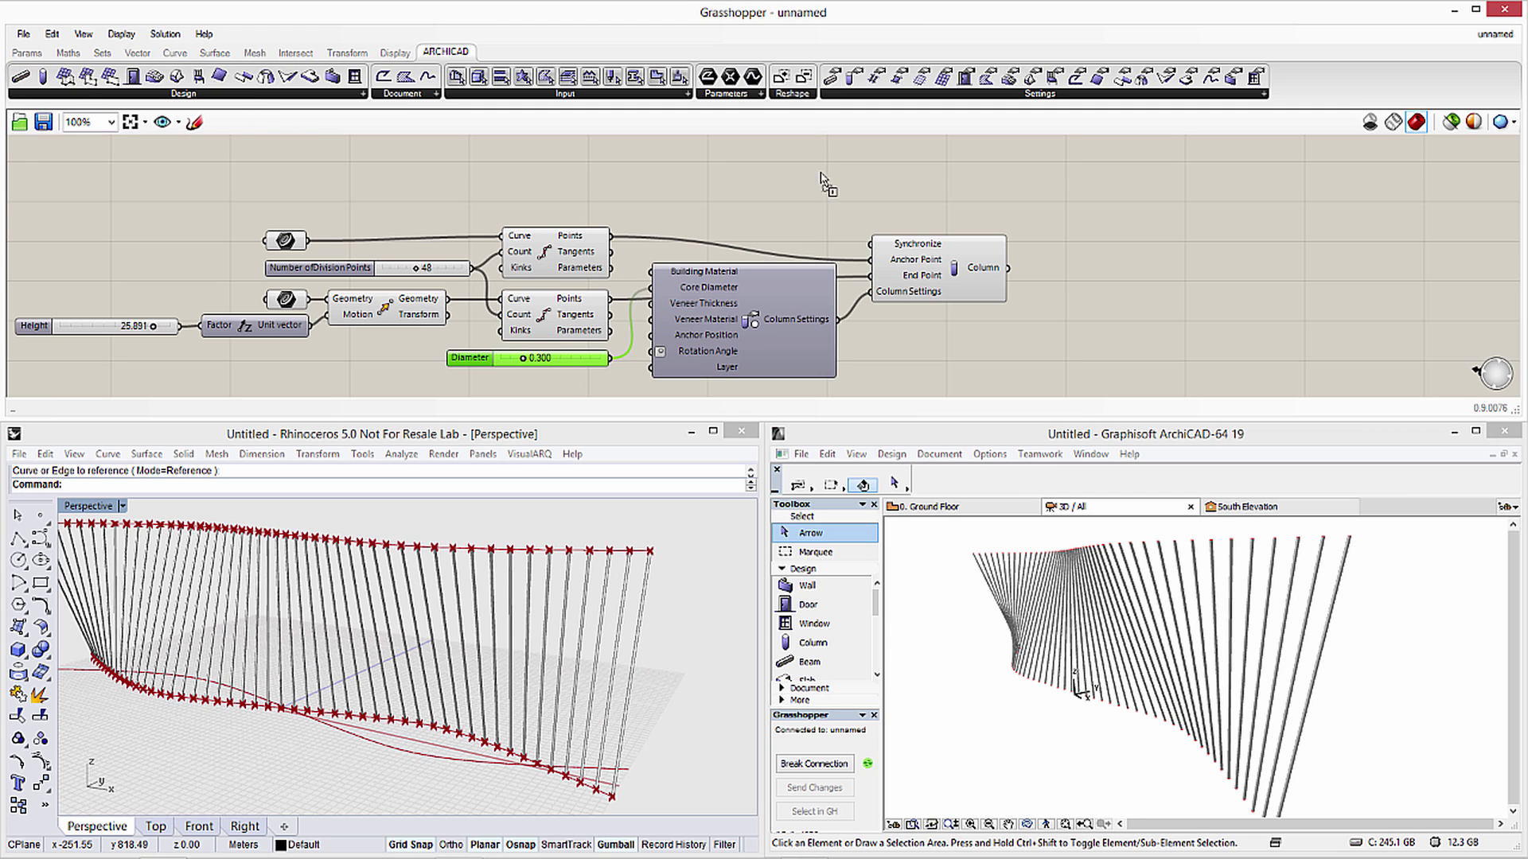
# Add a Beam on the top curve, duplicate it for the raised curve, and check the new beam in ArchiCAD
pyautogui.moveTo(23, 79); pyautogui.dragTo(1128, 233)
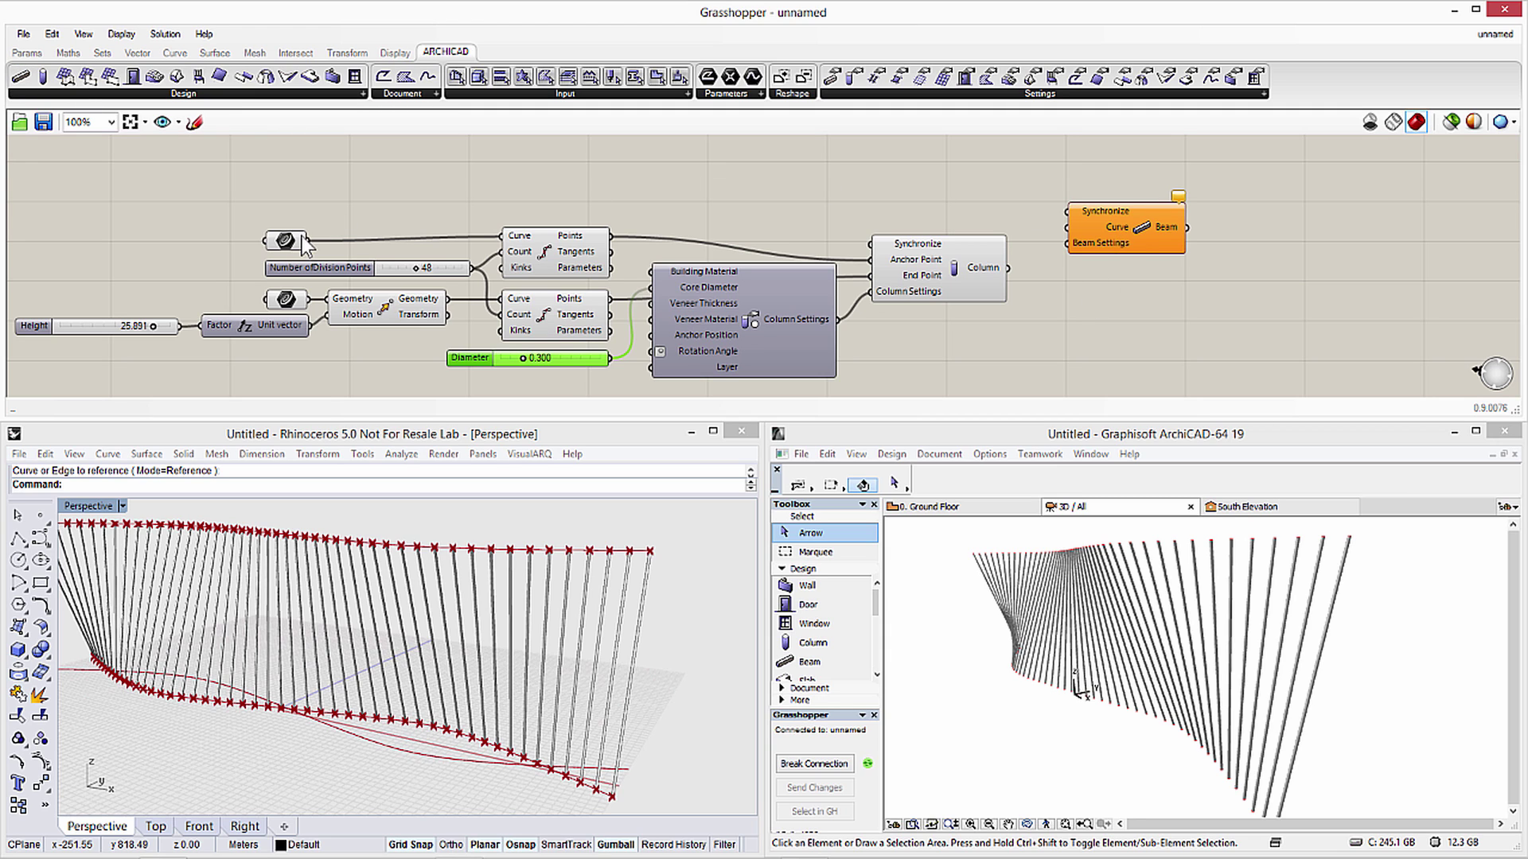
pyautogui.moveTo(308, 241)
pyautogui.mouseDown()
pyautogui.moveTo(784, 202)
pyautogui.moveTo(1068, 228)
pyautogui.mouseUp()
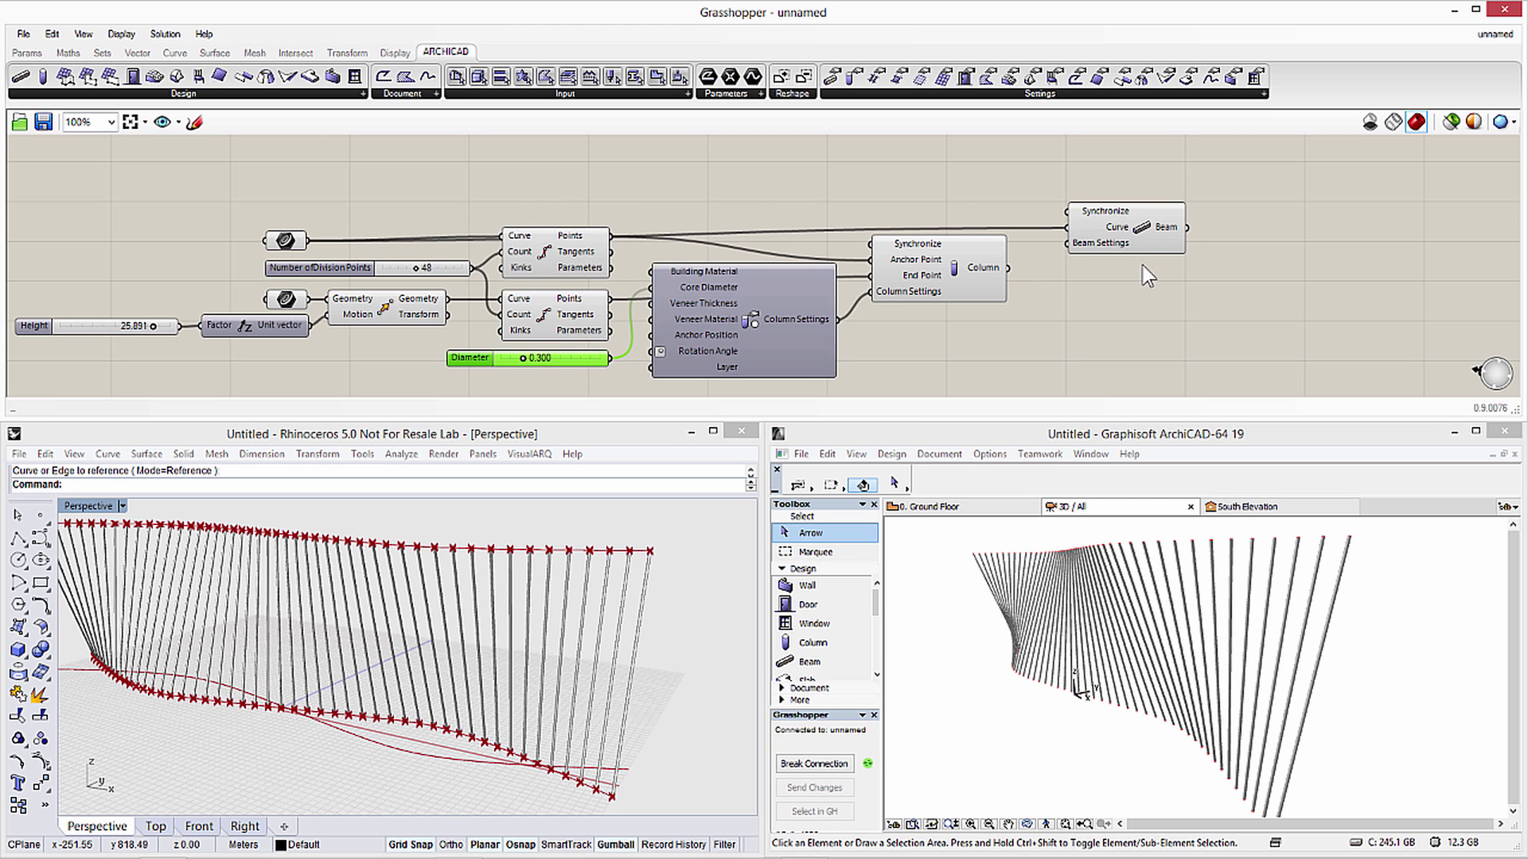
pyautogui.click(1136, 232)
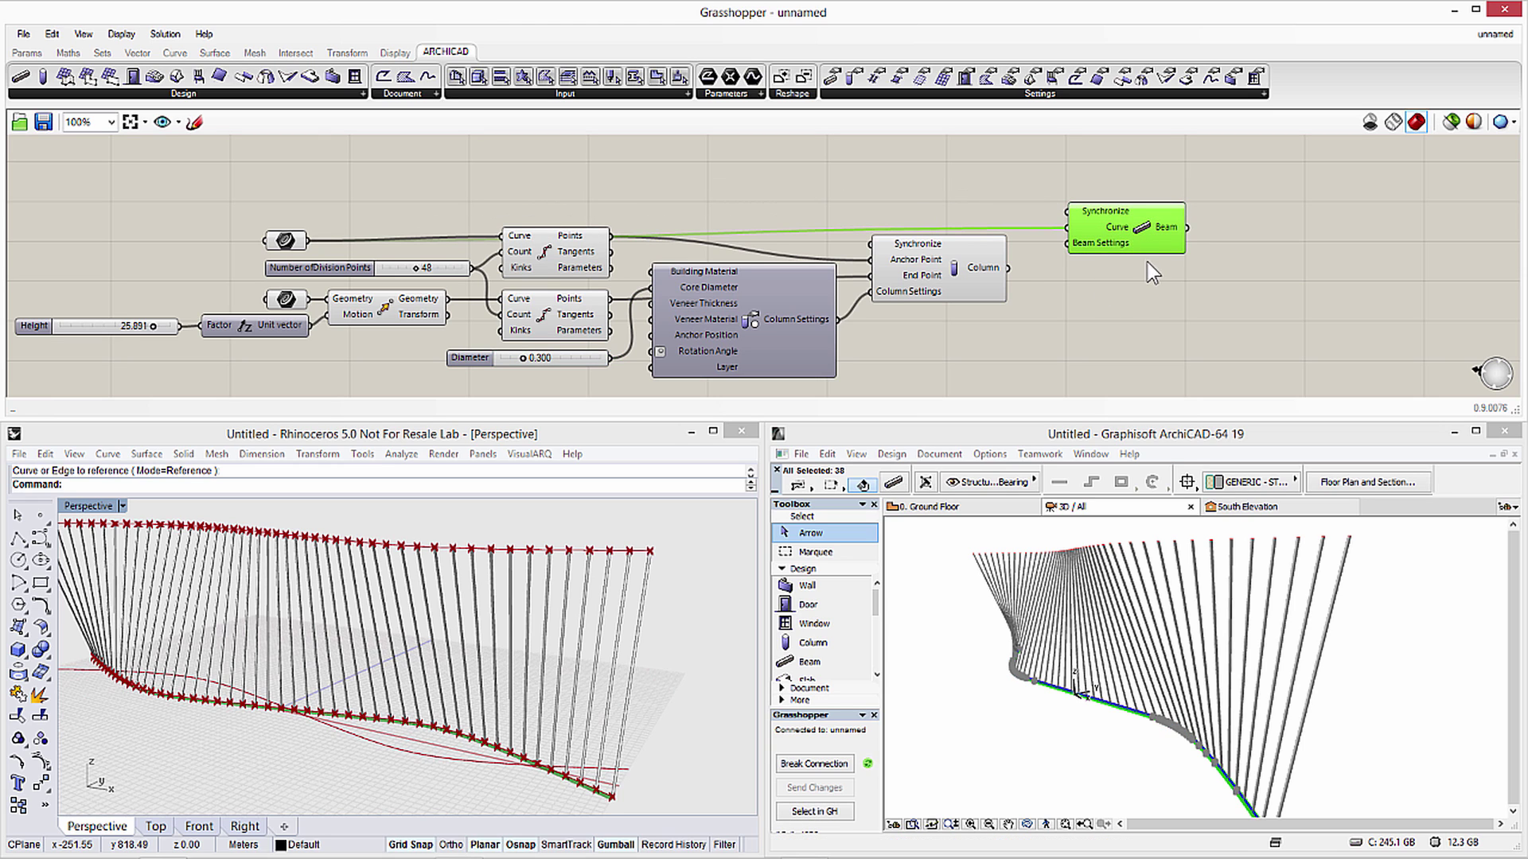
pyautogui.keyDown('alt'); pyautogui.moveTo(1128, 233); pyautogui.dragTo(1131, 325); pyautogui.keyUp('alt')
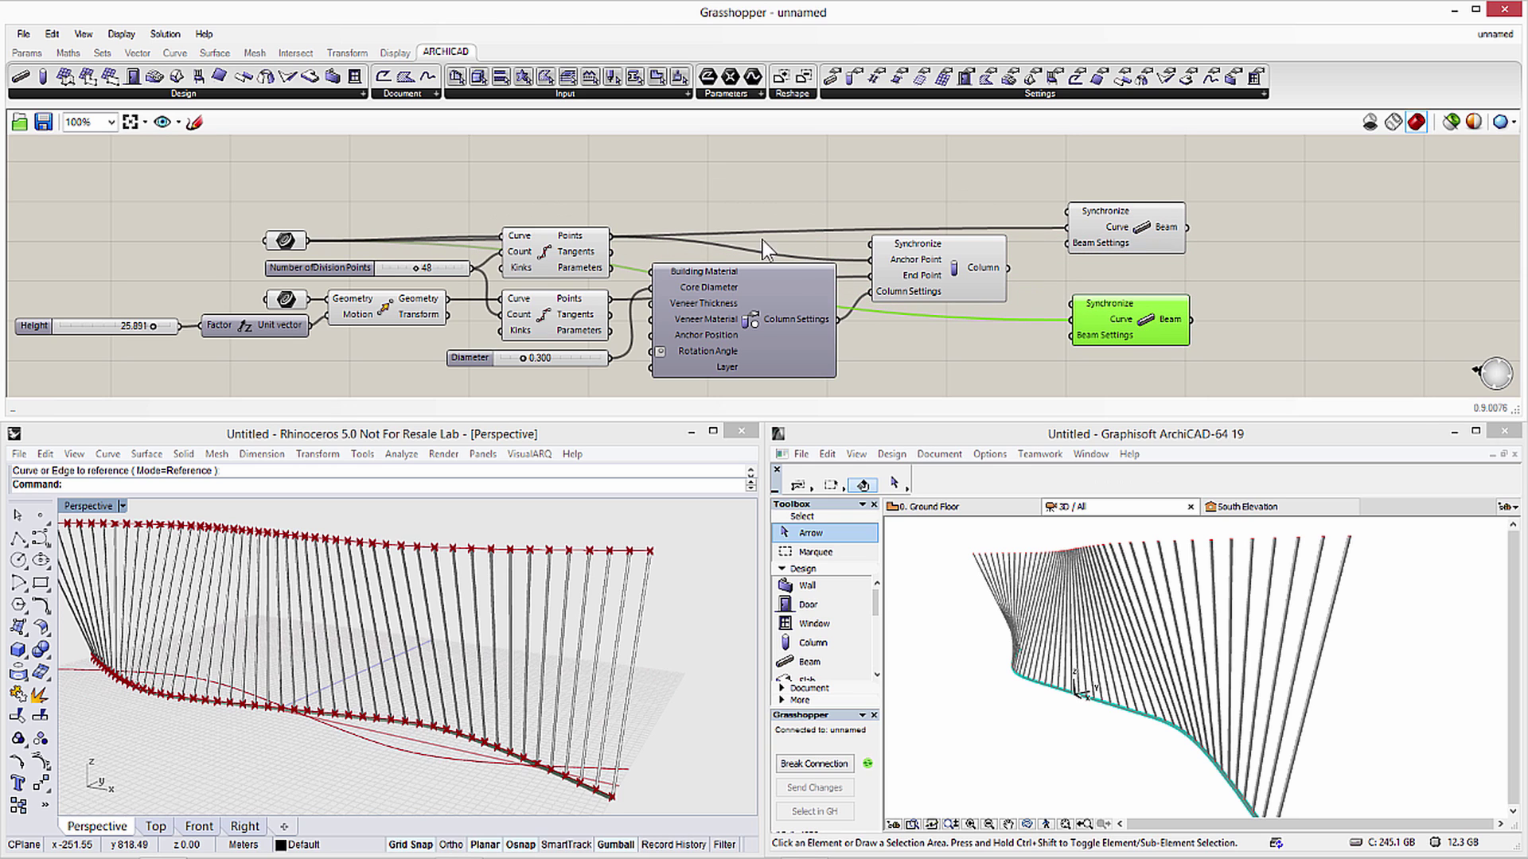
pyautogui.moveTo(450, 299); pyautogui.dragTo(1115, 320)
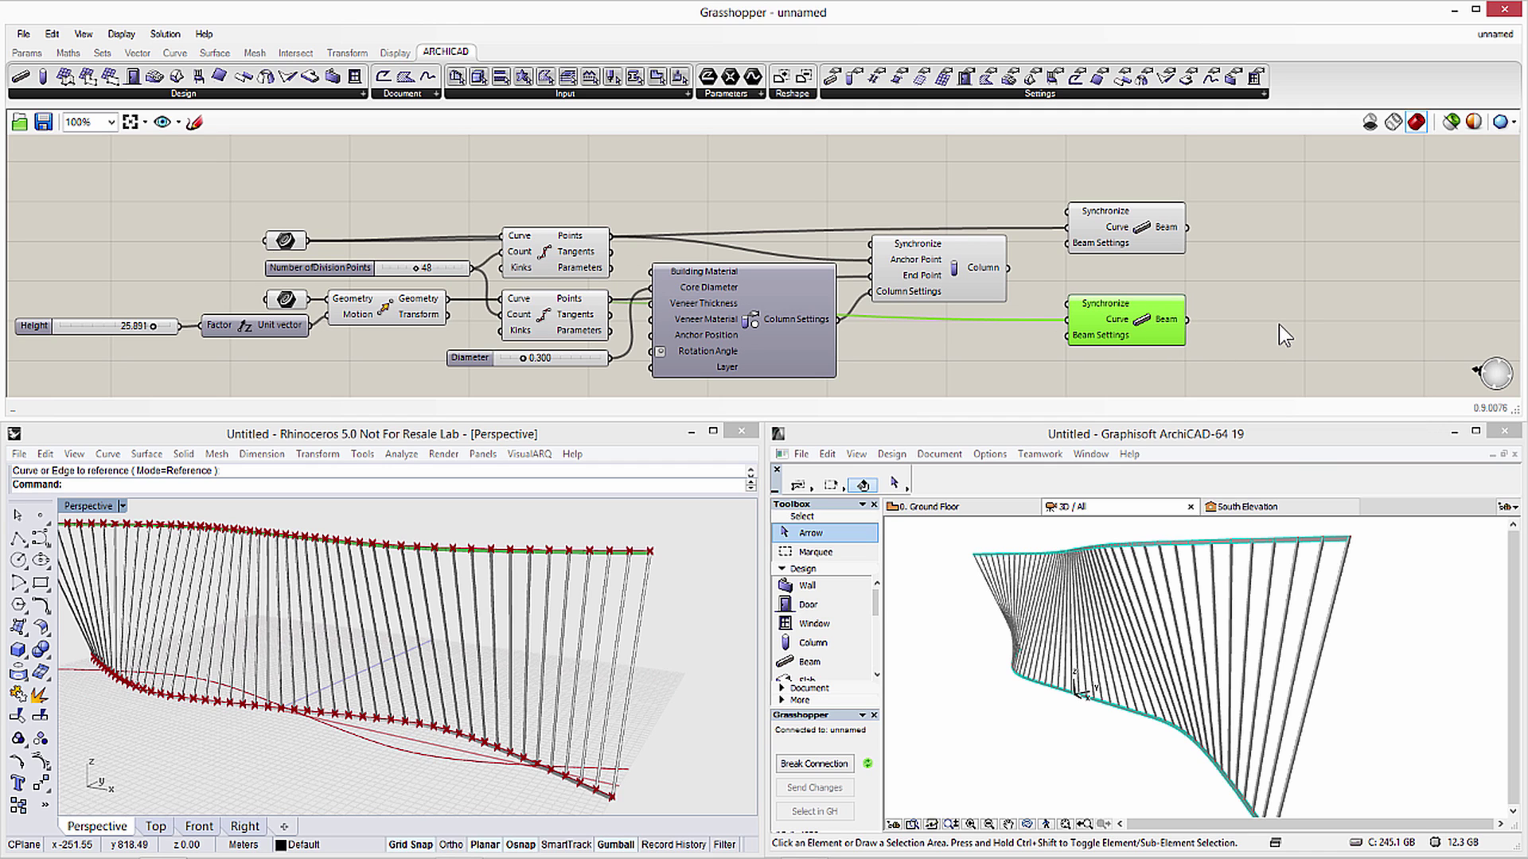
pyautogui.click(1313, 546)
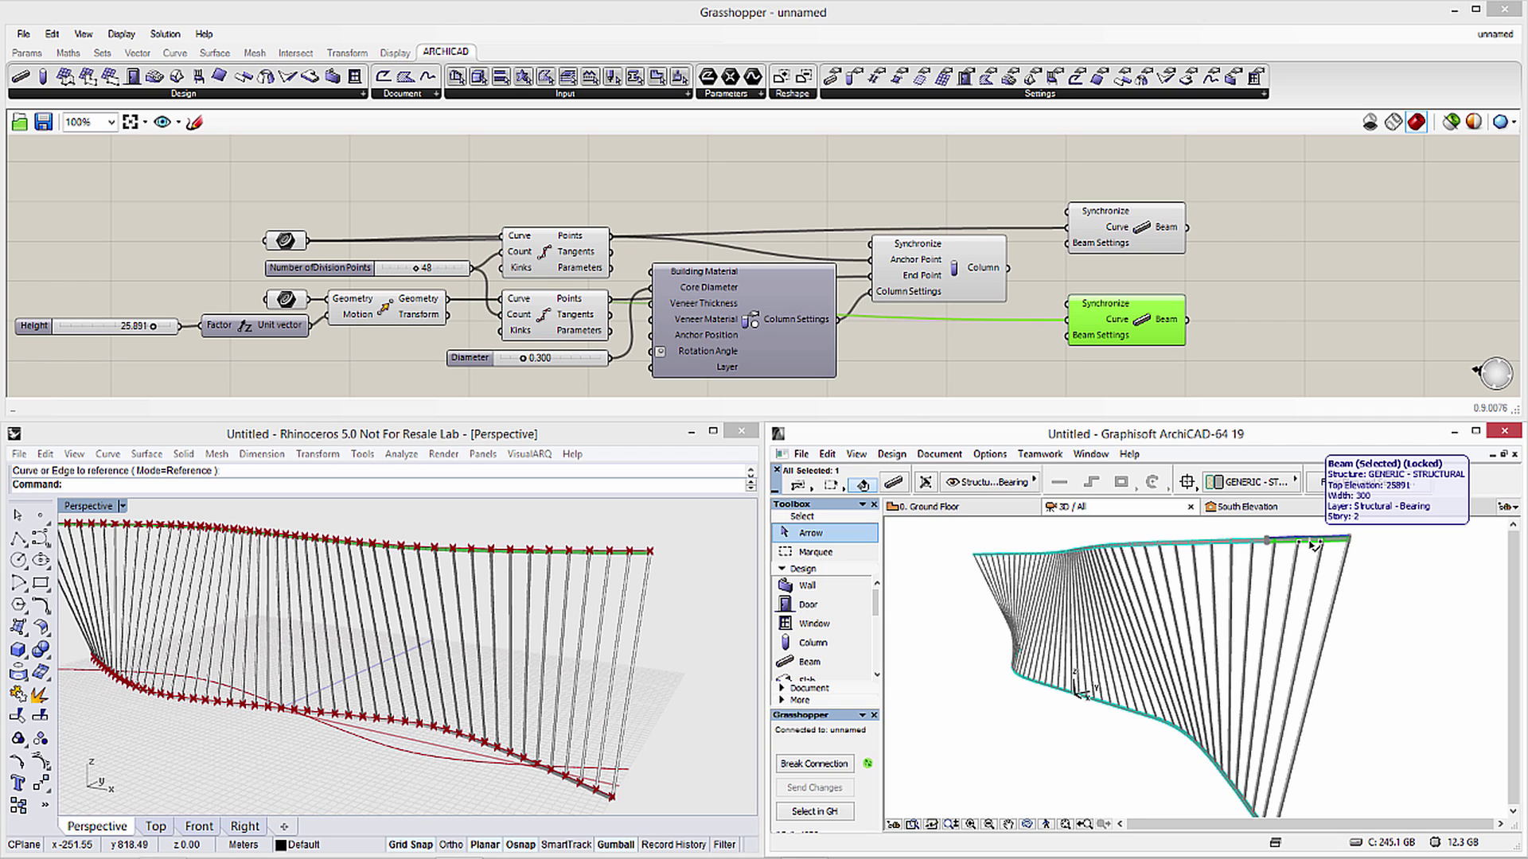
pyautogui.click(1416, 557)
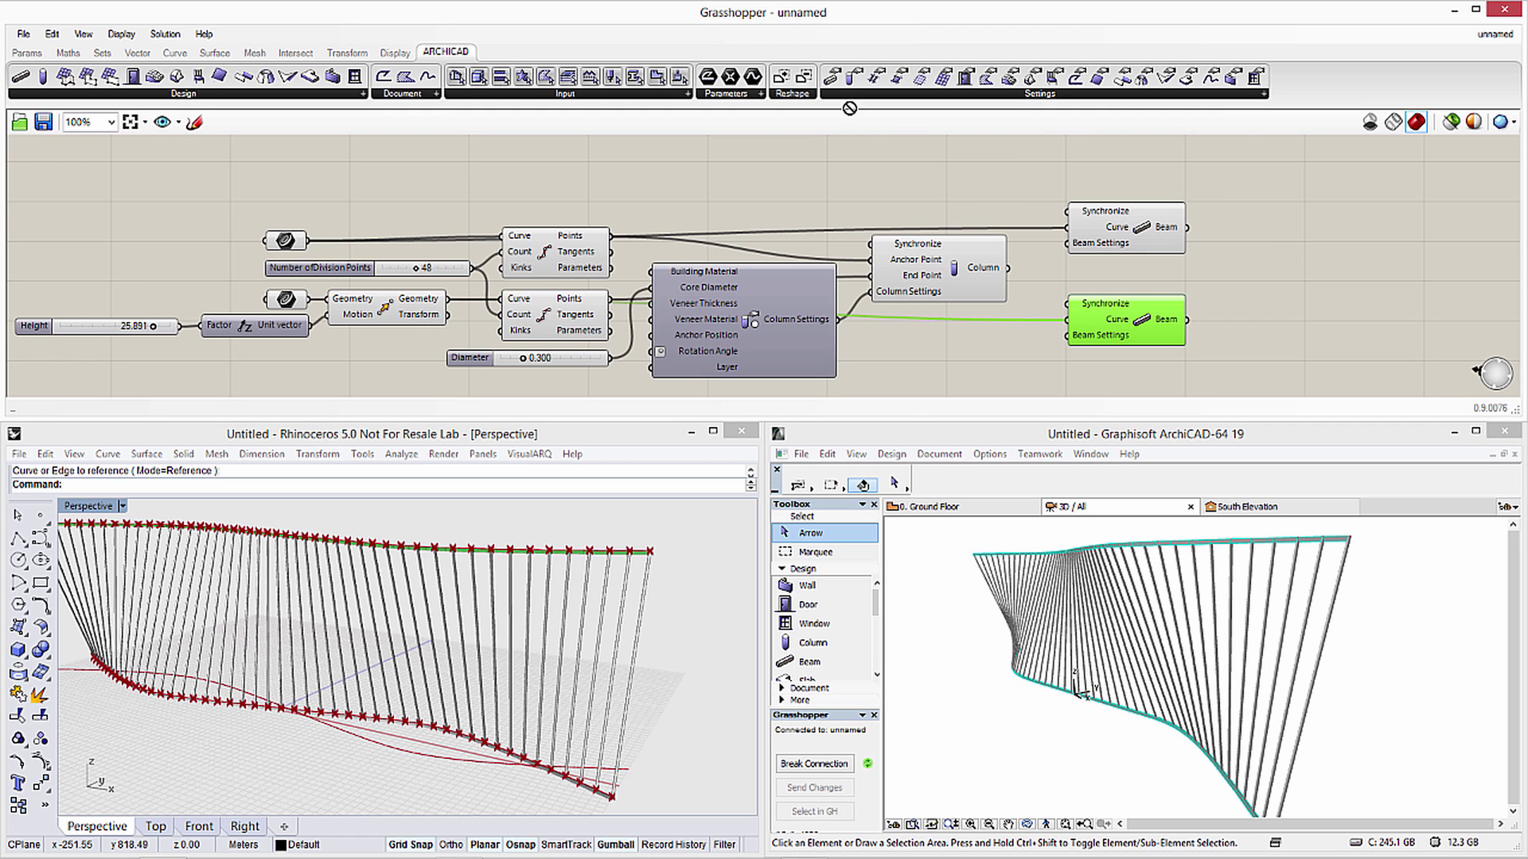
# Place a Beam Settings component ahead of both Beam components, moving the beams right
pyautogui.click(1035, 349)
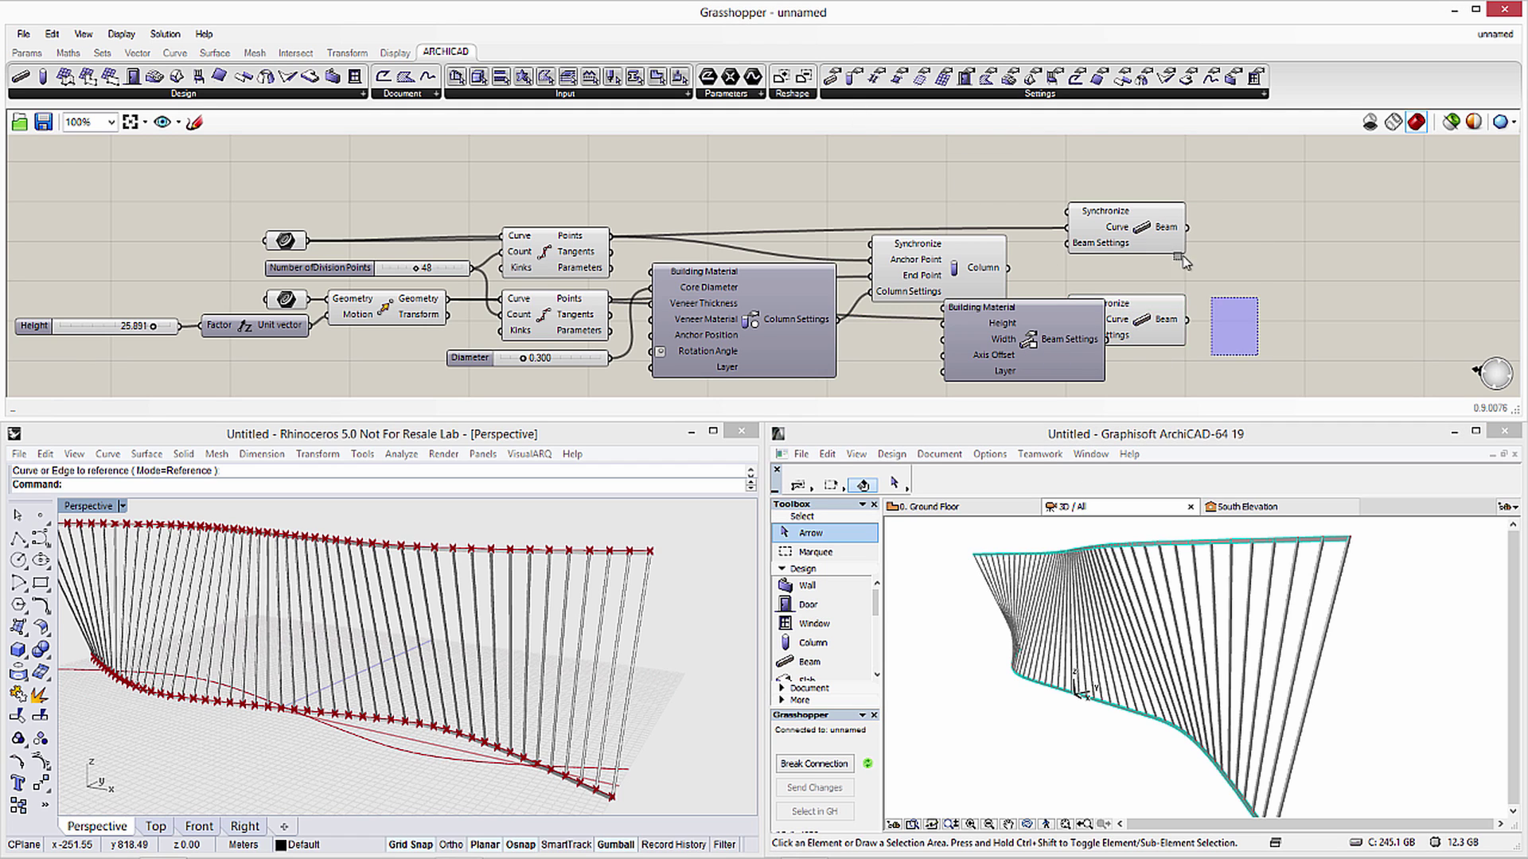
pyautogui.moveTo(1251, 369); pyautogui.dragTo(1063, 191)
pyautogui.moveTo(1161, 238); pyautogui.dragTo(1343, 238)
pyautogui.moveTo(1027, 341)
pyautogui.mouseDown()
pyautogui.moveTo(1170, 296)
pyautogui.moveTo(1178, 275)
pyautogui.mouseUp()
# Copy the Diameter slider as Dimension at 0.689 and feed Beam Settings to both beams
pyautogui.click(479, 357)
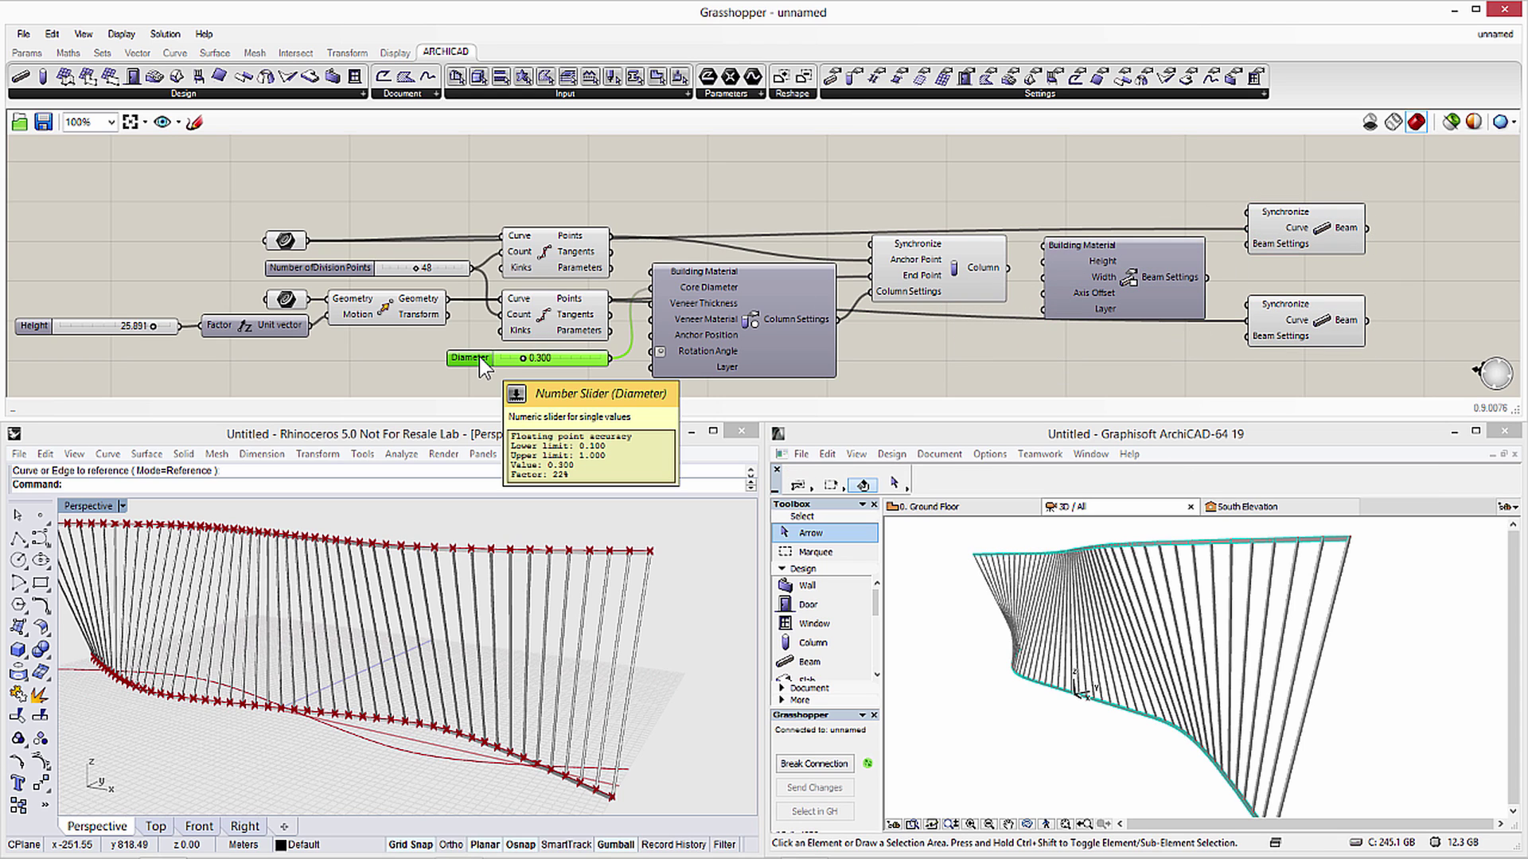
pyautogui.moveTo(478, 357)
pyautogui.keyDown('alt'); pyautogui.mouseDown()
pyautogui.moveTo(844, 211)
pyautogui.moveTo(872, 327)
pyautogui.mouseUp(); pyautogui.keyUp('alt')
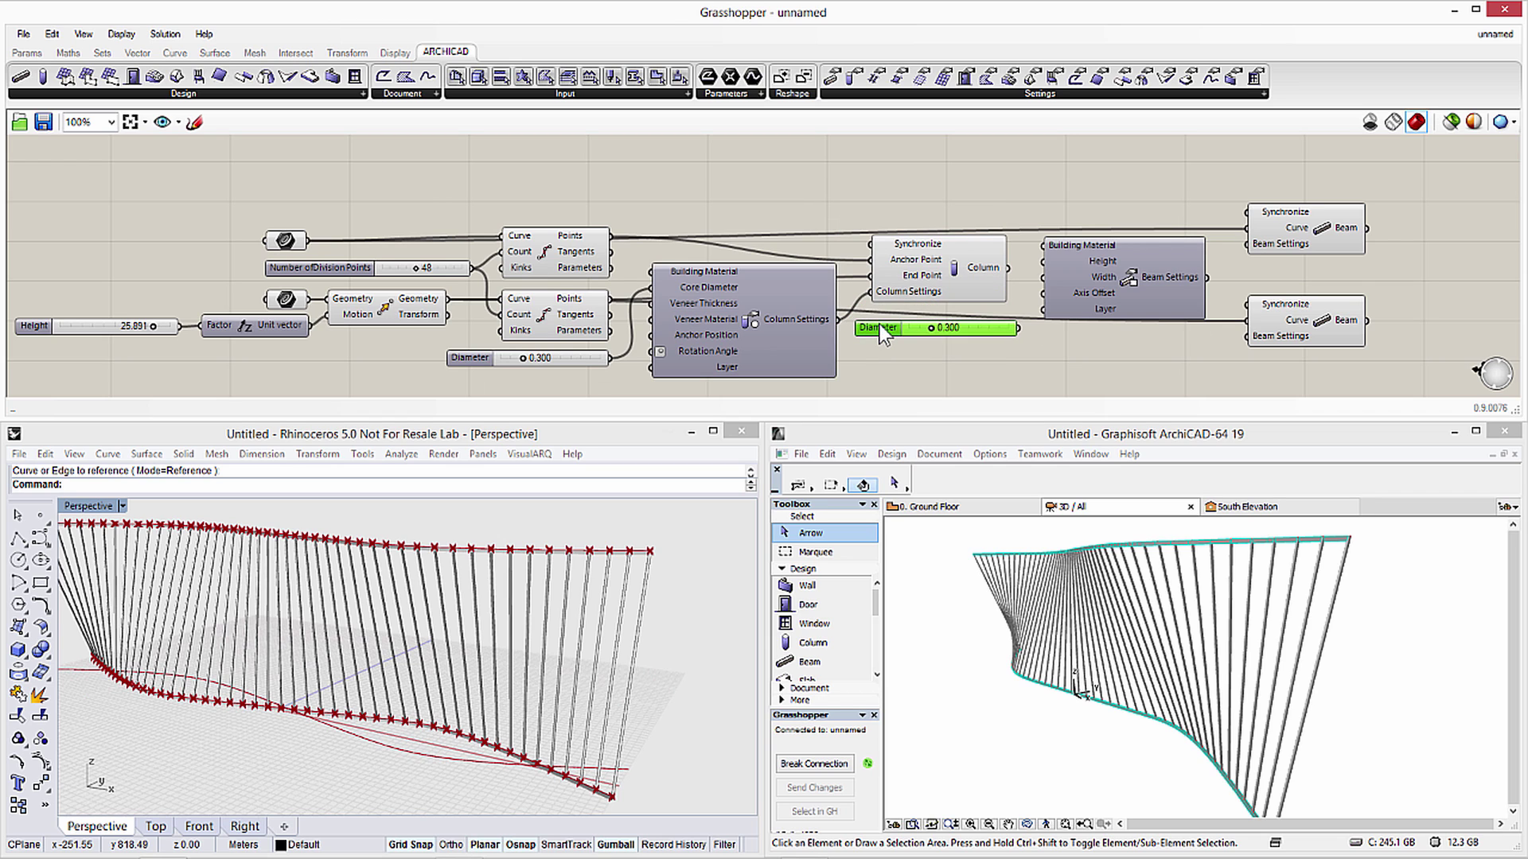
pyautogui.doubleClick(873, 321)
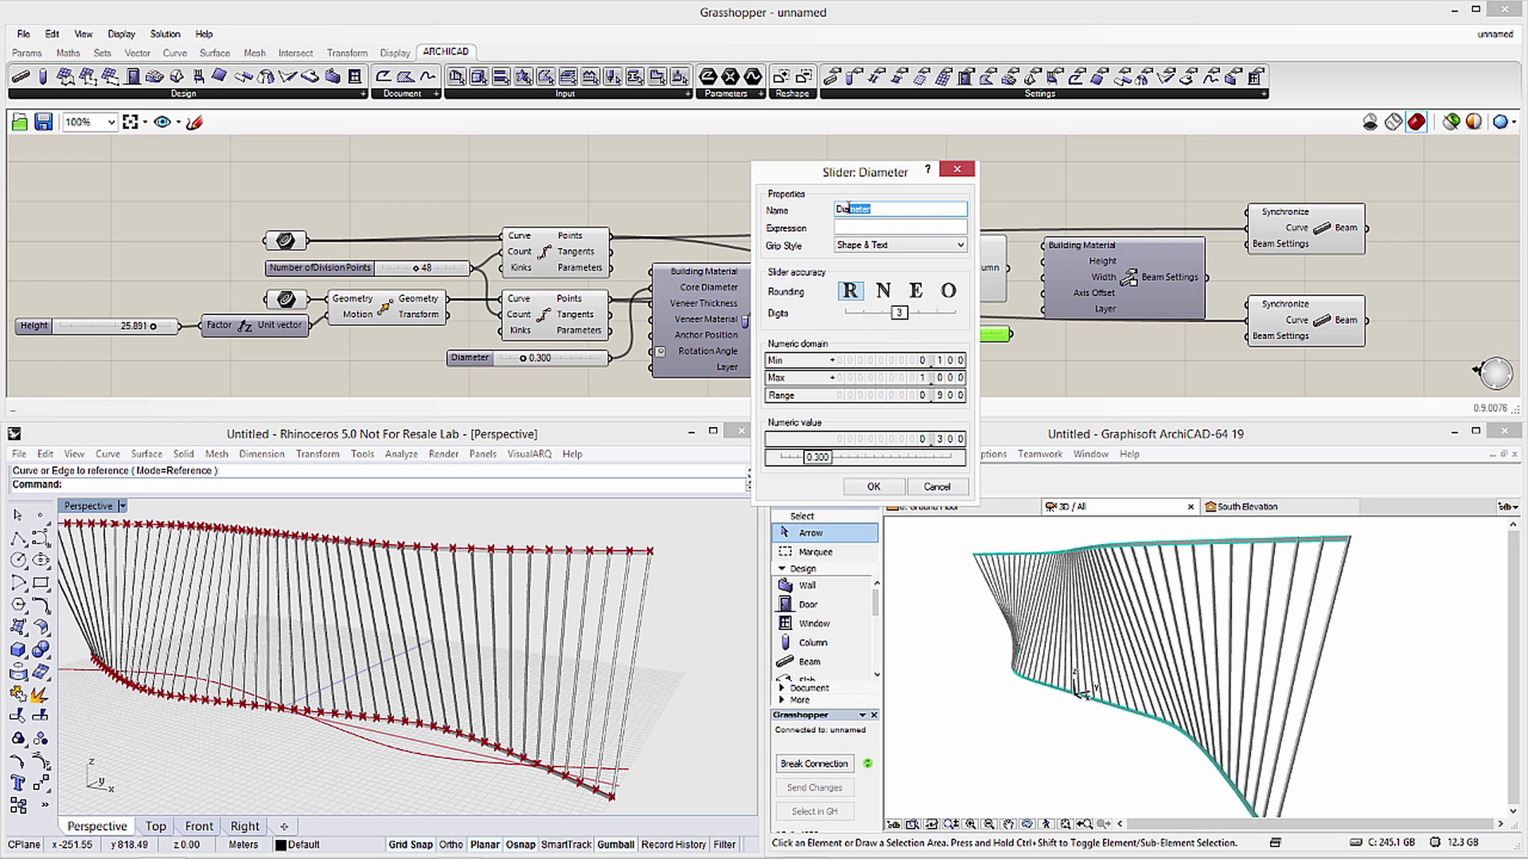
pyautogui.write('imension')
pyautogui.click(876, 487)
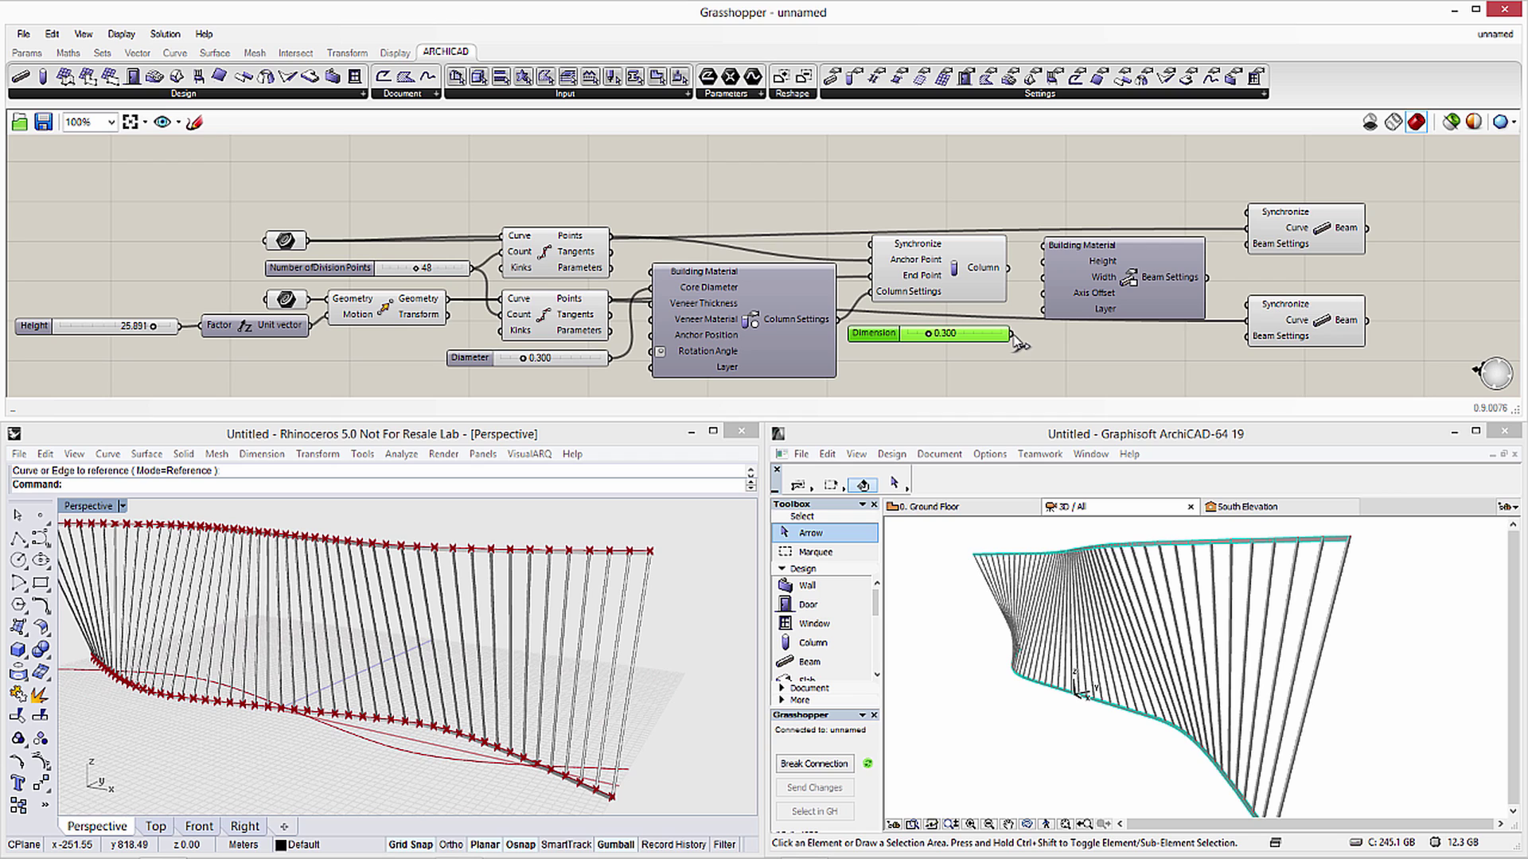
pyautogui.moveTo(1012, 334); pyautogui.dragTo(1046, 290)
pyautogui.moveTo(929, 334); pyautogui.dragTo(970, 337)
pyautogui.moveTo(1208, 279); pyautogui.dragTo(1249, 246)
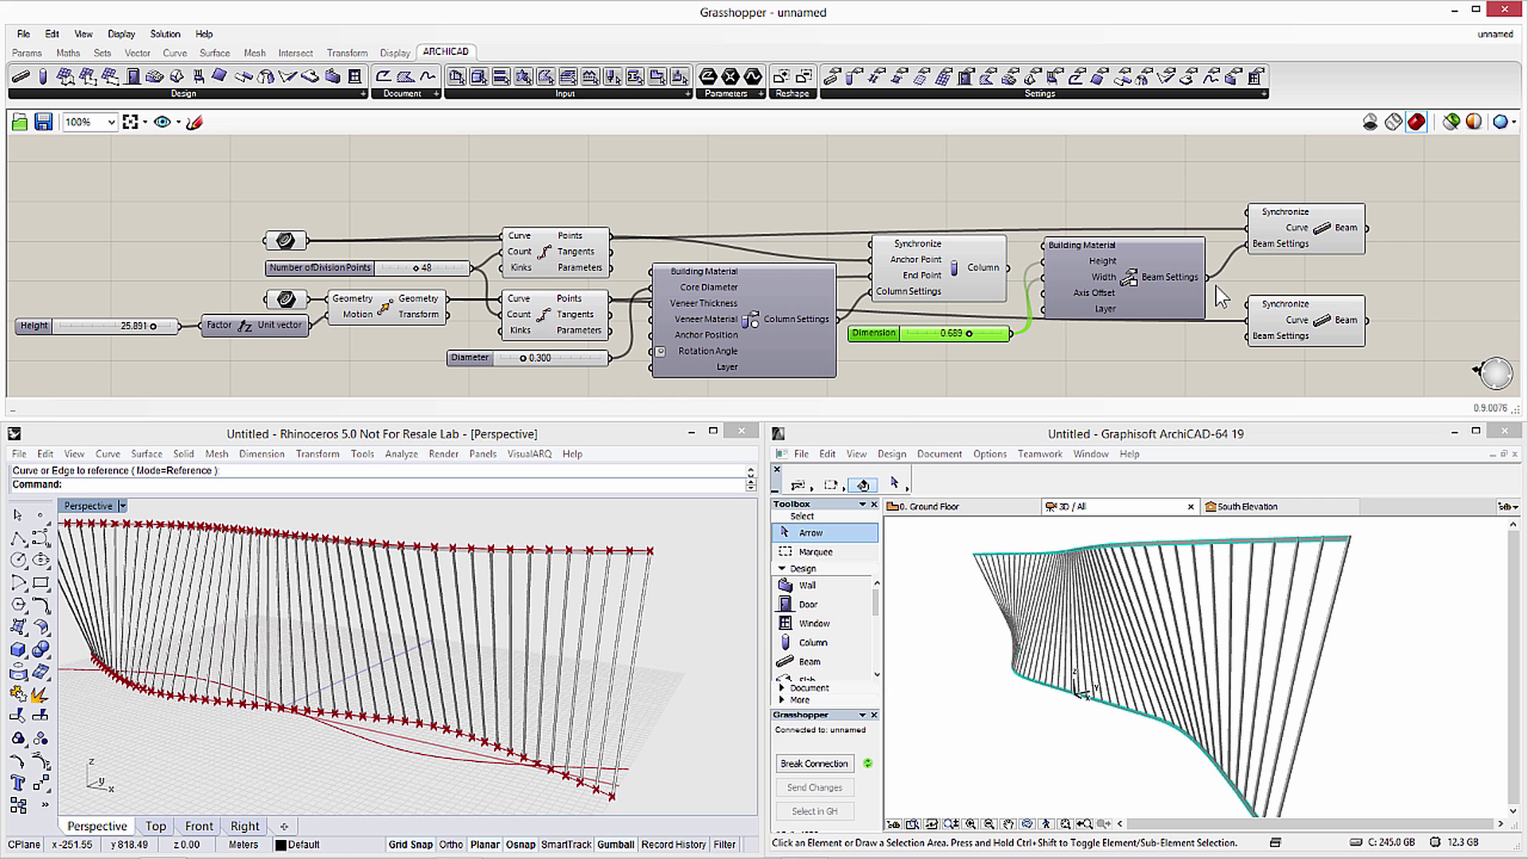
pyautogui.moveTo(1227, 320); pyautogui.dragTo(1249, 336)
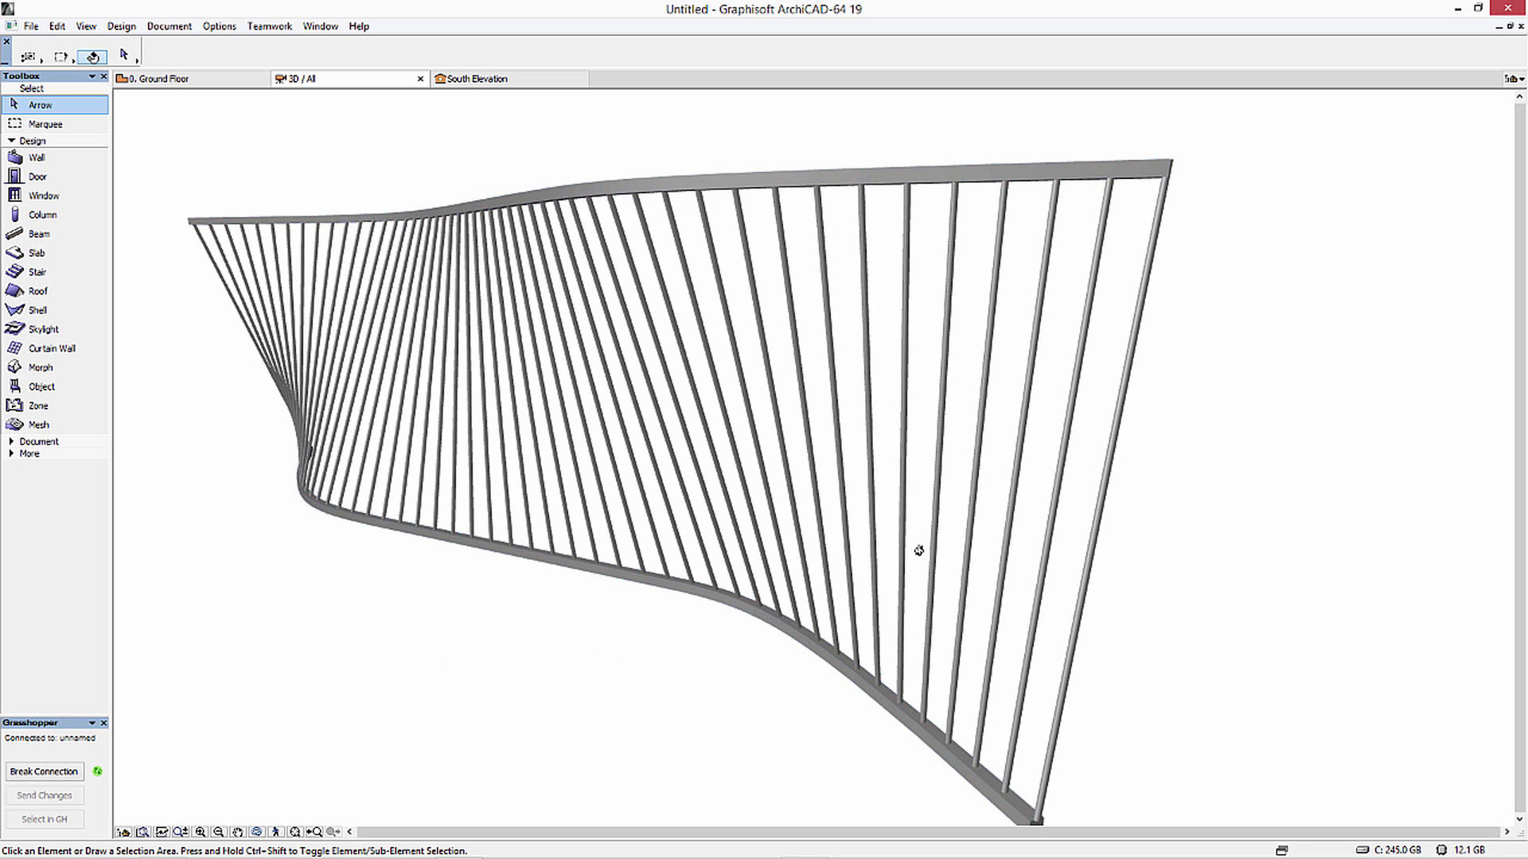
pyautogui.moveTo(917, 549)
pyautogui.keyDown('shift'); pyautogui.mouseDown(button='middle')
pyautogui.moveTo(522, 520)
pyautogui.moveTo(265, 543)
pyautogui.mouseUp(button='middle'); pyautogui.keyUp('shift')
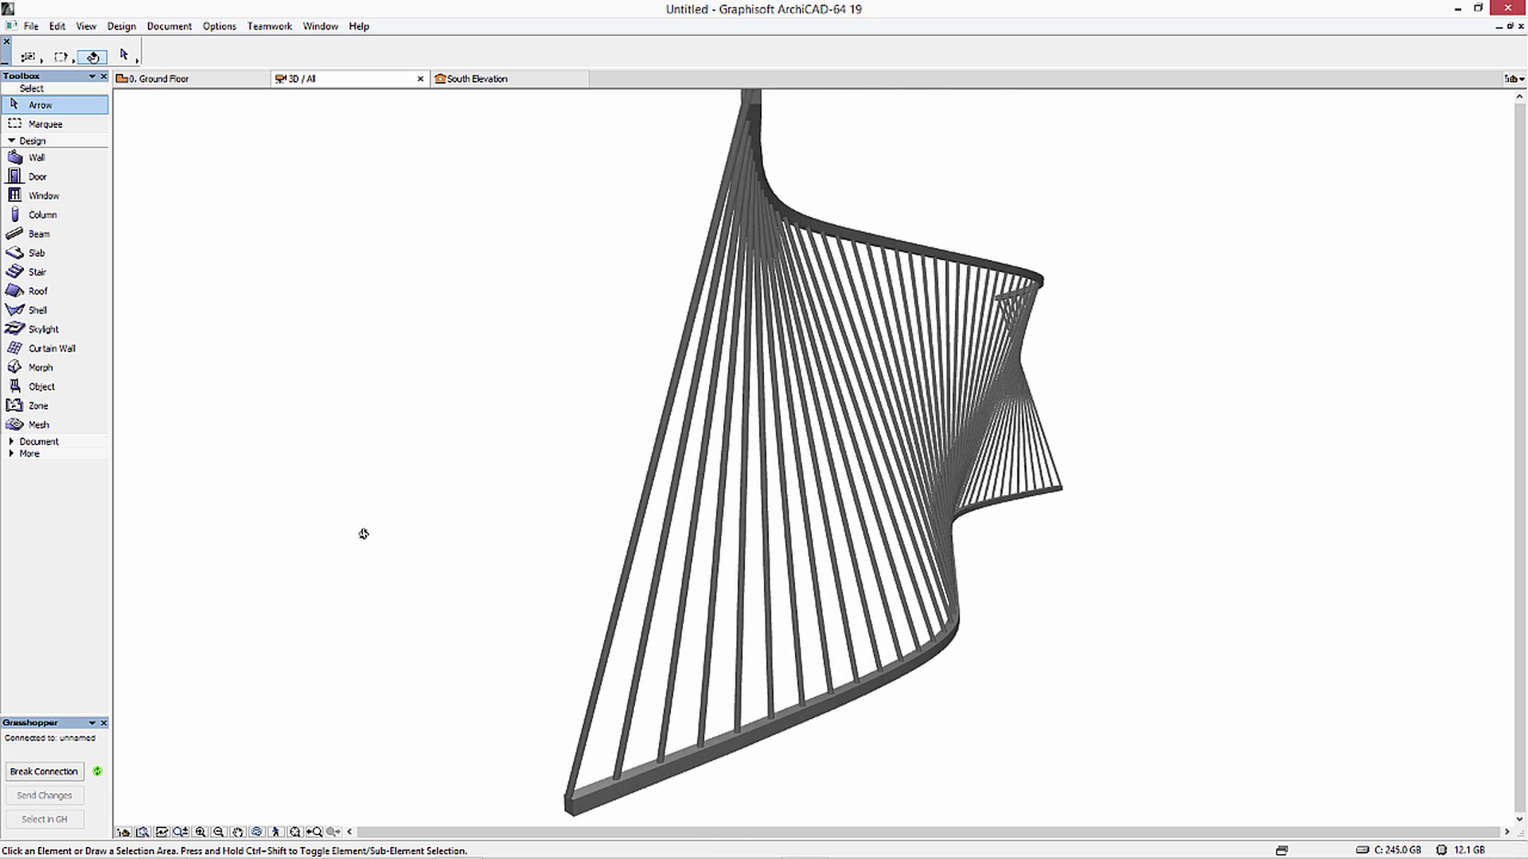
pyautogui.moveTo(690, 481)
pyautogui.keyDown('shift'); pyautogui.mouseDown(button='middle')
pyautogui.moveTo(1134, 452)
pyautogui.moveTo(1230, 499)
pyautogui.moveTo(961, 317)
pyautogui.moveTo(740, 308)
pyautogui.mouseUp(button='middle'); pyautogui.keyUp('shift')
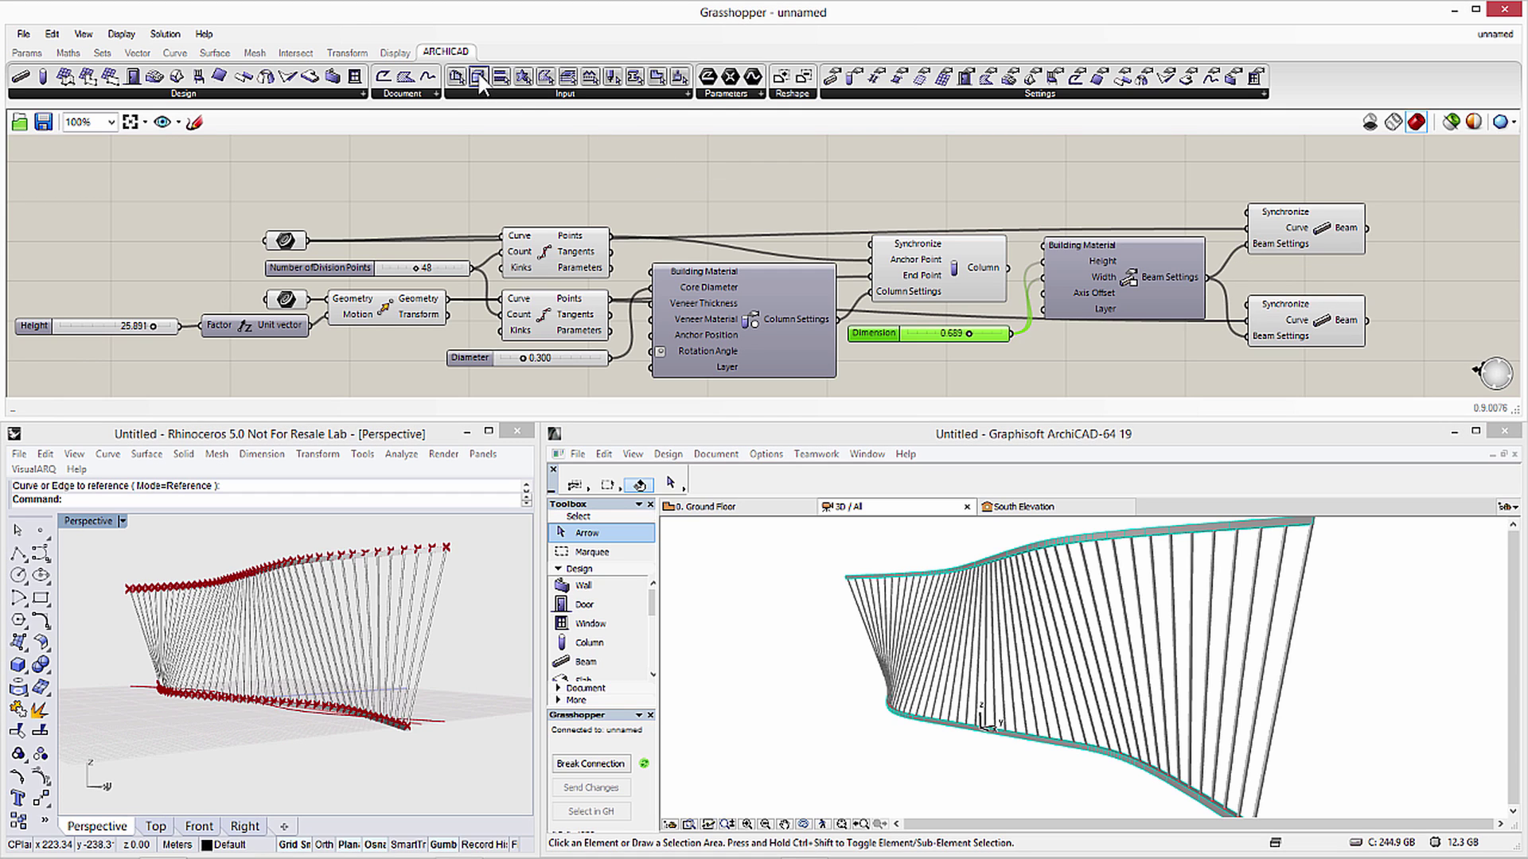
# Add a Building Material set to Timber - Structural and wire it into Beam Settings
pyautogui.moveTo(534, 84); pyautogui.dragTo(982, 213)
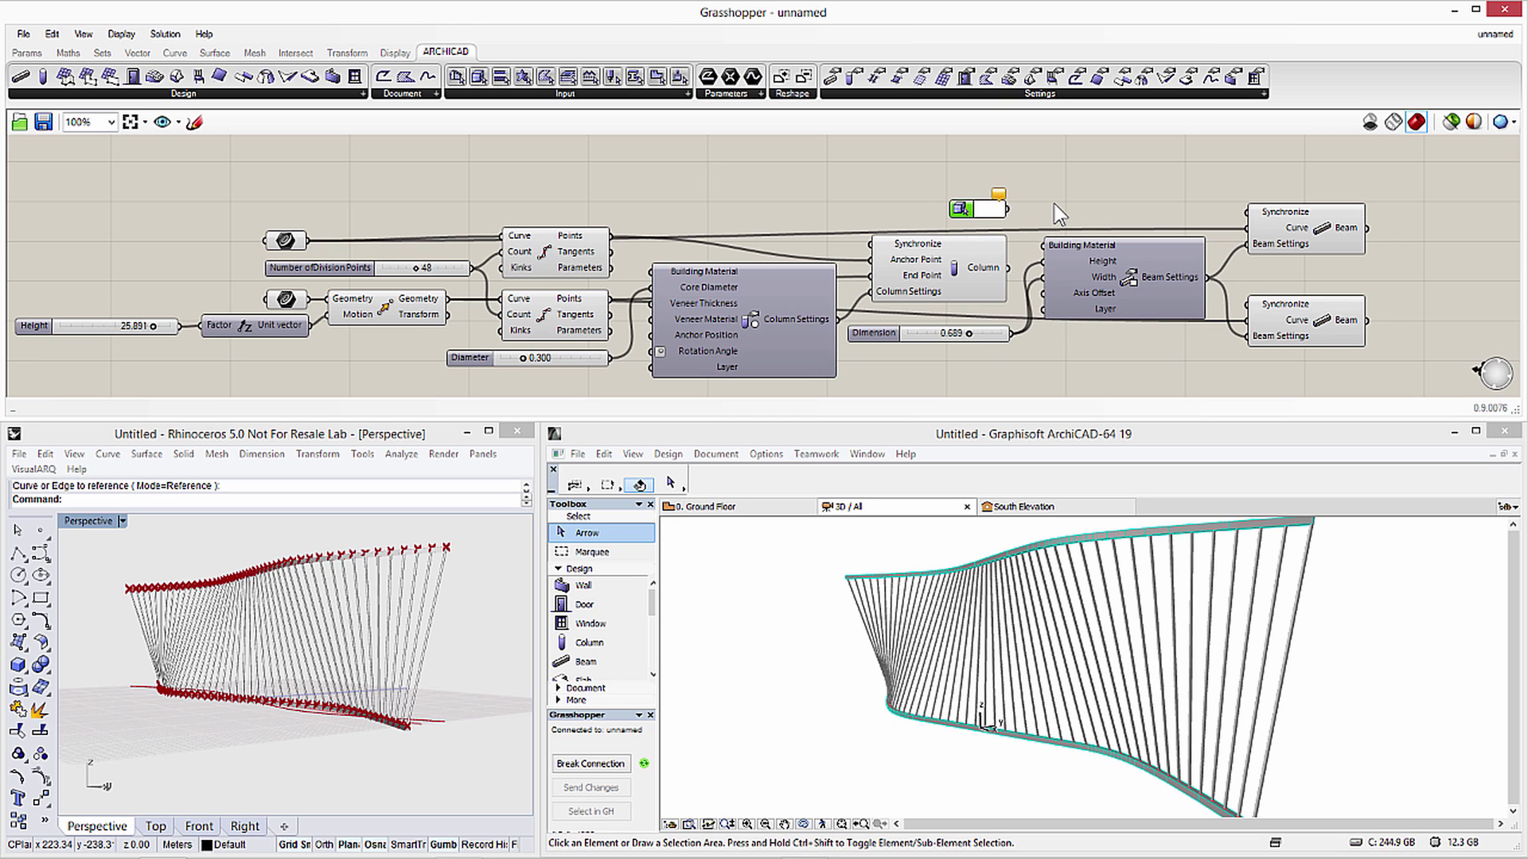
pyautogui.doubleClick(990, 210)
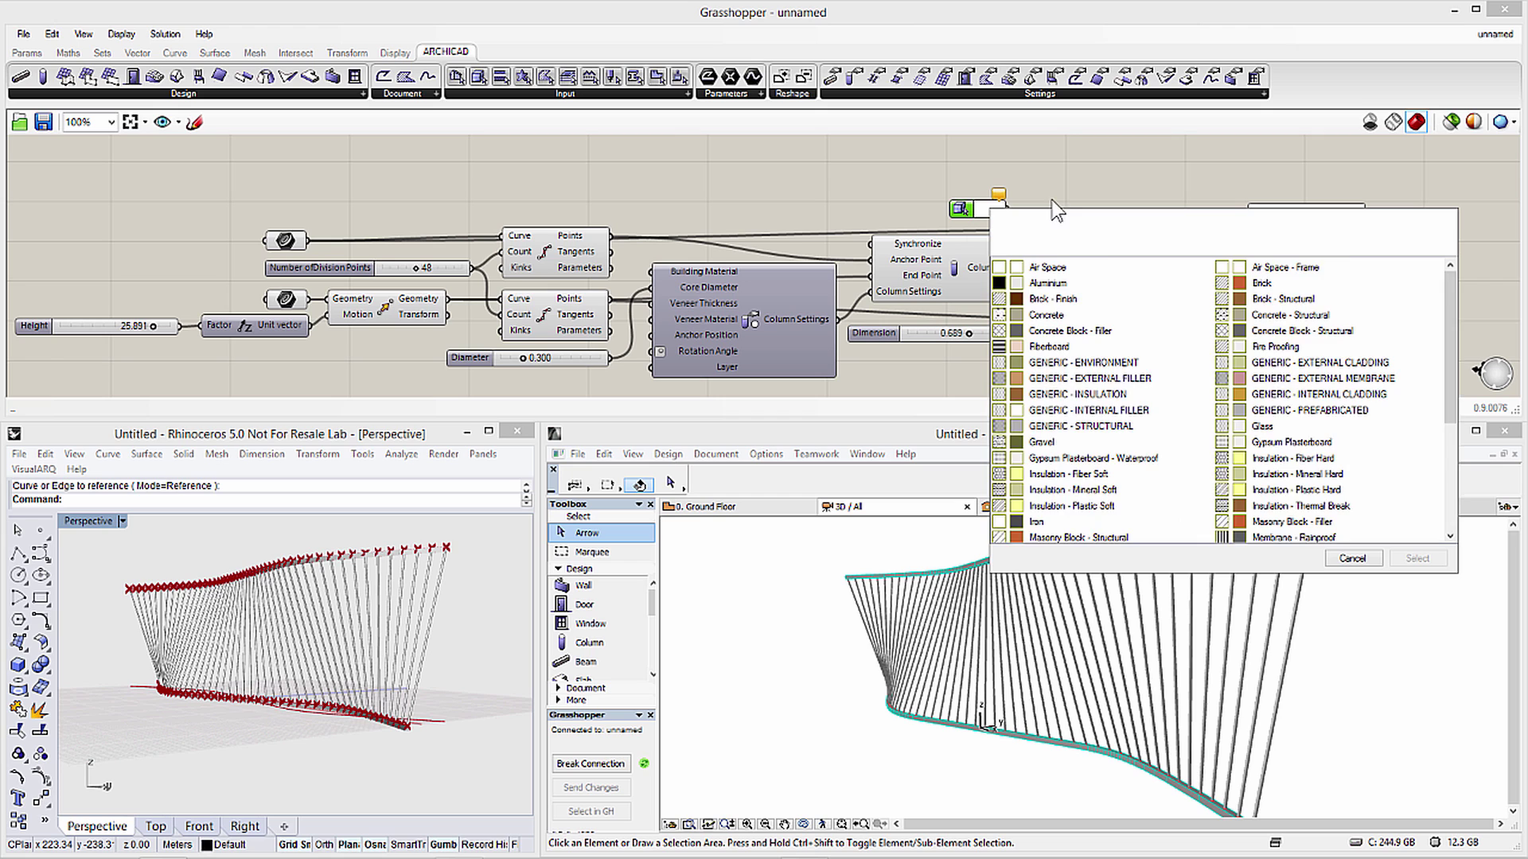
pyautogui.scroll(-5, 1194, 394)
pyautogui.click(1063, 515)
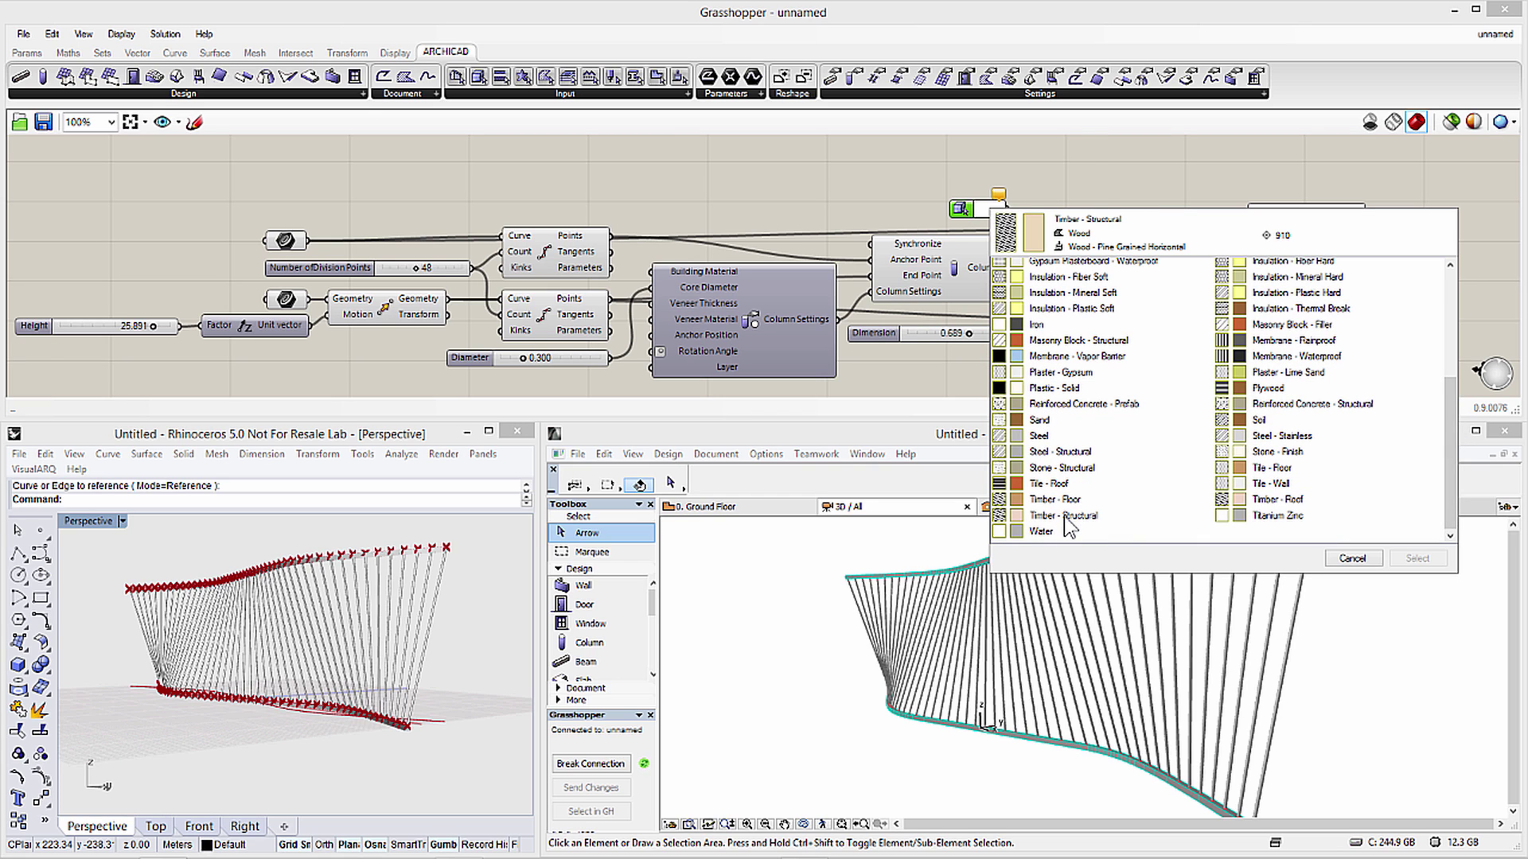
pyautogui.click(1064, 515)
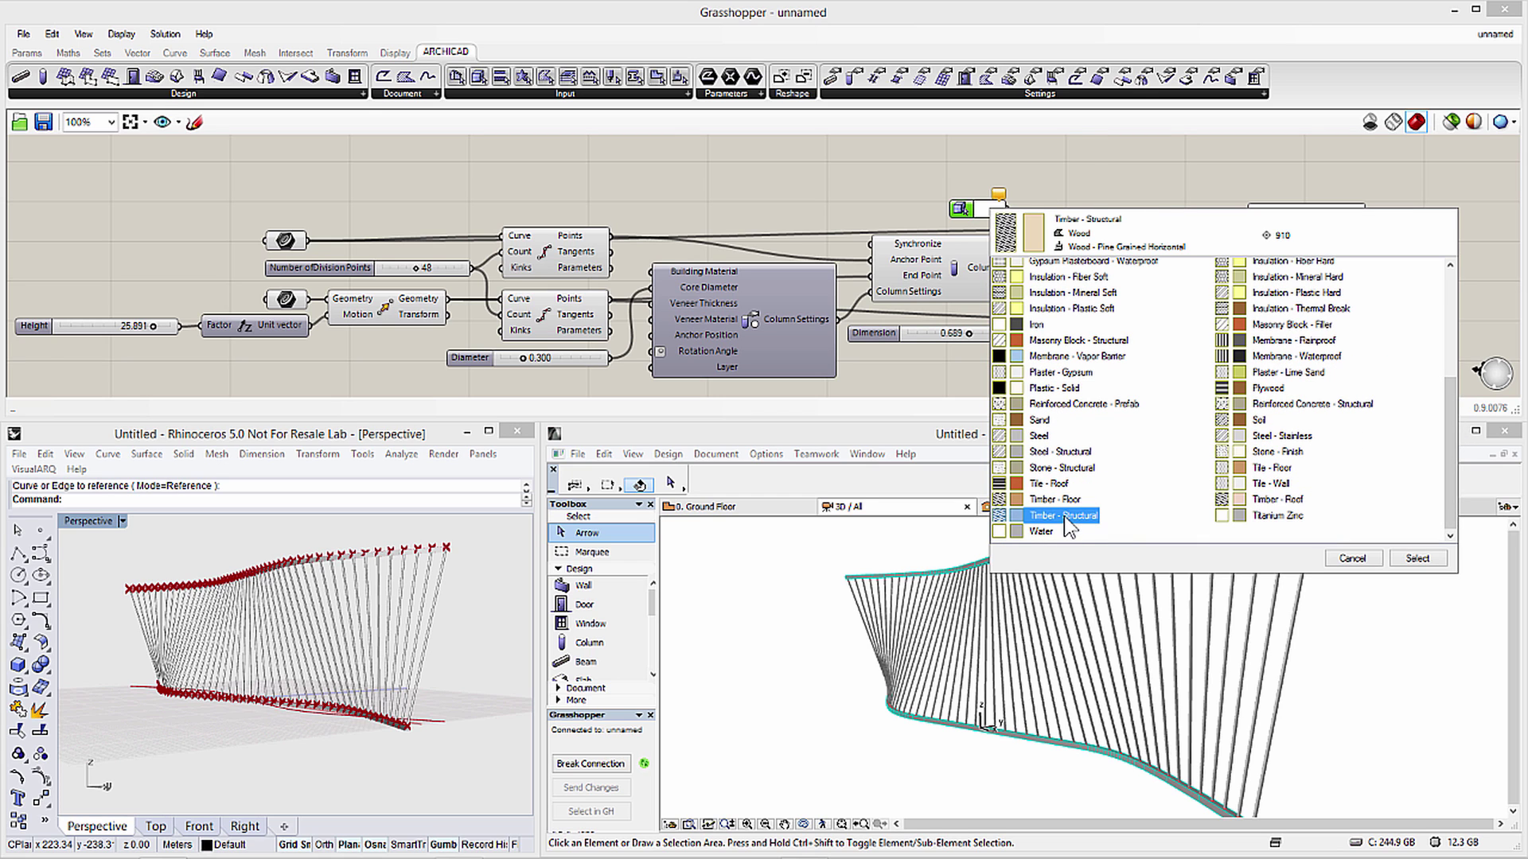
pyautogui.click(1421, 558)
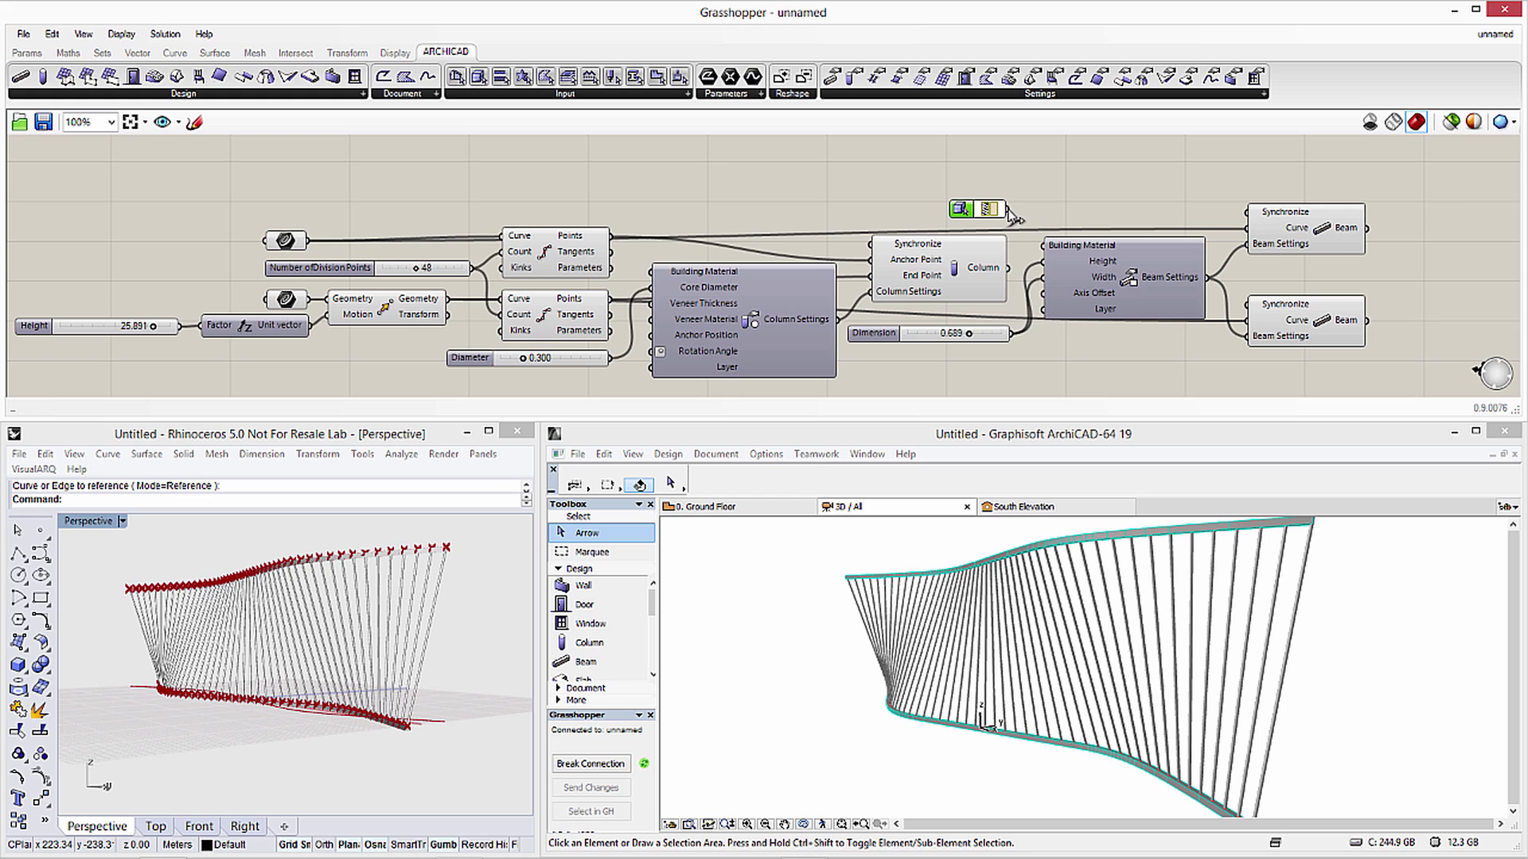
pyautogui.moveTo(1005, 210); pyautogui.dragTo(1043, 255)
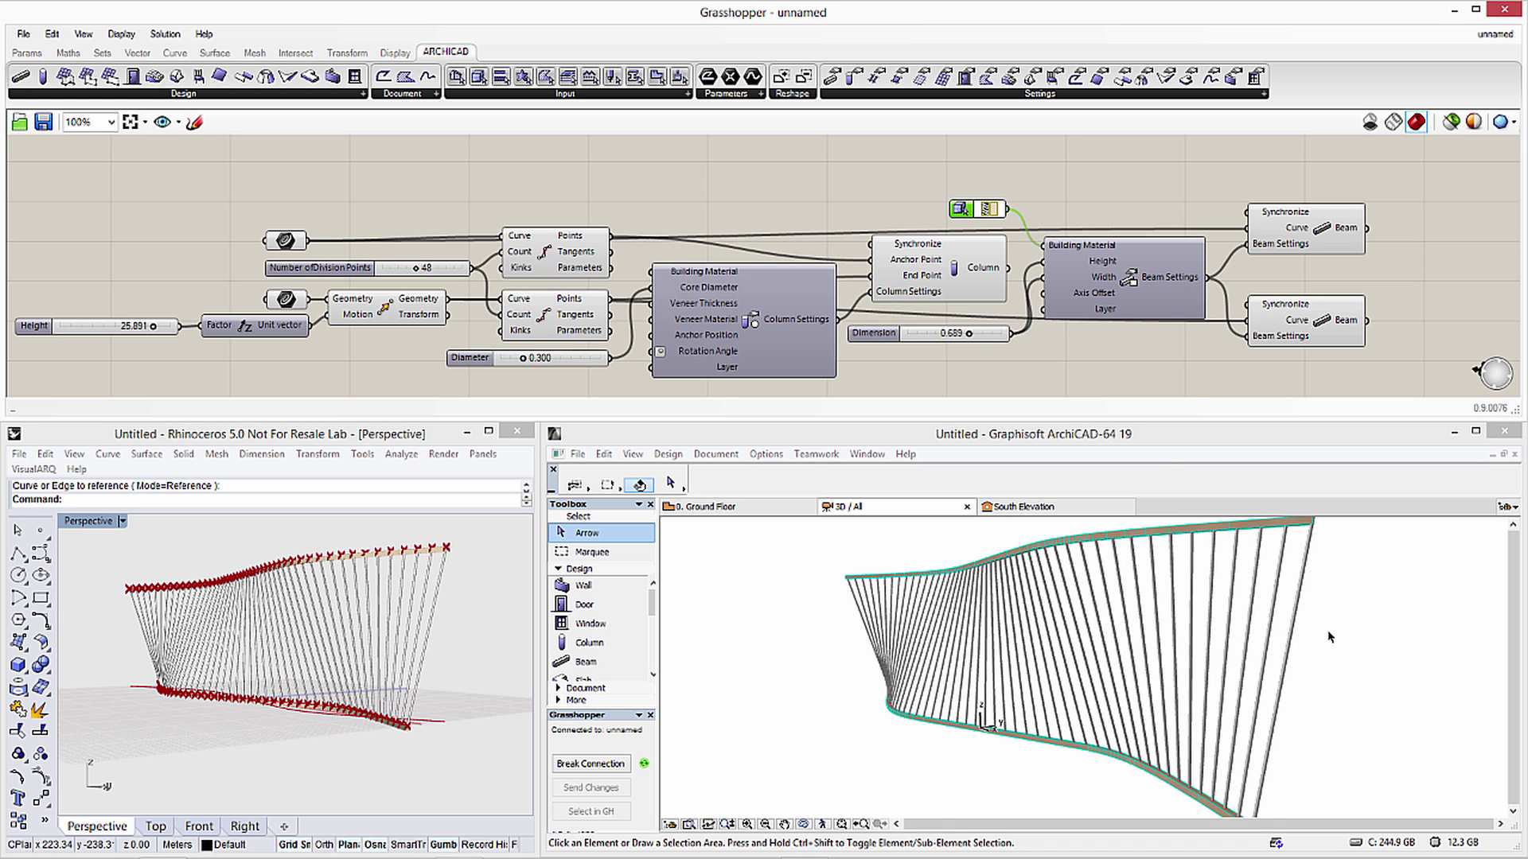
pyautogui.scroll(5, 1314, 621)
pyautogui.scroll(2, 1112, 567)
# Inspect the wooden beam in ArchiCAD, then change the material to Steel - Structural
pyautogui.click(1112, 567)
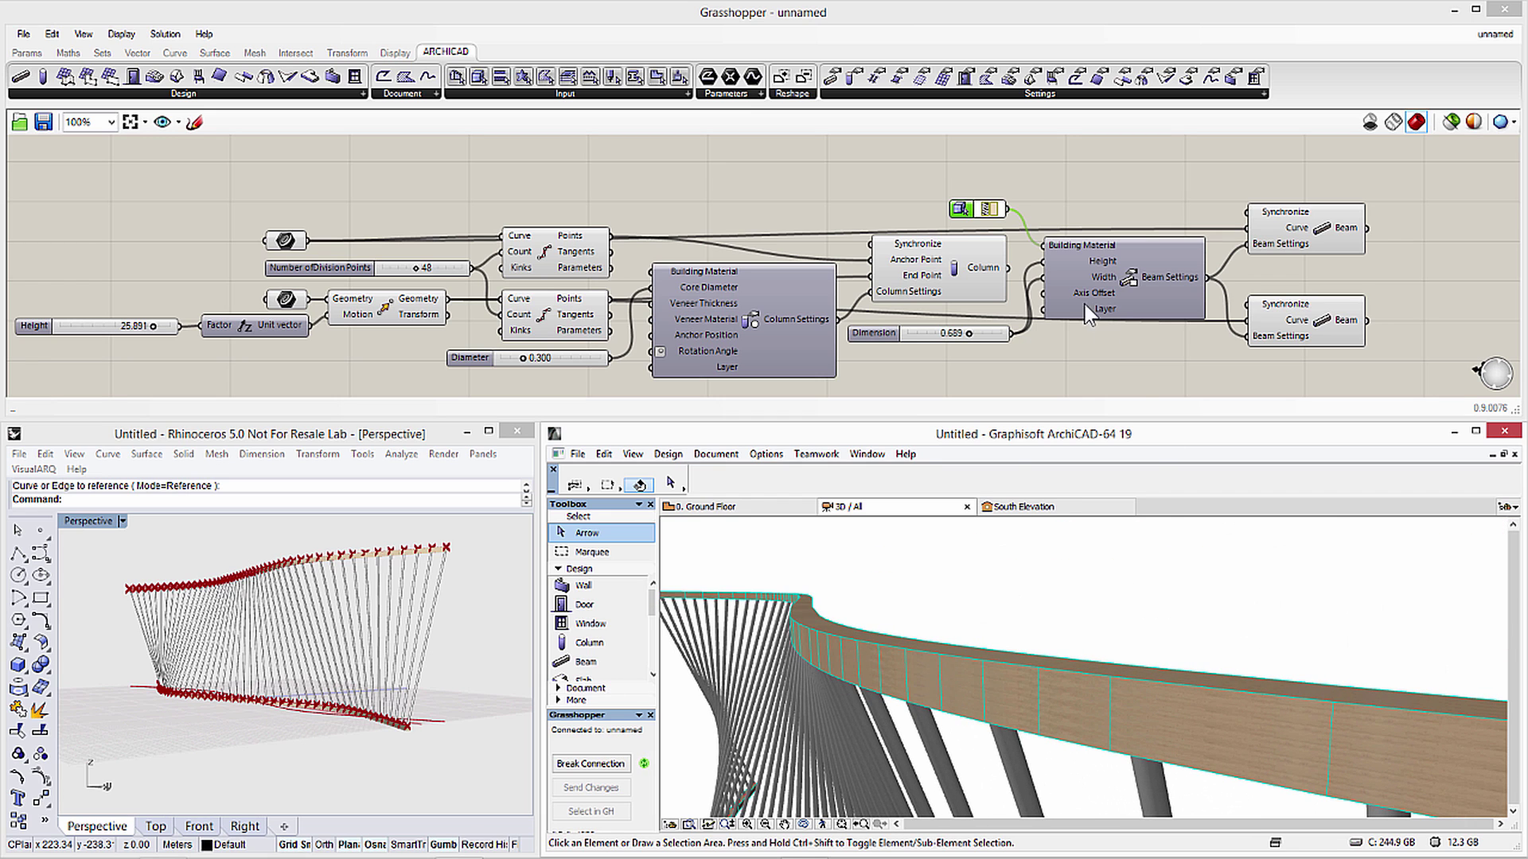
pyautogui.doubleClick(1002, 211)
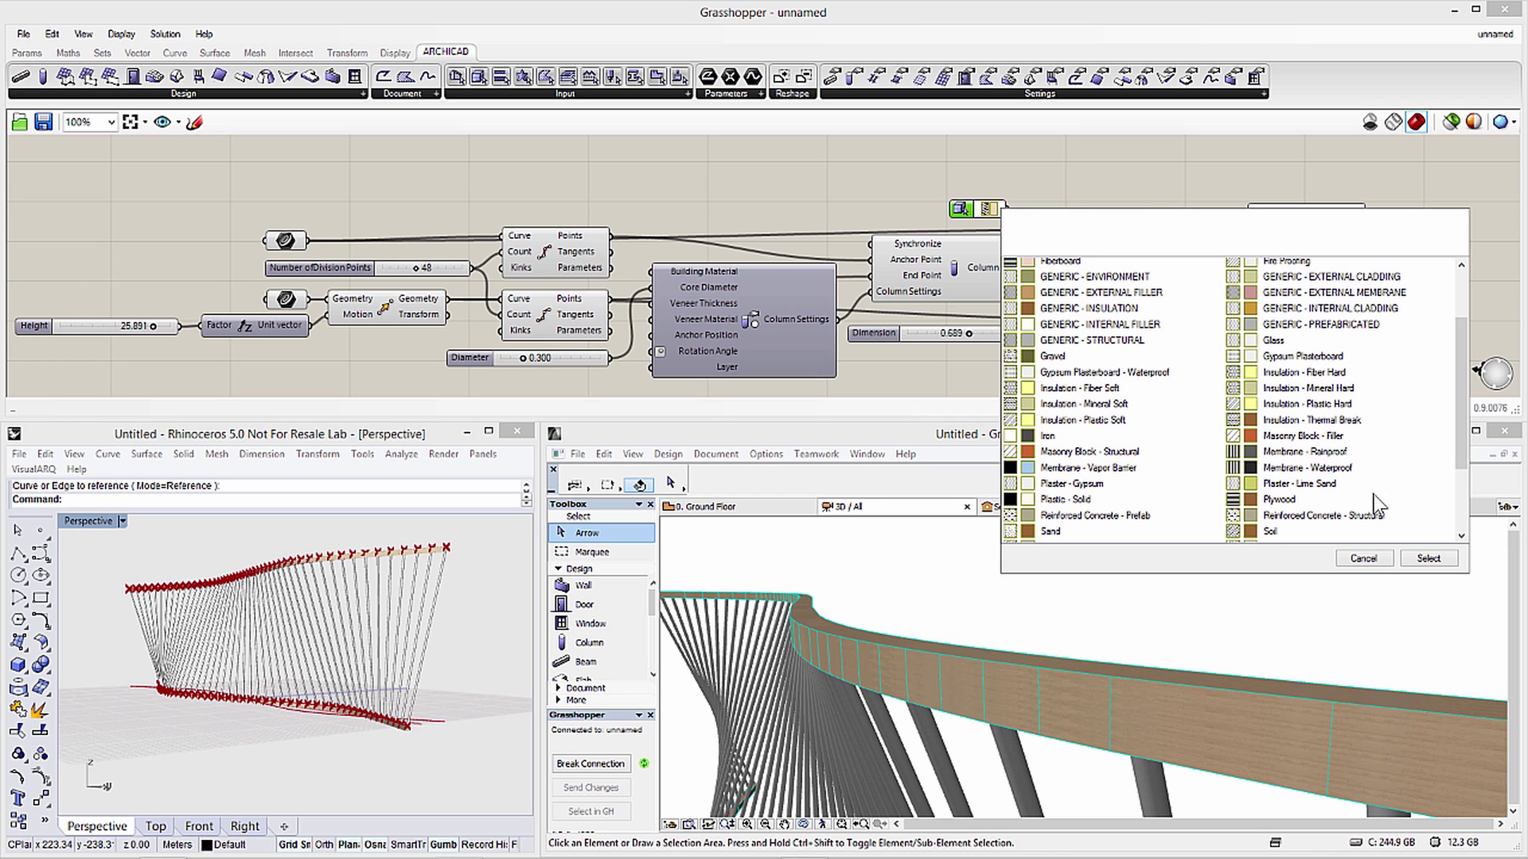
pyautogui.scroll(-5, 1444, 464)
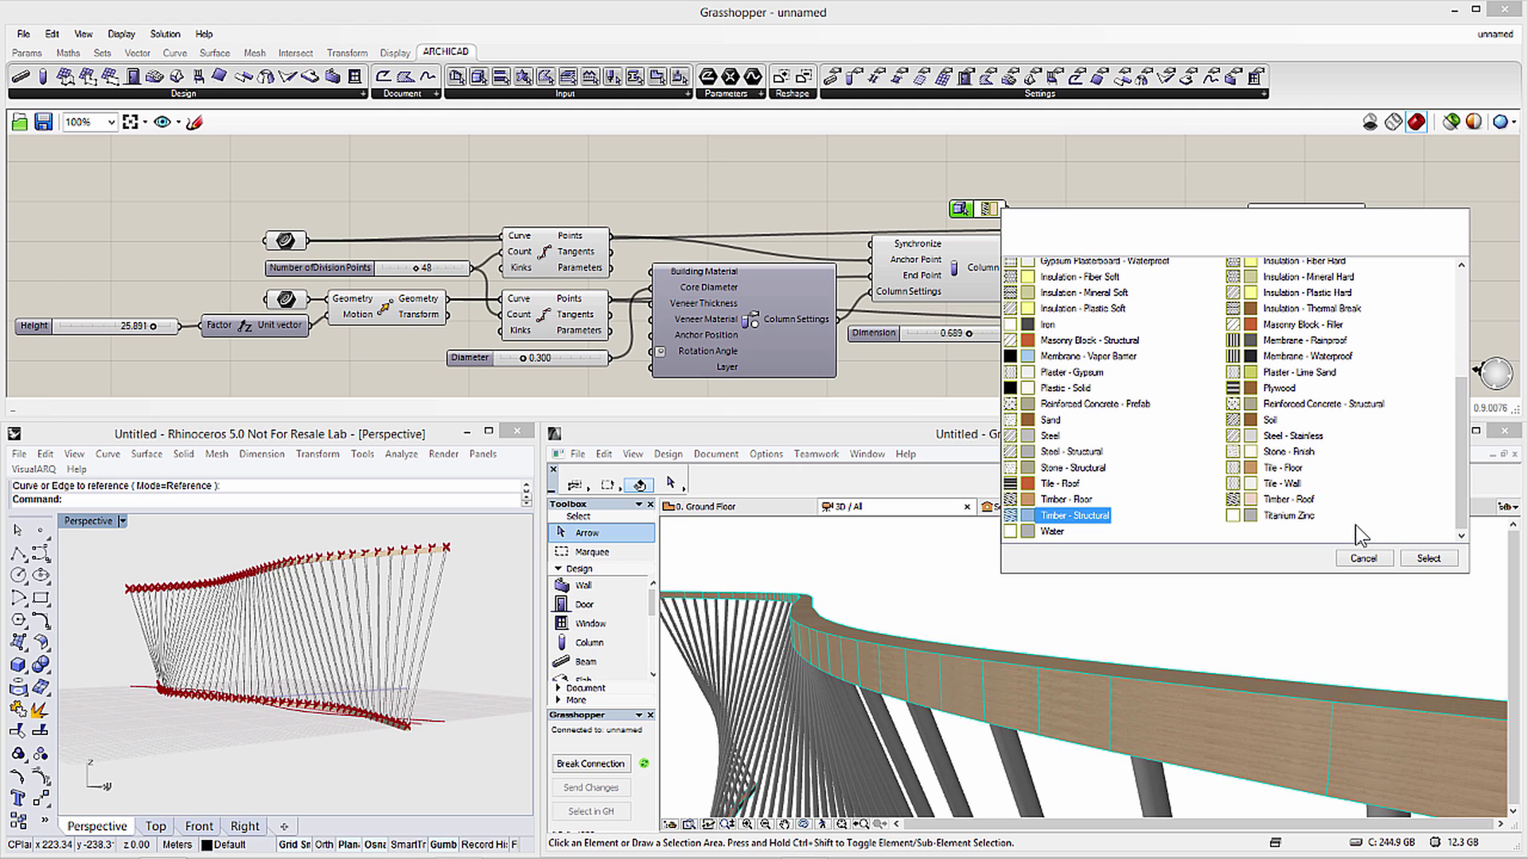
pyautogui.click(1070, 451)
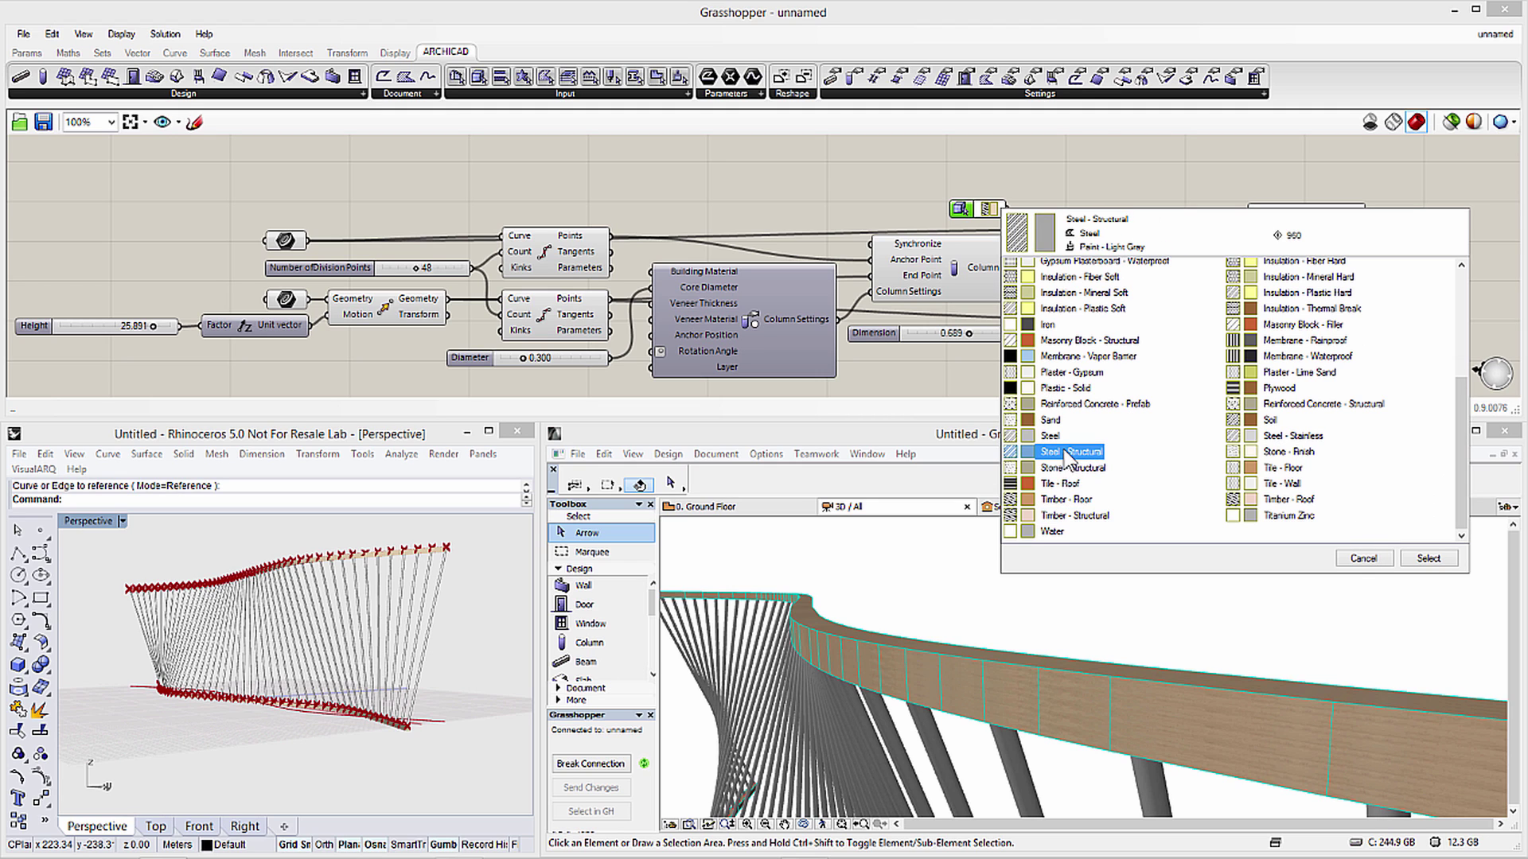
pyautogui.click(1428, 559)
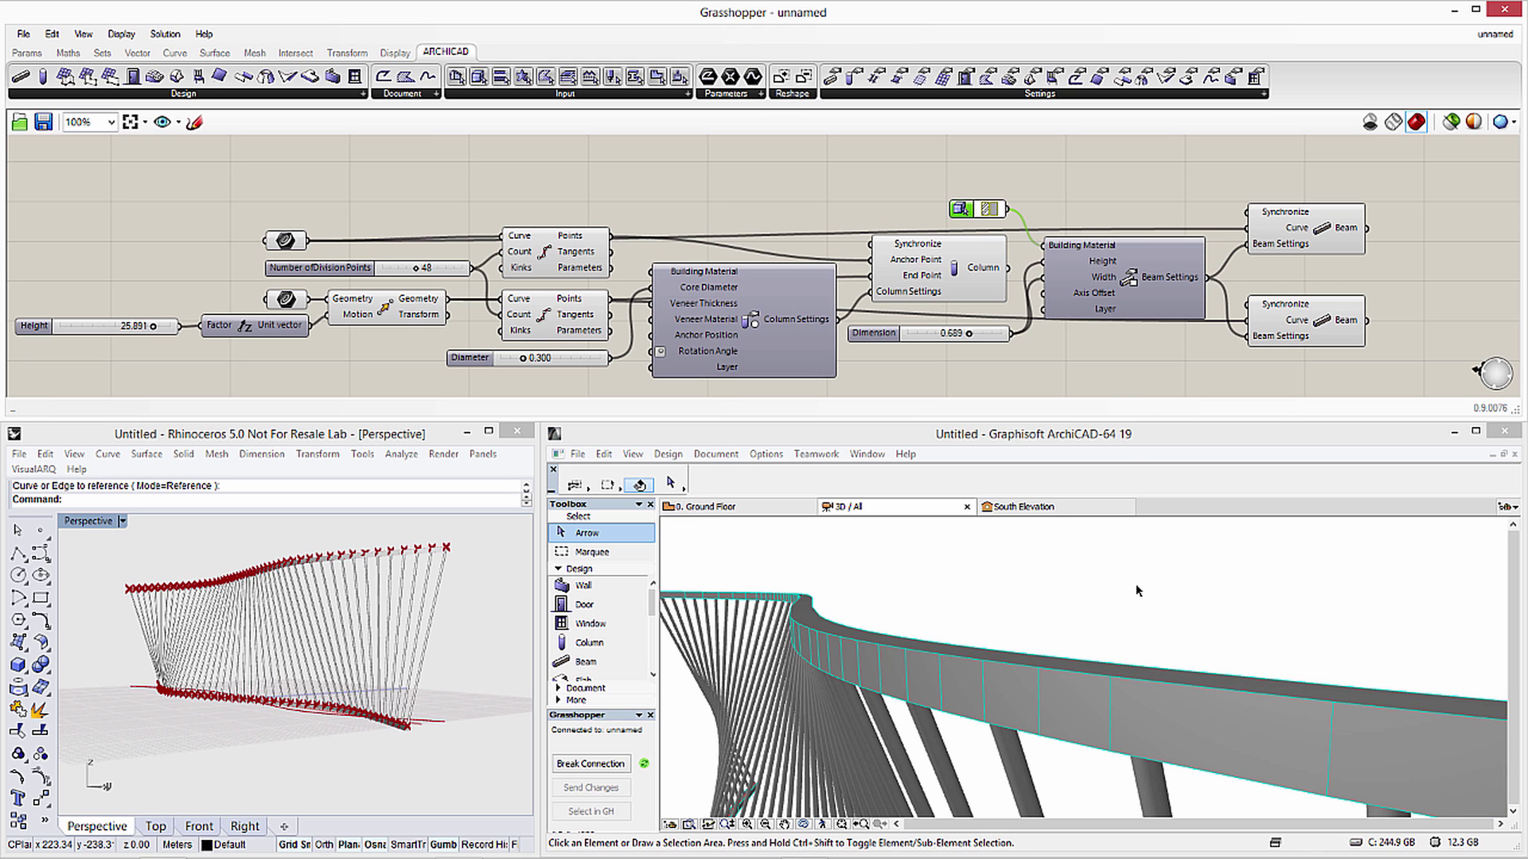
pyautogui.scroll(-2, 1117, 626)
pyautogui.scroll(-1, 1134, 624)
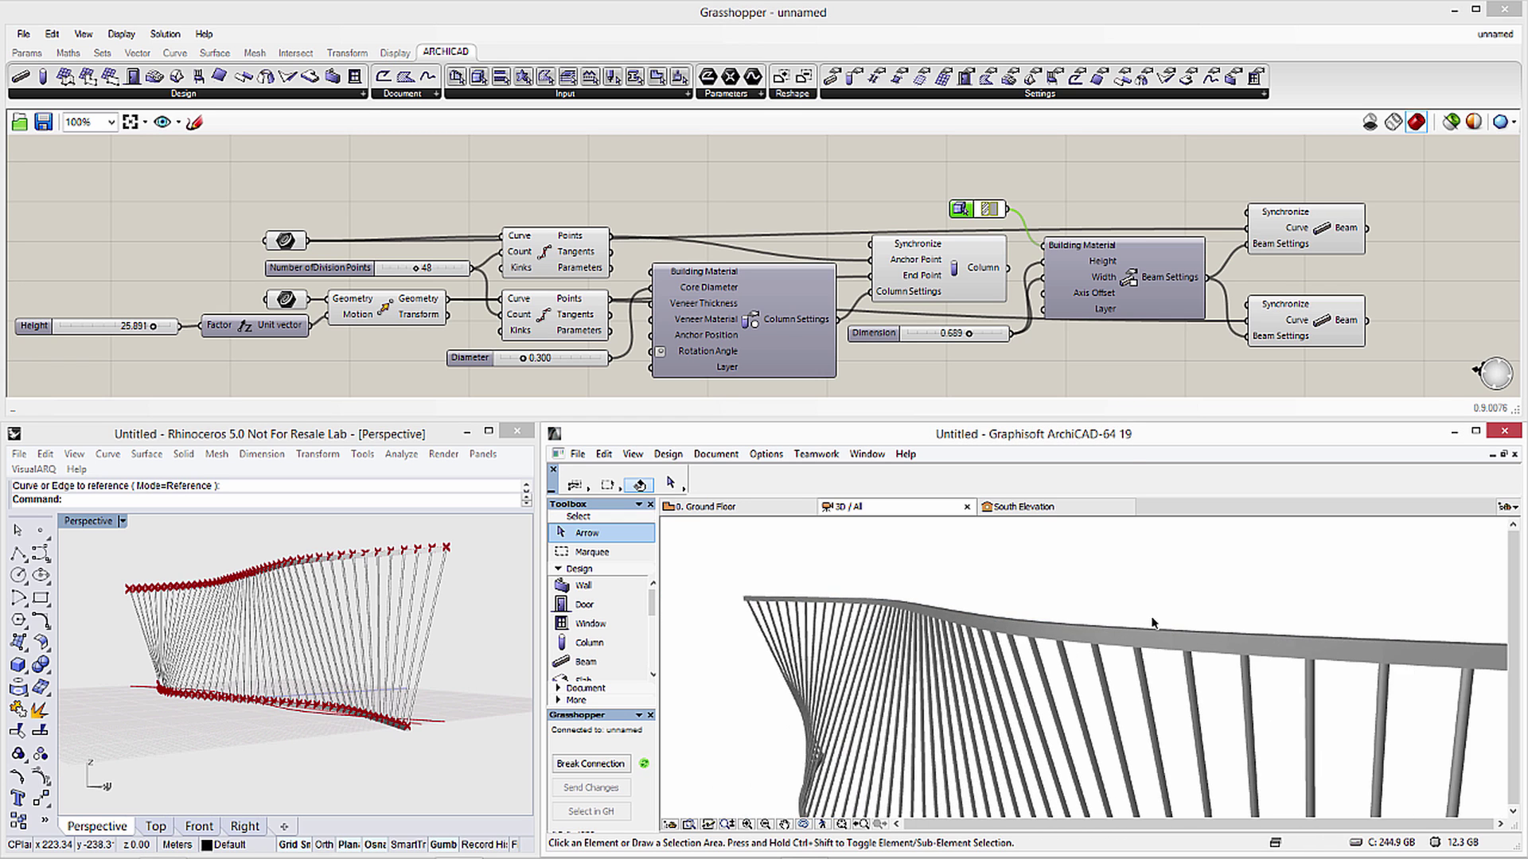
pyautogui.scroll(-1, 1153, 627)
pyautogui.scroll(-2, 1169, 641)
# Orbit the model, select a structural member in ArchiCAD, and open the Window menu
pyautogui.moveTo(1169, 641)
pyautogui.keyDown('shift'); pyautogui.mouseDown(button='middle')
pyautogui.moveTo(1192, 672)
pyautogui.moveTo(1139, 677)
pyautogui.mouseUp(button='middle'); pyautogui.keyUp('shift')
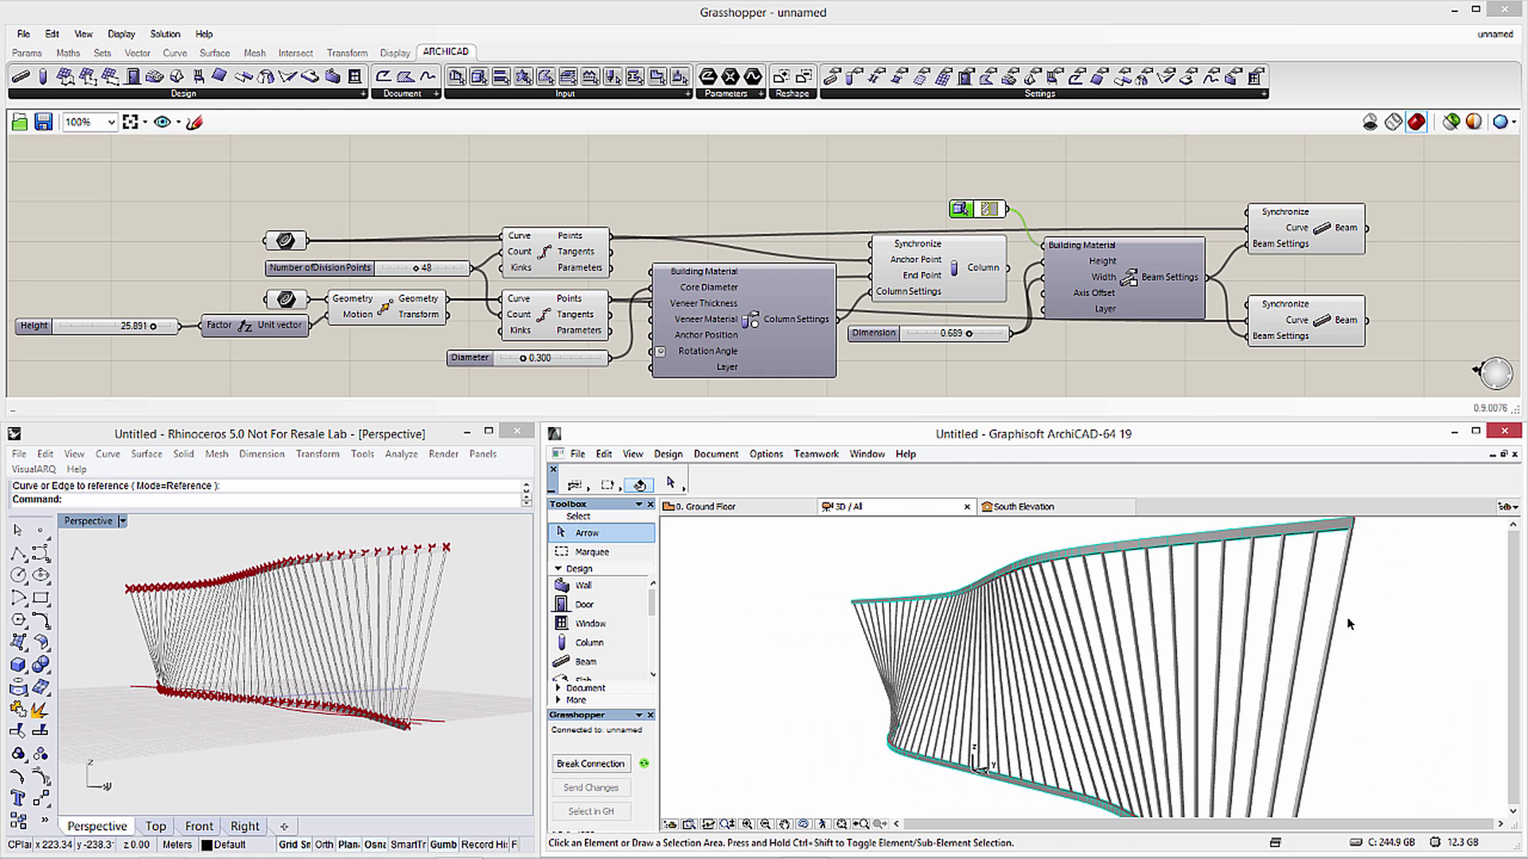
pyautogui.scroll(3, 1102, 631)
pyautogui.scroll(2, 1102, 630)
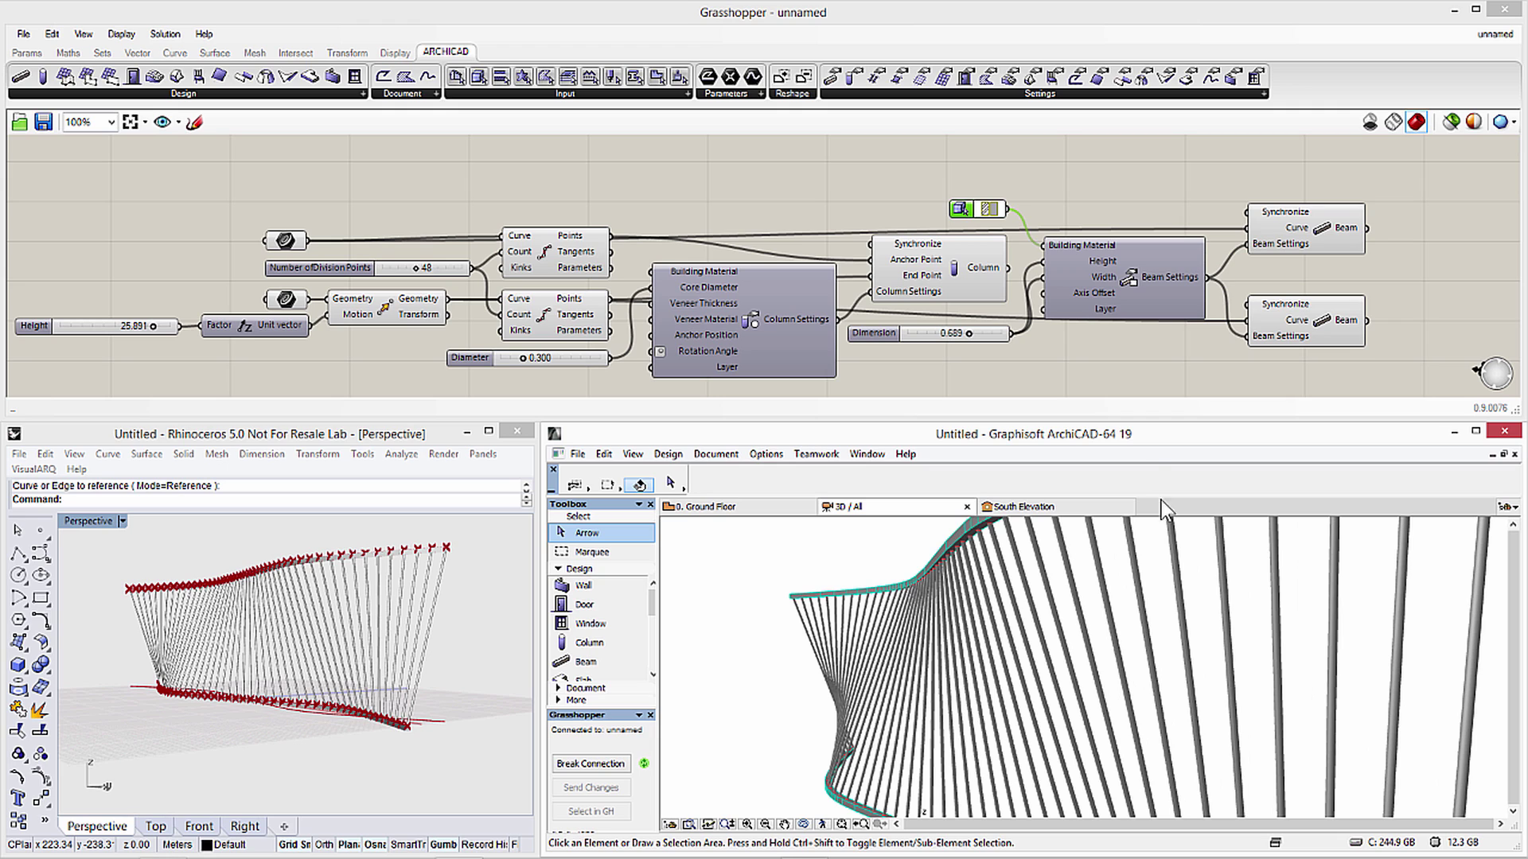
pyautogui.click(1095, 363)
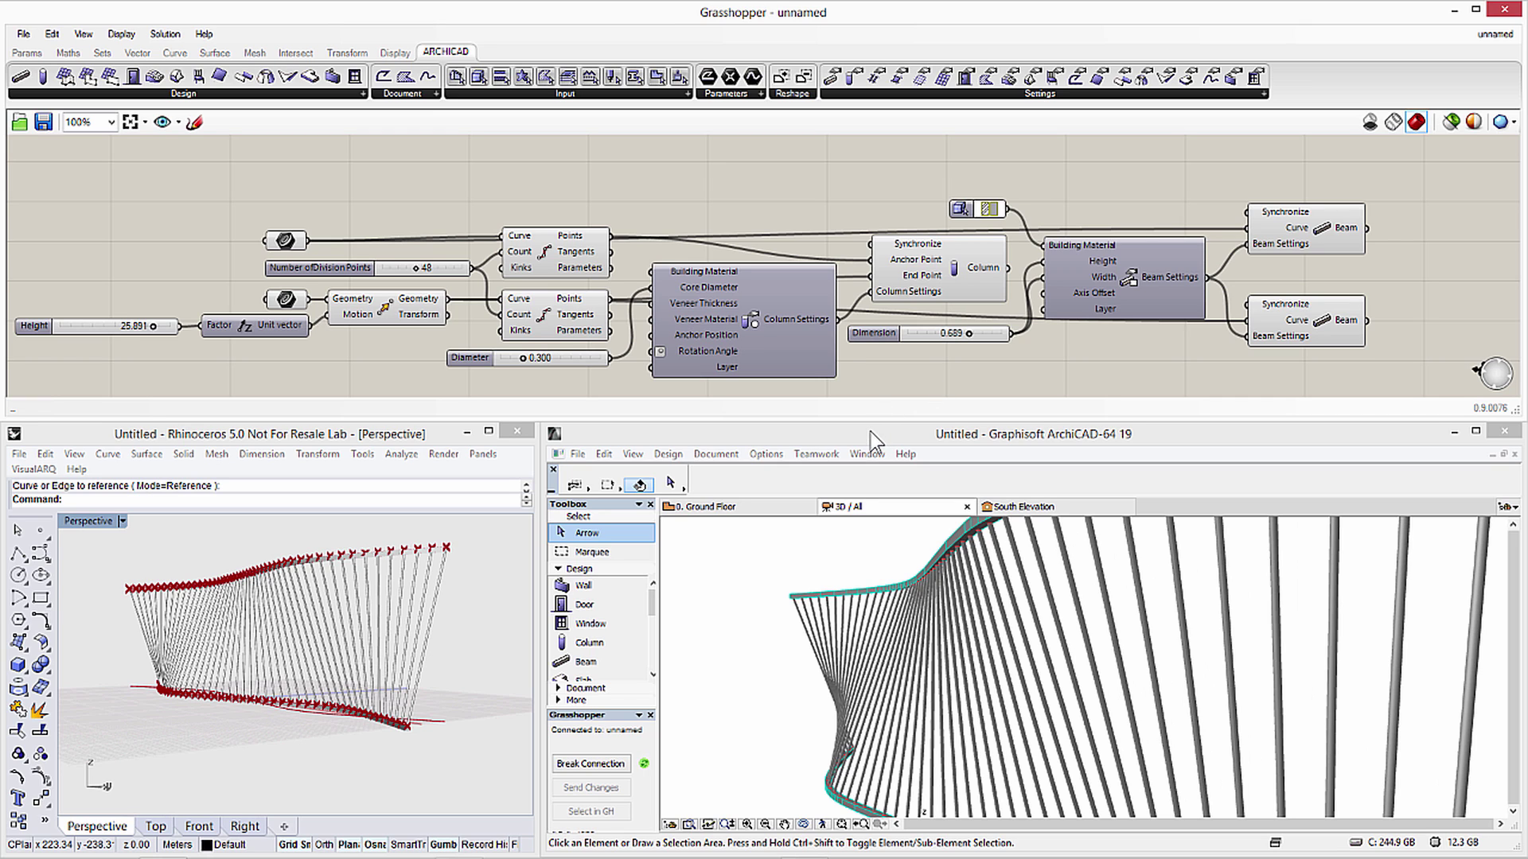
pyautogui.click(1068, 577)
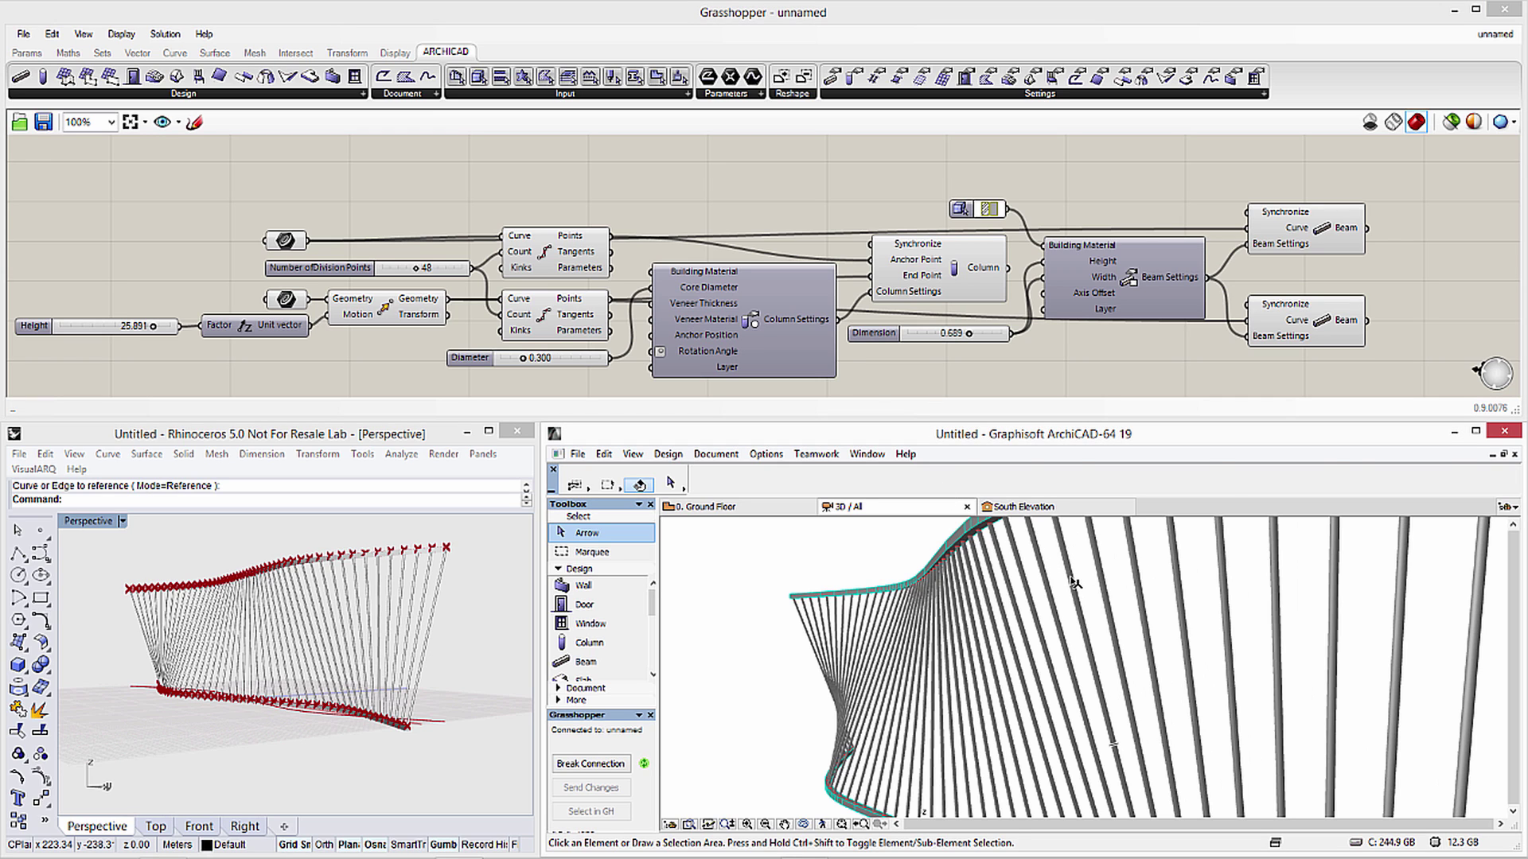
pyautogui.click(868, 454)
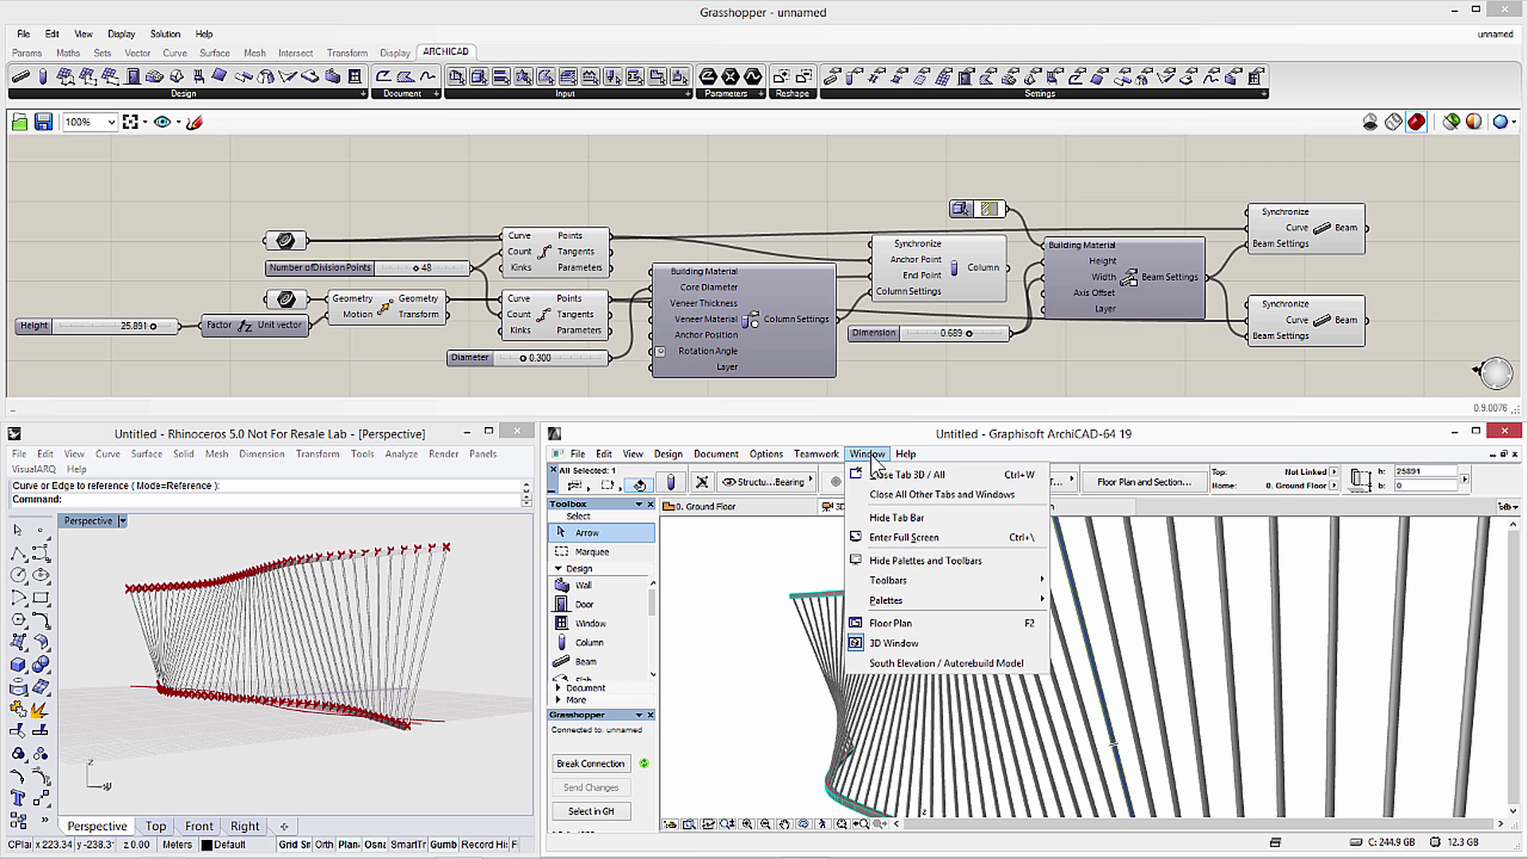
pyautogui.moveTo(886, 600)
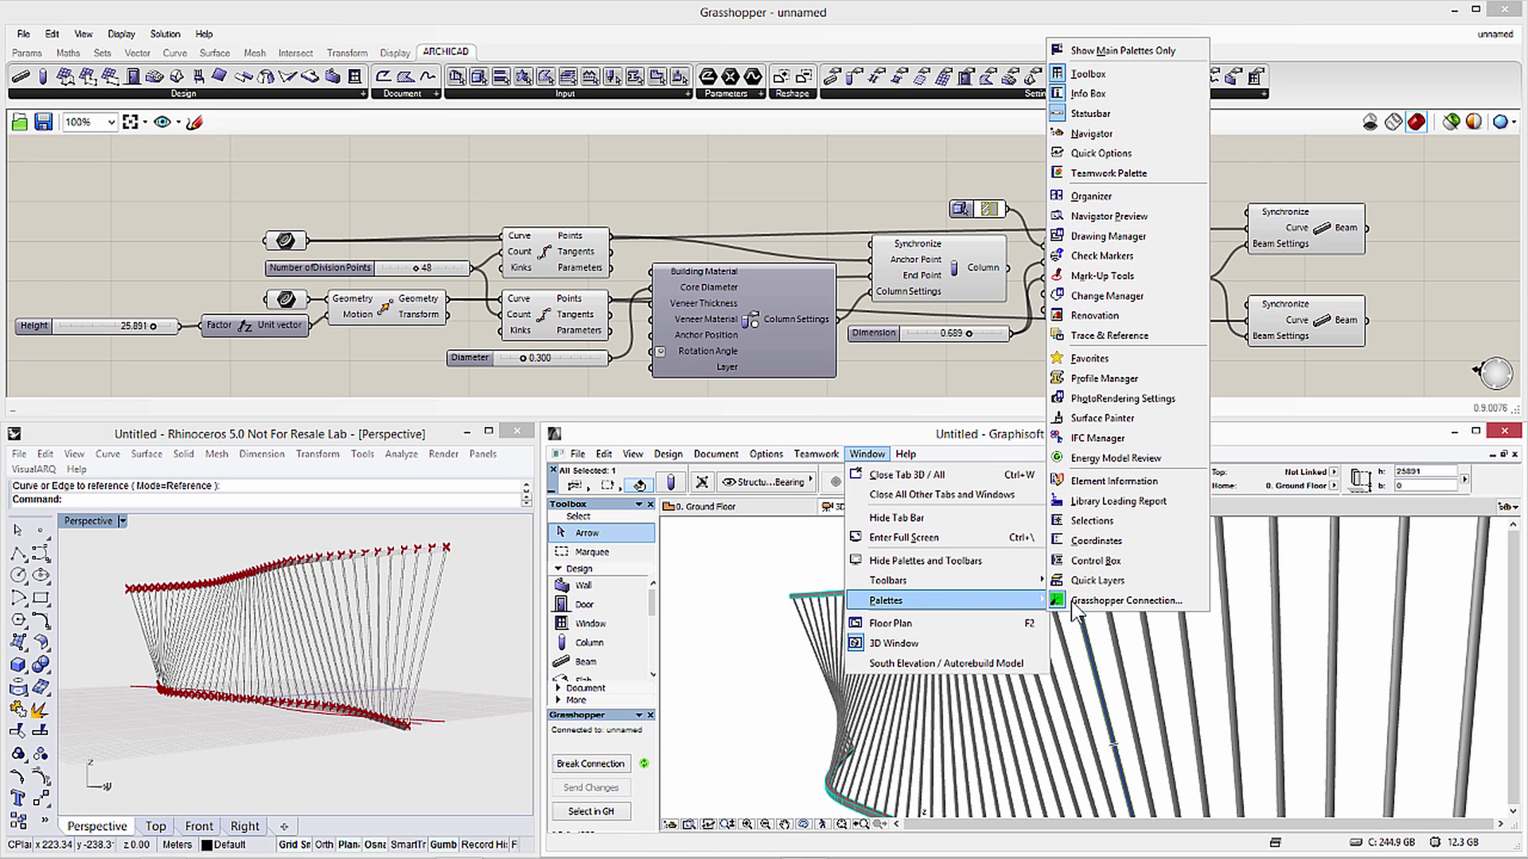
# Open the Surface Painter palette and dock it to the ArchiCAD window
pyautogui.click(809, 547)
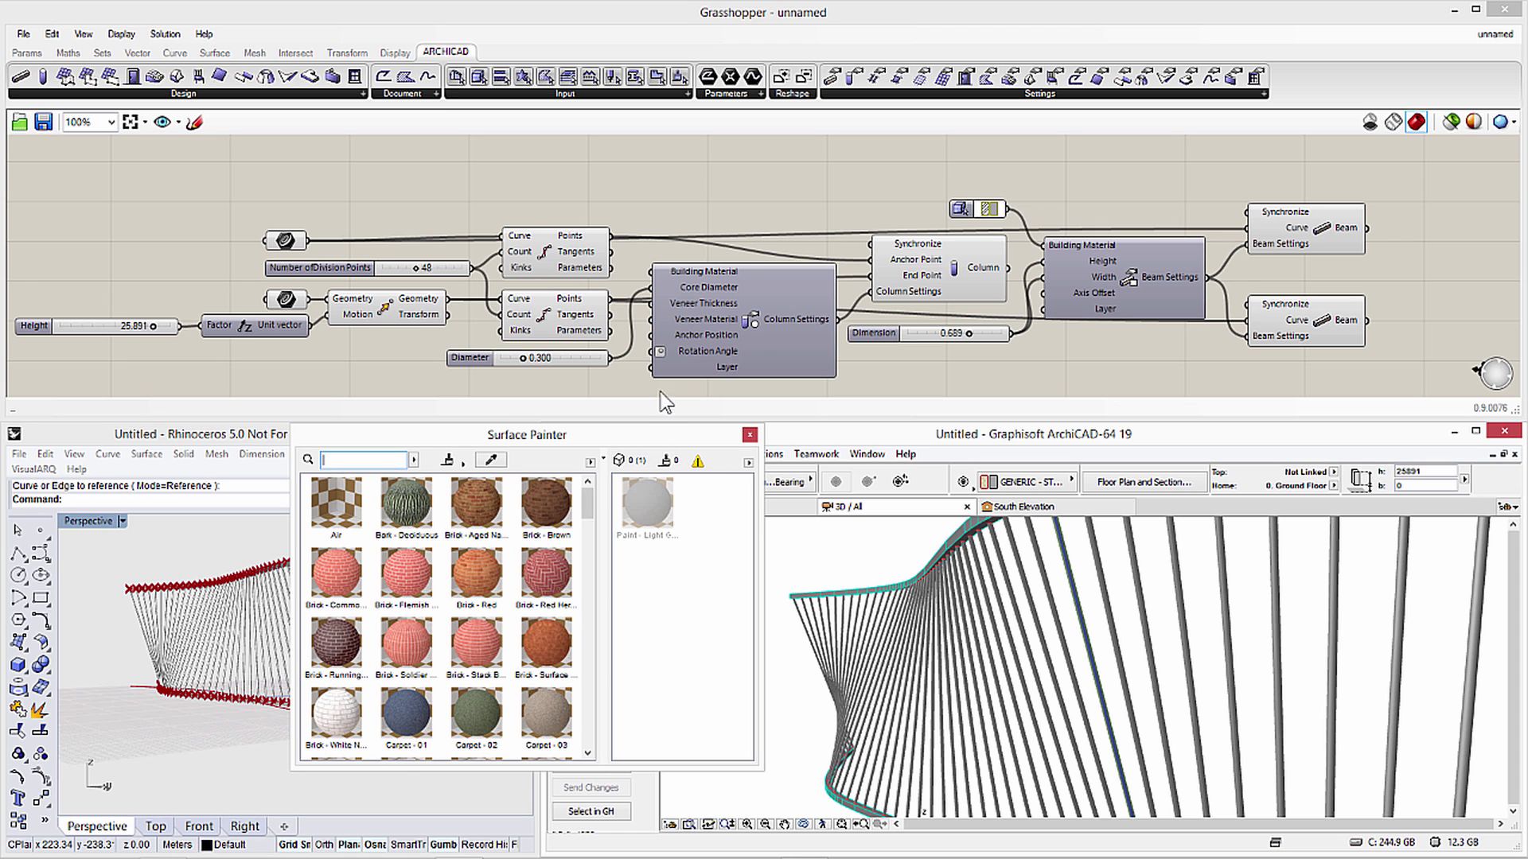
pyautogui.click(758, 318)
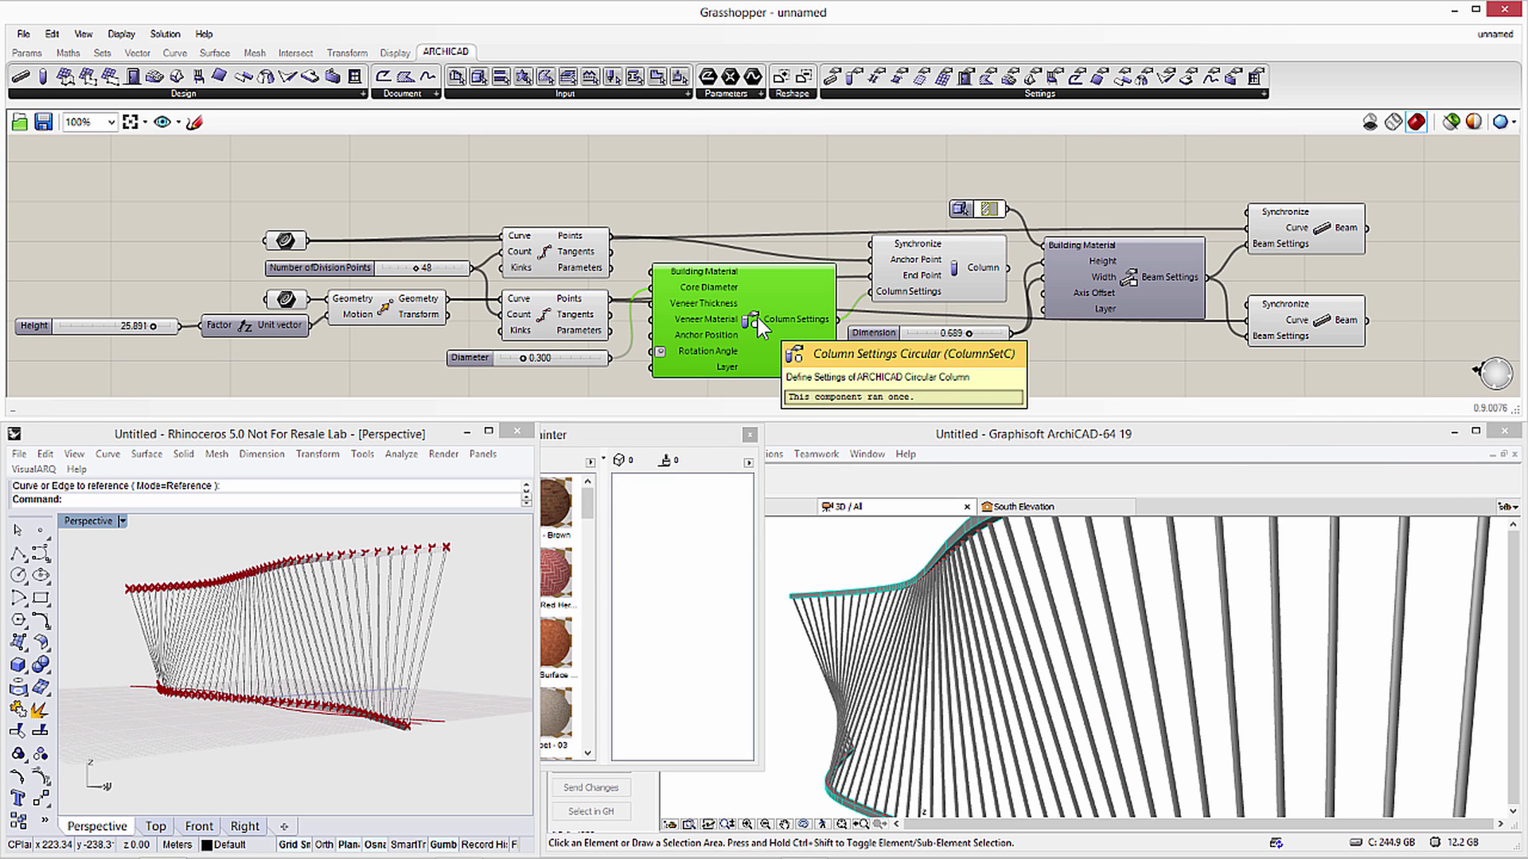
pyautogui.moveTo(649, 433)
pyautogui.mouseDown()
pyautogui.moveTo(818, 452)
pyautogui.moveTo(817, 499)
pyautogui.mouseUp()
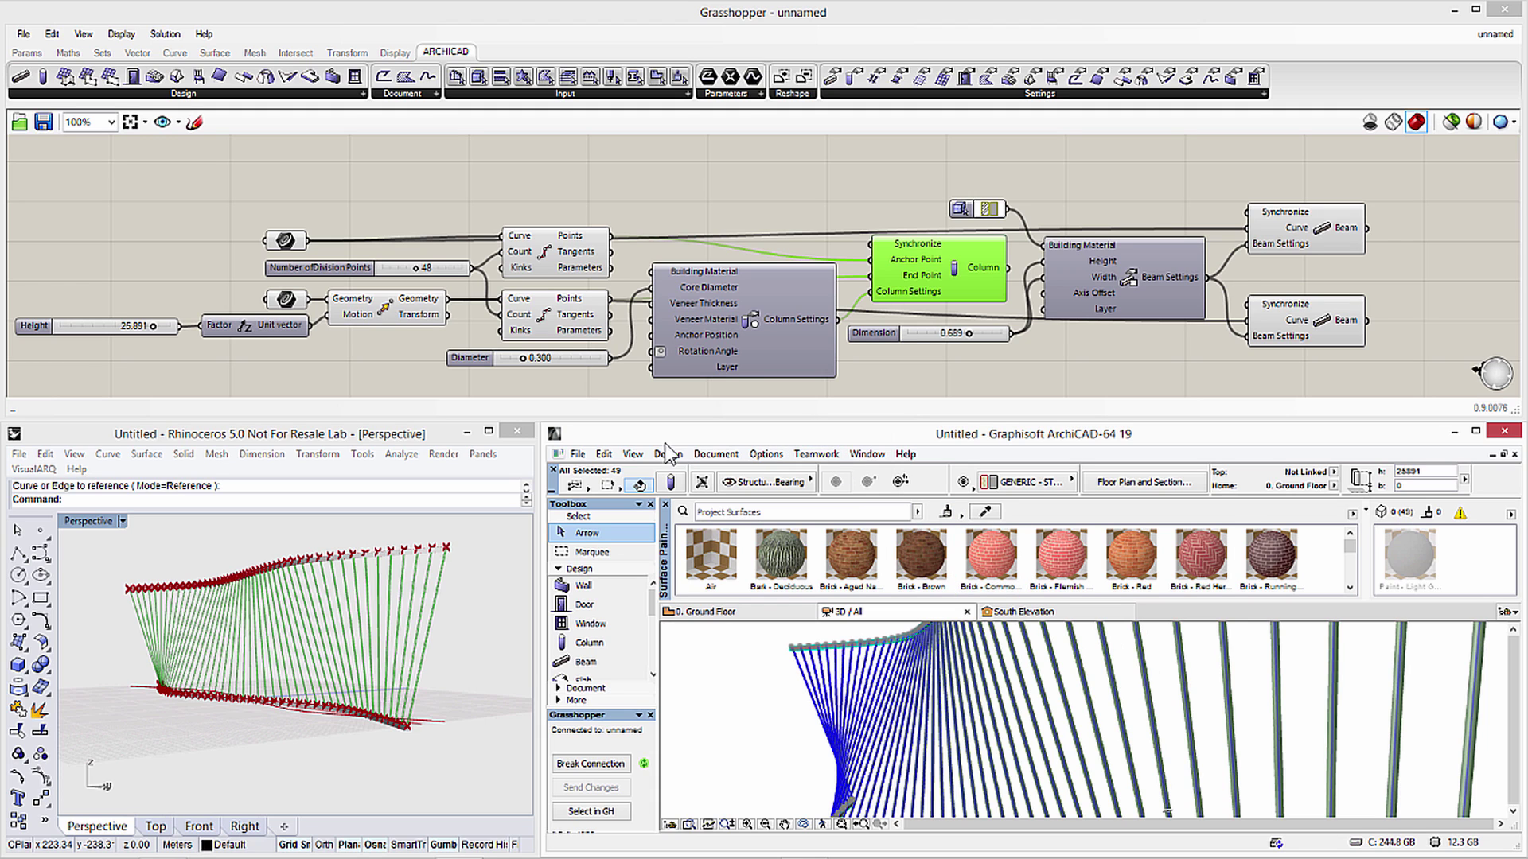
# Unlock the 49 selected columns using Edit > Locking > Unlock
pyautogui.click(606, 455)
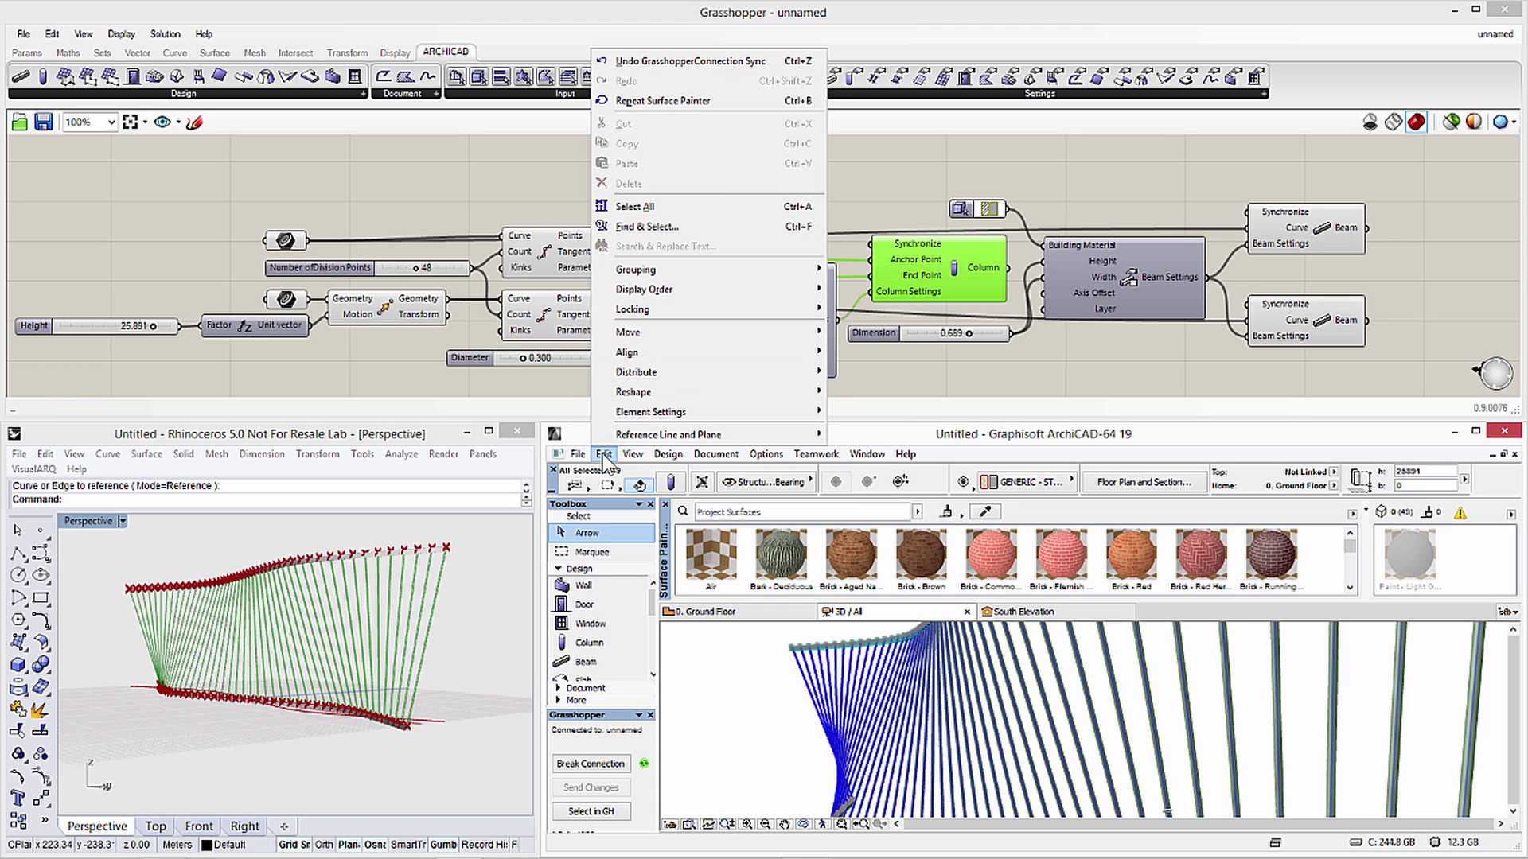
pyautogui.moveTo(670, 308)
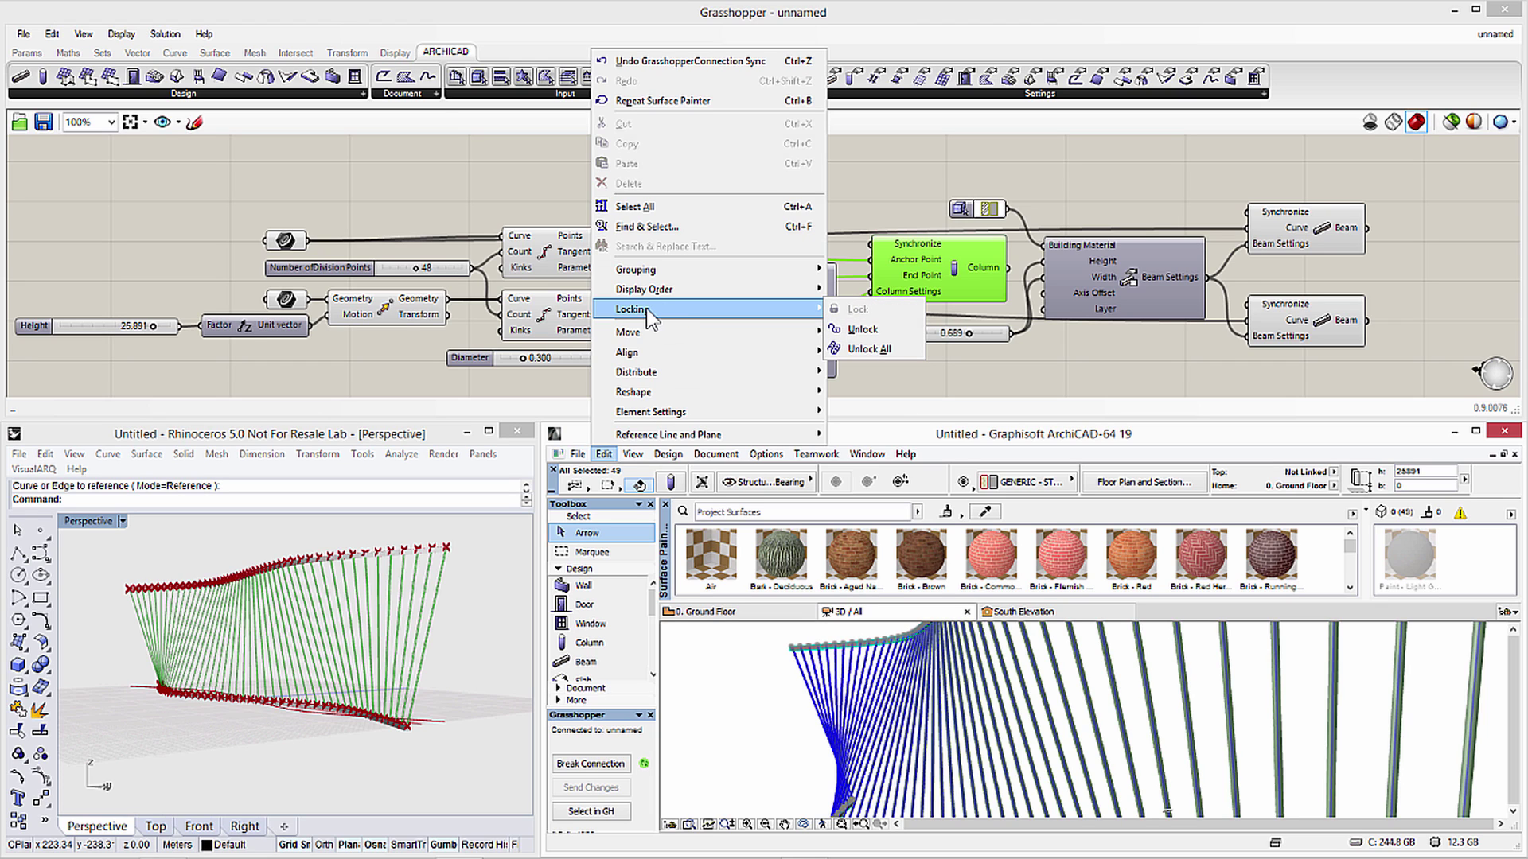
pyautogui.click(862, 329)
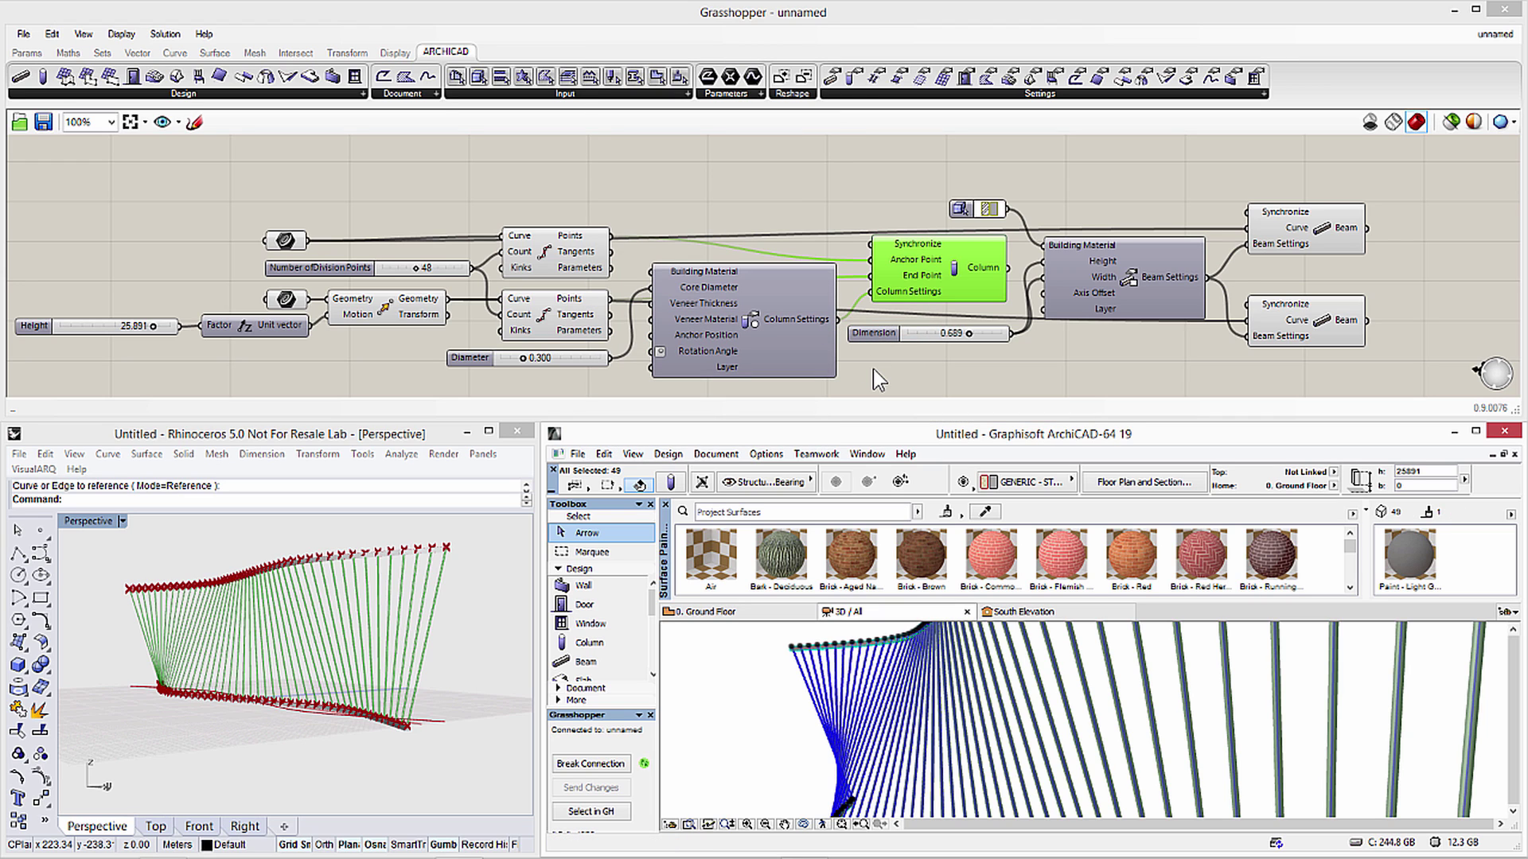
# Switch the Surface Painter to paint mode and paint two columns Bordeaux
pyautogui.click(950, 512)
pyautogui.click(1001, 503)
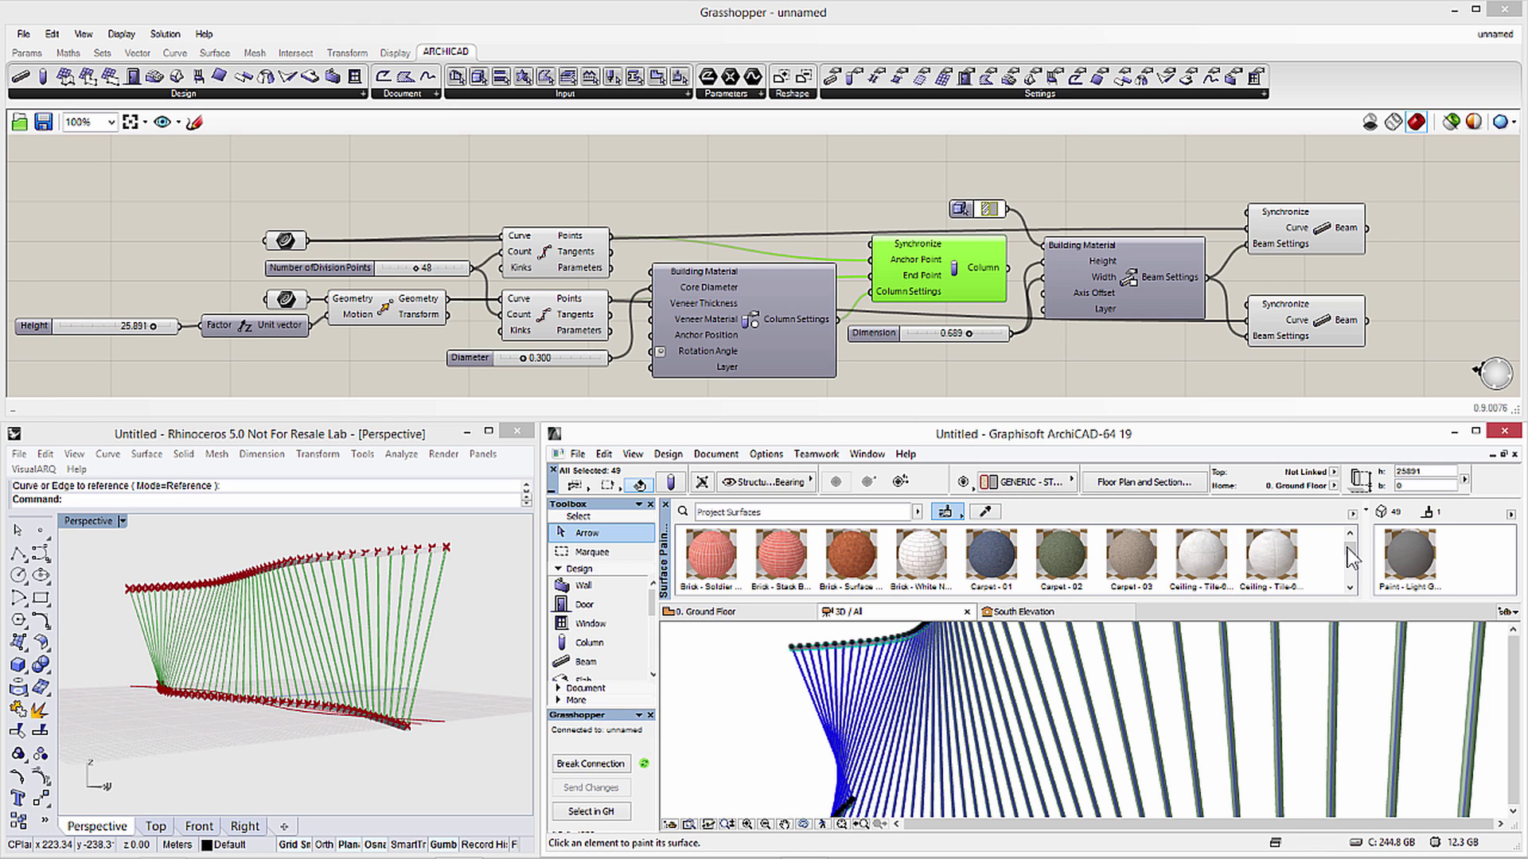
pyautogui.moveTo(1350, 538); pyautogui.dragTo(1352, 569)
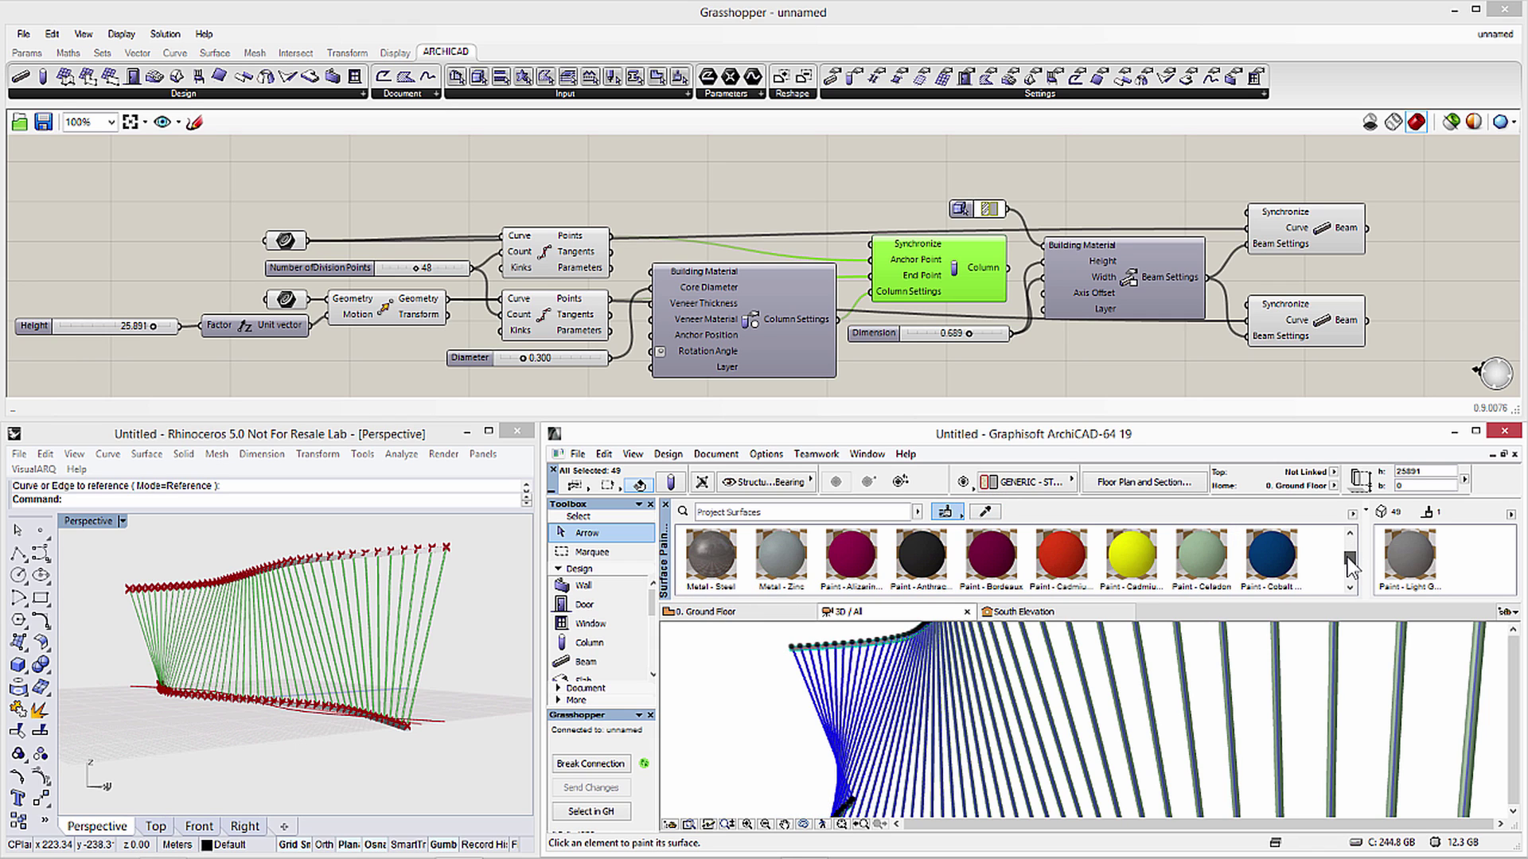
pyautogui.click(992, 550)
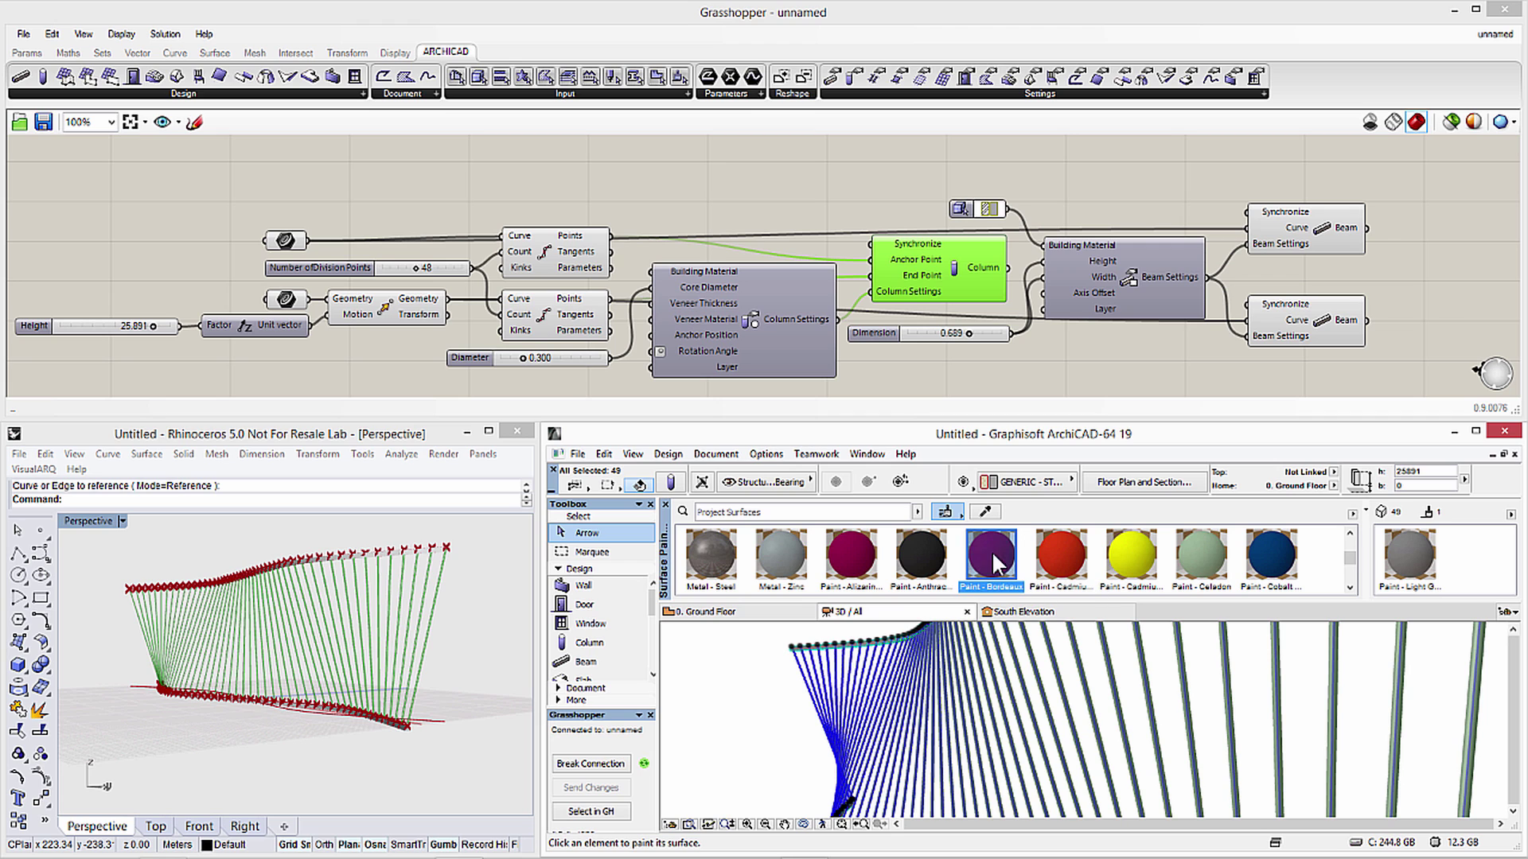
pyautogui.scroll(2, 974, 690)
pyautogui.click(991, 723)
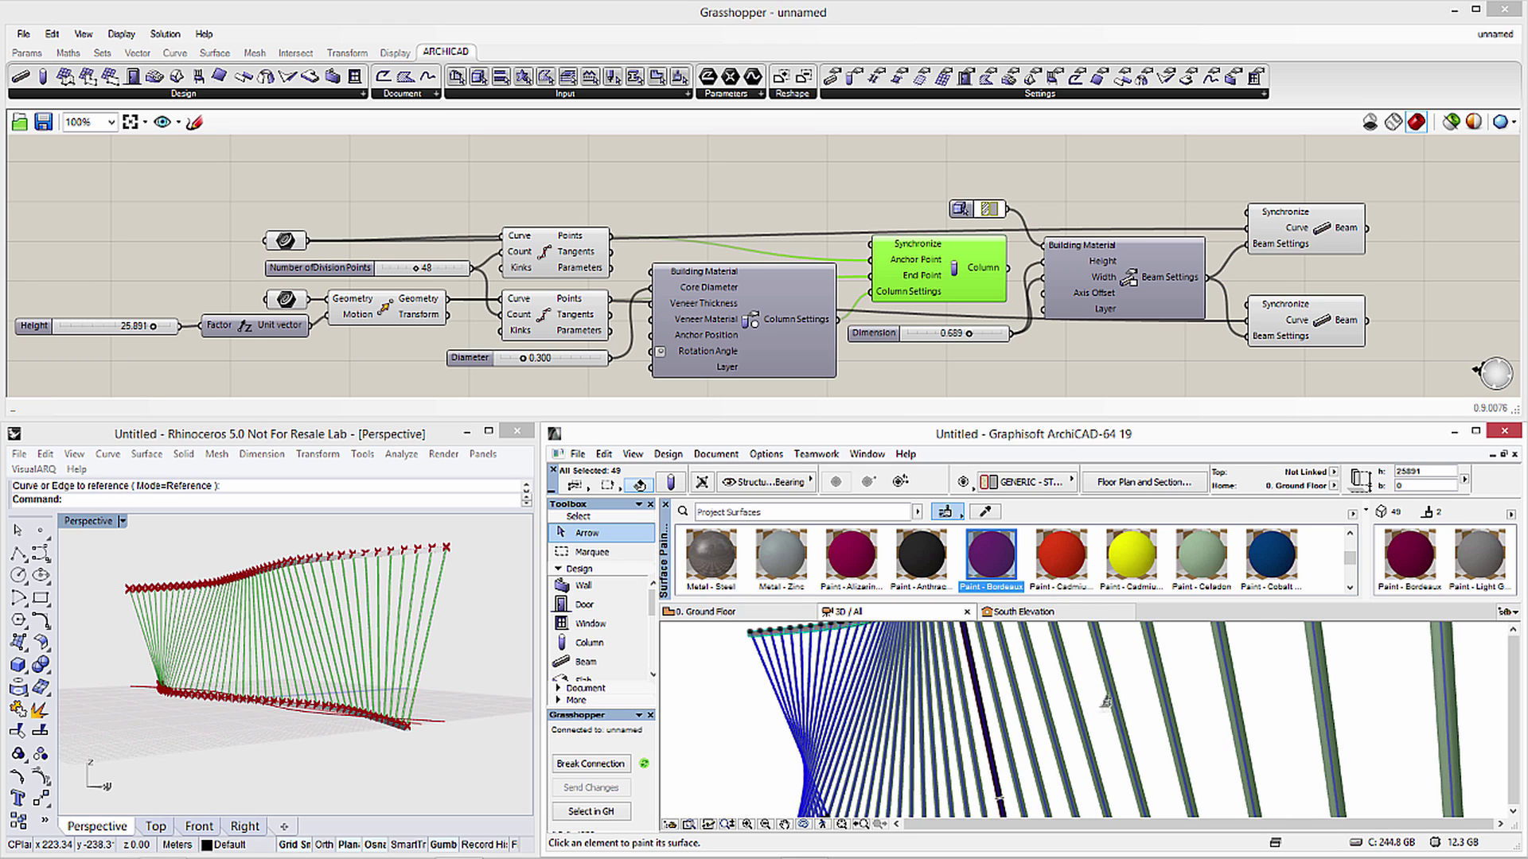
pyautogui.click(1326, 678)
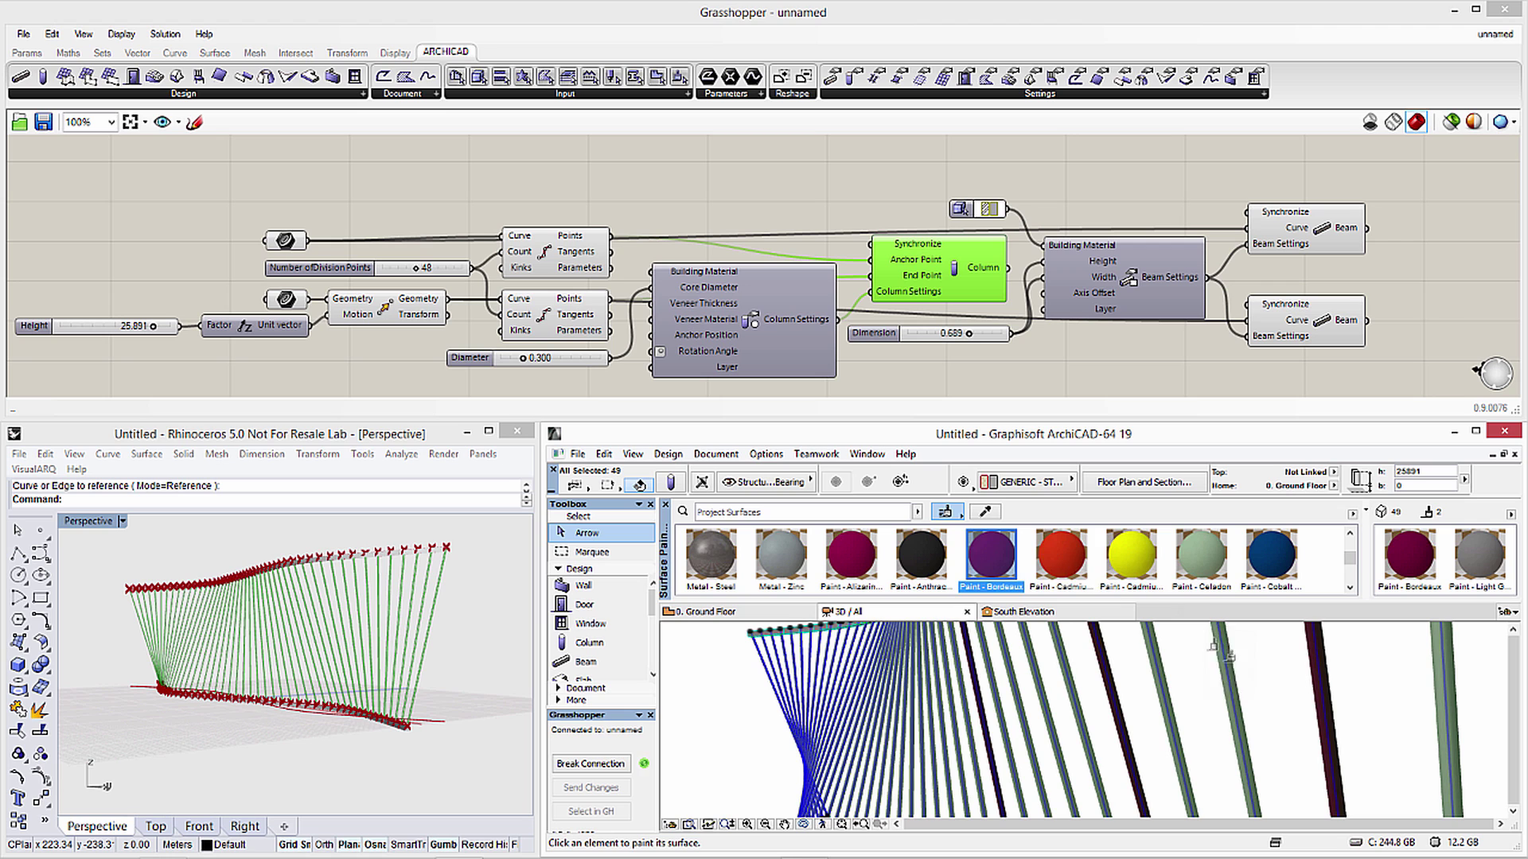
# Paint two columns cadmium red, two cadmium yellow and one cobalt blue
pyautogui.click(1061, 552)
pyautogui.click(1073, 681)
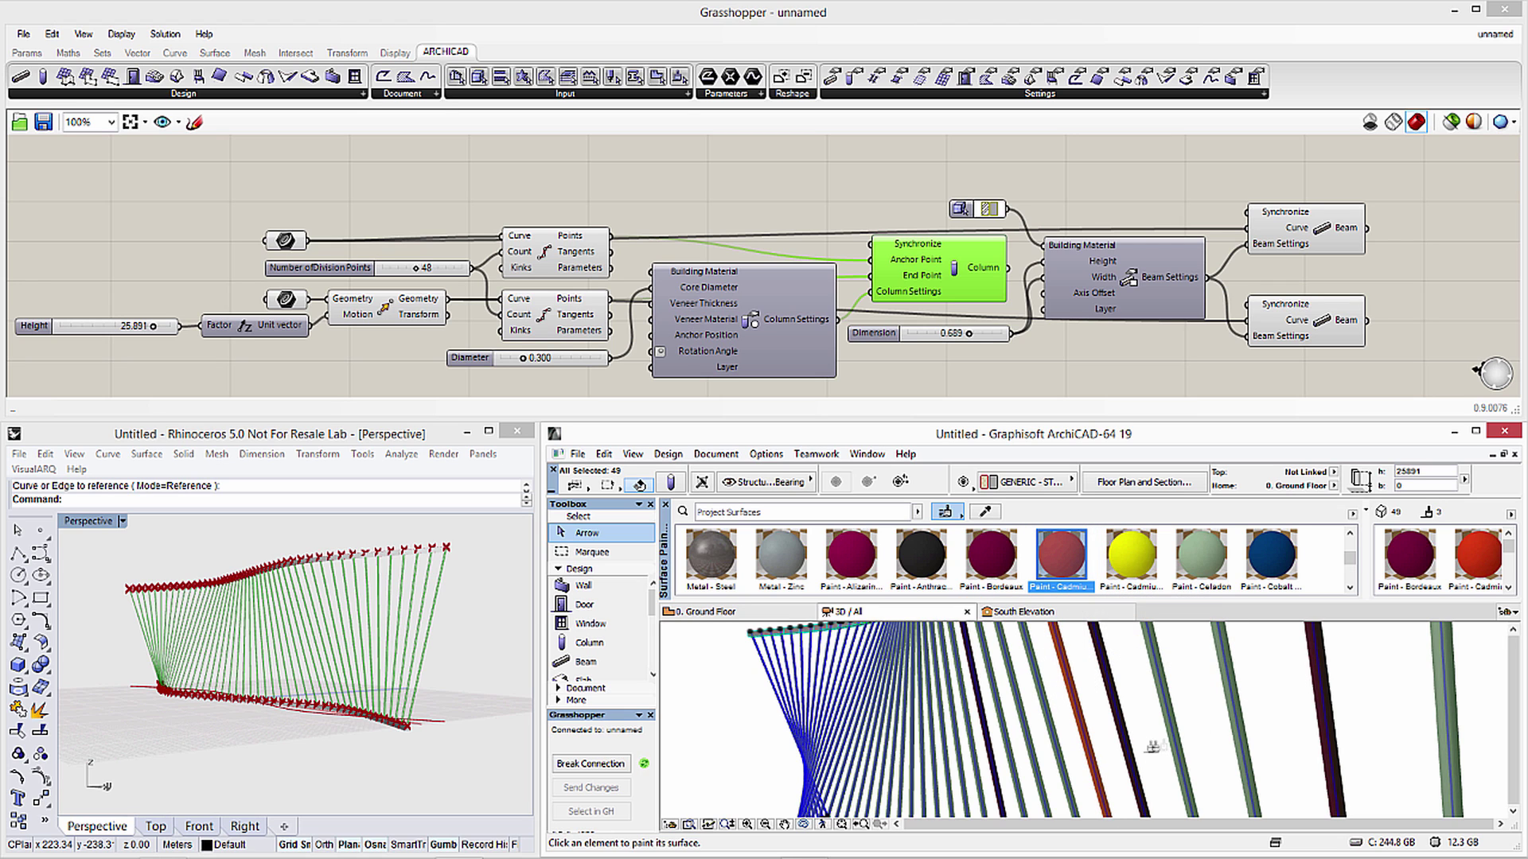
pyautogui.click(1224, 674)
pyautogui.click(1128, 555)
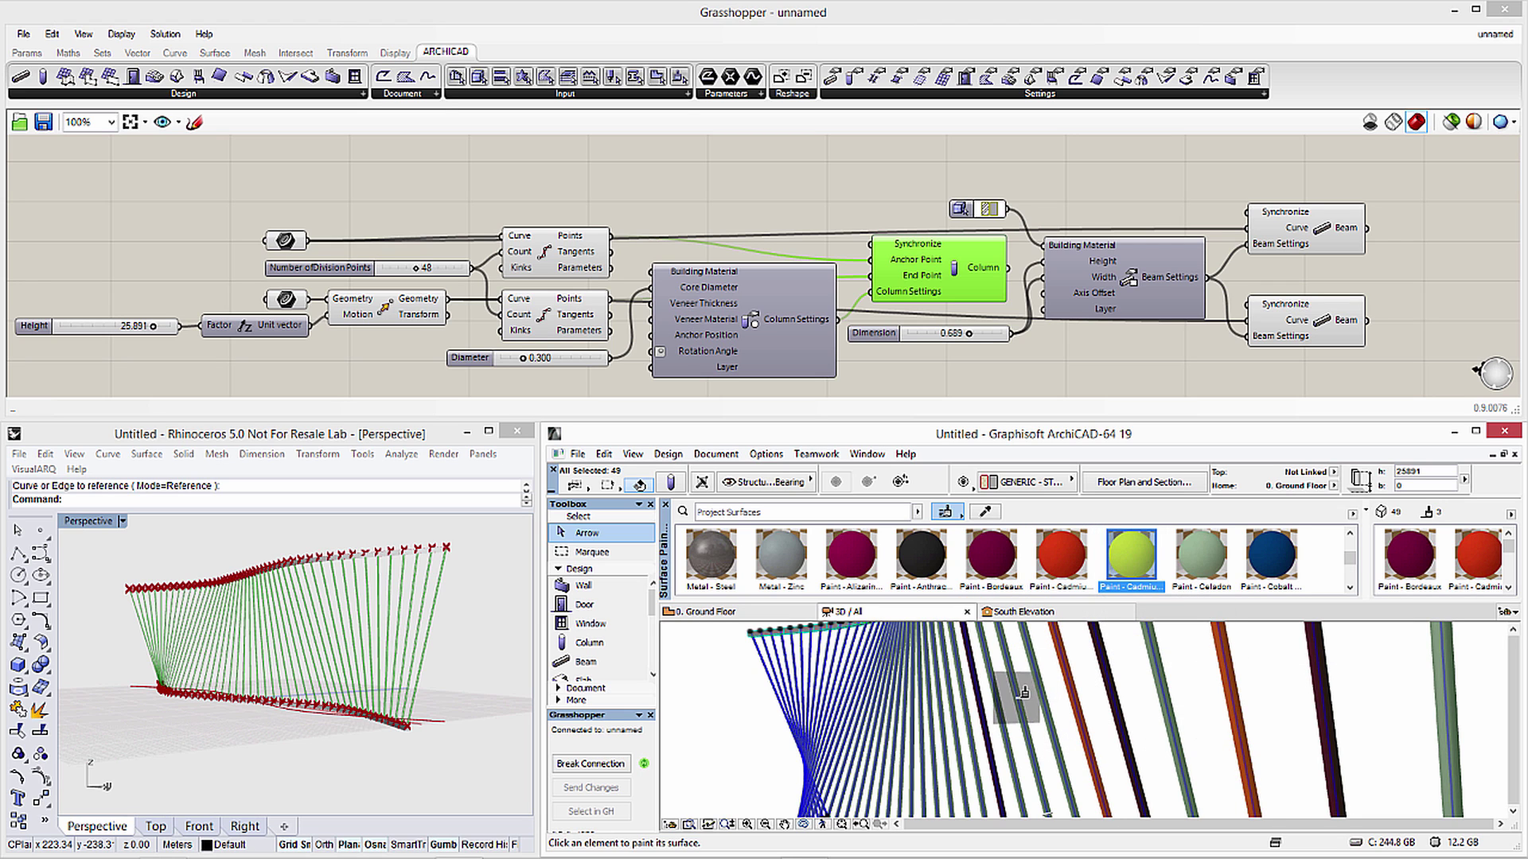
pyautogui.scroll(2, 1015, 699)
pyautogui.click(1029, 705)
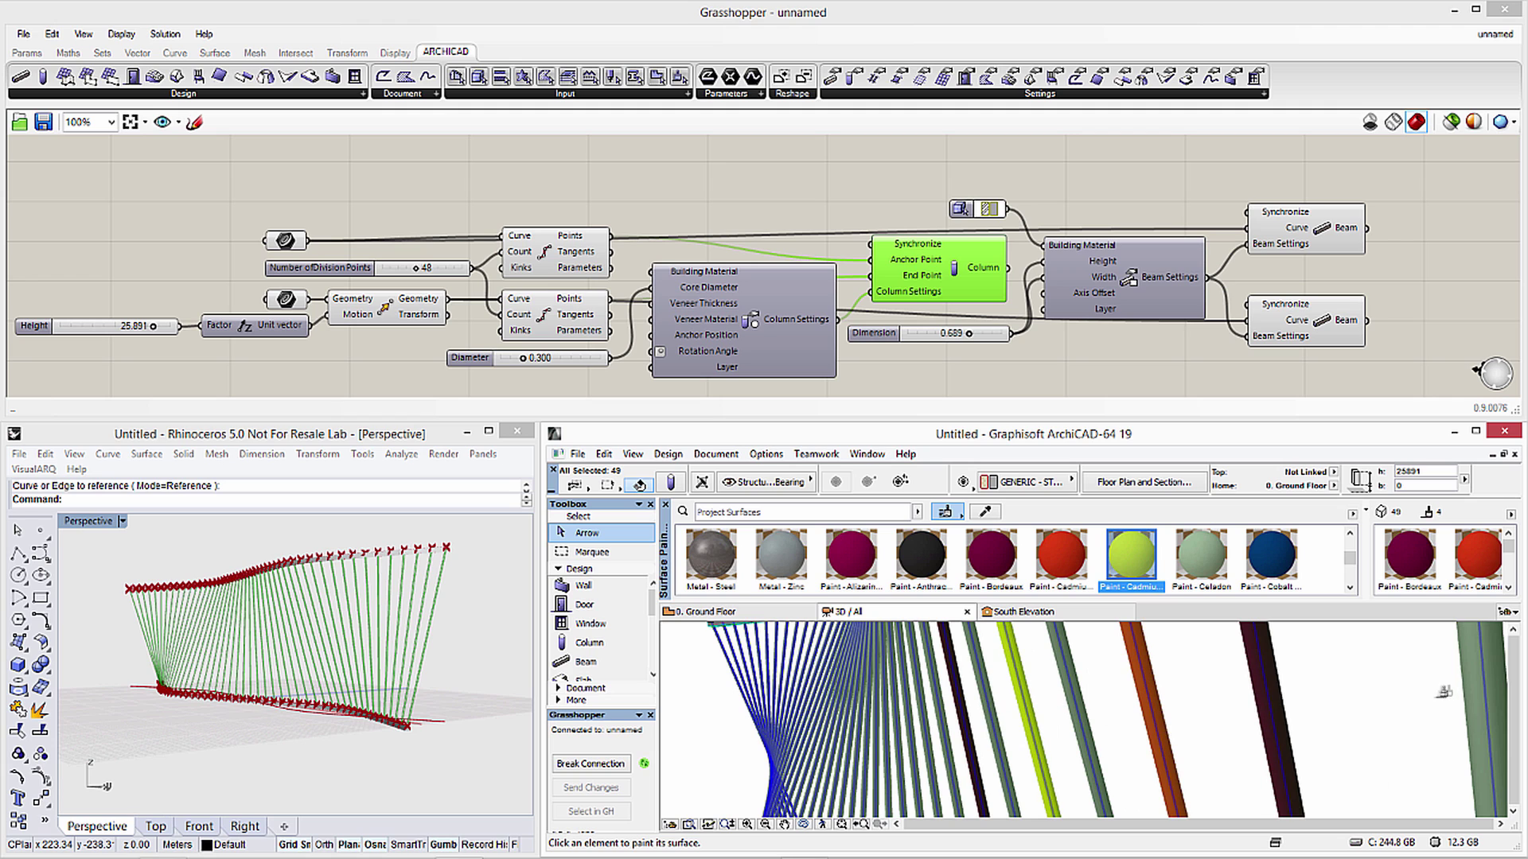
pyautogui.click(1451, 693)
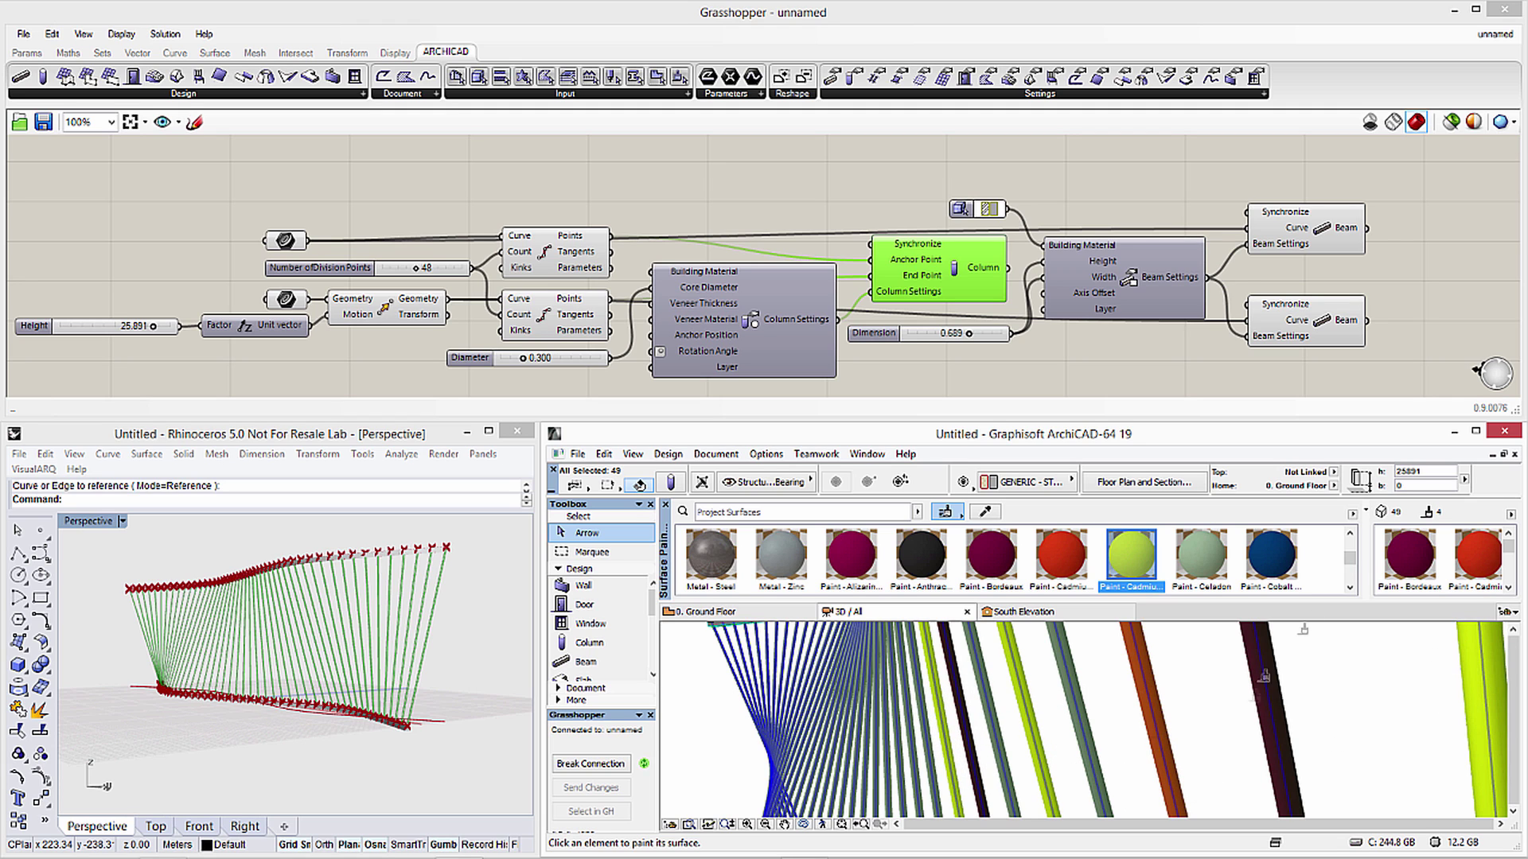
pyautogui.click(1271, 555)
pyautogui.click(1075, 716)
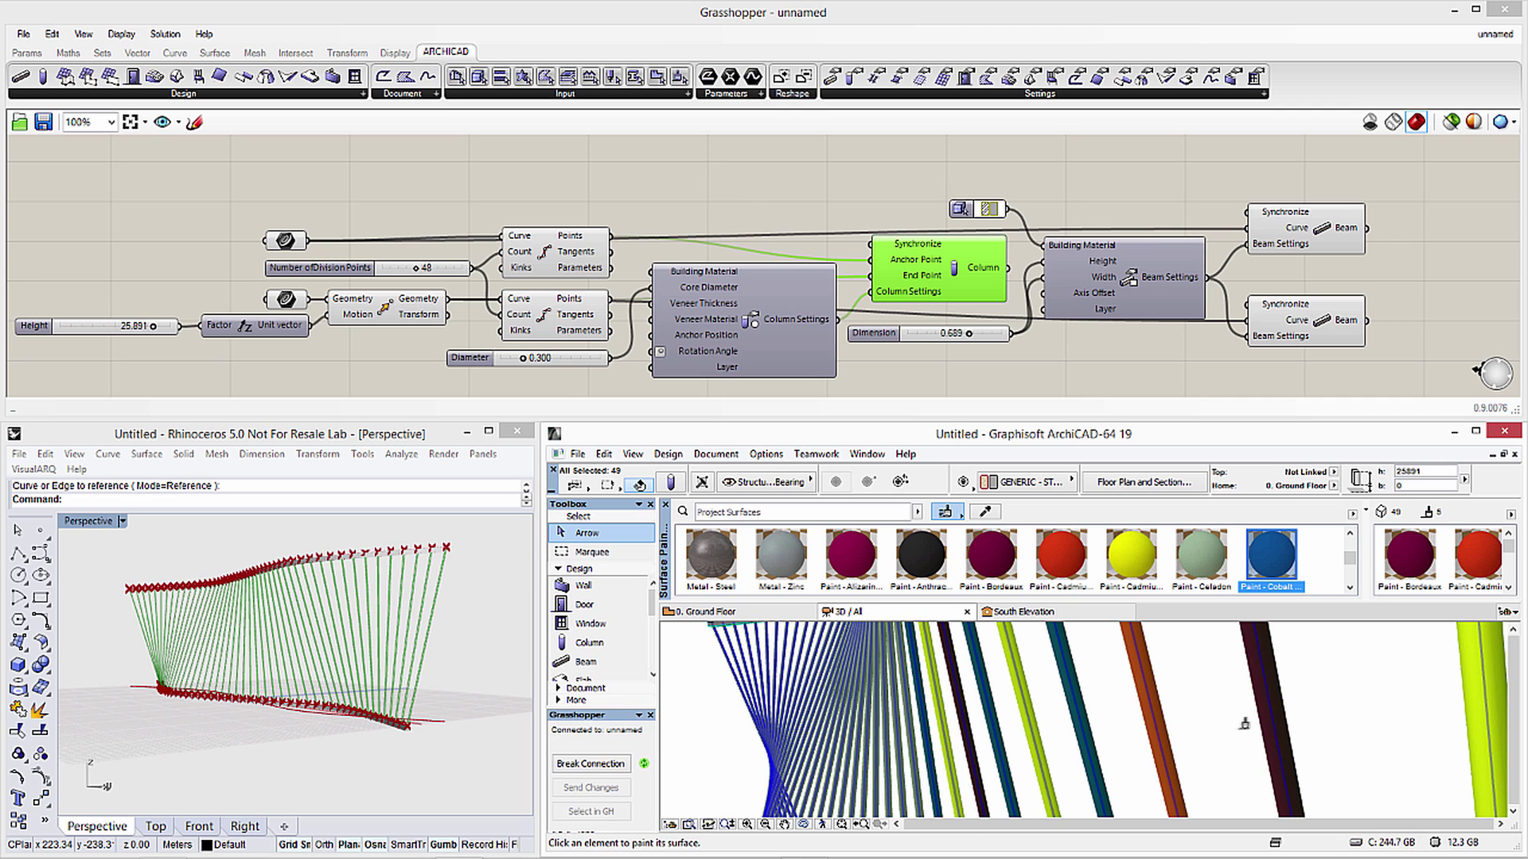
pyautogui.scroll(-1, 1220, 709)
pyautogui.scroll(-2, 1220, 709)
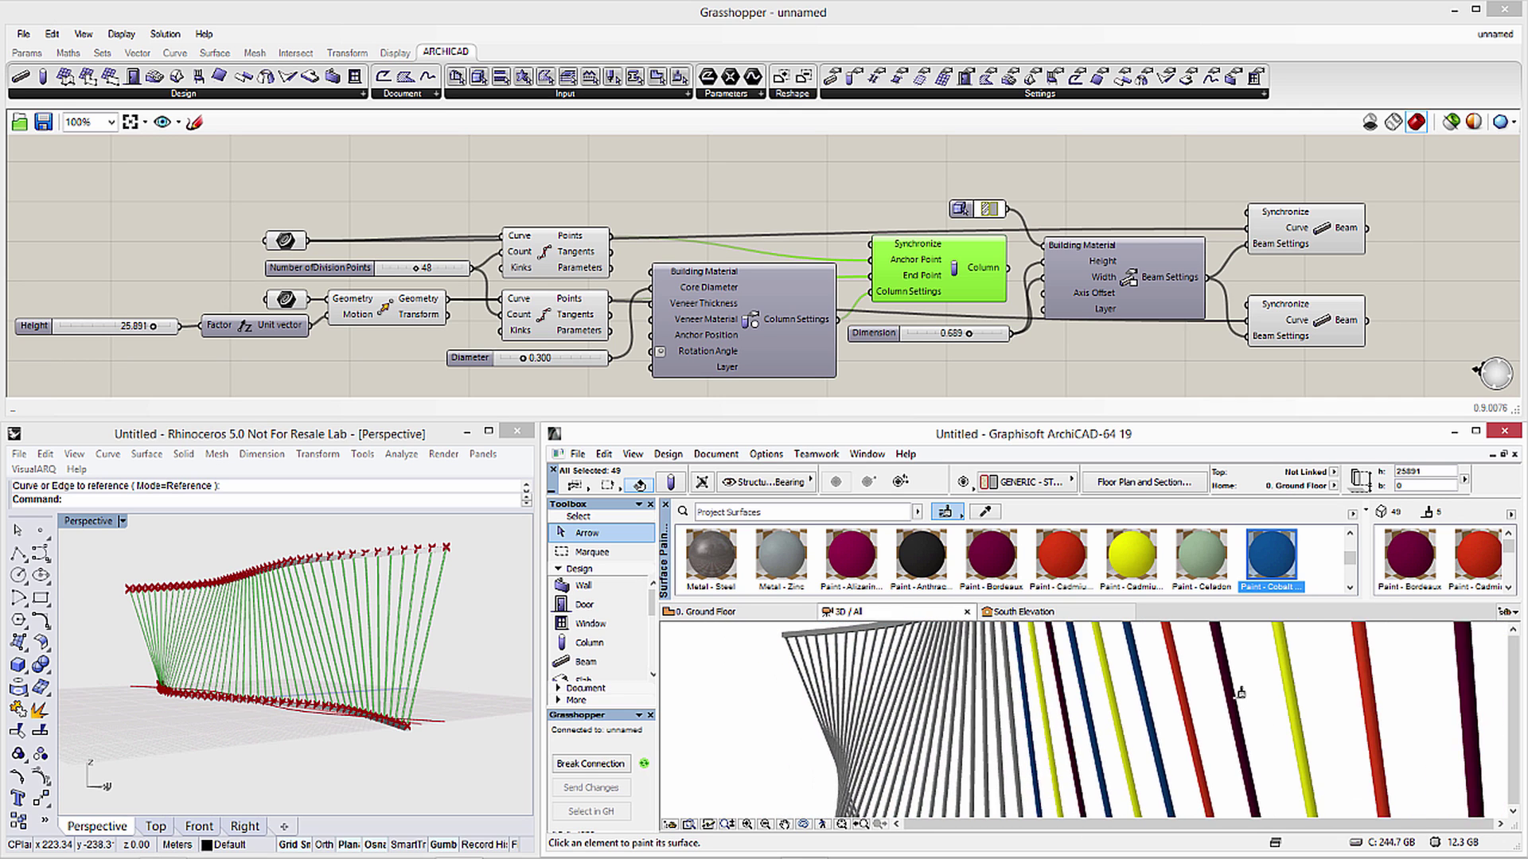
pyautogui.scroll(-1, 1241, 692)
# Close the Surface Painter, orbit and deselect in ArchiCAD, then drag Number of Division Points to 63
pyautogui.click(665, 505)
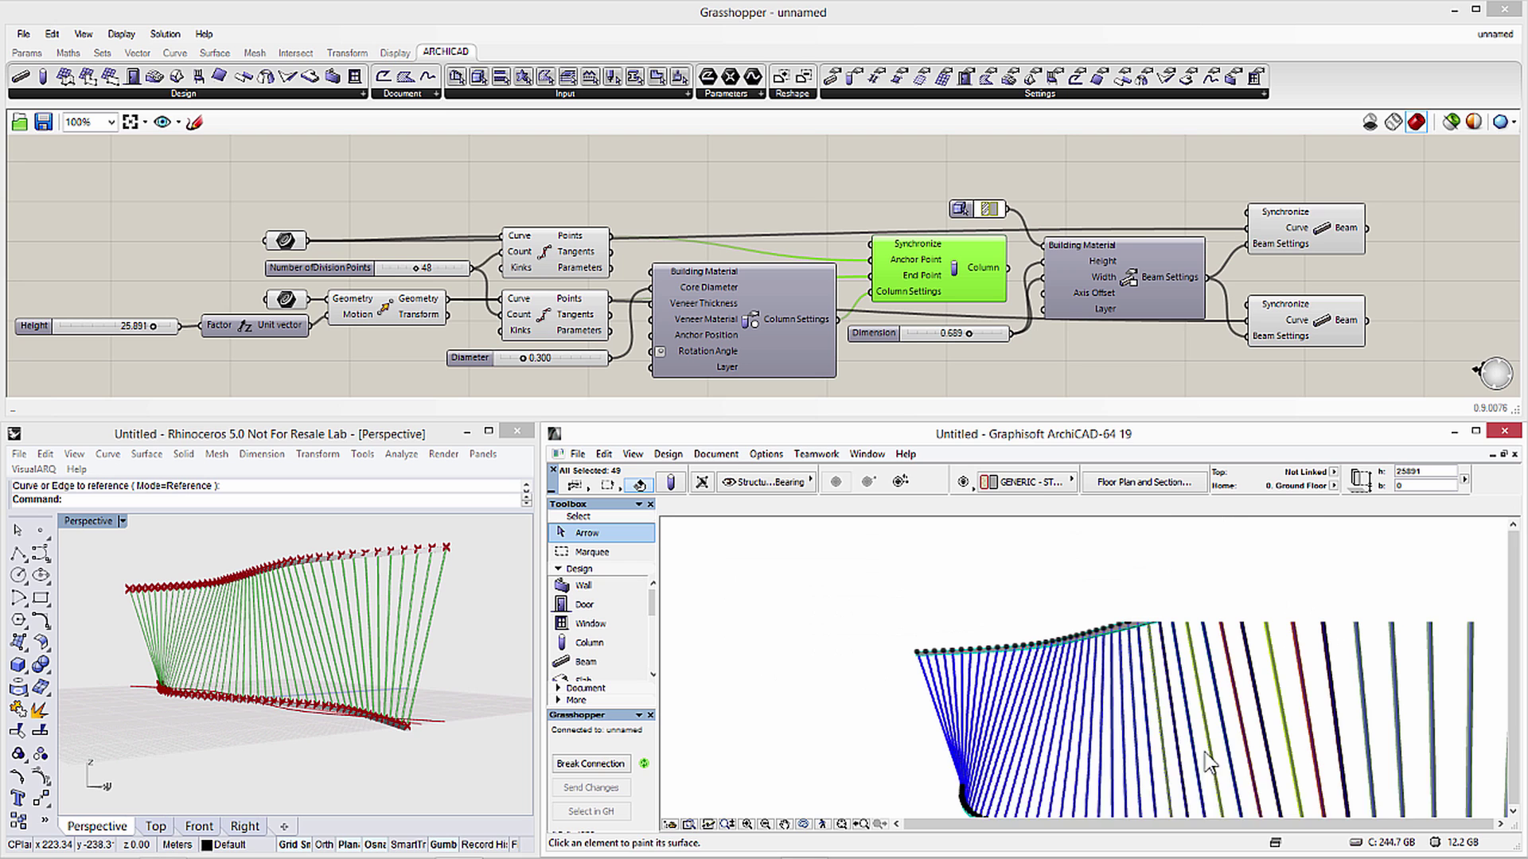
pyautogui.scroll(2, 1200, 740)
pyautogui.keyDown('shift'); pyautogui.moveTo(1200, 740); pyautogui.dragTo(1438, 763, button='middle'); pyautogui.keyUp('shift')
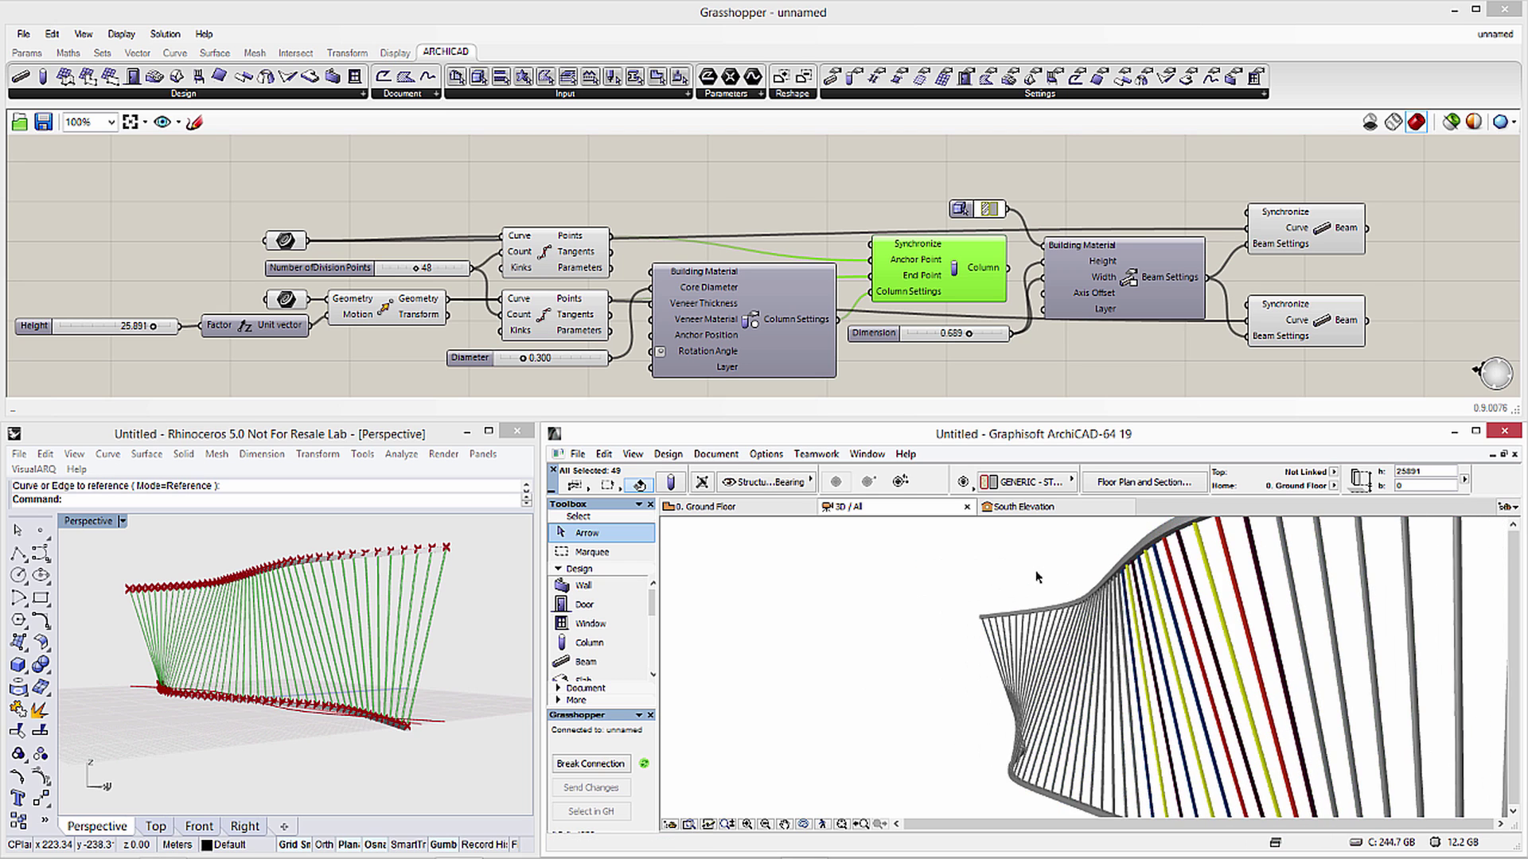
pyautogui.click(836, 621)
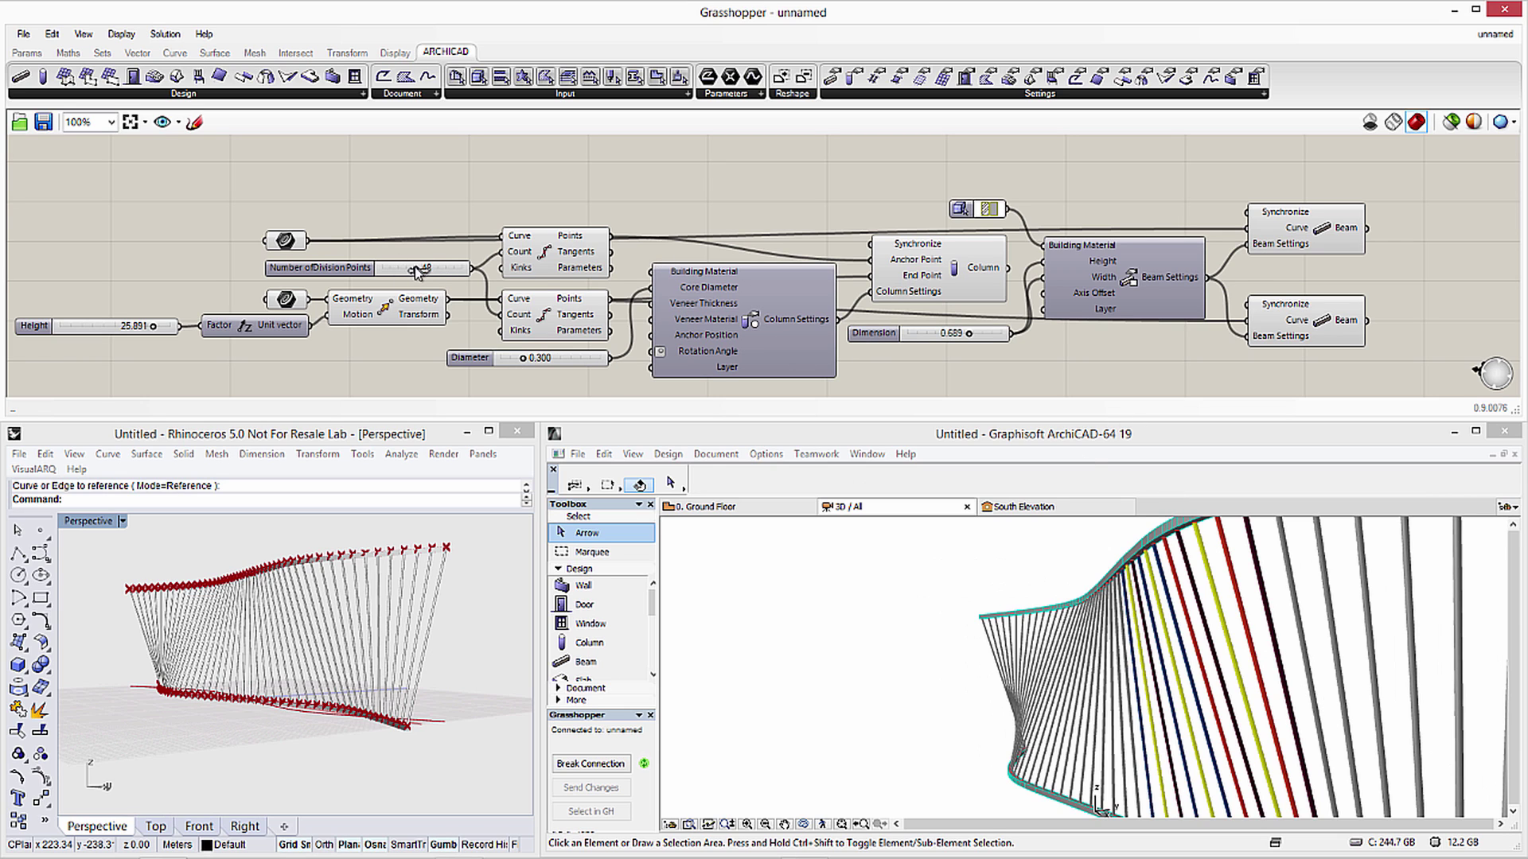
pyautogui.moveTo(418, 267); pyautogui.dragTo(432, 270)
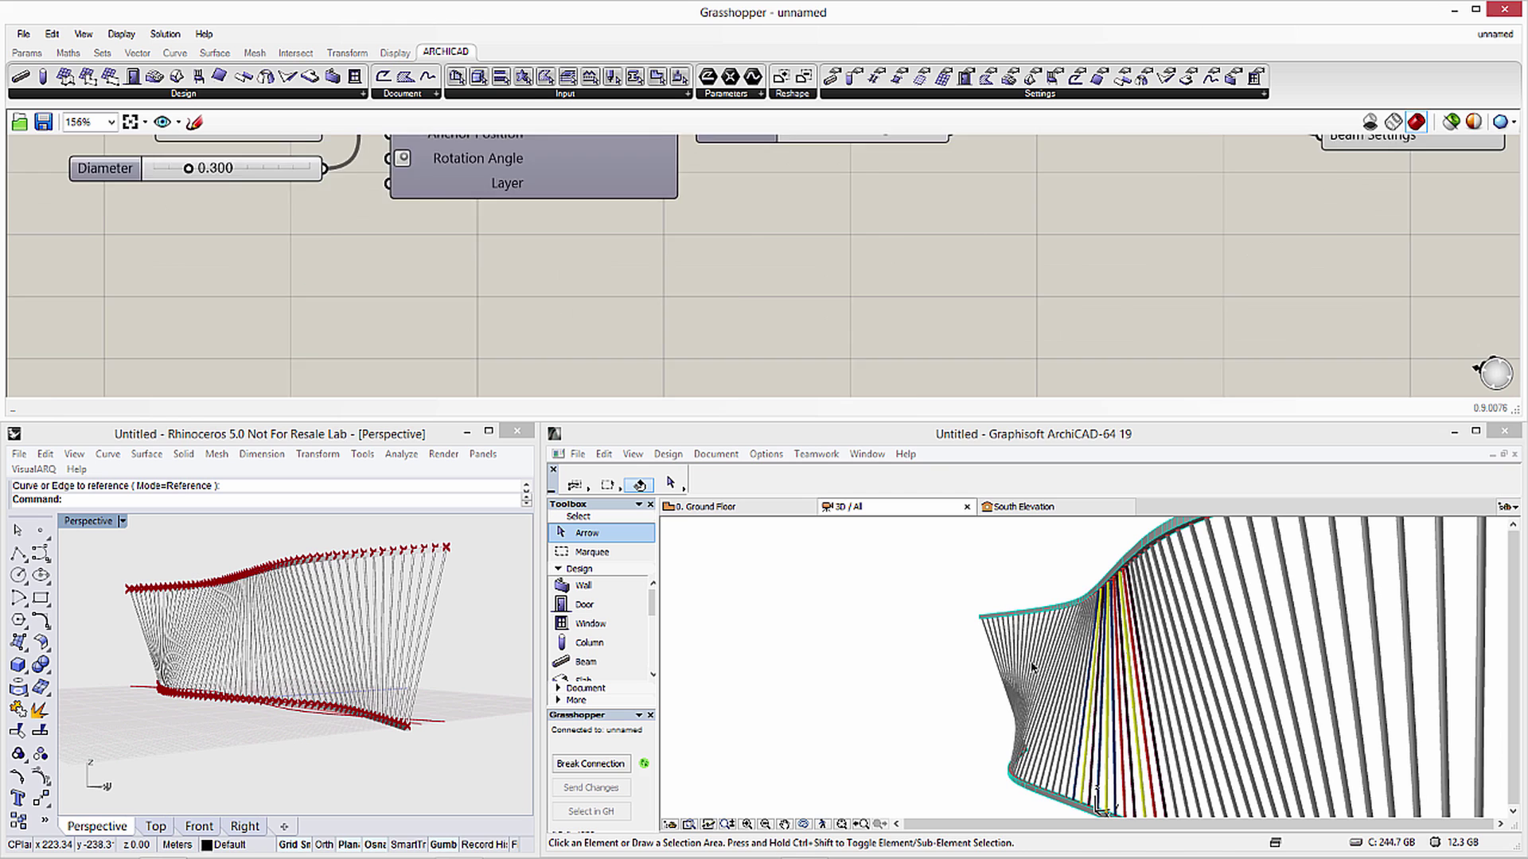
pyautogui.scroll(3, 1117, 691)
pyautogui.scroll(3, 1122, 693)
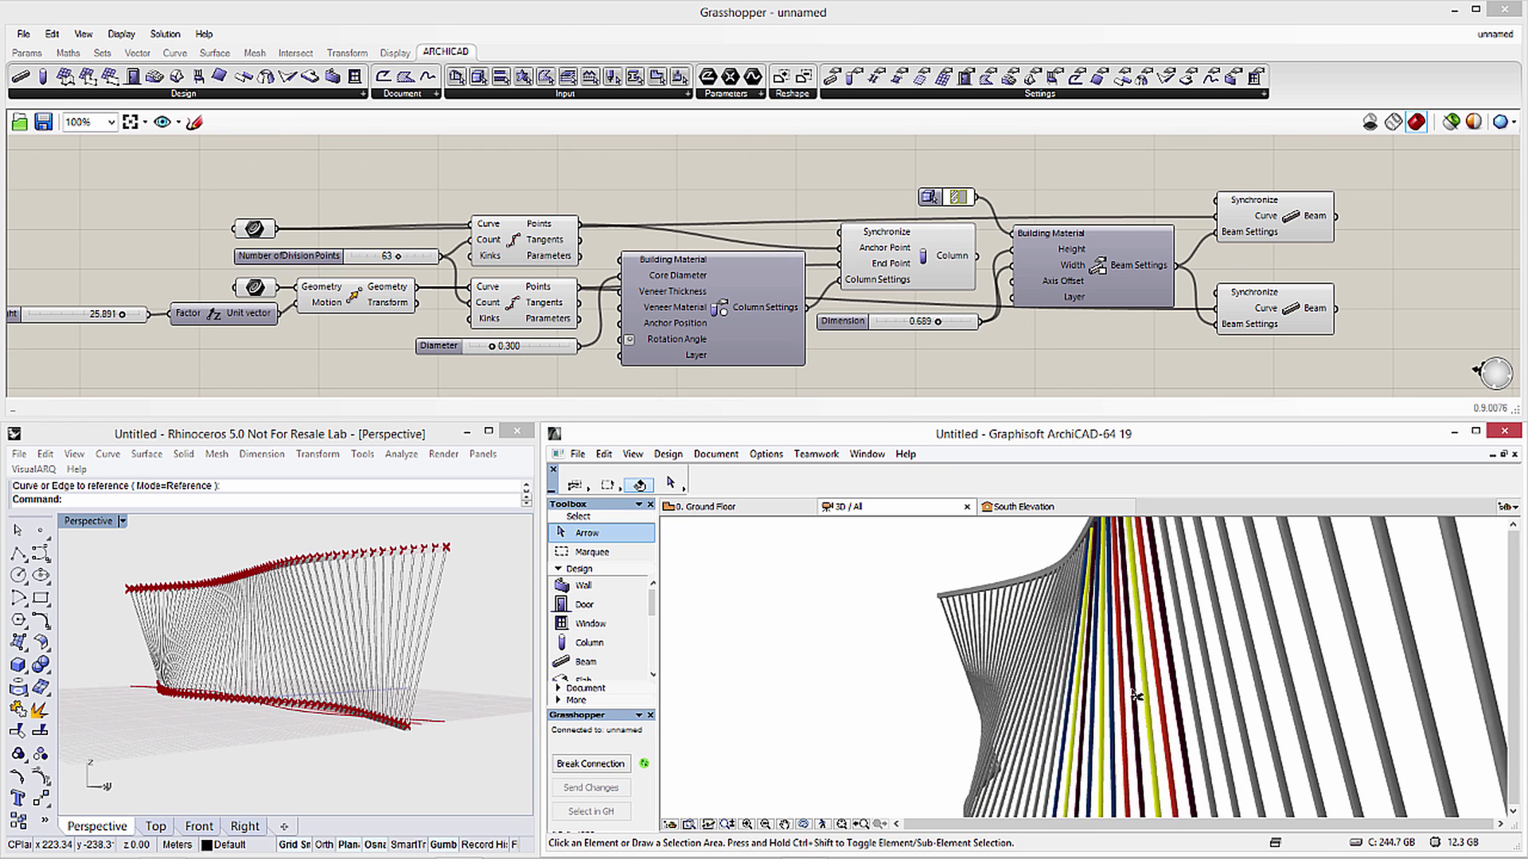
pyautogui.scroll(2, 1138, 702)
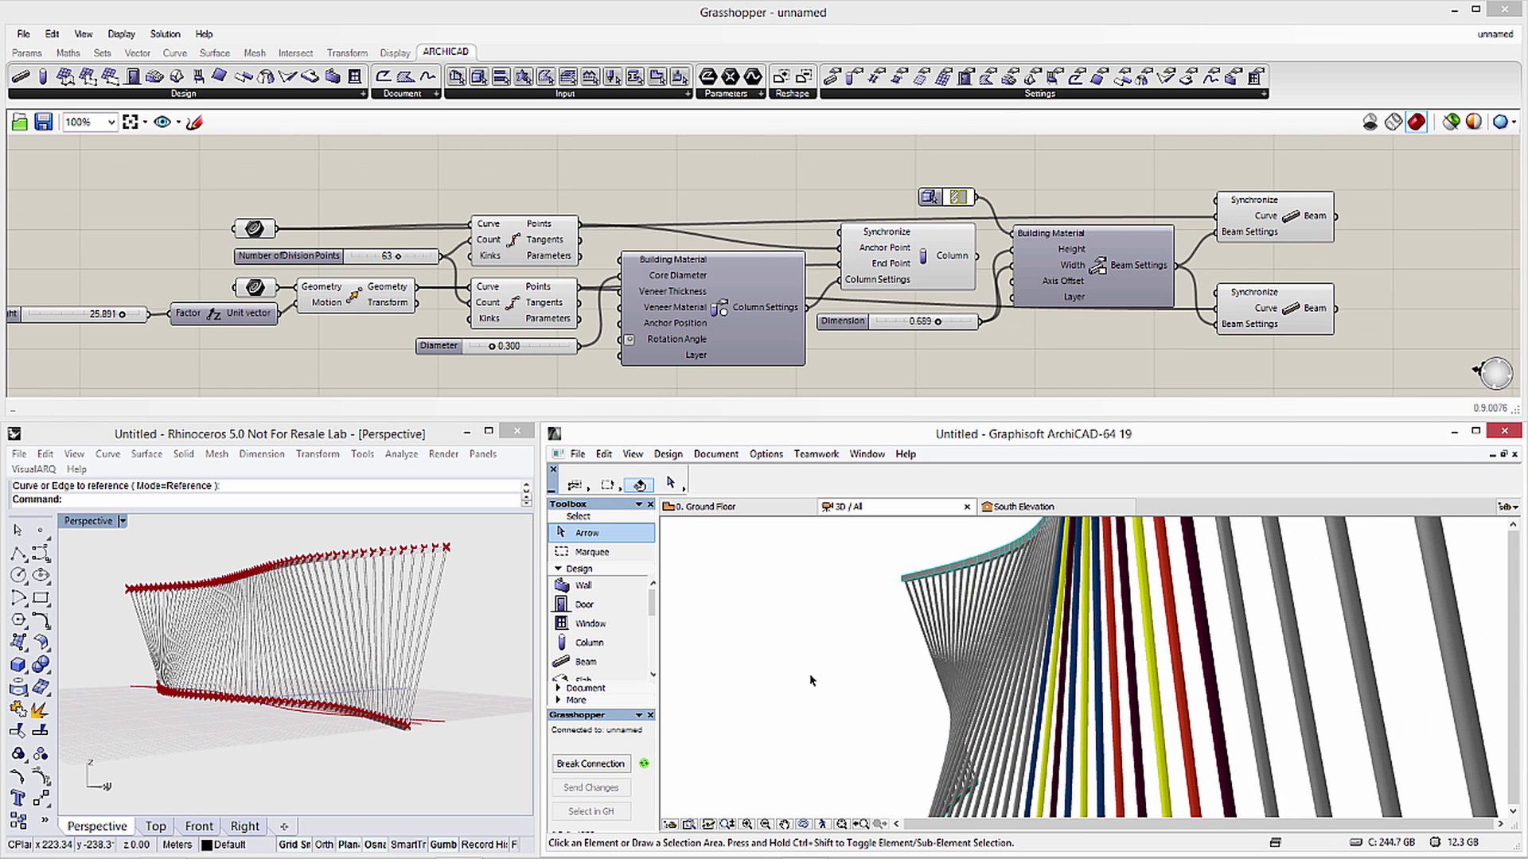
pyautogui.click(1476, 432)
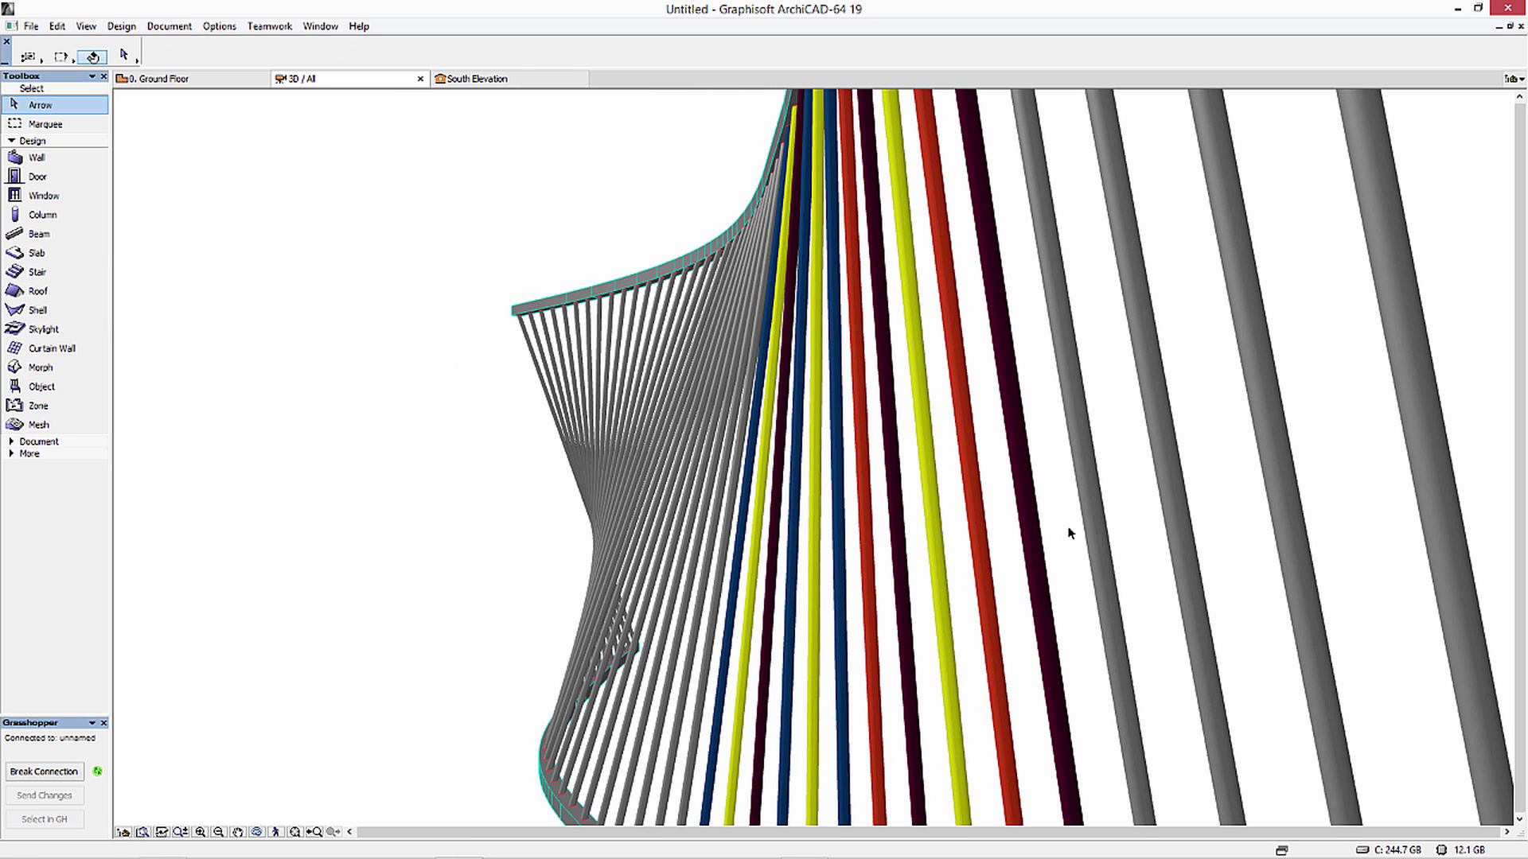
pyautogui.scroll(-6, 1069, 534)
pyautogui.moveTo(788, 538)
pyautogui.keyDown('shift'); pyautogui.mouseDown(button='middle')
pyautogui.moveTo(750, 459)
pyautogui.moveTo(814, 507)
pyautogui.moveTo(871, 502)
pyautogui.moveTo(785, 494)
pyautogui.moveTo(830, 502)
pyautogui.mouseUp(button='middle'); pyautogui.keyUp('shift')
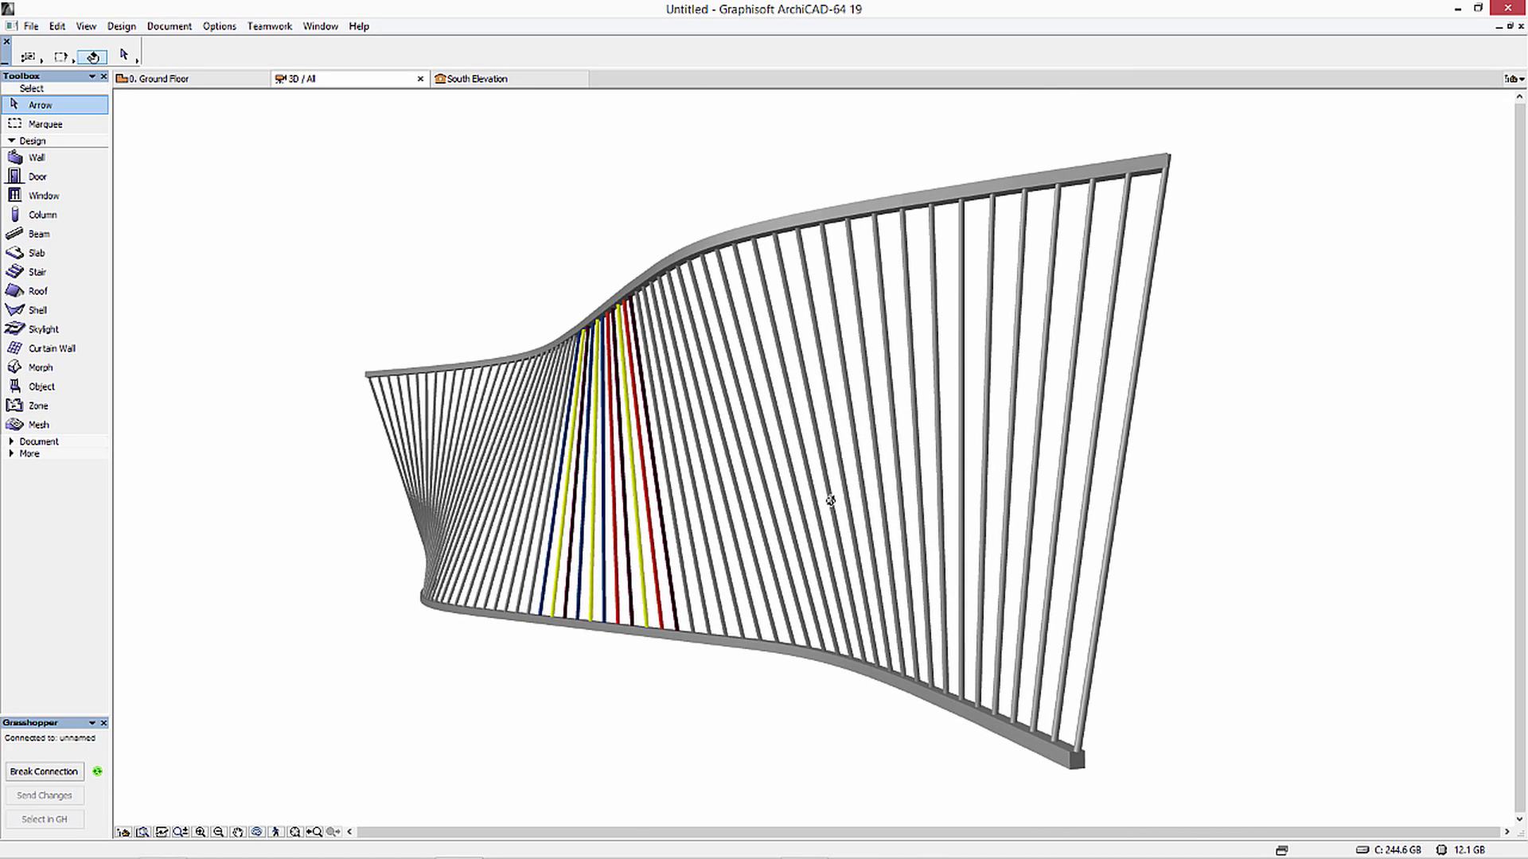
pyautogui.click(1478, 9)
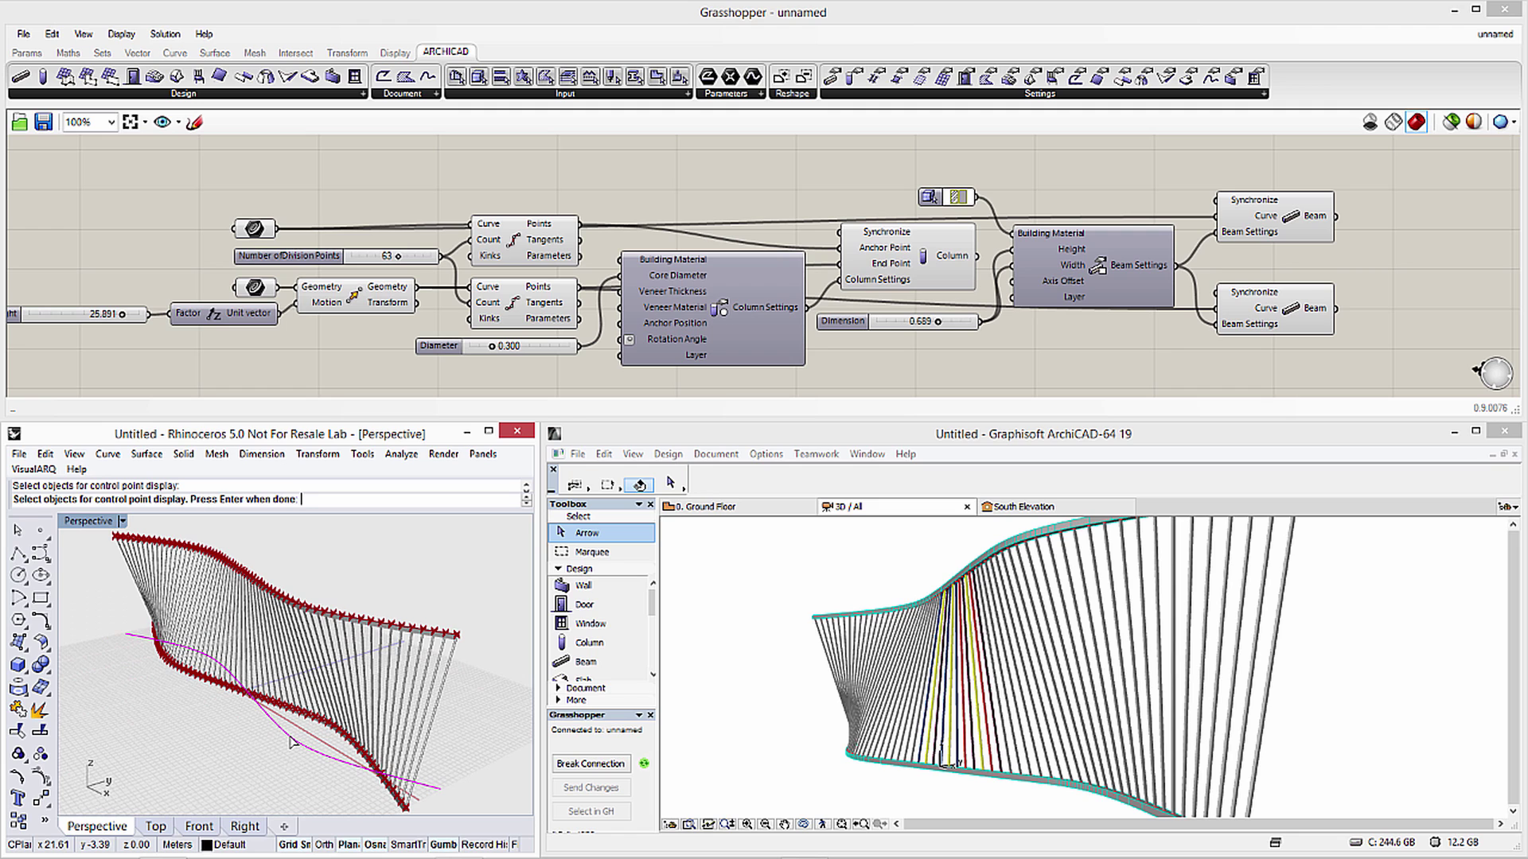
# Drag three control points of the lower Rhino spline, including the end point, to reshape it
pyautogui.press('Return')
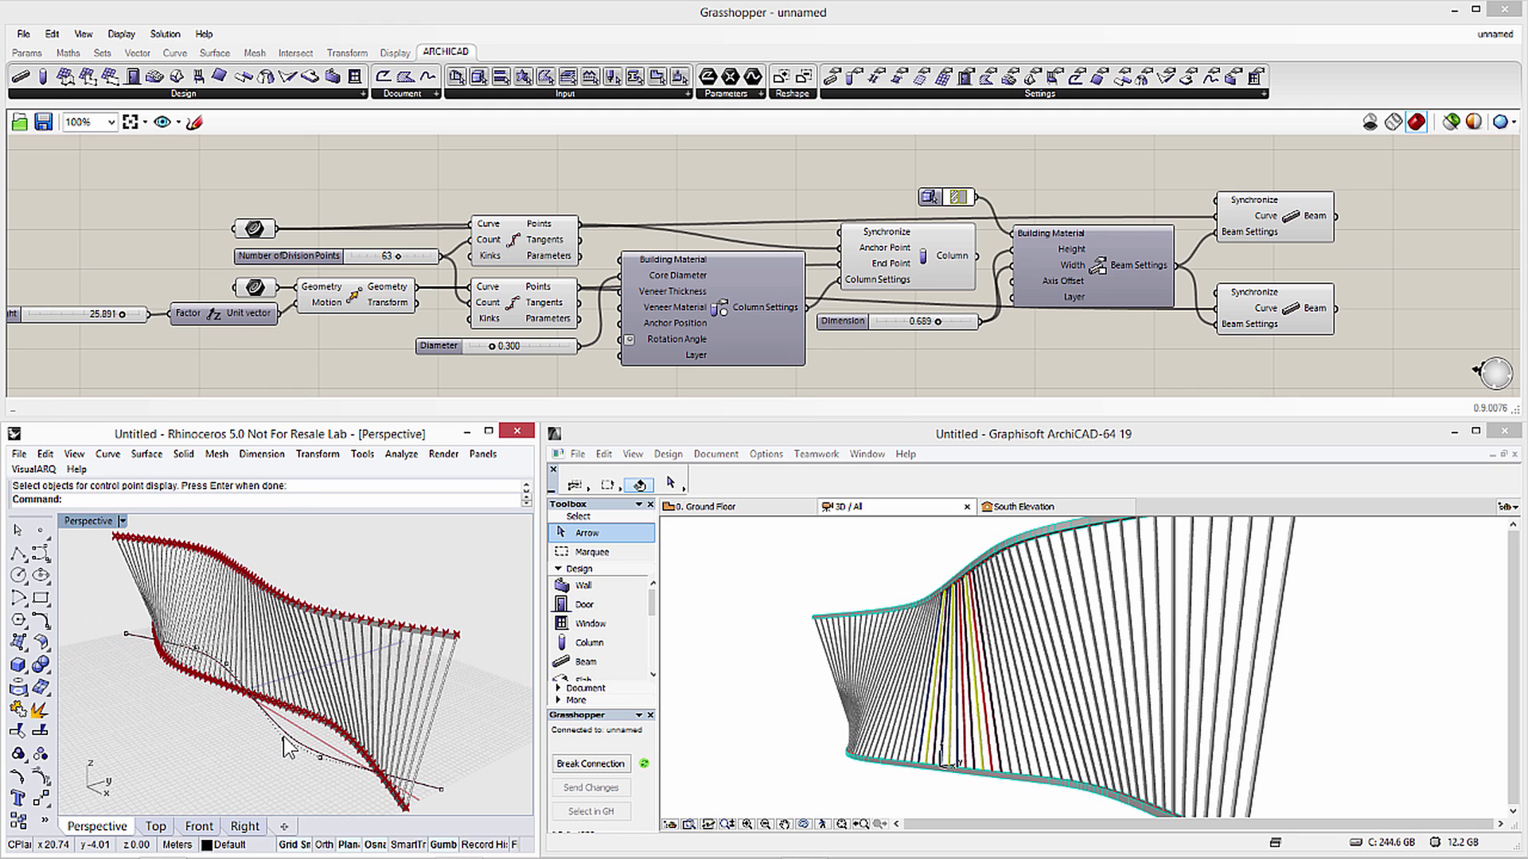
pyautogui.moveTo(285, 742); pyautogui.dragTo(237, 770)
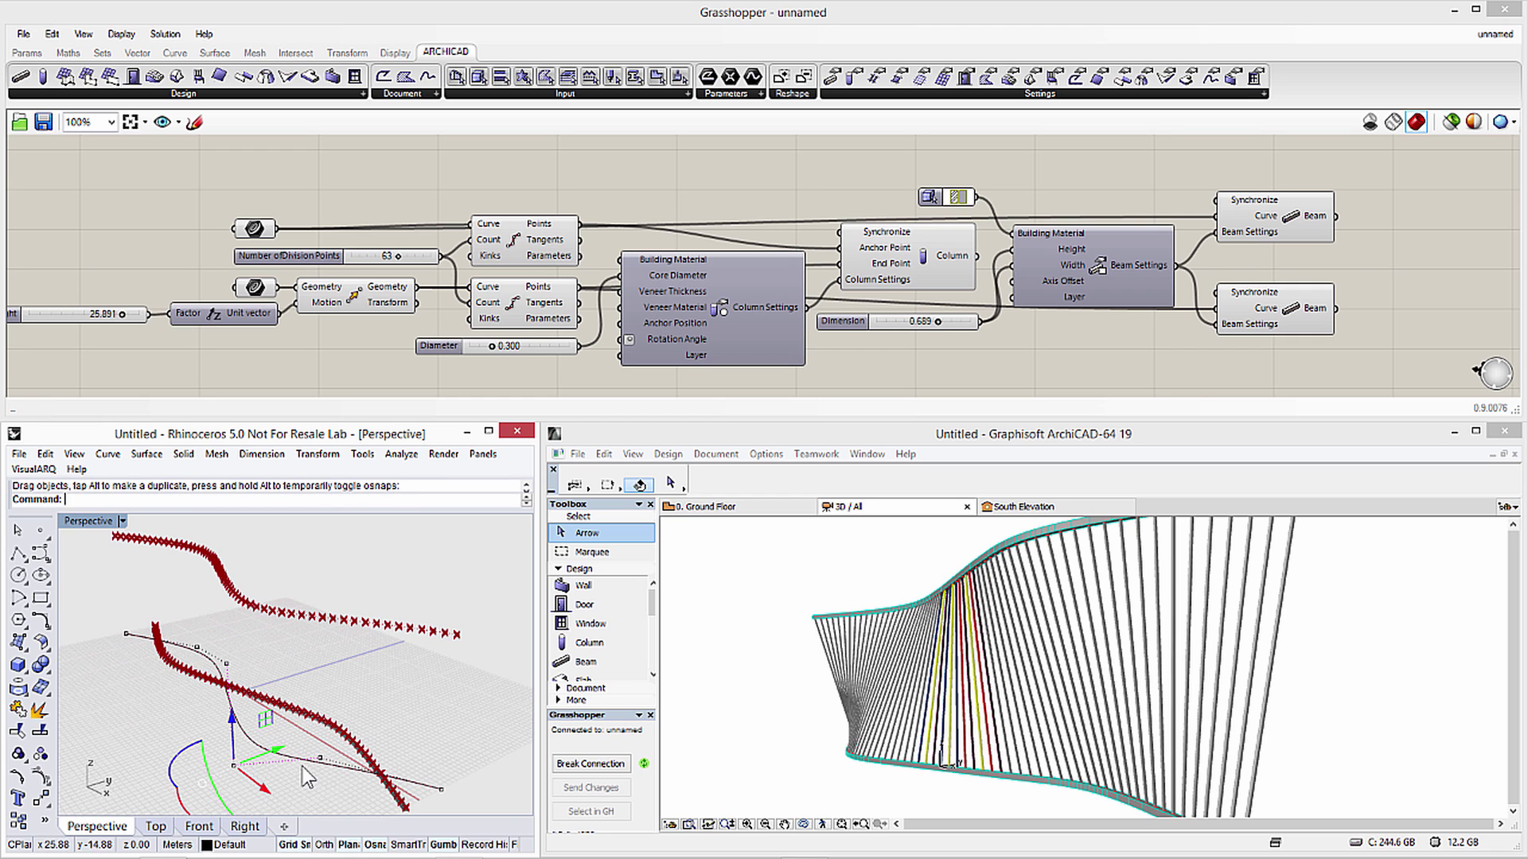
pyautogui.click(230, 665)
pyautogui.moveTo(229, 664); pyautogui.dragTo(277, 596)
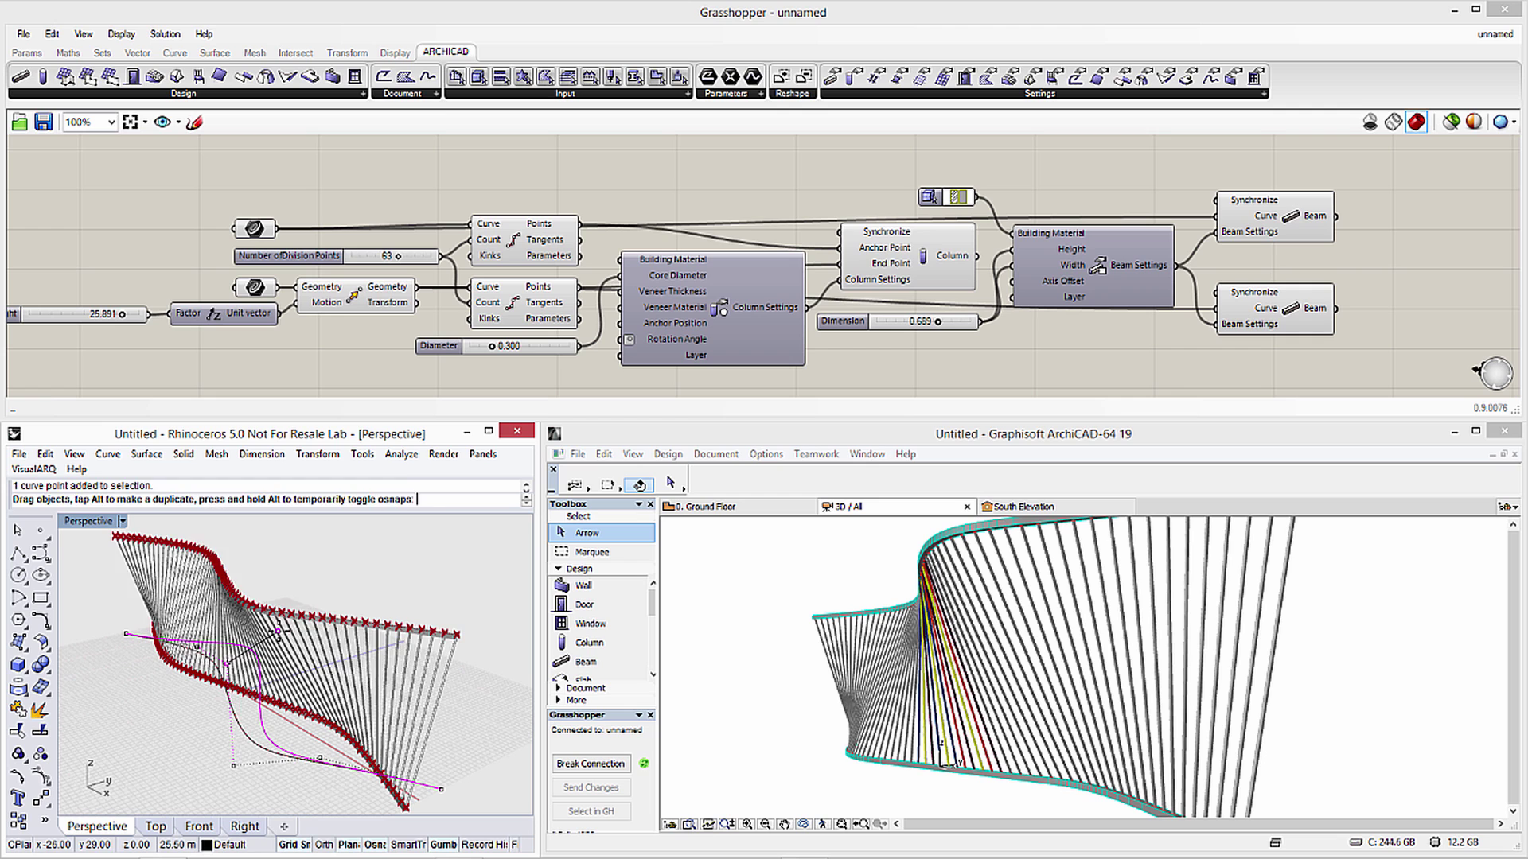
pyautogui.click(442, 793)
pyautogui.moveTo(458, 776); pyautogui.dragTo(463, 750)
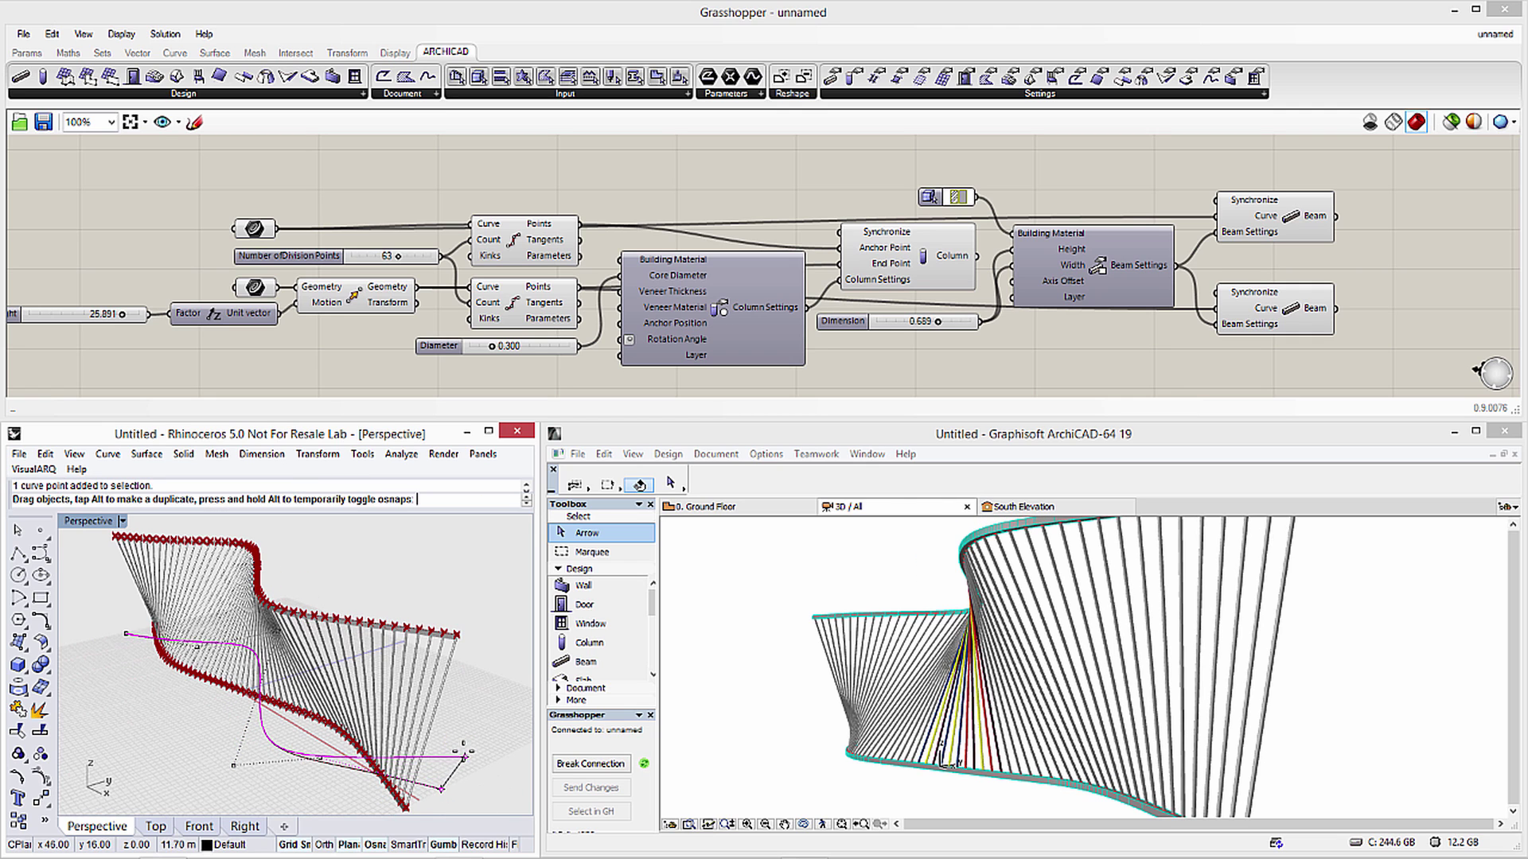